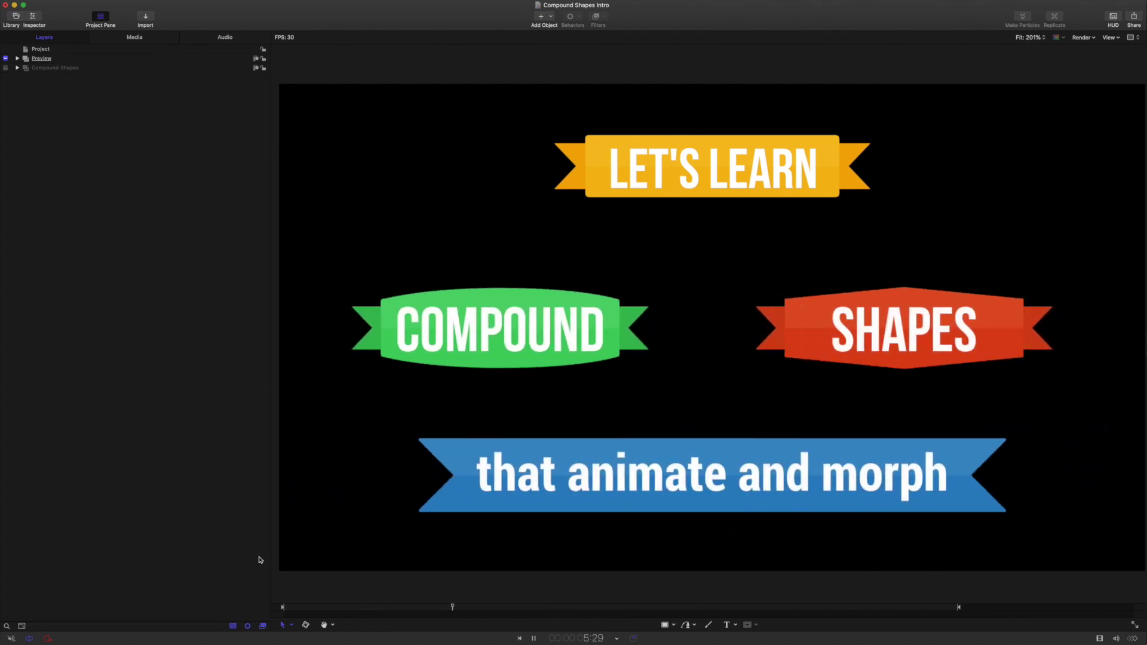
Step: Pause playback, hide the Preview layer and show the Compound Shapes layer
key(space)
click(6, 58)
click(5, 67)
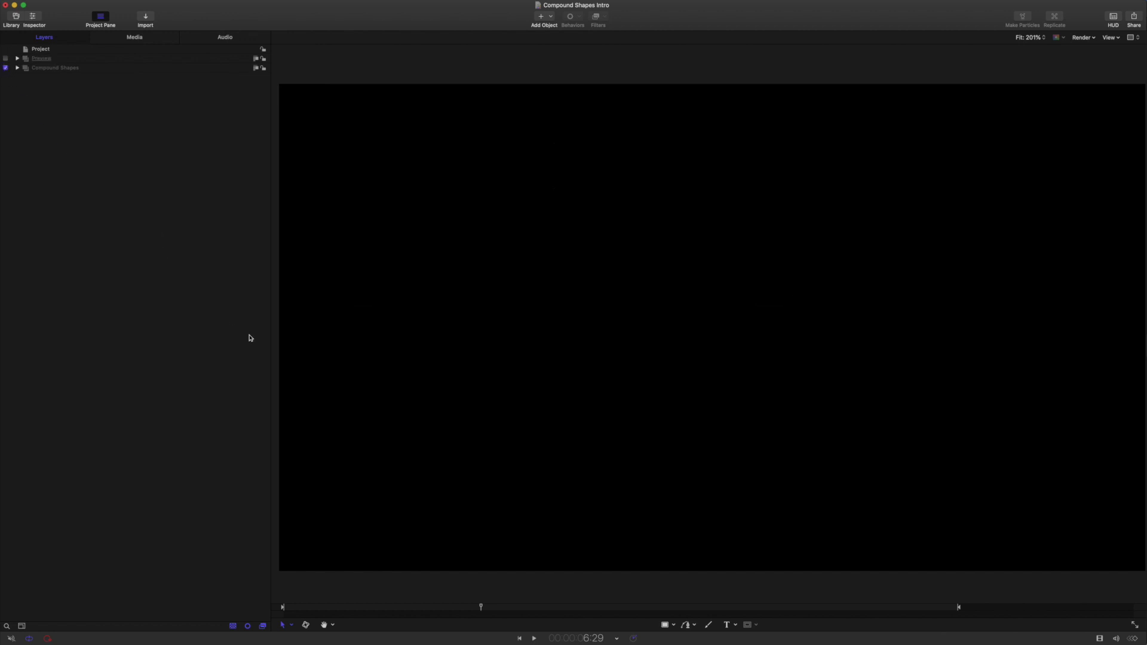
Step: Play the white compound shapes animation from the start and stop it
key(Home)
key(space)
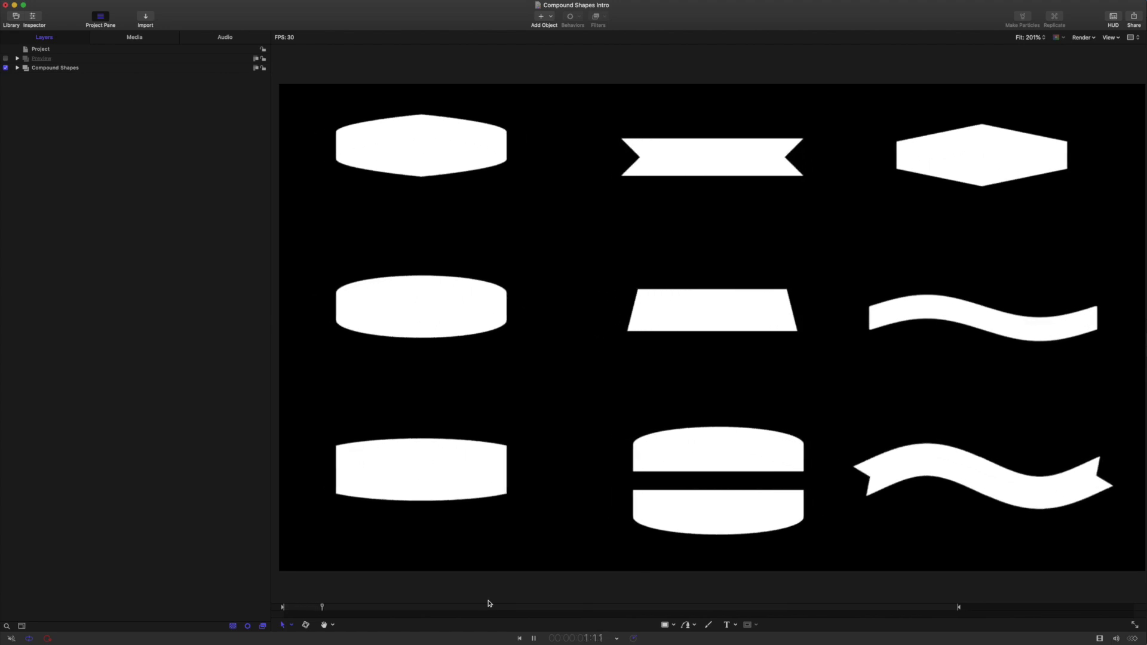
key(space)
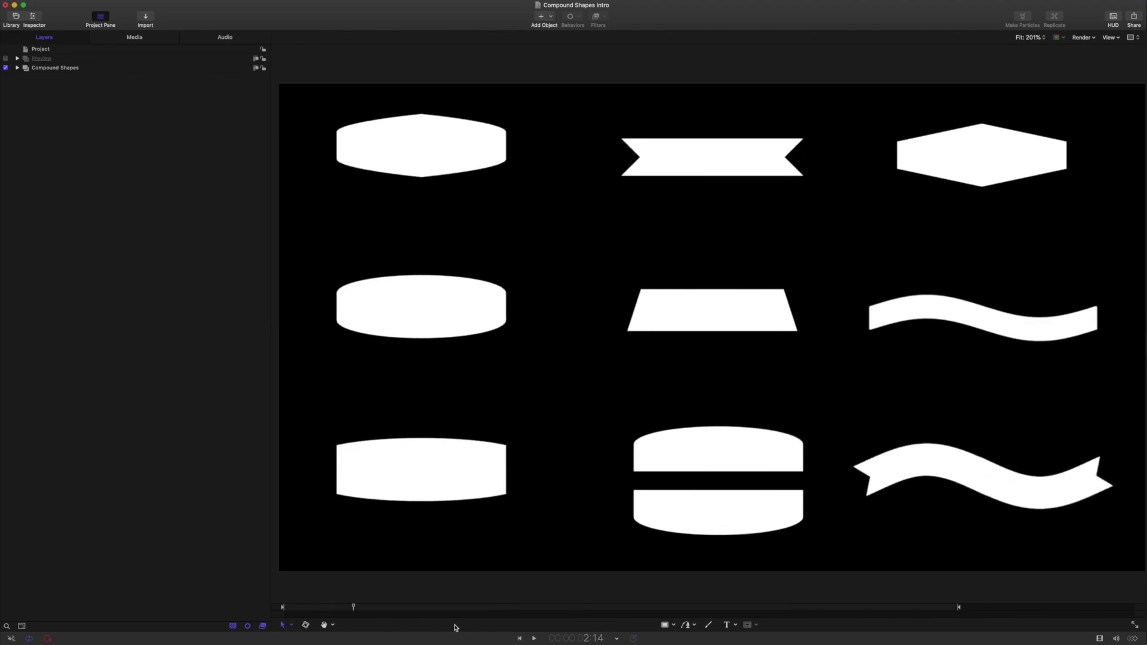
key(Home)
key(space)
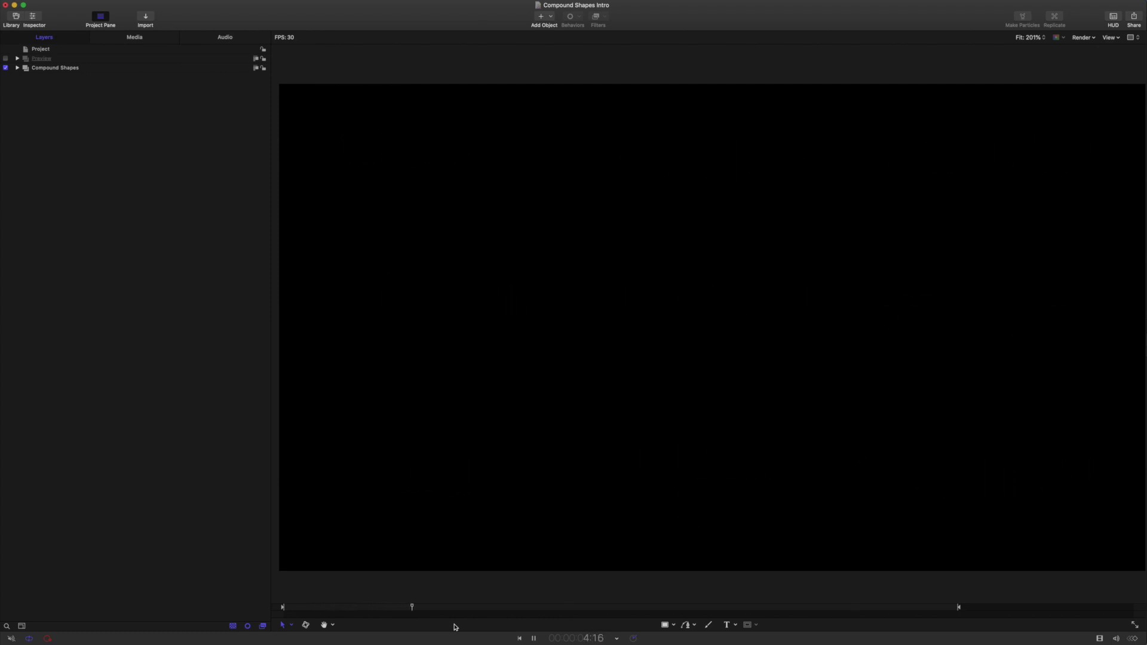
key(space)
key(space)
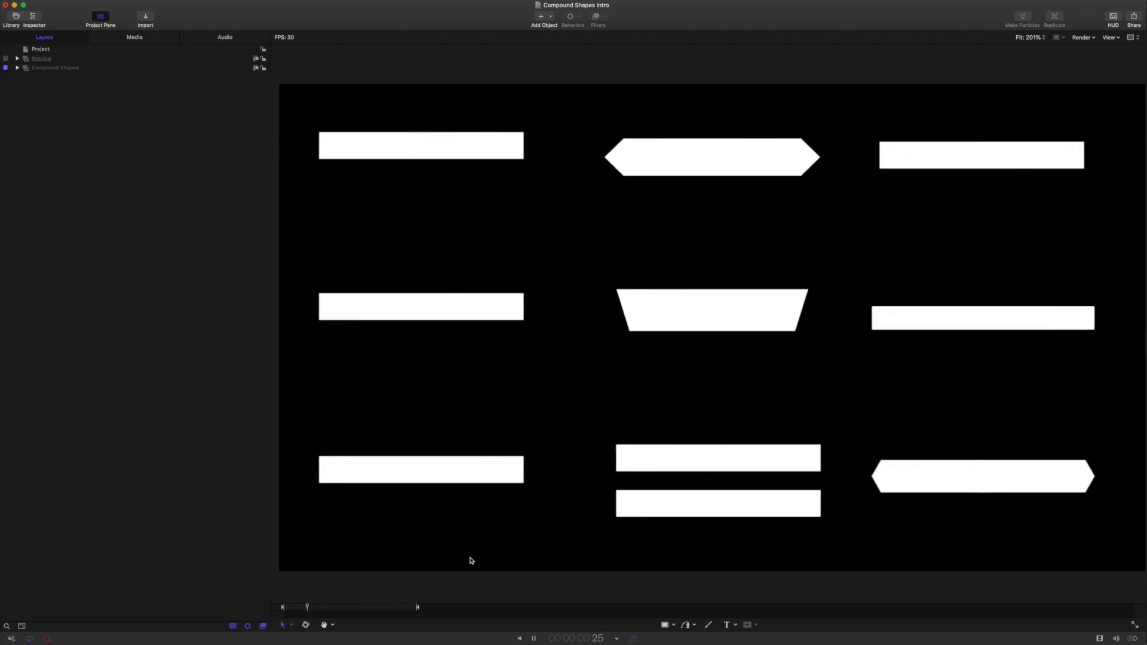
key(space)
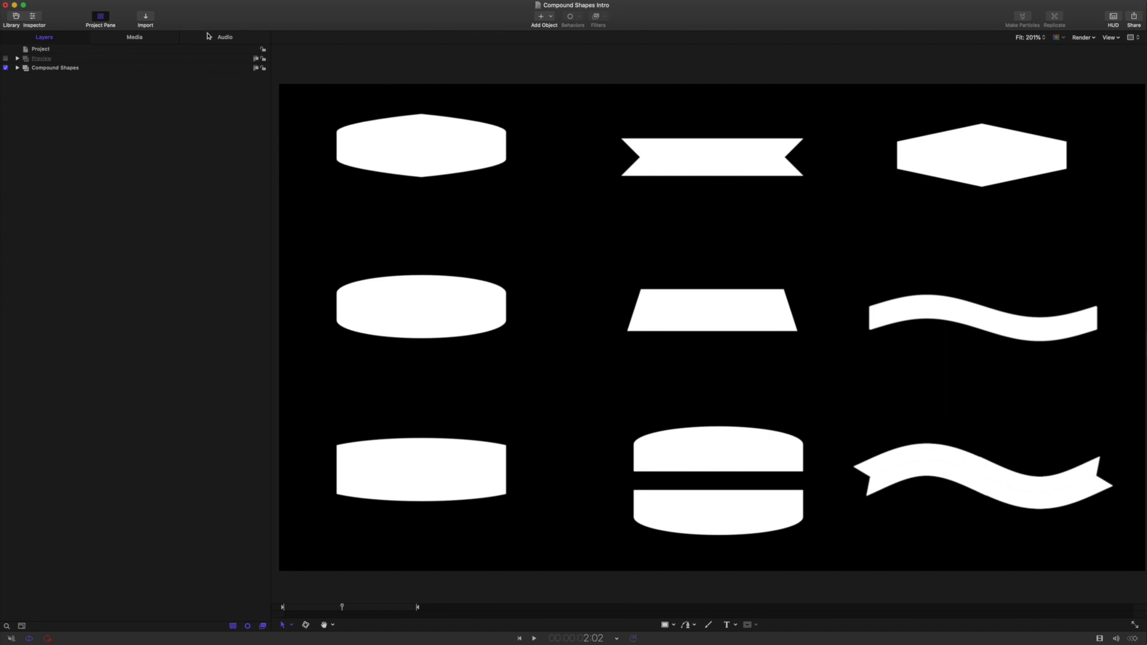
Step: Show the Preview banners, play and stop their animation, then hide Preview again
click(5, 59)
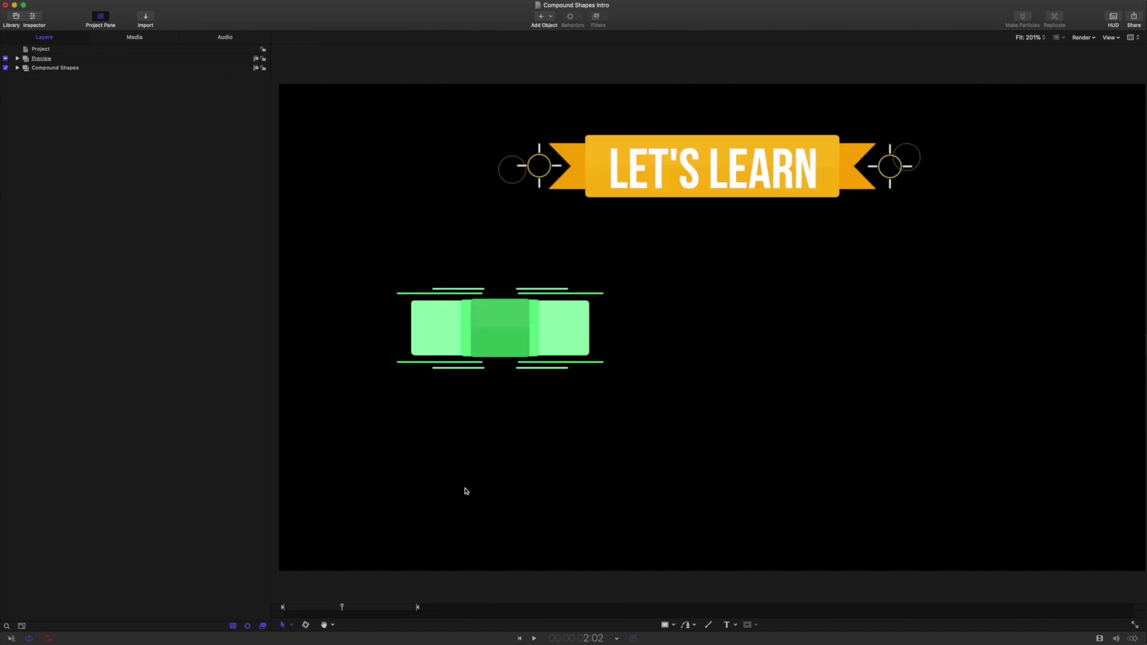
key(space)
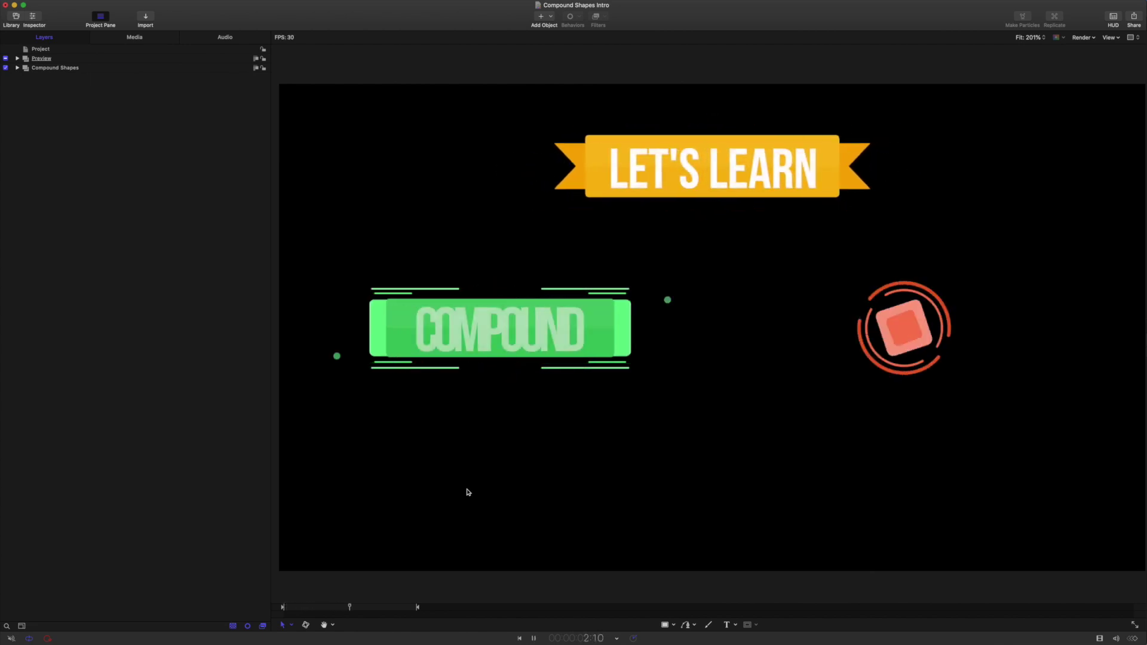
key(space)
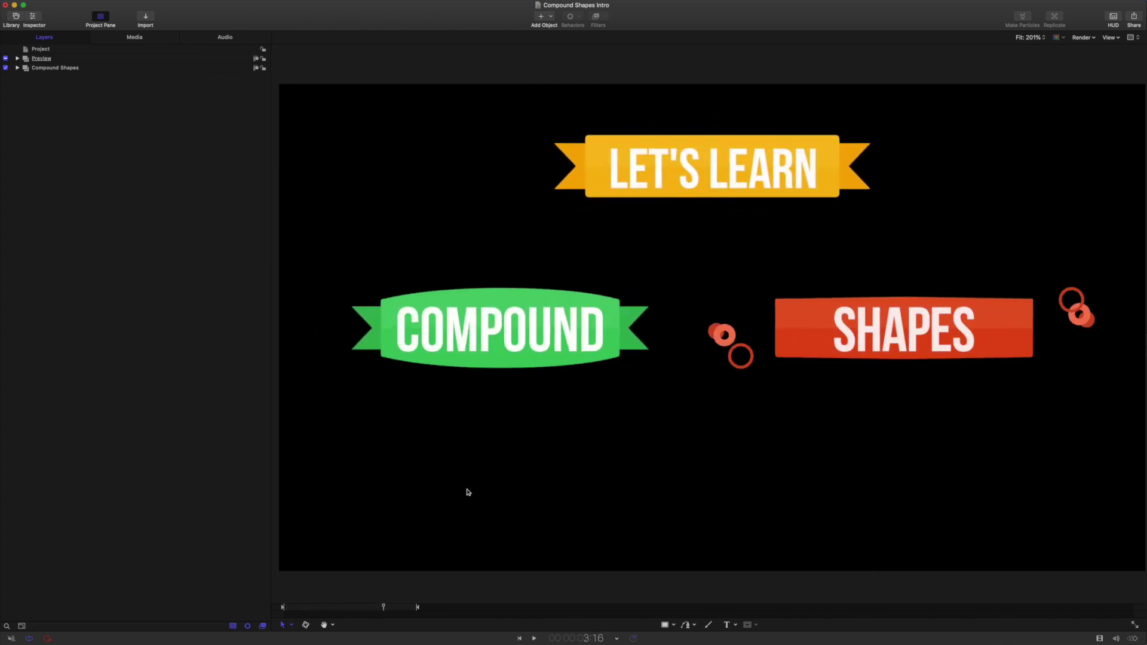
click(5, 58)
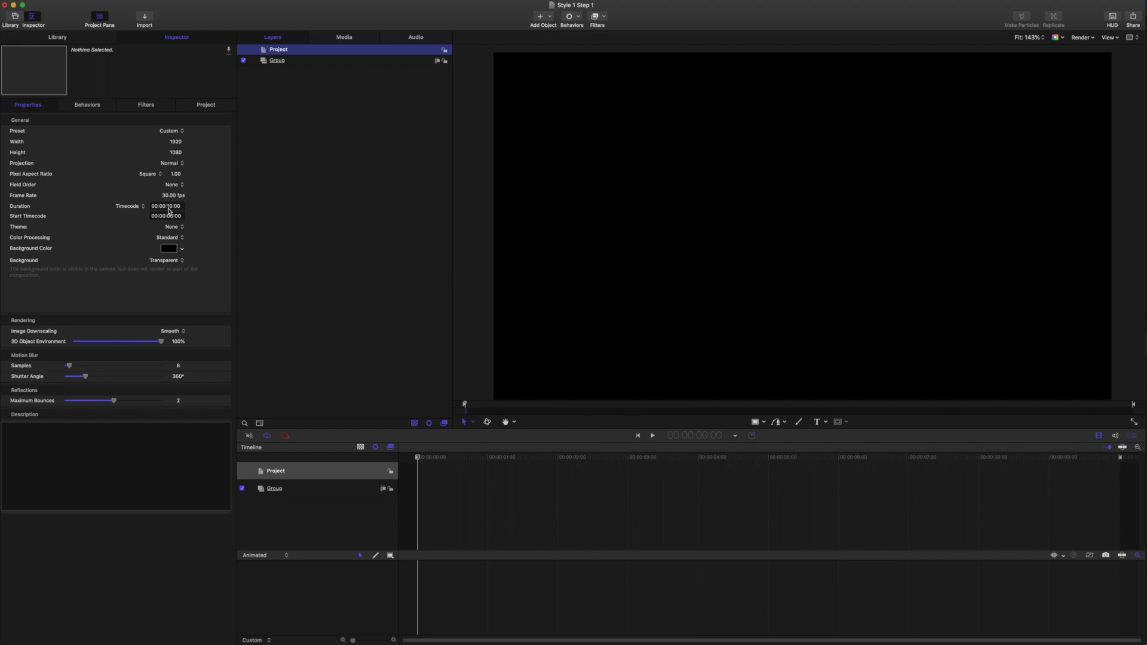
Step: Draw a white rectangle in the Group and reset its position to centre it
click(278, 61)
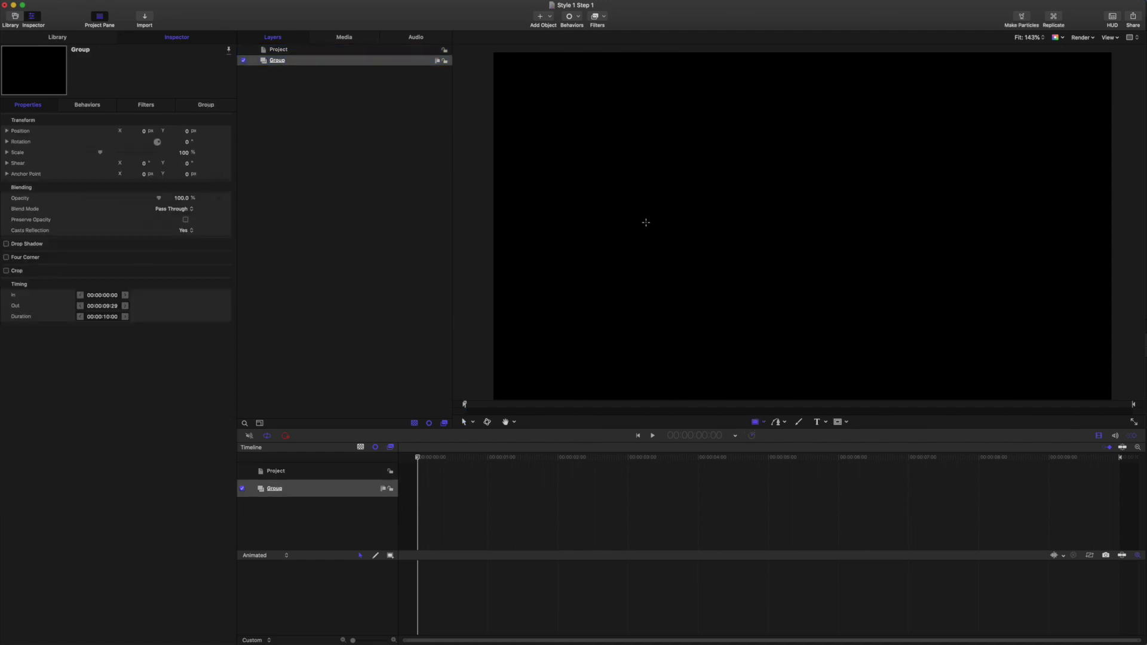
drag(646, 222, 909, 285)
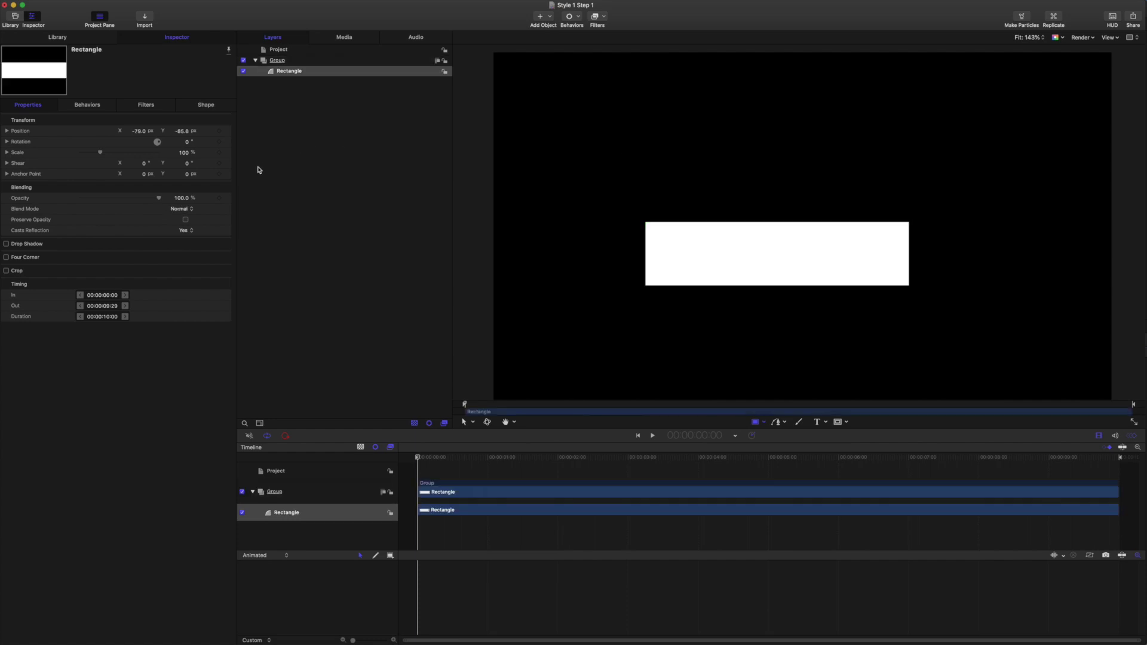
right_click(233, 136)
click(241, 135)
Step: Set the rectangle's geometry to width 800 and height 100
click(208, 106)
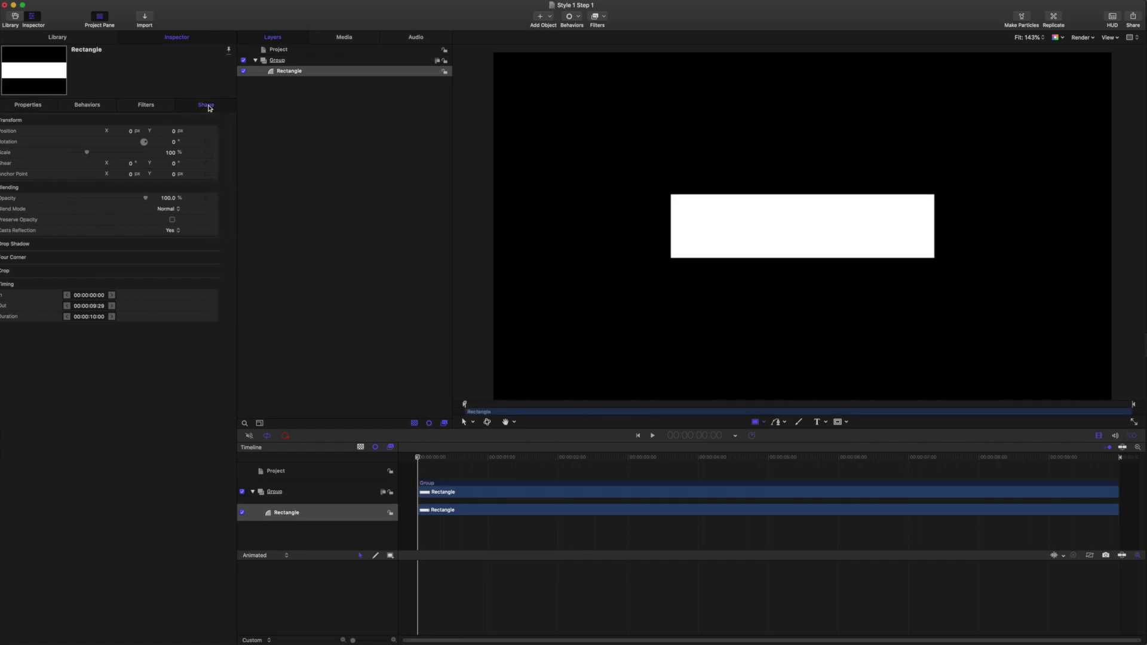
click(156, 116)
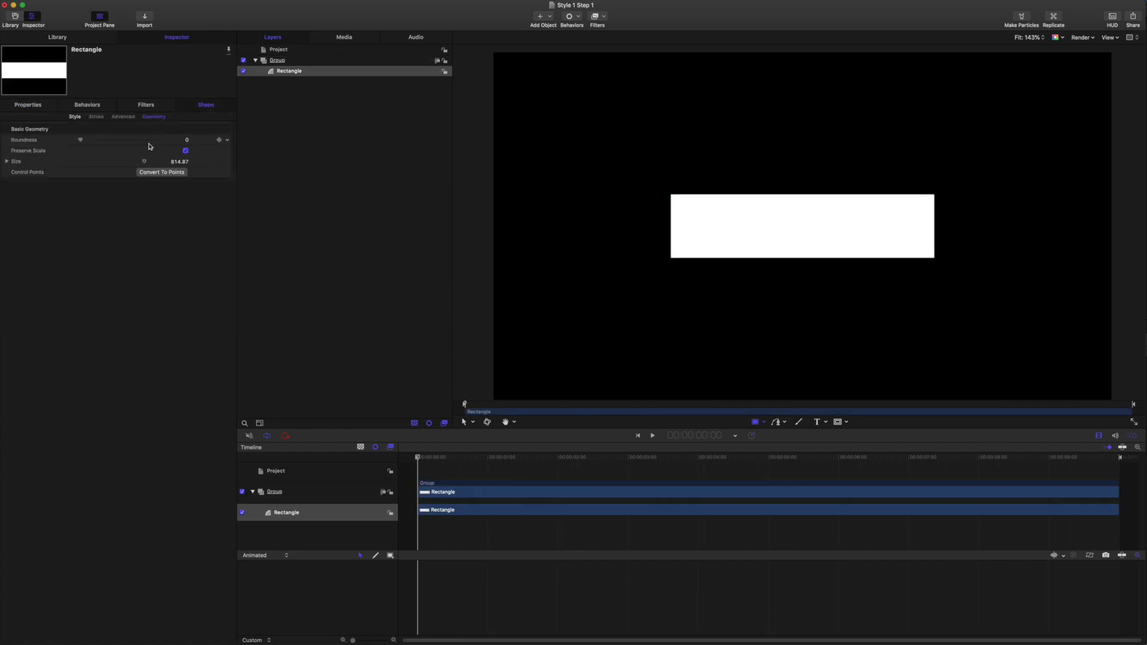
click(6, 162)
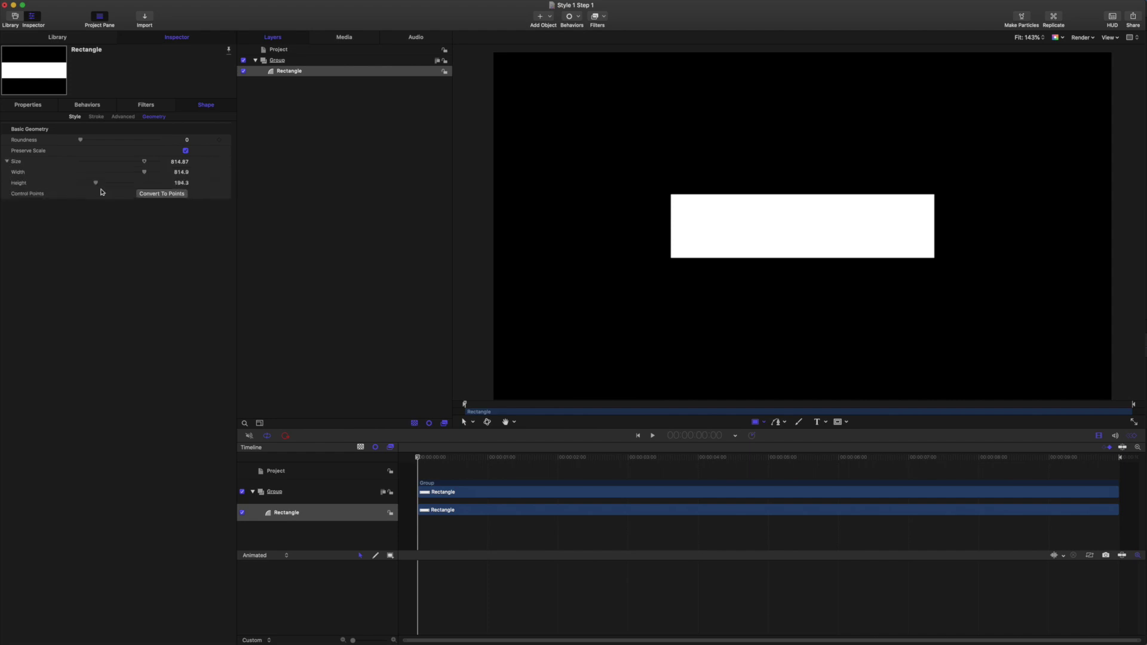
click(178, 175)
text(8)
key(Return)
click(176, 182)
text(100)
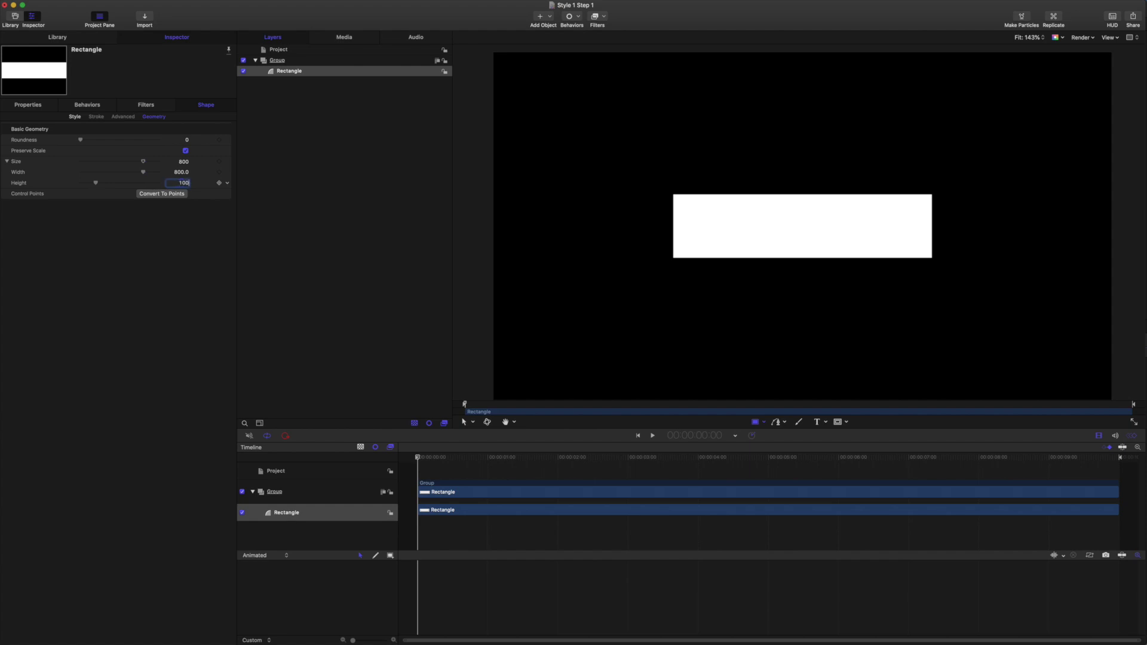
key(Return)
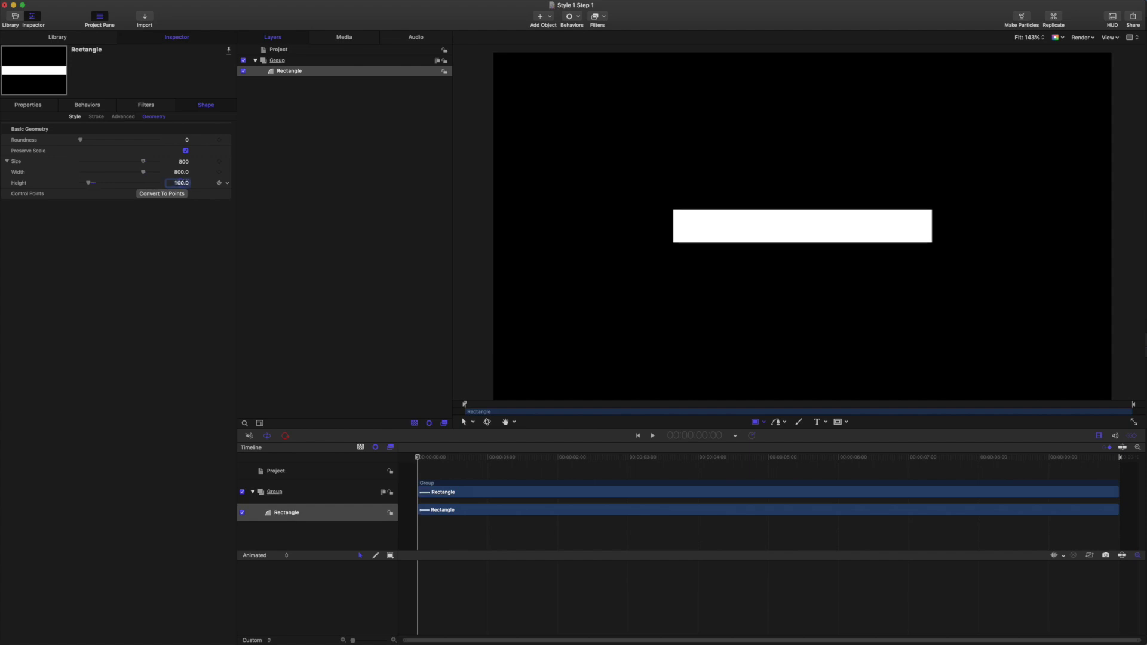
Step: Rename both the rectangle layer and its group to 'Base'
double_click(289, 71)
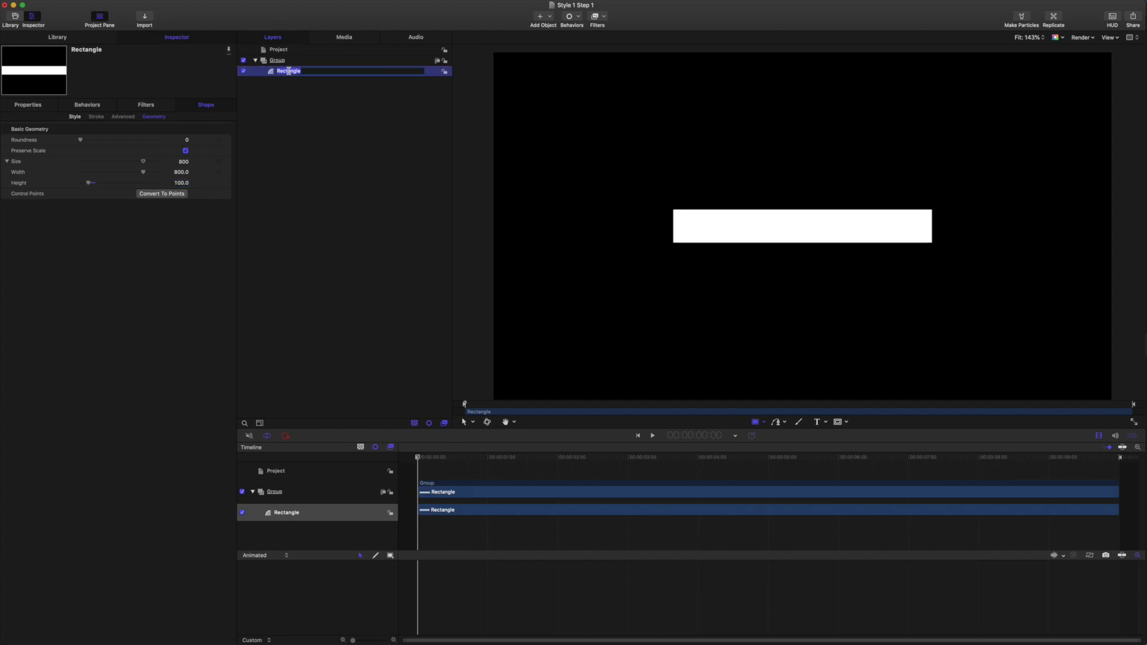
text(Base)
key(Return)
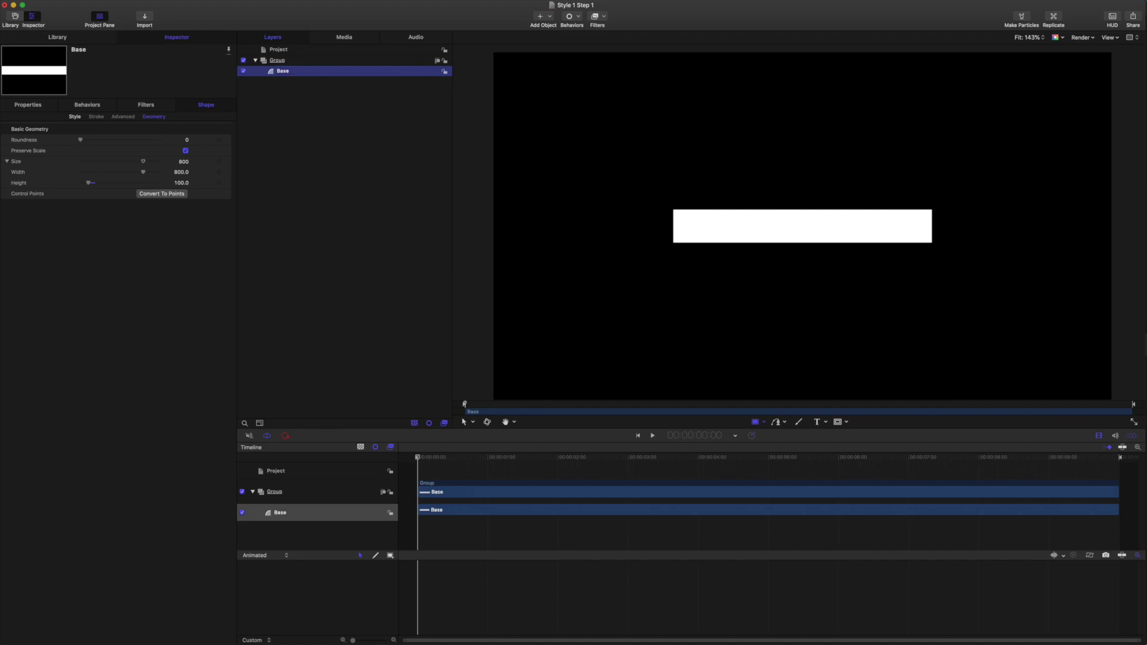
double_click(279, 61)
text(B)
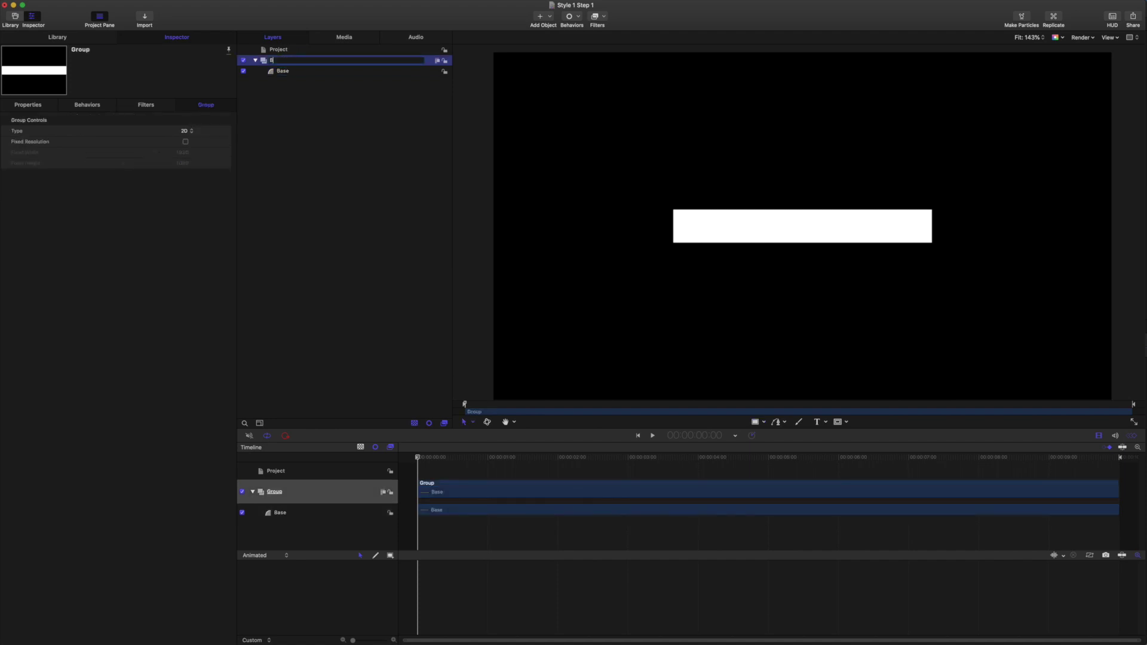
text(ase)
key(Return)
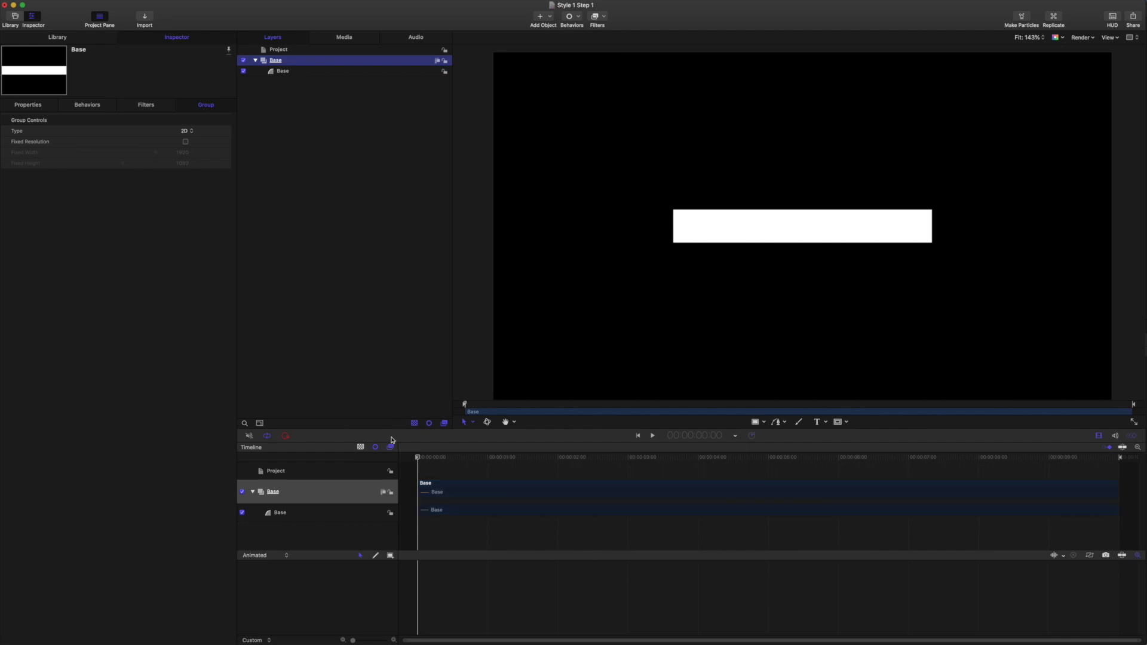
Step: Duplicate the Base rectangle and rename the copy 'Upper'
click(291, 74)
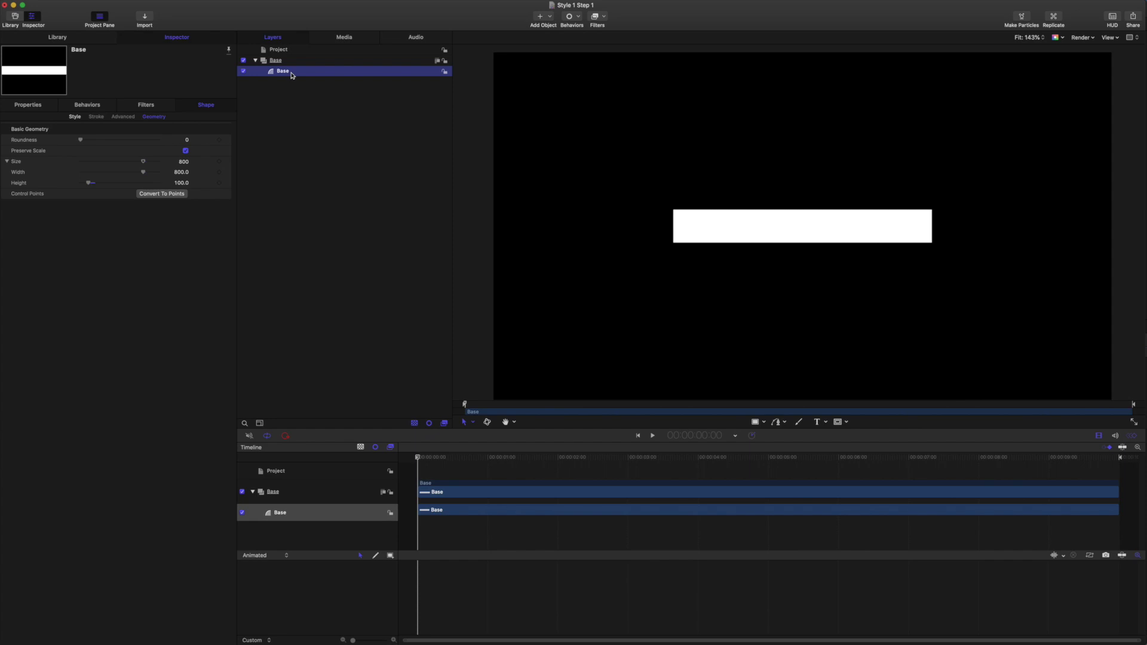
key(super+d)
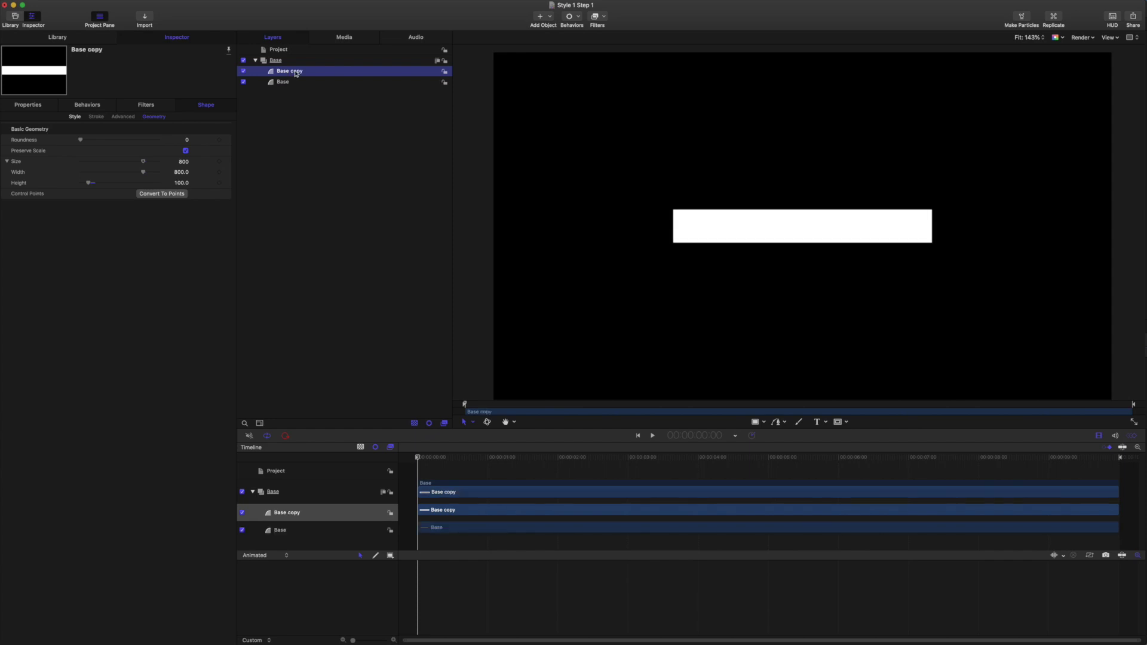
double_click(297, 72)
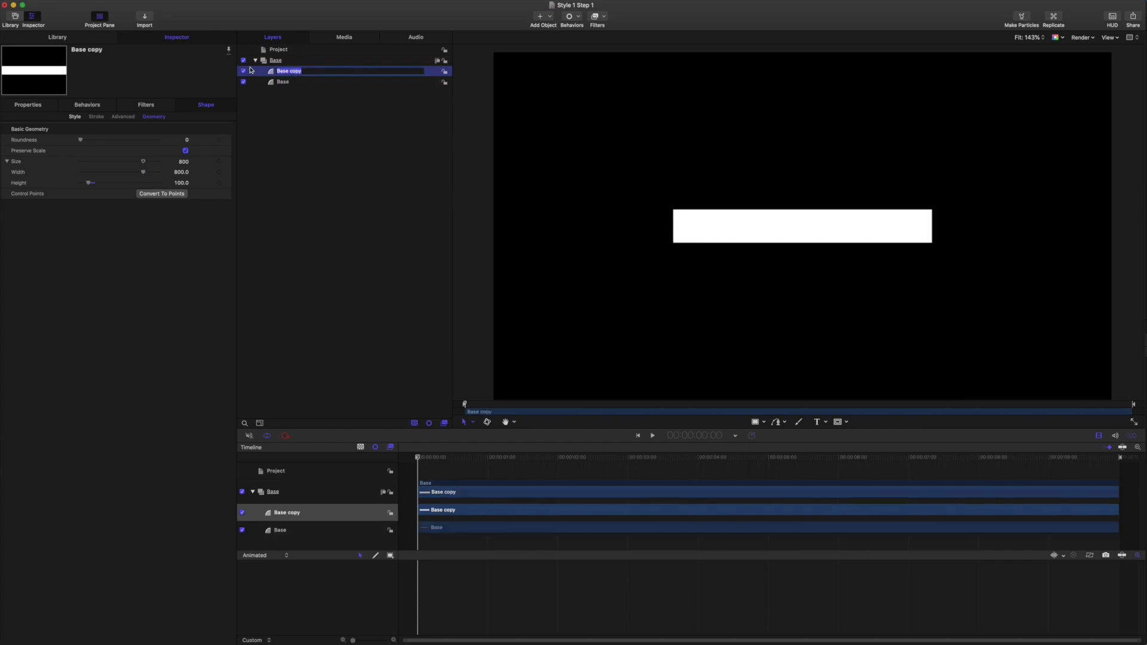
text(Upper)
key(Return)
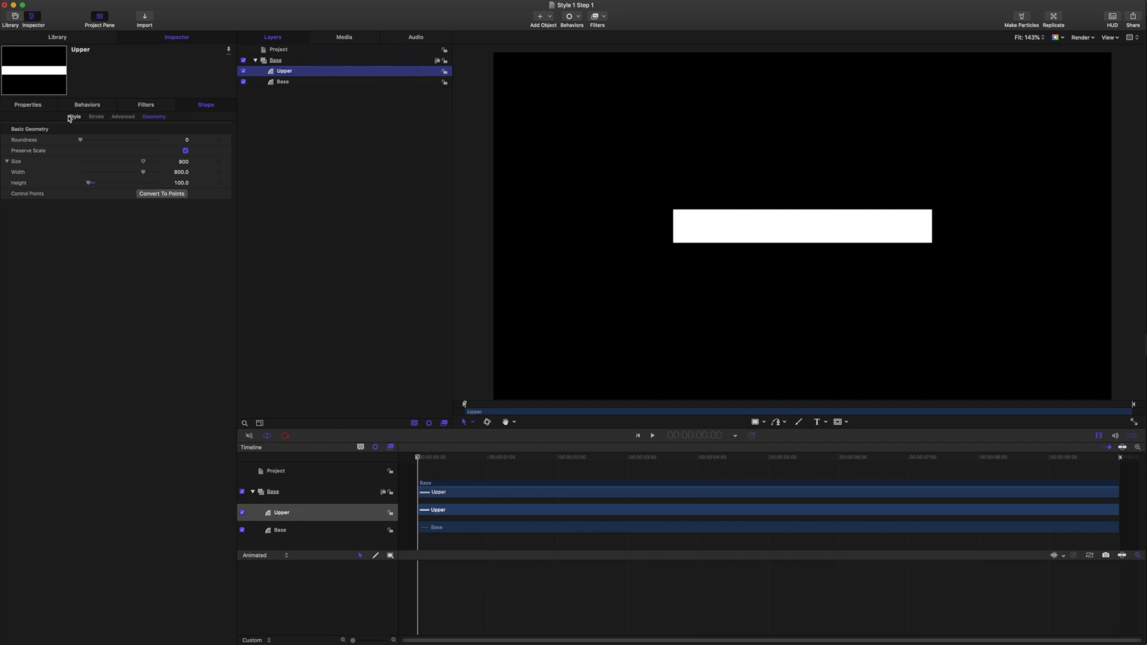
Step: Give Upper a salmon fill and a height of 50
click(74, 117)
click(193, 164)
click(179, 188)
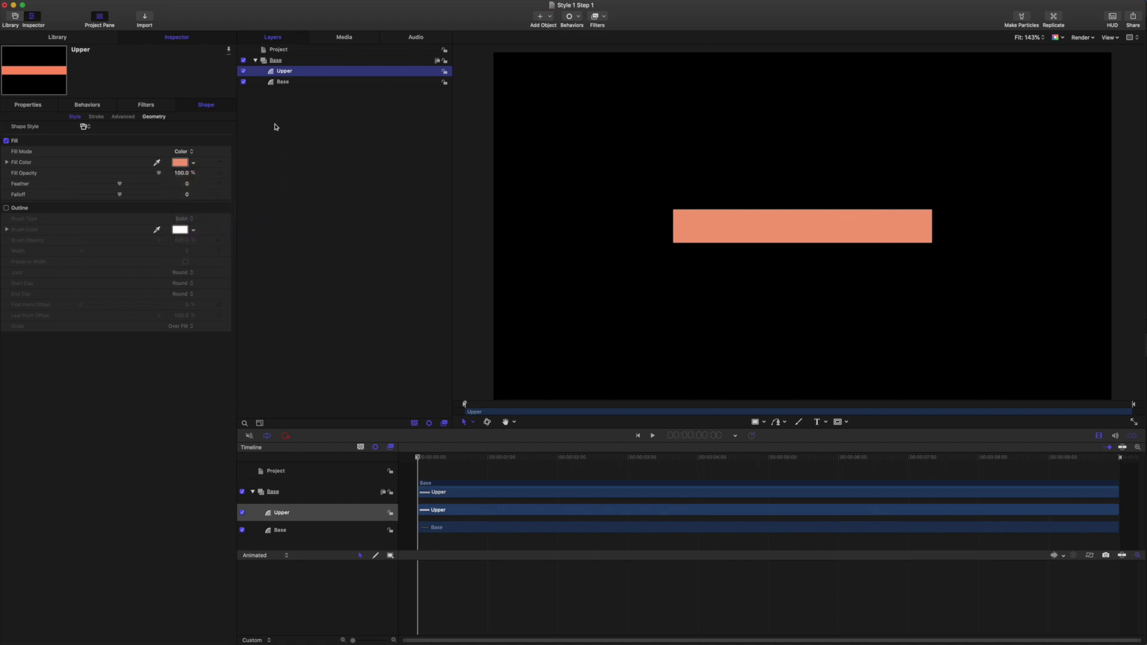
click(155, 117)
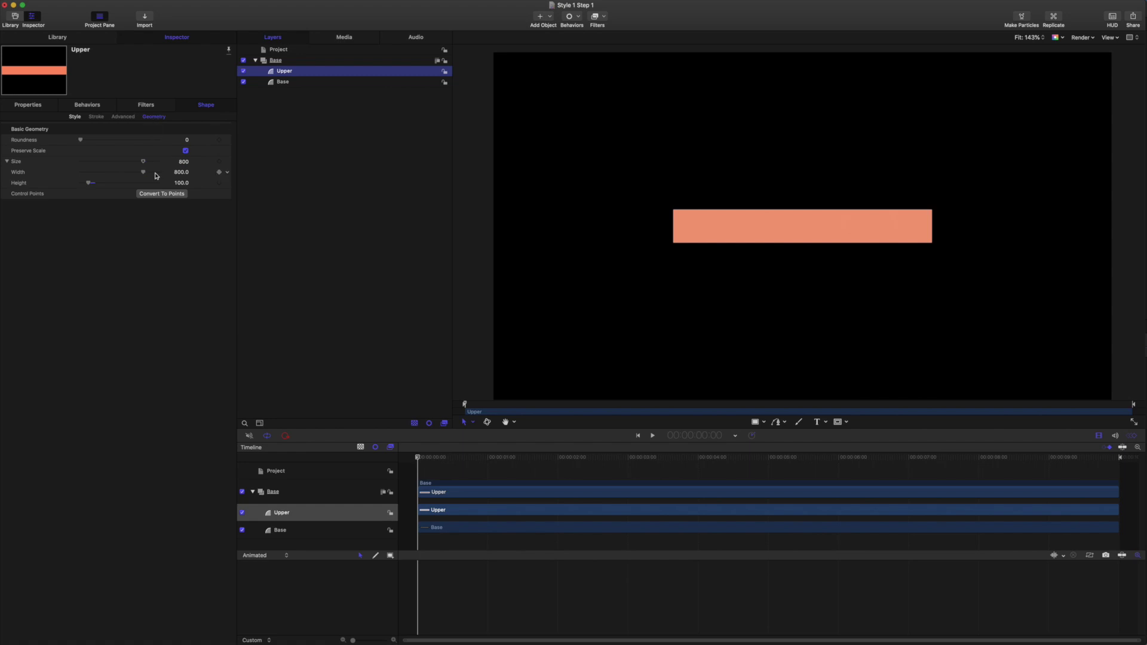
click(181, 184)
text(50)
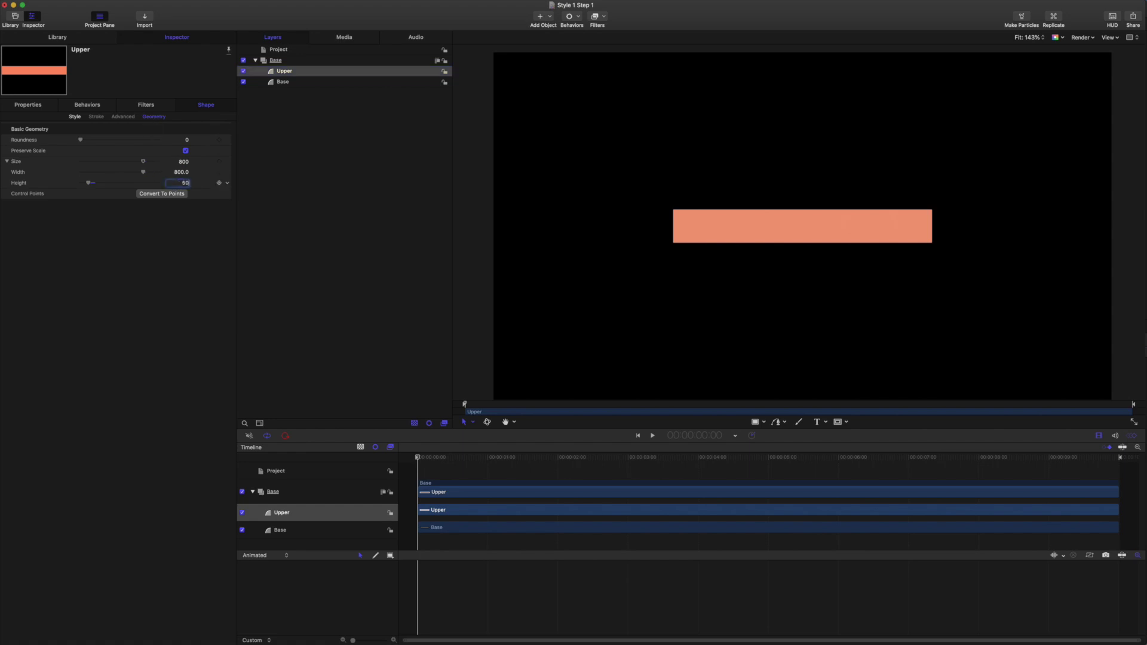
key(Return)
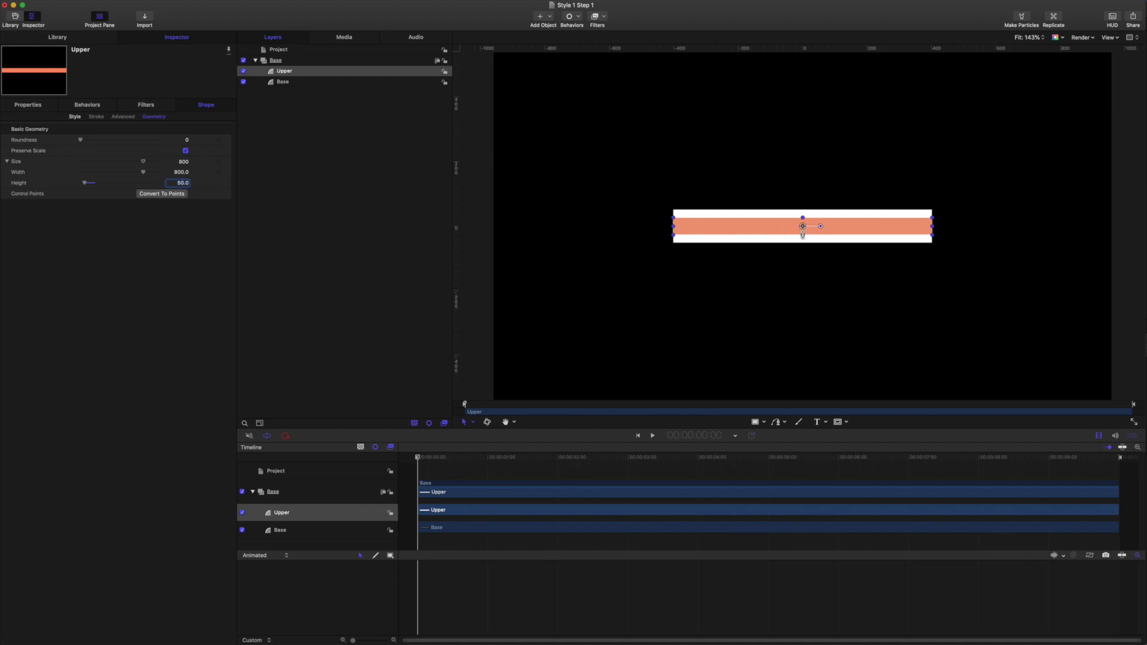
Step: Set Upper's anchor point Y to -25 and start converting it to control points
click(20, 104)
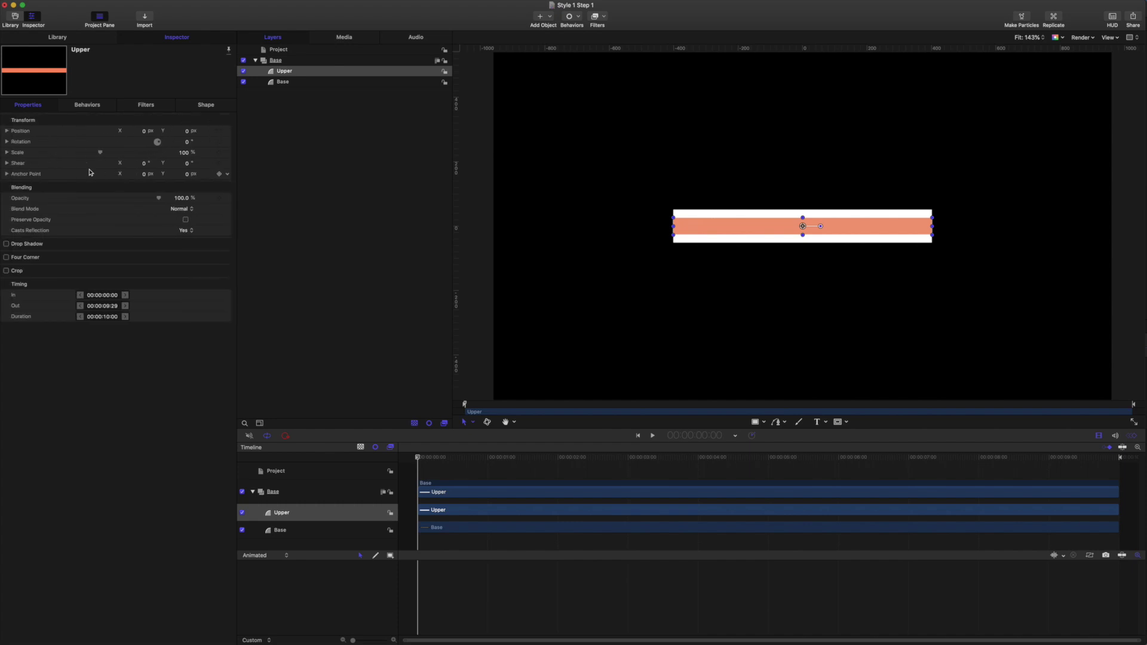
click(187, 177)
text(-25)
key(Return)
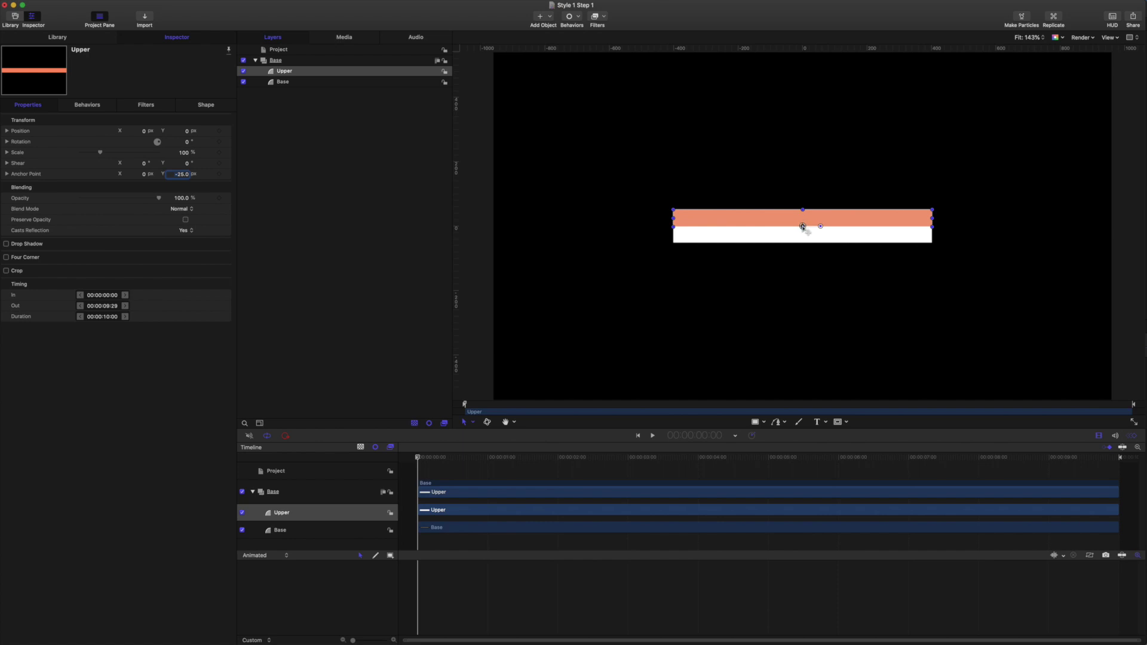
click(203, 106)
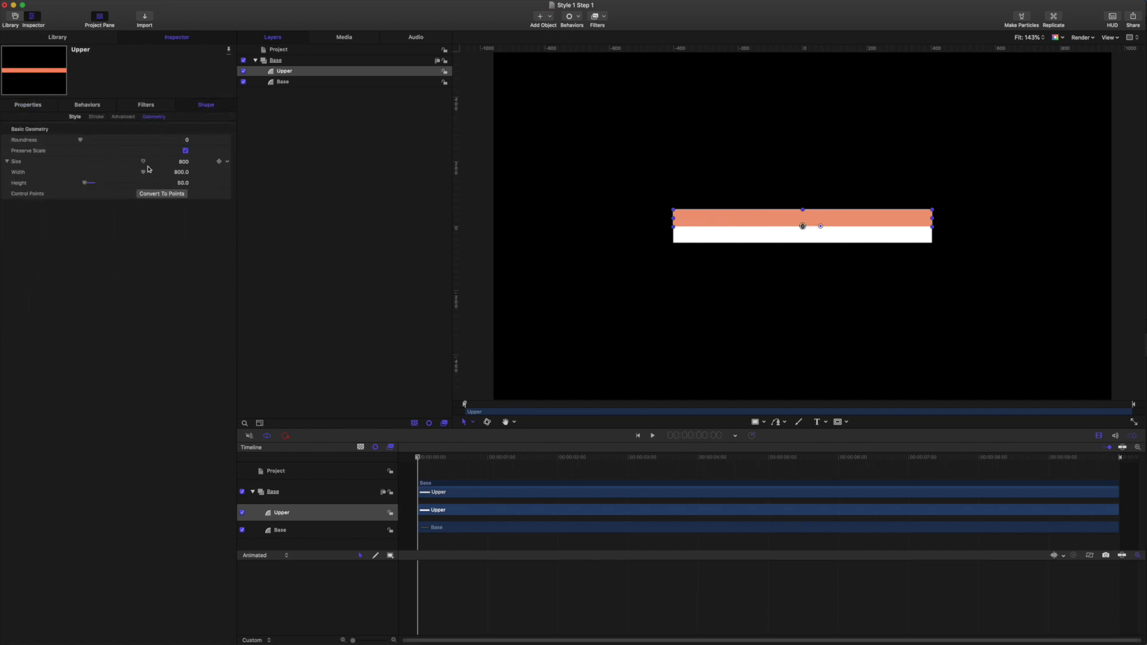
click(160, 194)
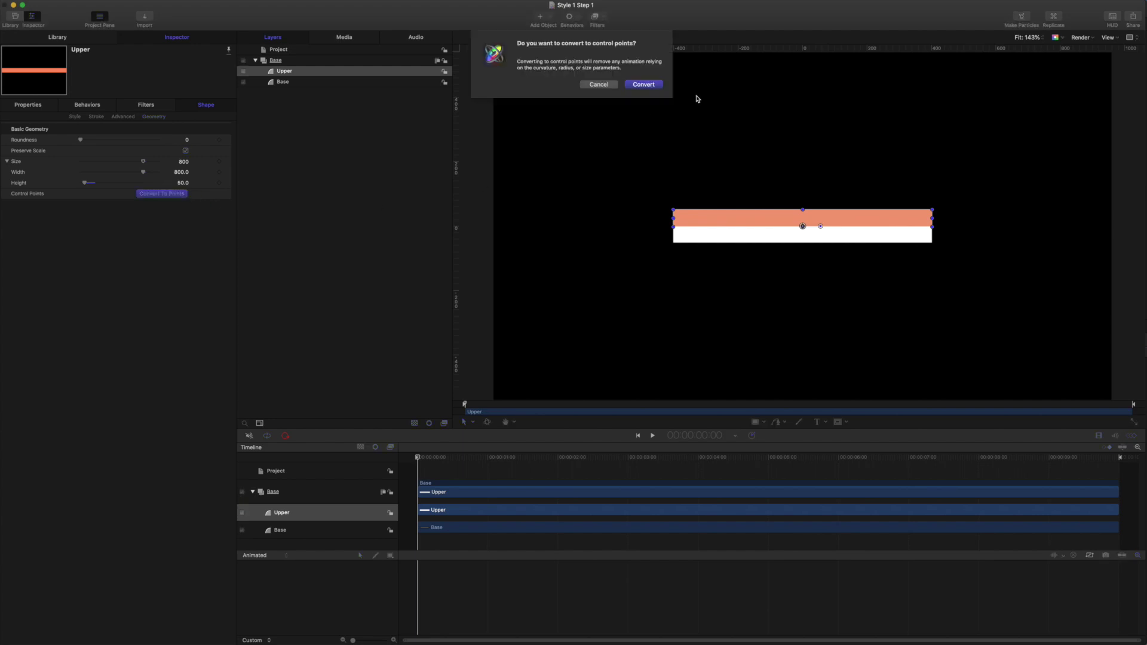
Step: Convert Upper to points, delete its top-right point, and set Point 1 X to 0
click(642, 87)
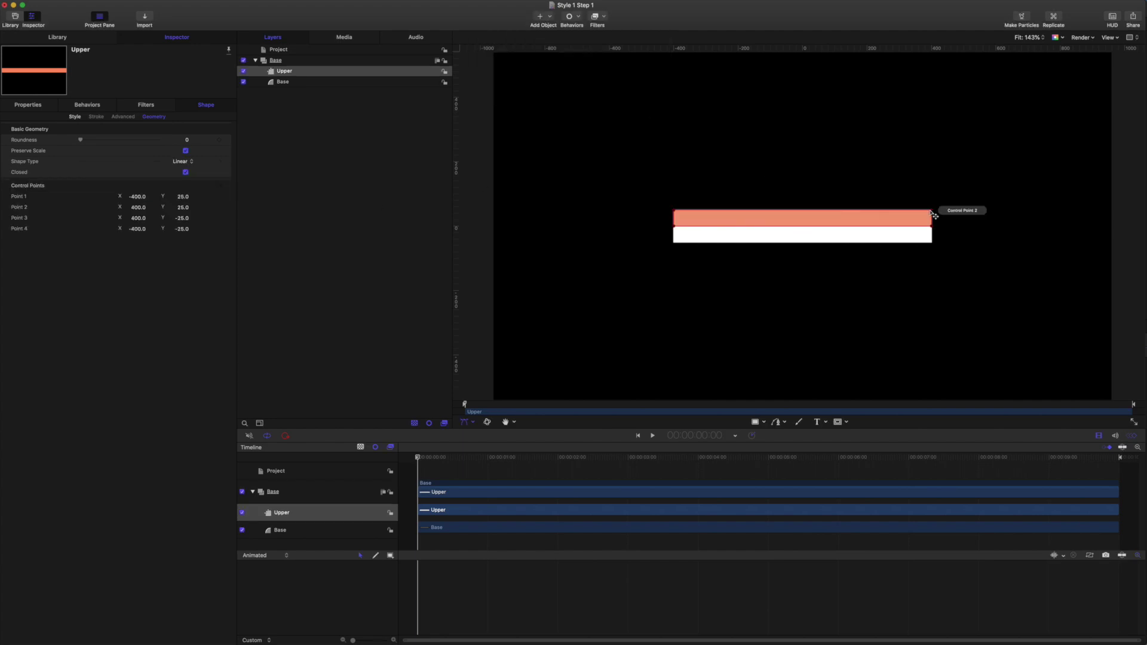
right_click(931, 211)
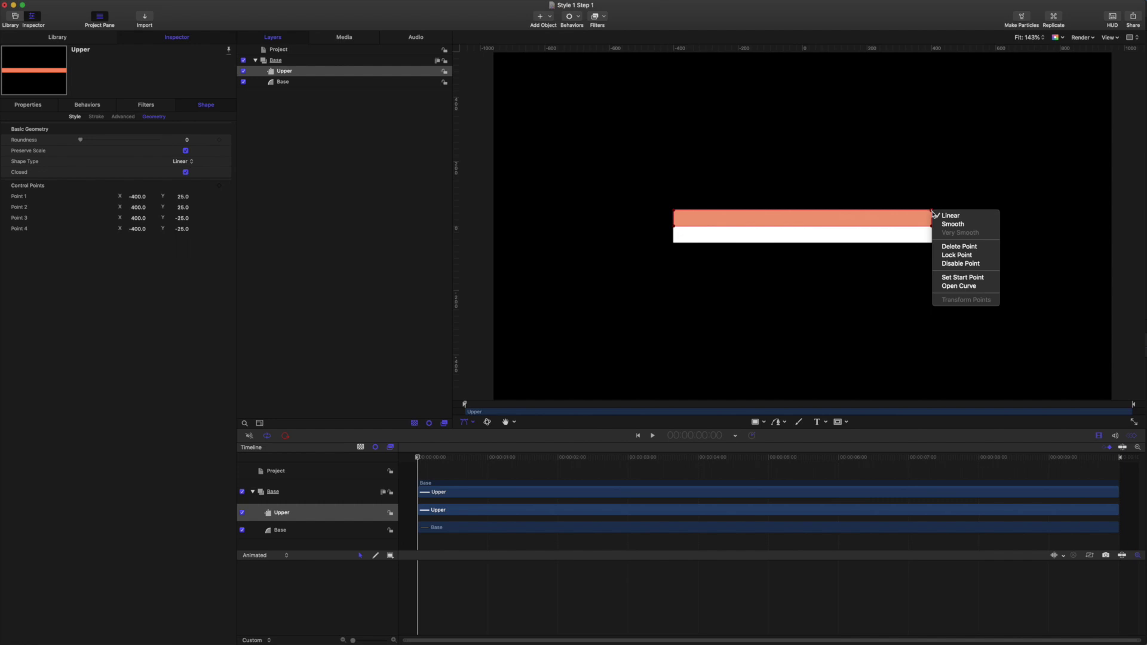
click(957, 246)
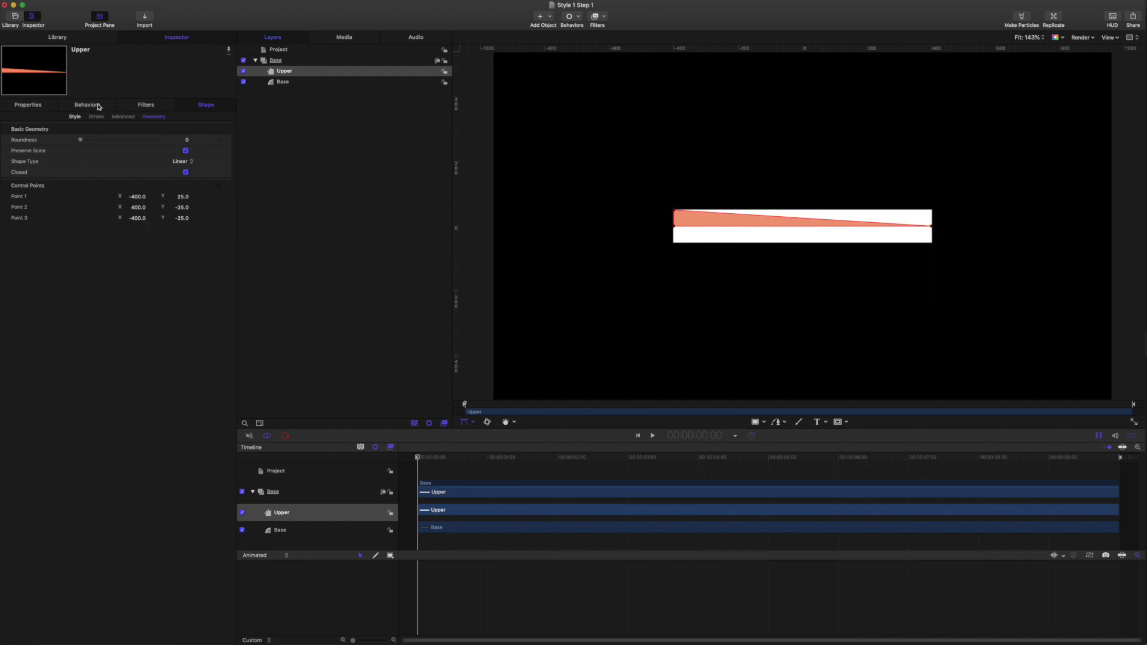
click(137, 197)
text(0)
key(Return)
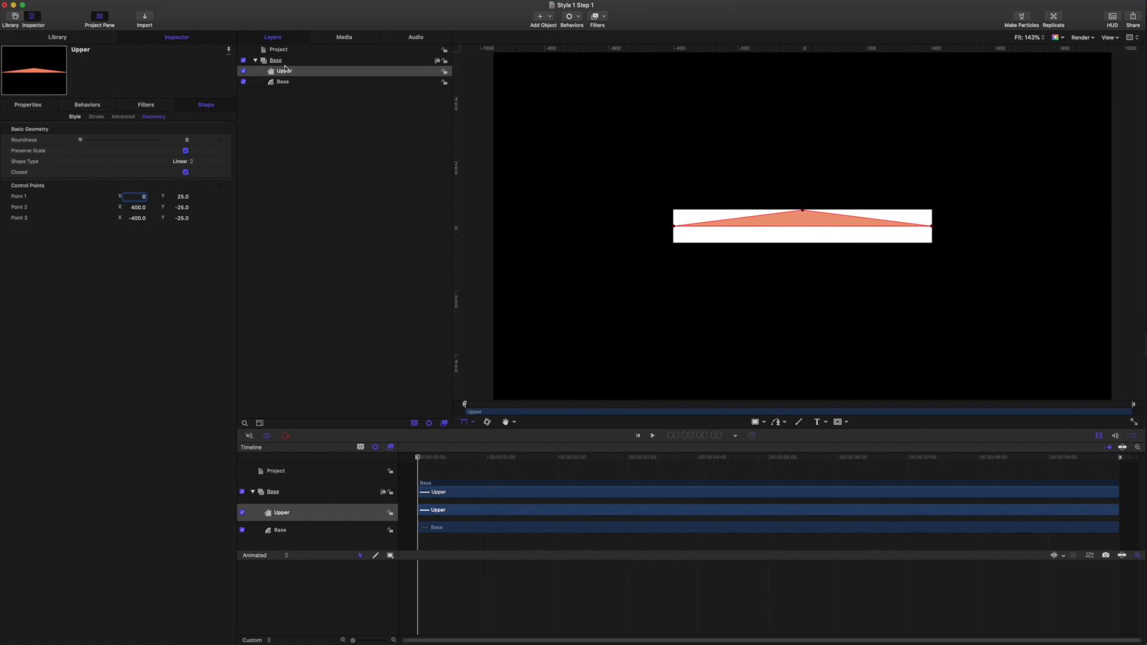
Step: Add a Link parameter behaviour to Upper's Position Y and name it 'edge'
click(32, 107)
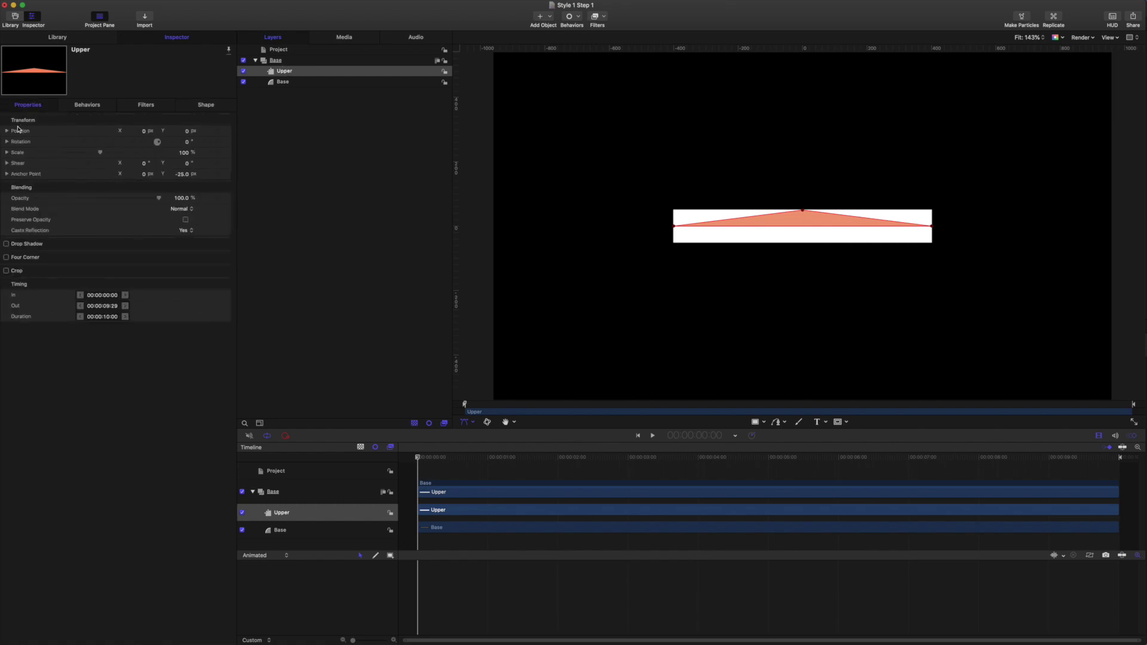
click(6, 131)
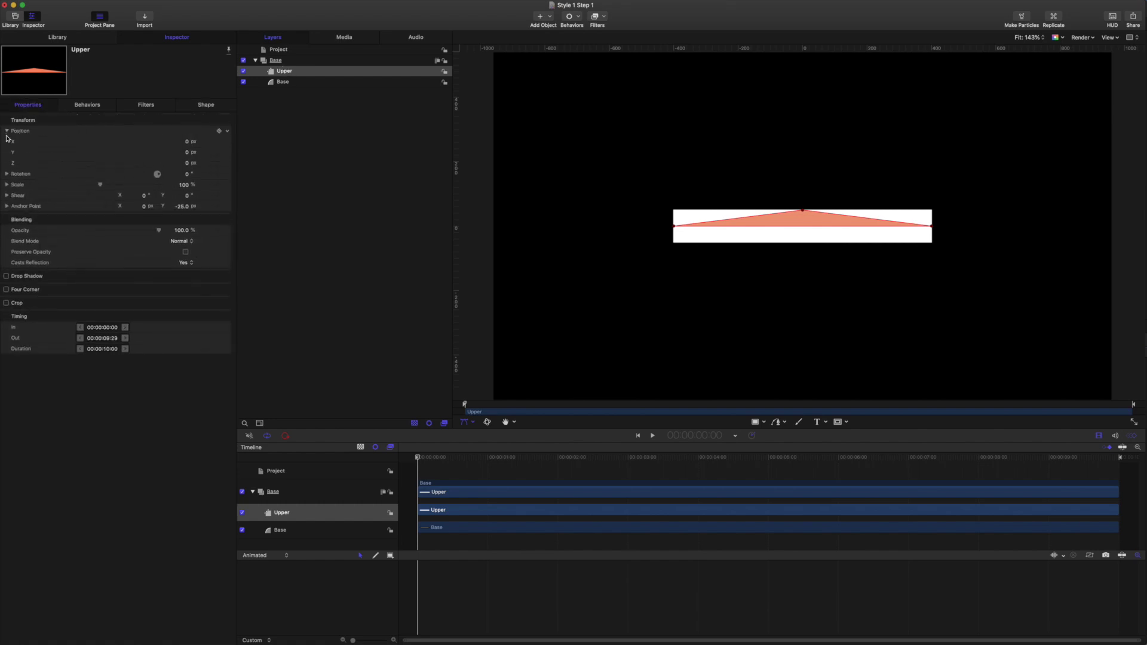
click(12, 154)
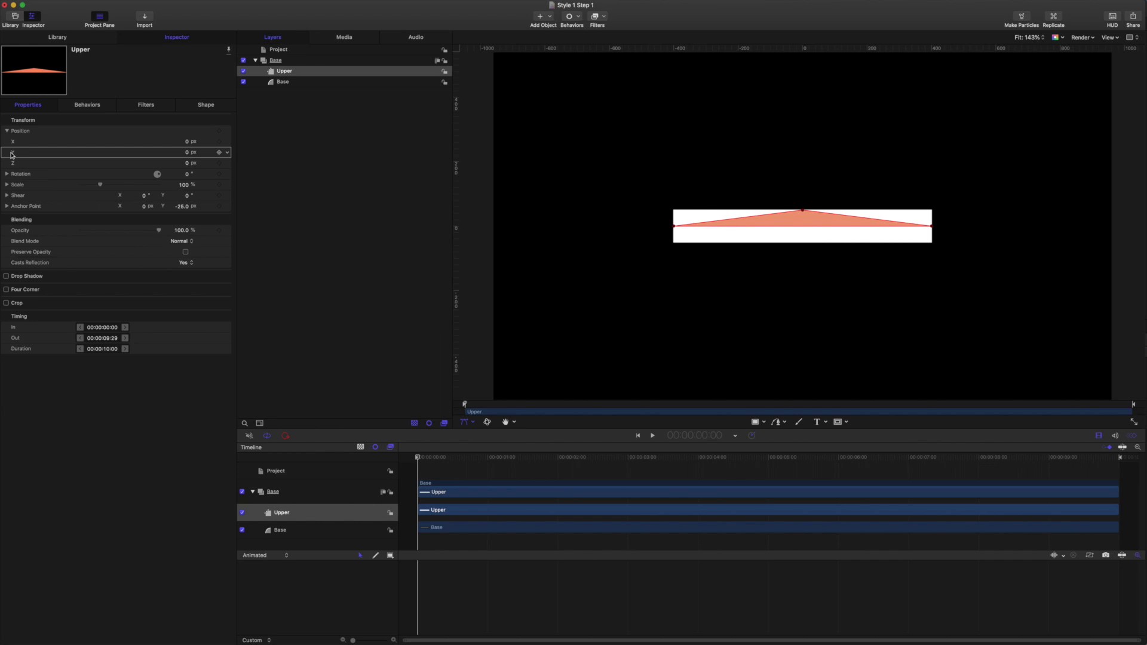
click(226, 153)
mouse_move(281, 236)
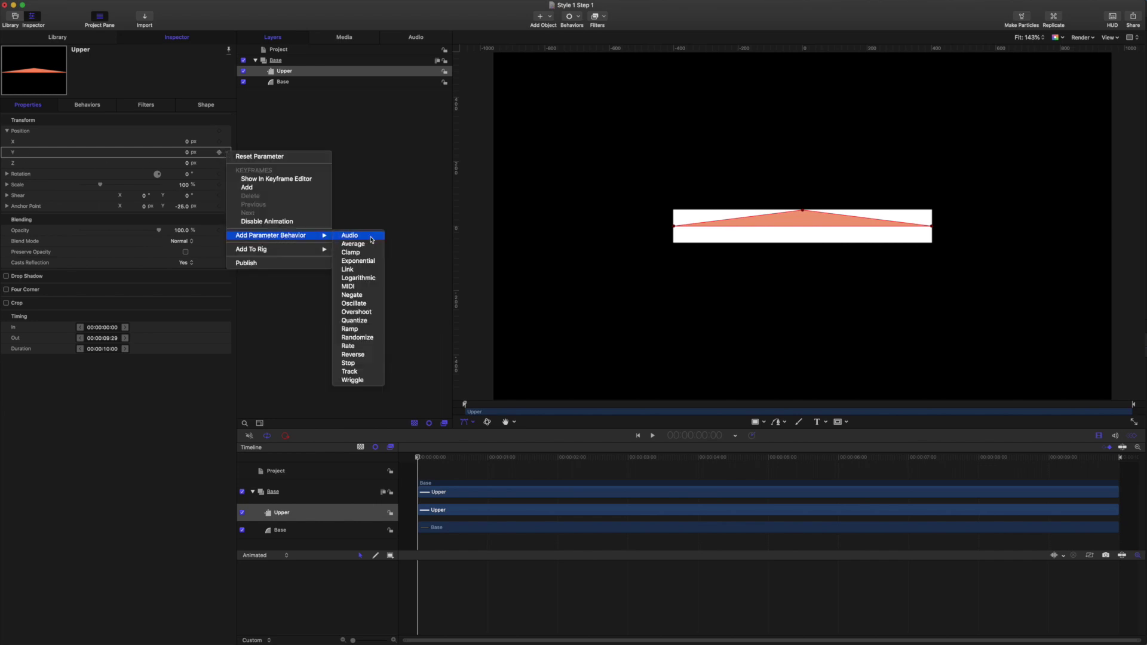
click(373, 270)
double_click(287, 81)
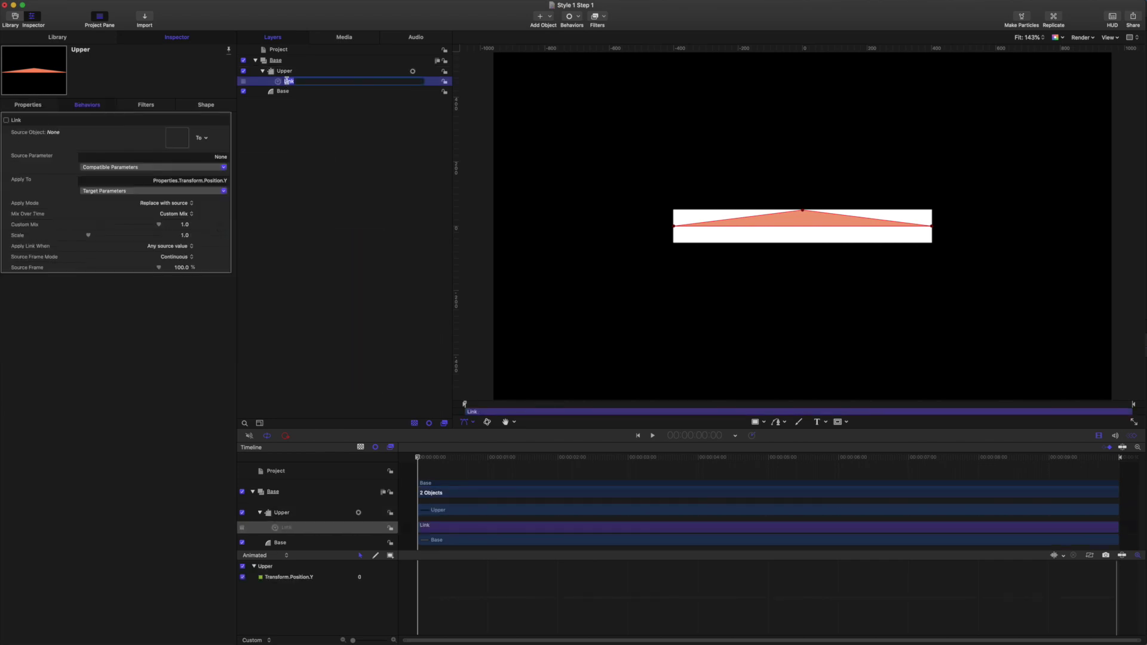
text(edge)
key(Return)
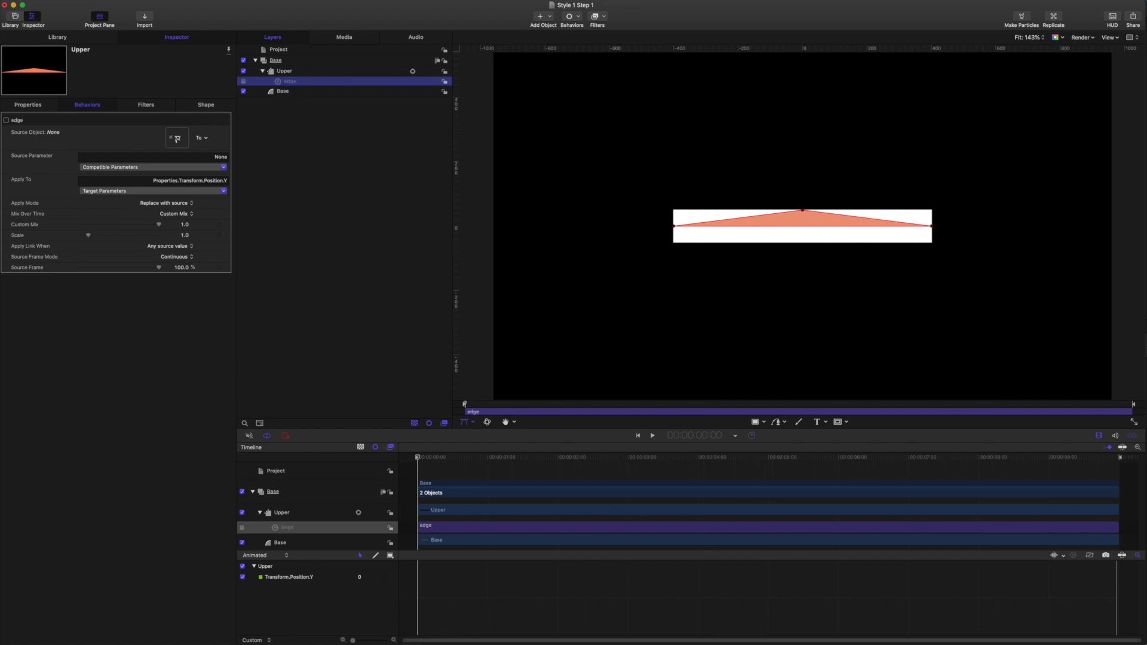
Step: Link 'edge' to Base's top edge with an Edge Offset of -1
drag(177, 138, 177, 139)
click(207, 167)
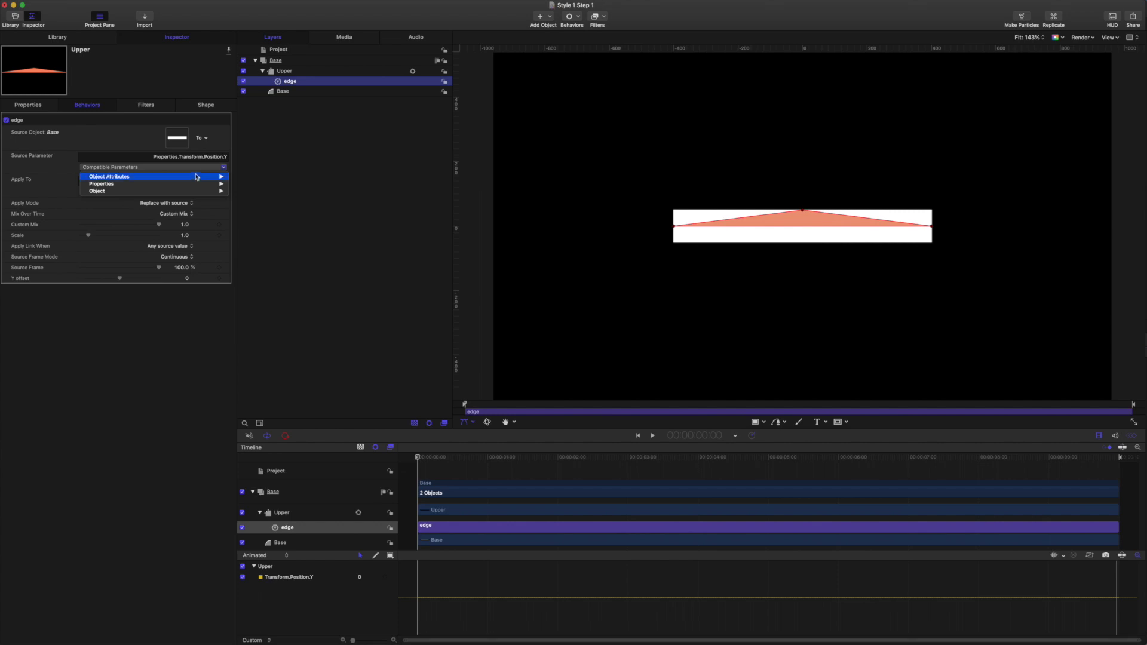
mouse_move(196, 177)
mouse_move(246, 184)
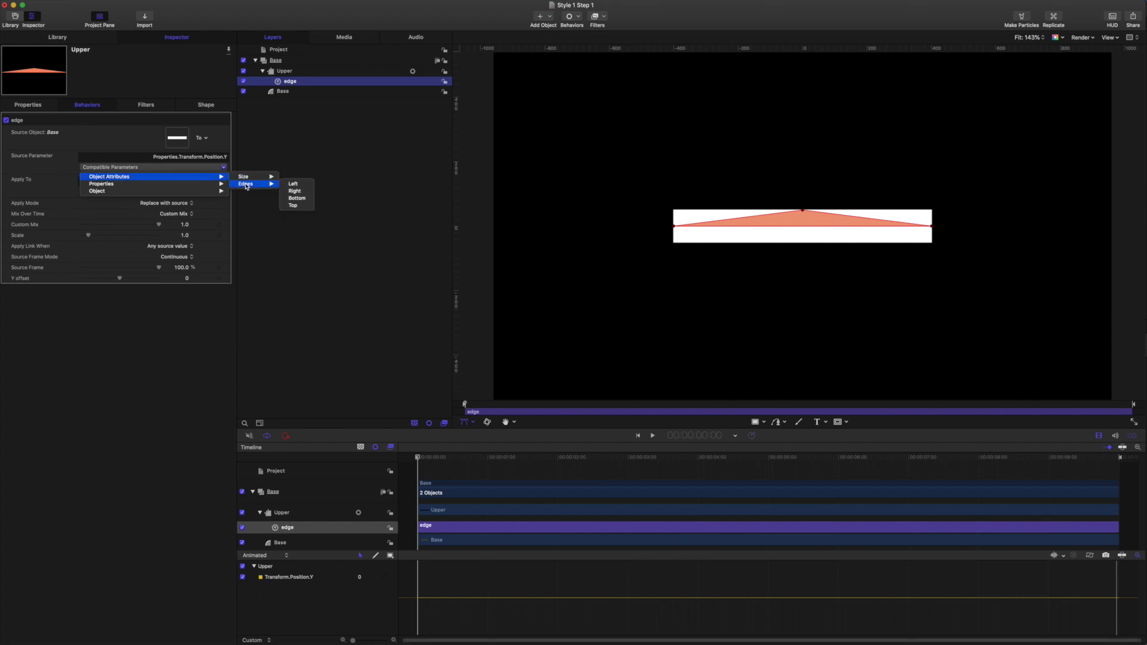
click(292, 206)
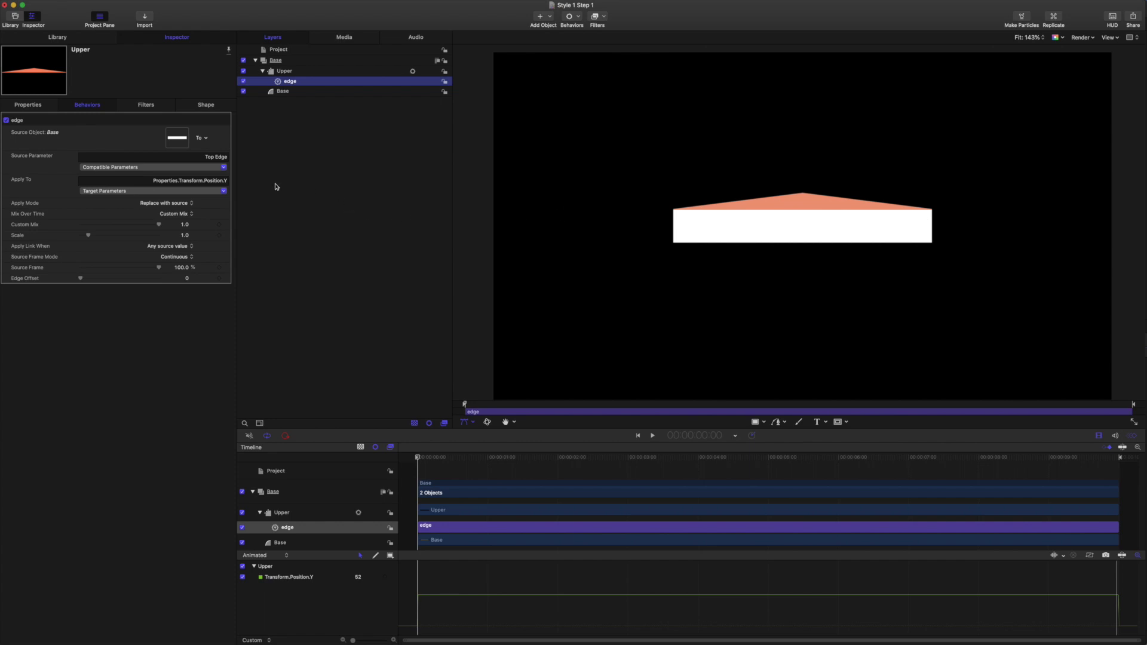
click(187, 279)
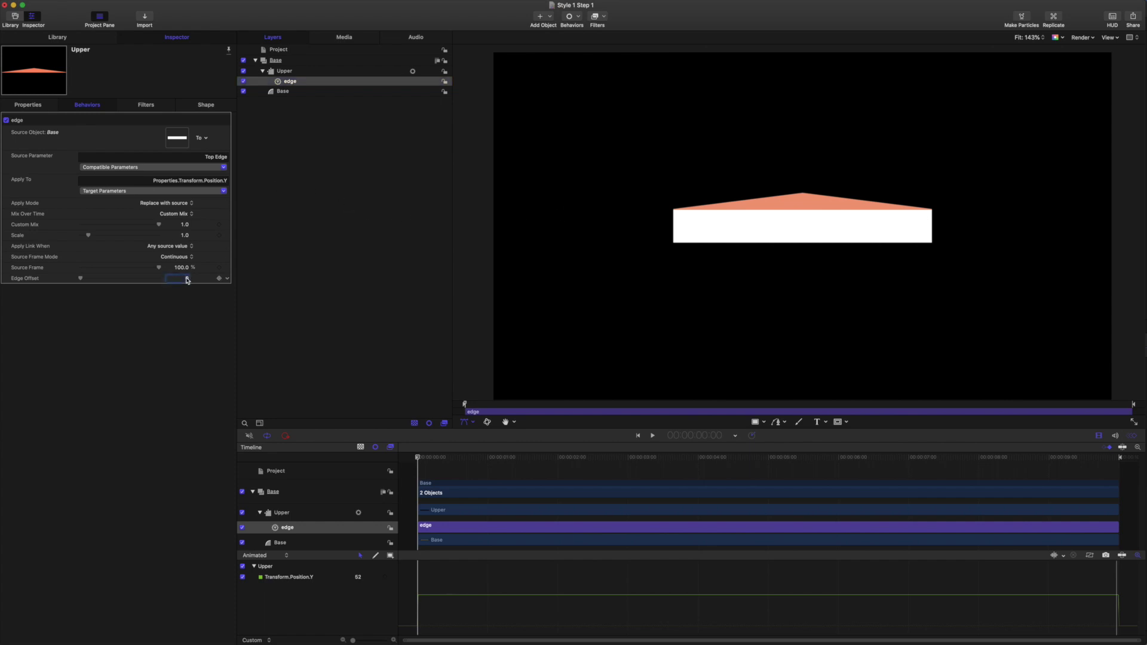
text(-1)
key(Return)
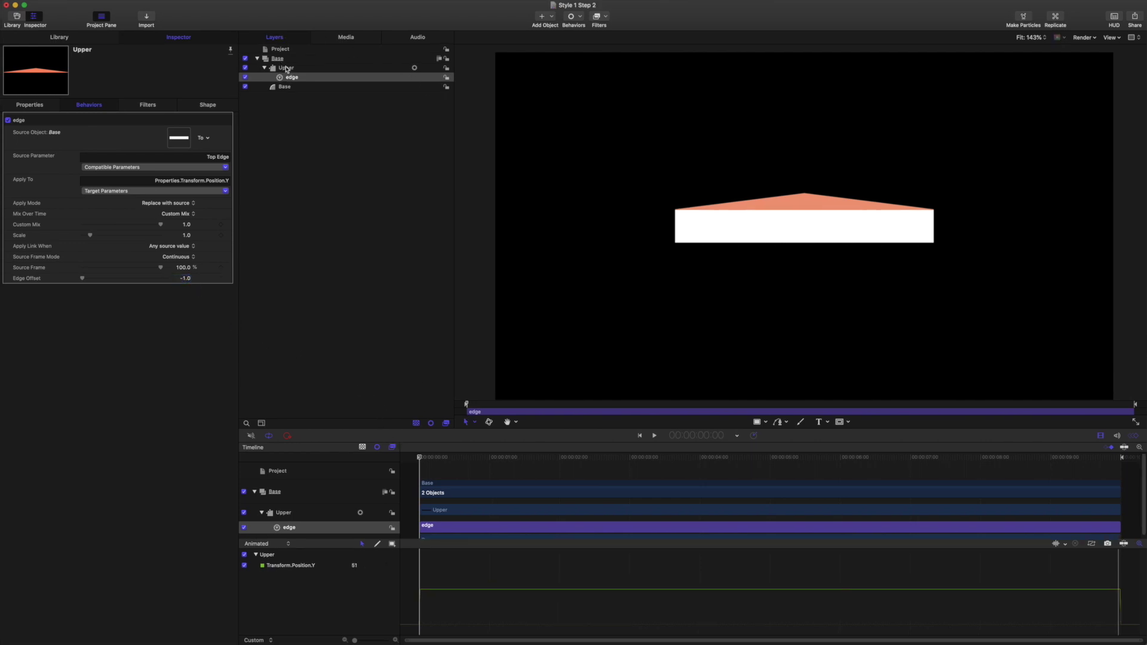
Step: Add a Link behaviour named 'scalex' on Upper's Scale X with Base as source
click(287, 68)
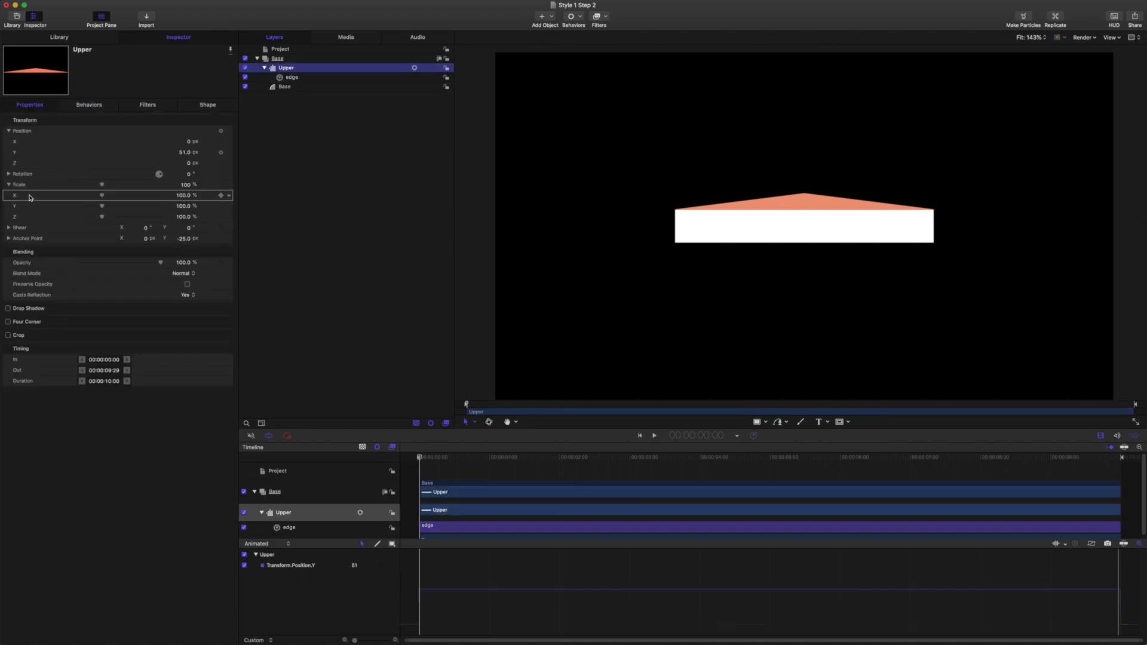
click(230, 199)
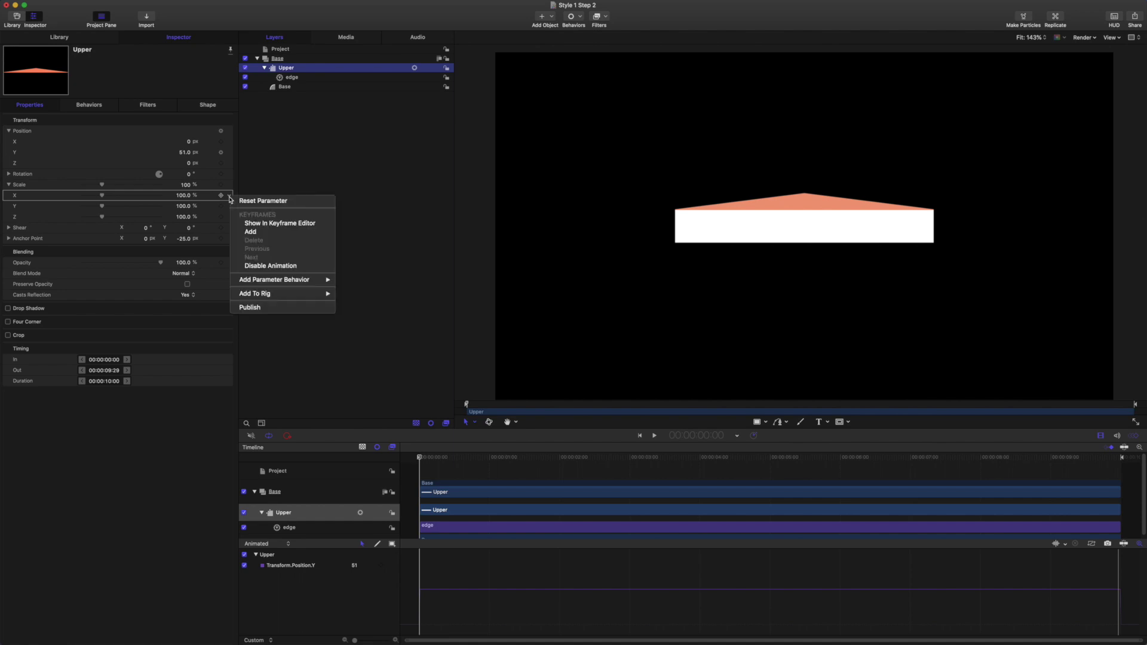
mouse_move(269, 279)
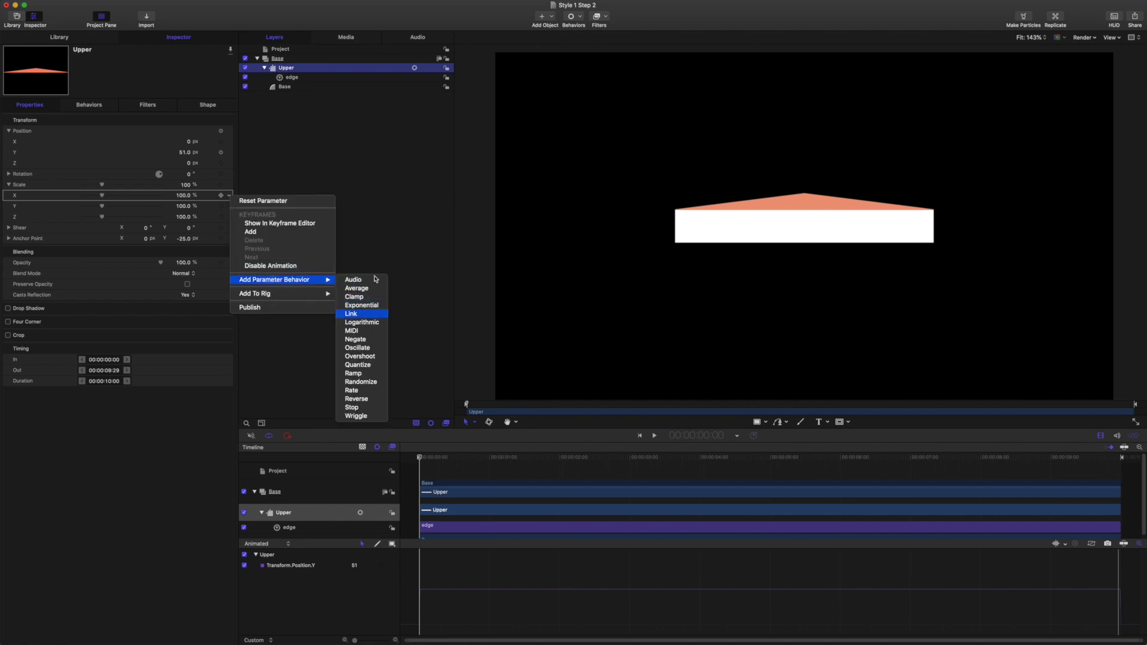
click(357, 313)
drag(285, 99, 179, 138)
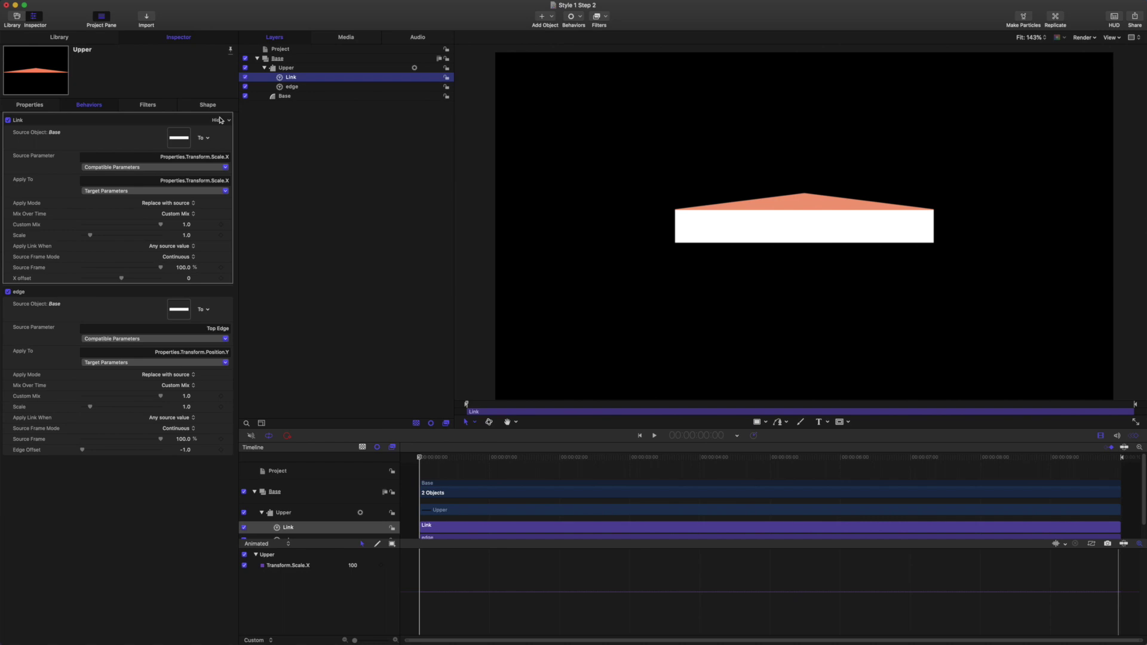
double_click(292, 77)
text(scale)
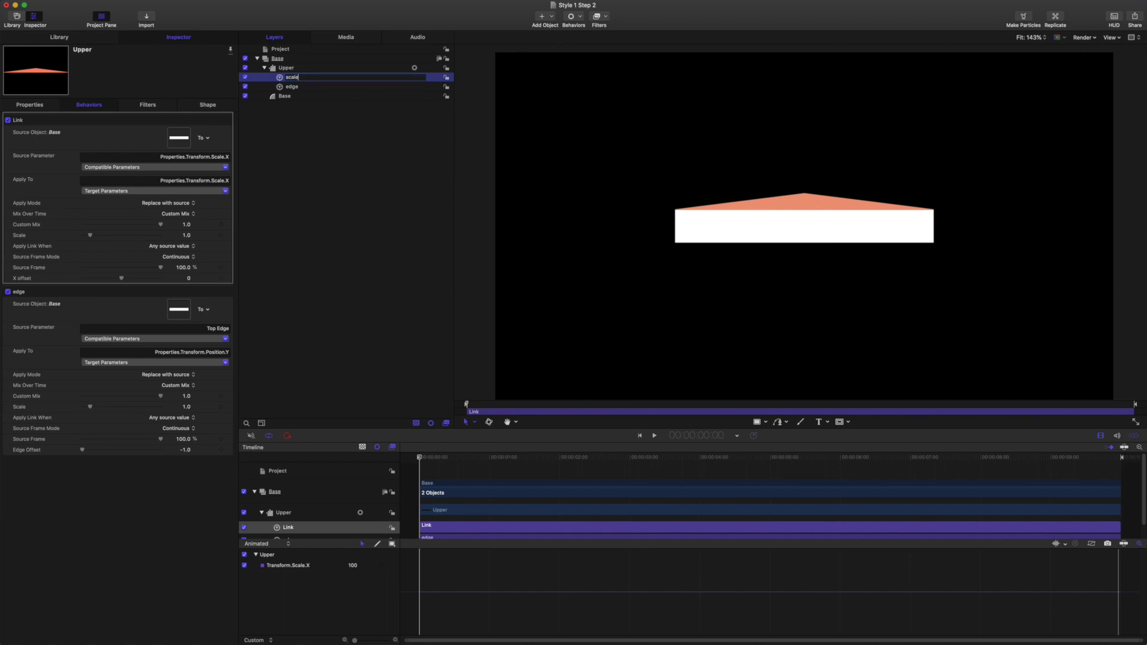
text(x)
key(Return)
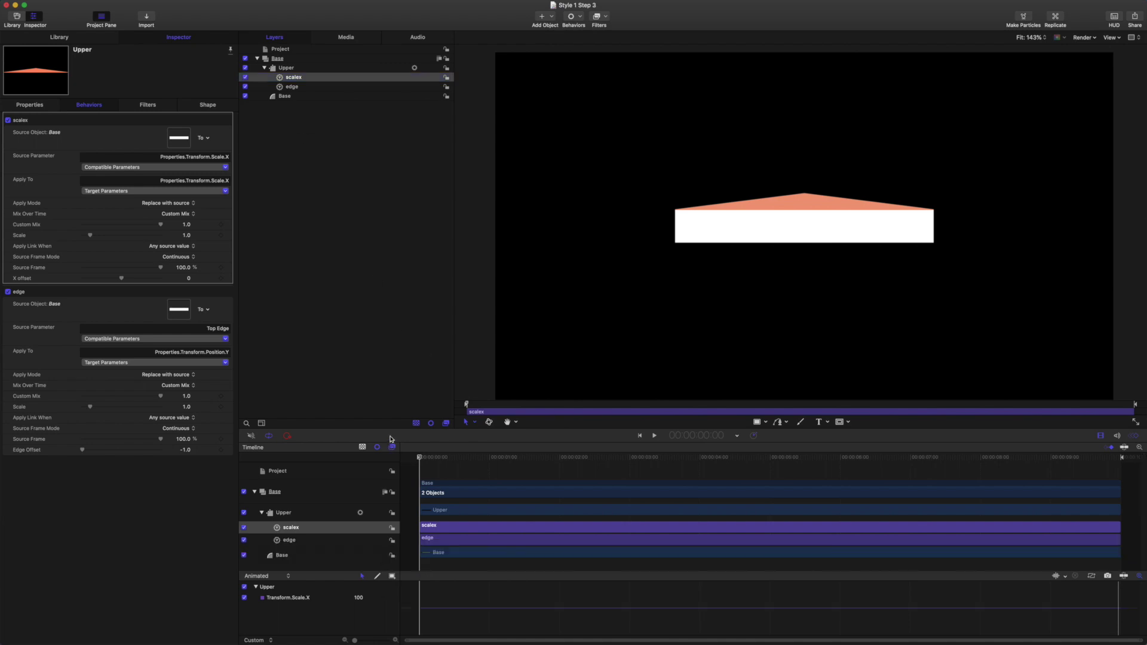
Step: Keyframe Base's Scale X from 0% at the start to 100% at frame 20
click(284, 95)
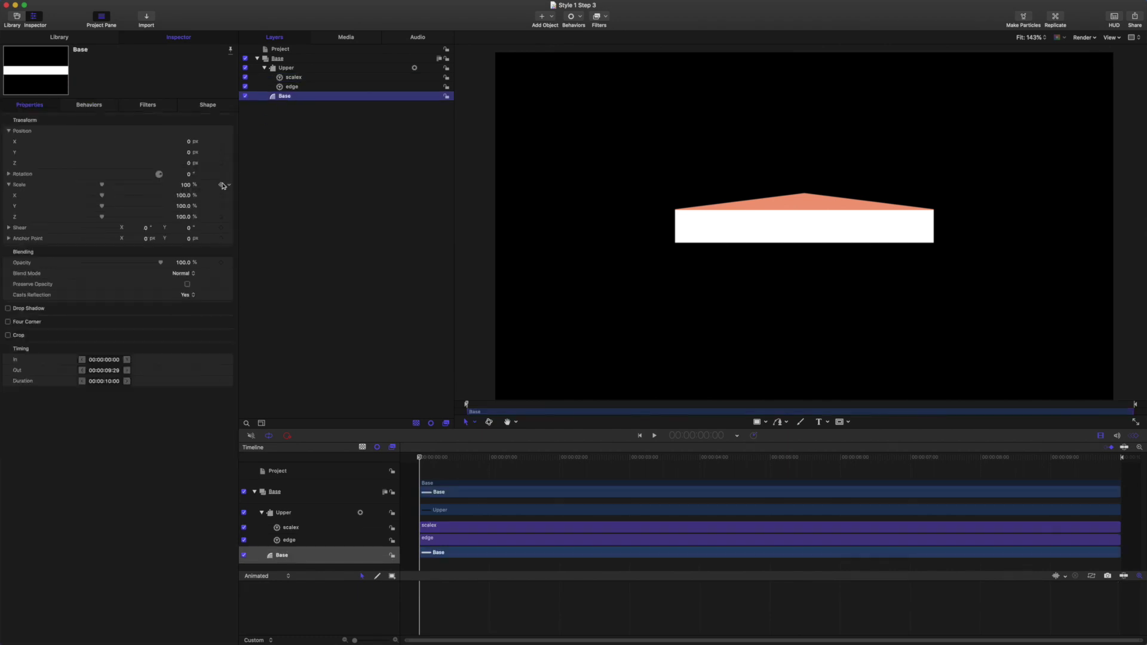
mouse_move(186, 197)
mouse_down()
mouse_move(169, 197)
mouse_move(186, 197)
mouse_up()
click(184, 195)
text(0)
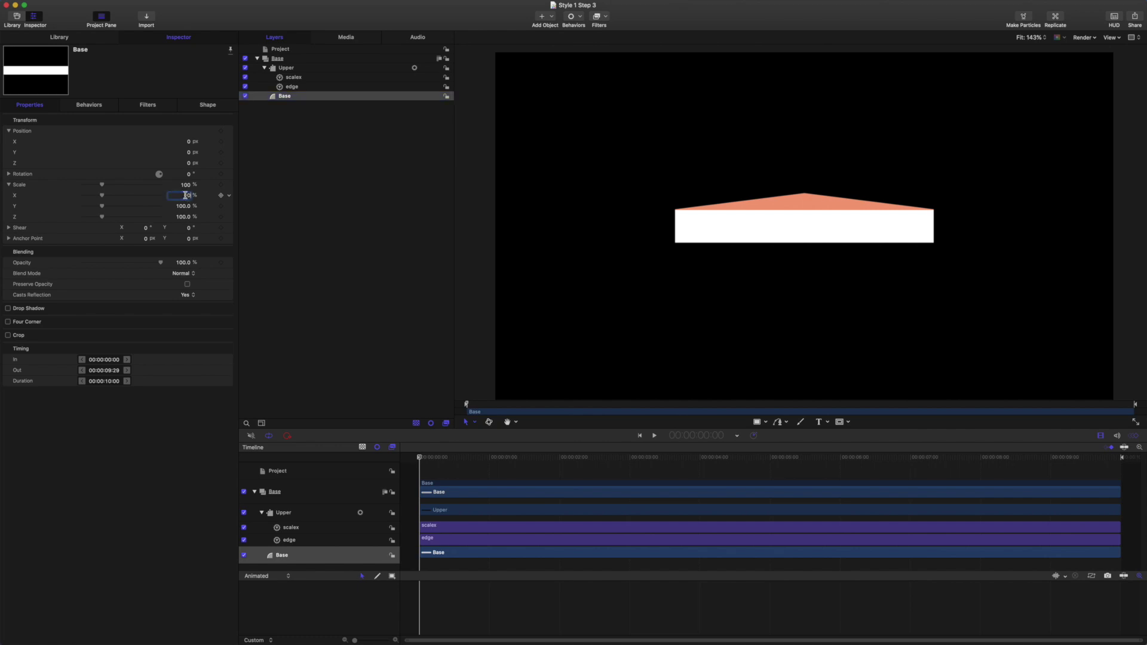
key(Return)
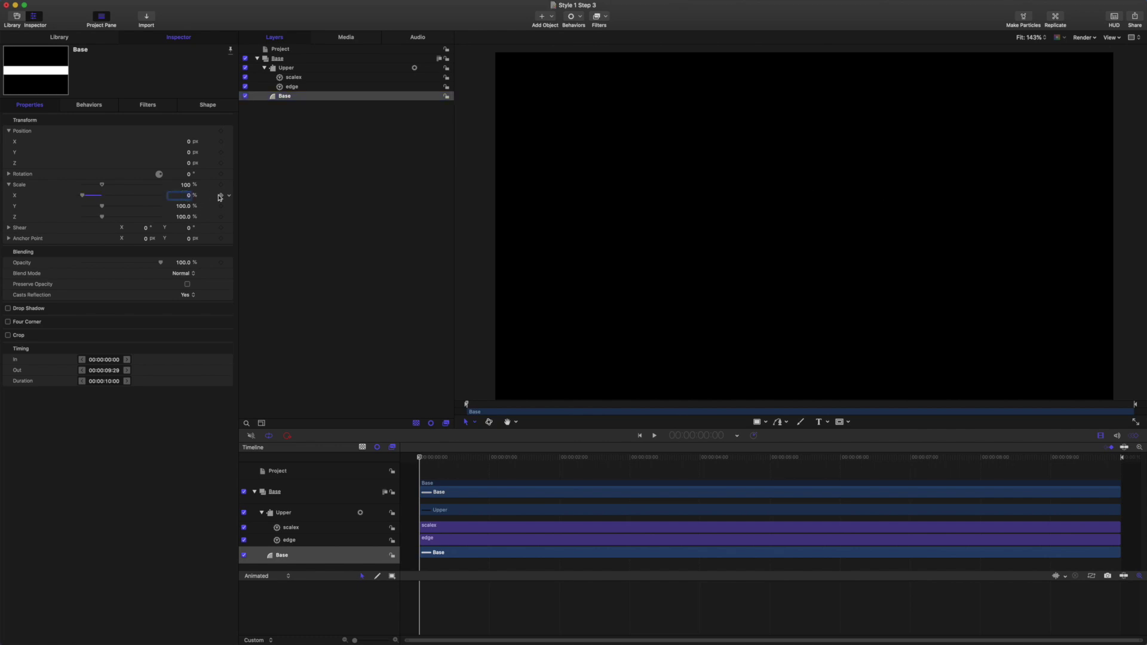
click(221, 196)
drag(419, 458, 466, 464)
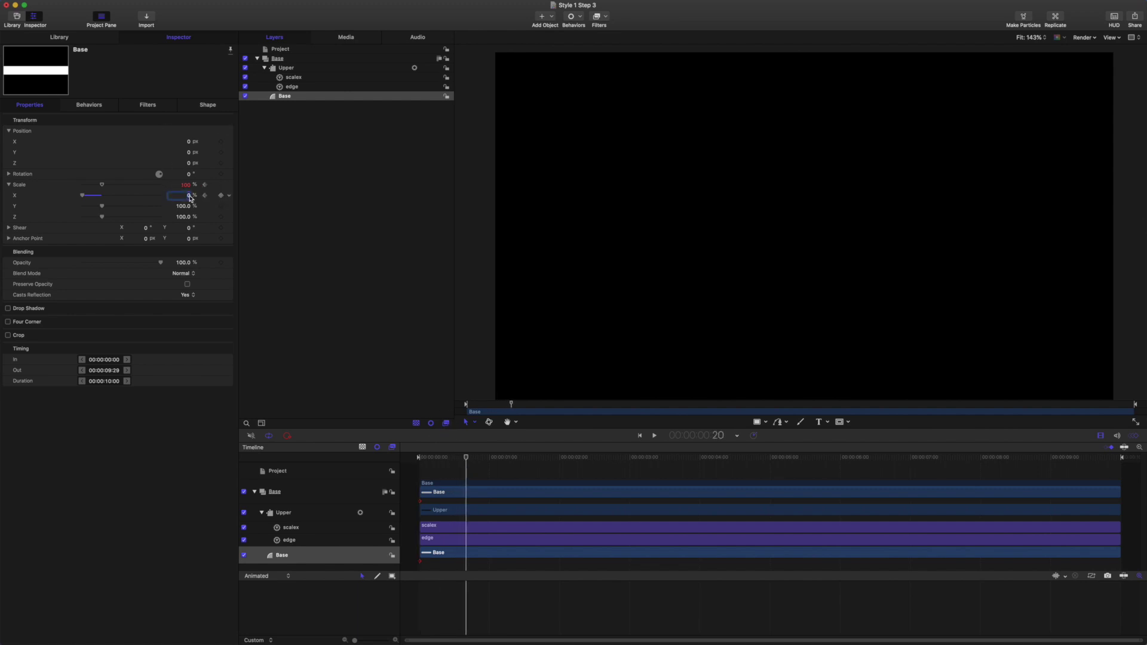
text(100)
key(Return)
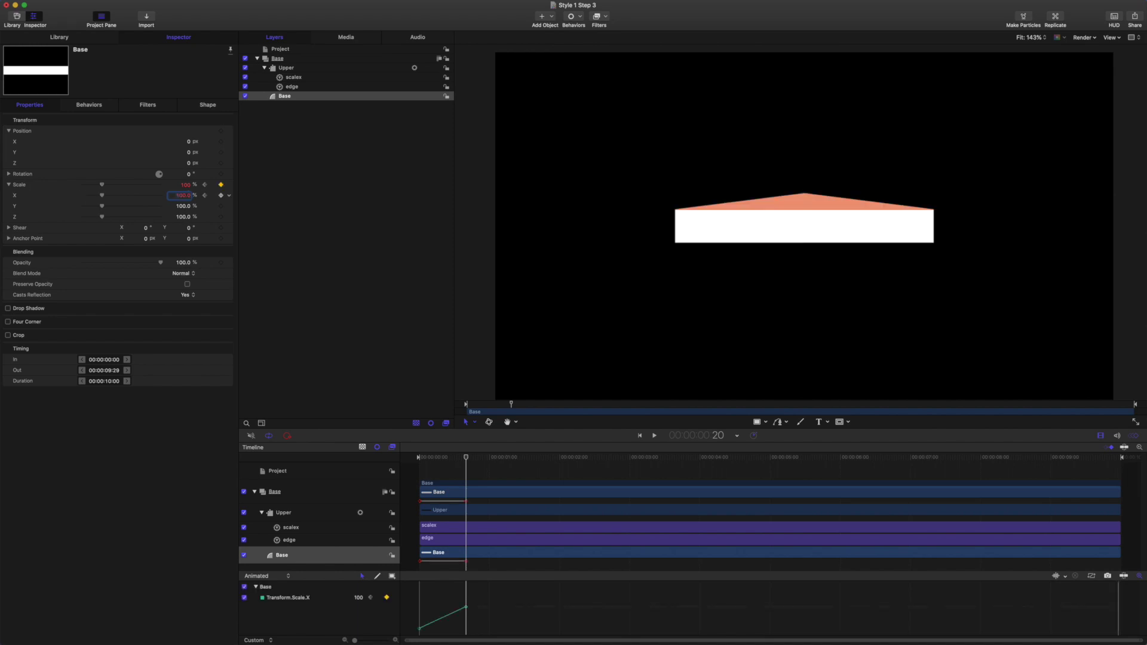
click(428, 612)
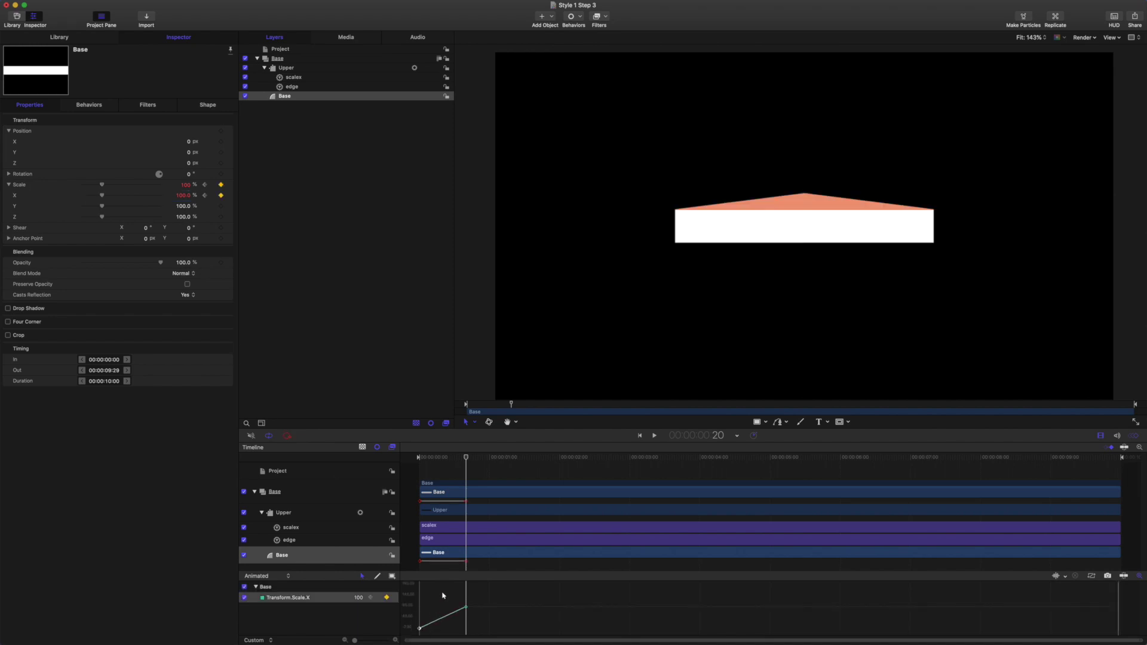
Step: Change the Scale X keyframe interpolation and lower the frame 7 keyframe for a slower start
right_click(465, 606)
mouse_move(496, 613)
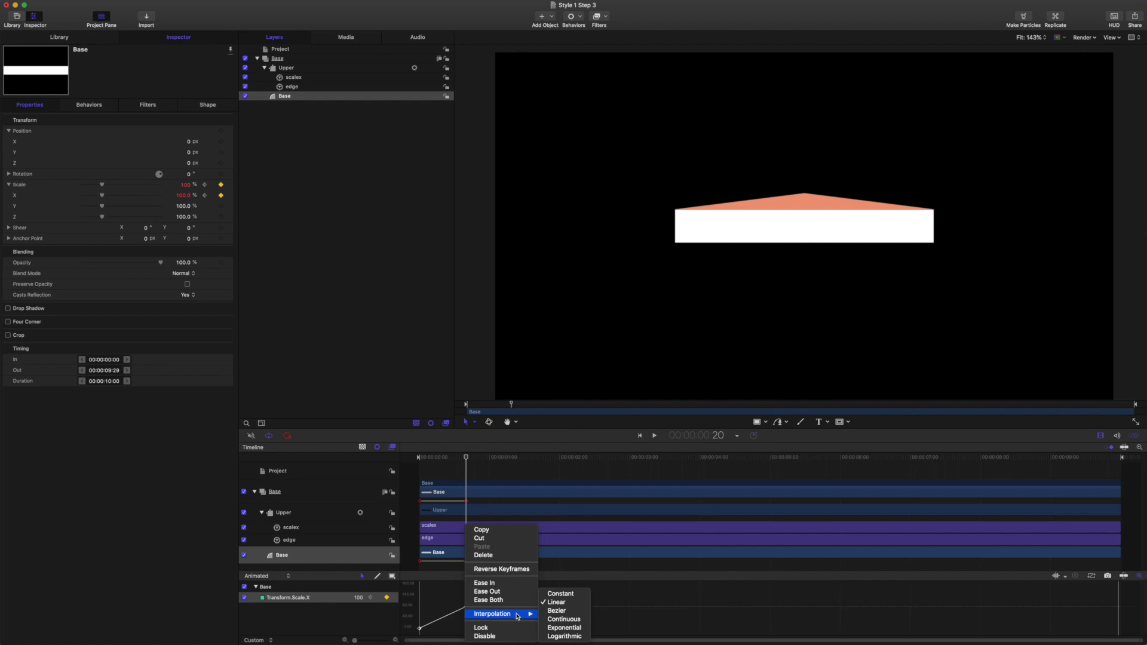
click(558, 611)
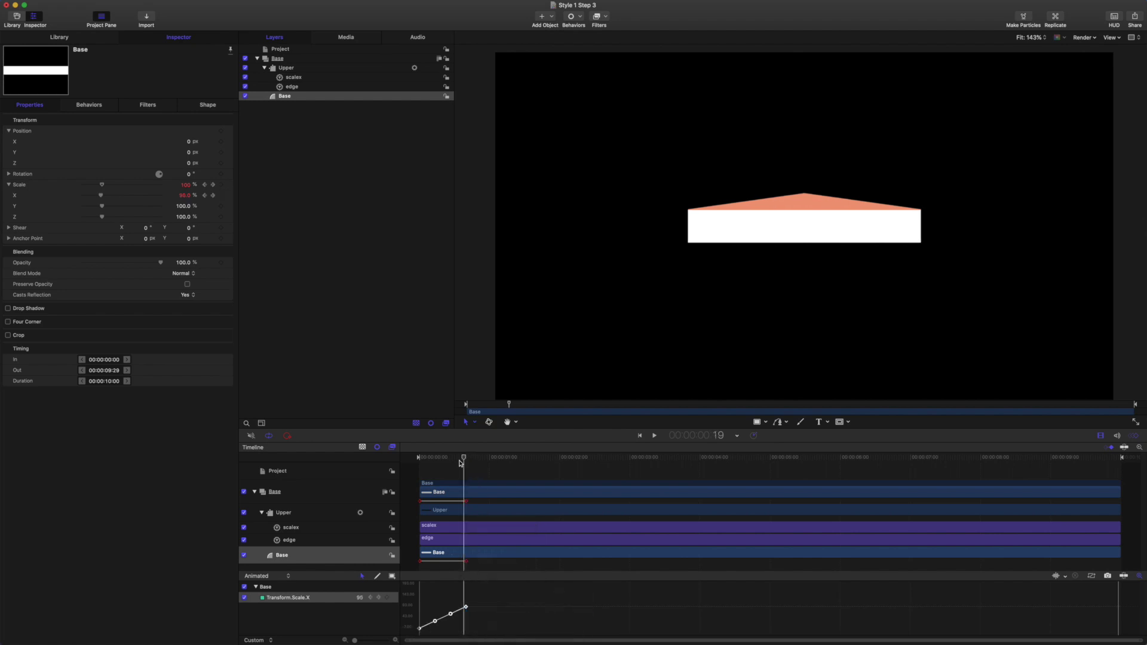
drag(466, 459, 436, 471)
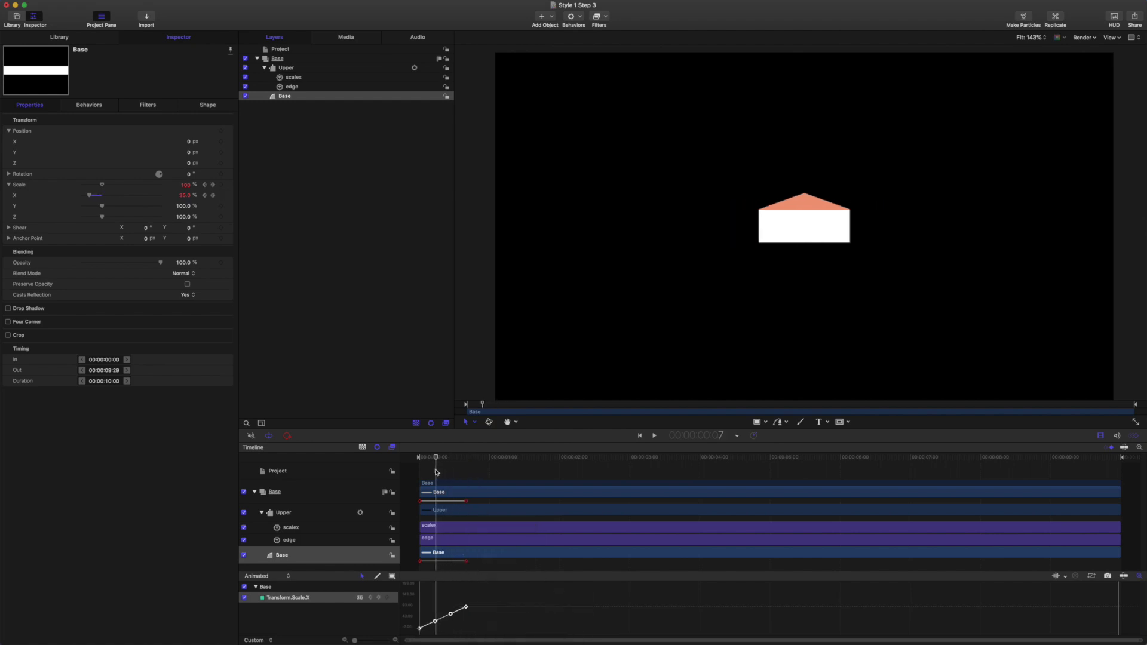
click(435, 621)
mouse_move(435, 622)
mouse_down()
mouse_move(438, 632)
mouse_move(449, 616)
mouse_move(436, 606)
mouse_up()
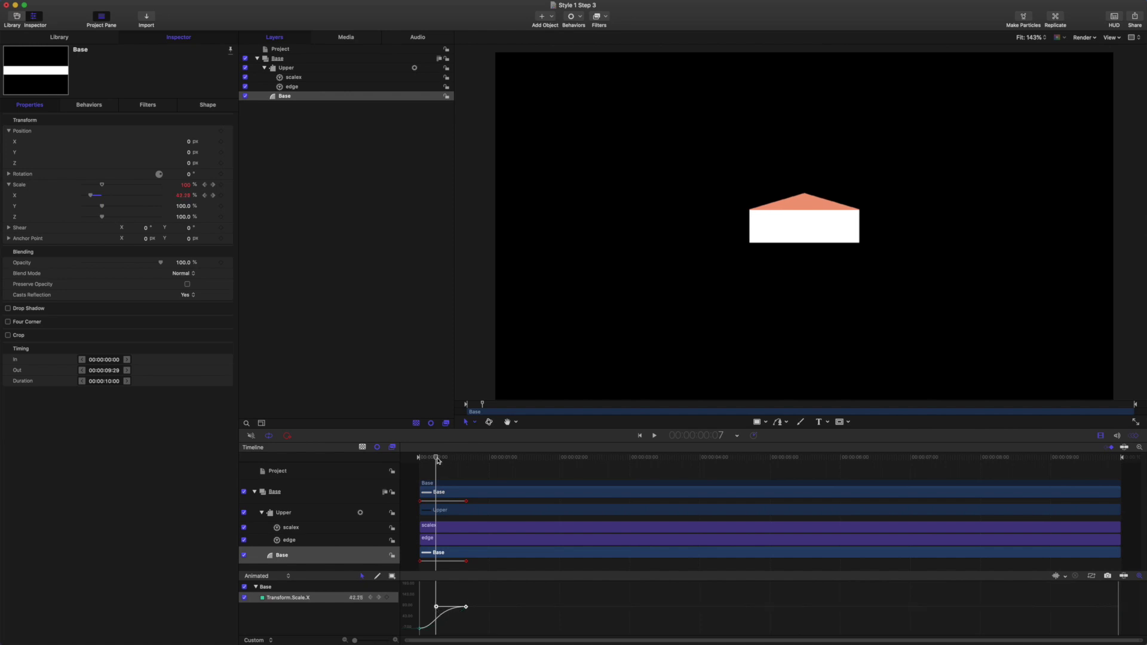
Step: Add a Base Scale X keyframe of 80% at one second
drag(436, 459, 467, 462)
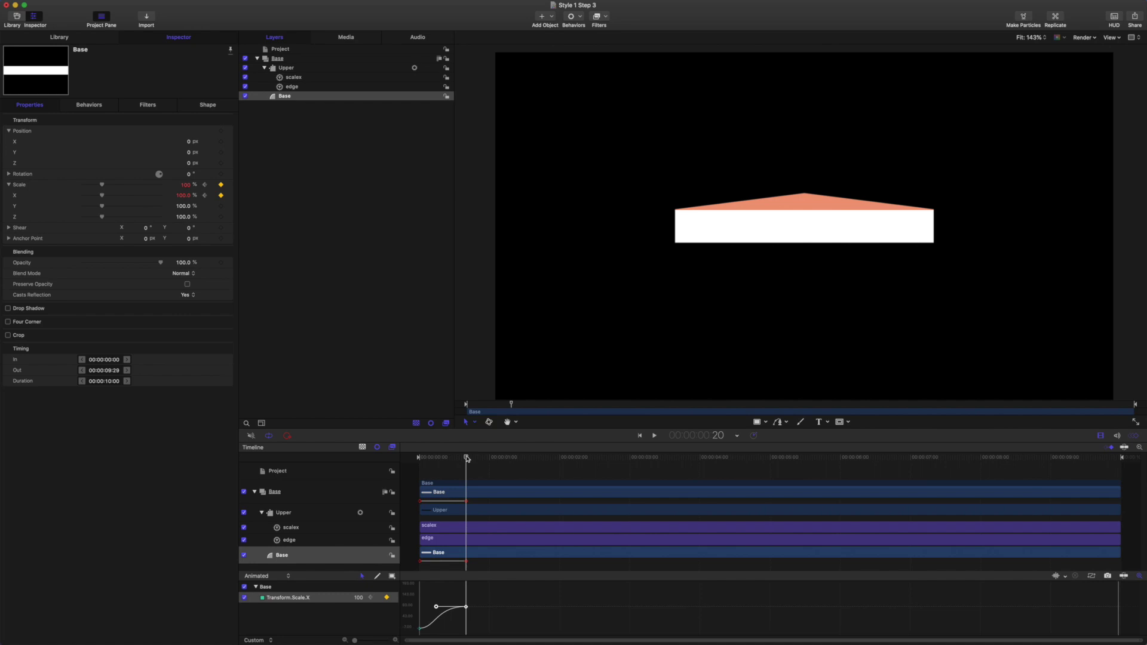
drag(467, 458, 490, 460)
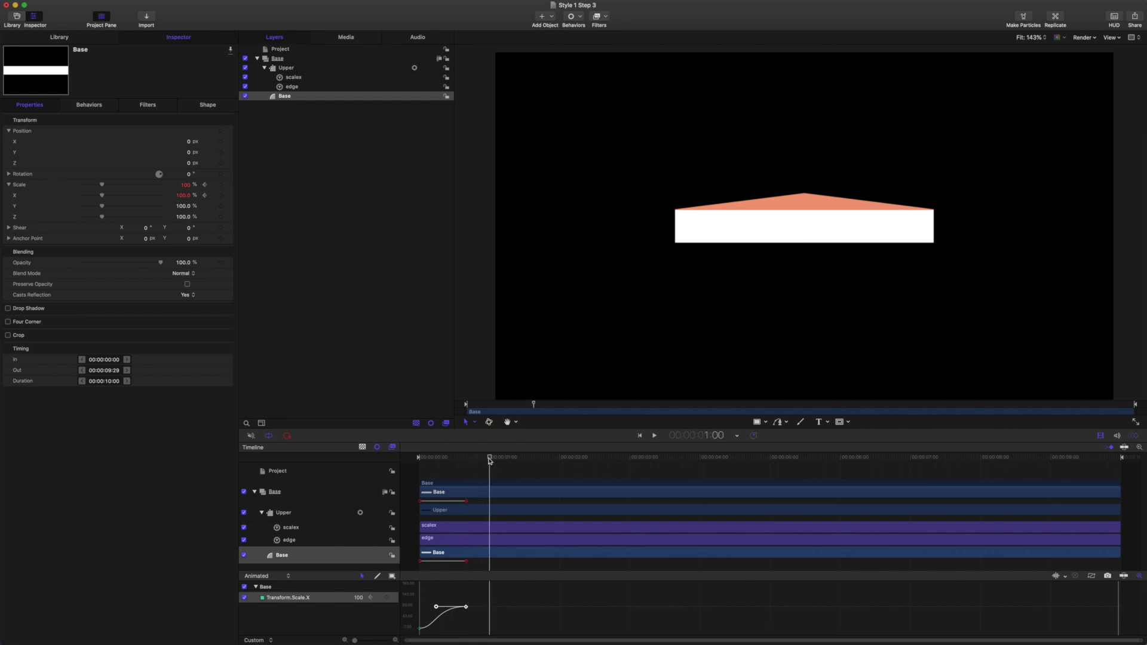
click(220, 195)
double_click(190, 198)
key(BackSpace)
key(Return)
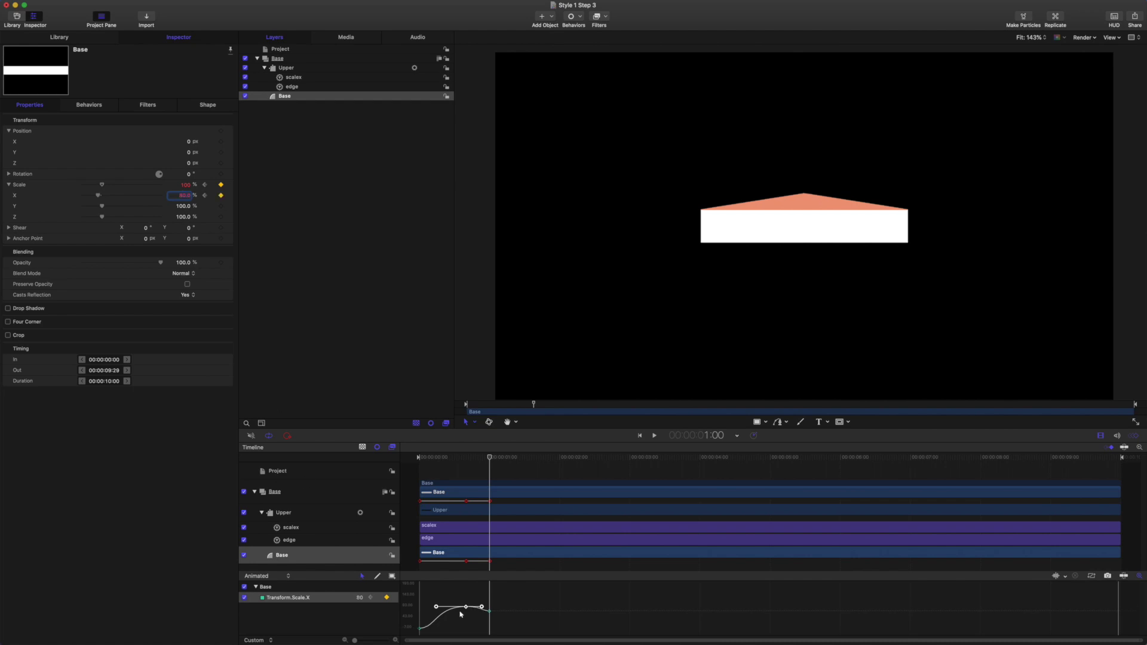
Step: Play the width animation from the start to preview it
drag(489, 457, 387, 458)
key(space)
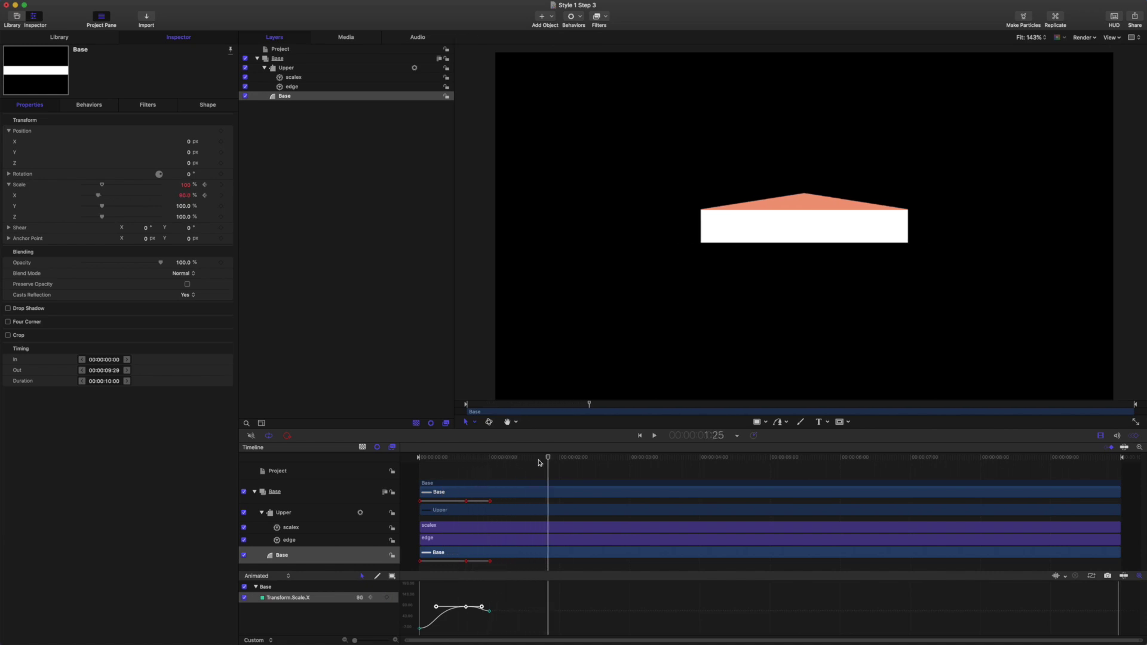
drag(544, 457, 467, 474)
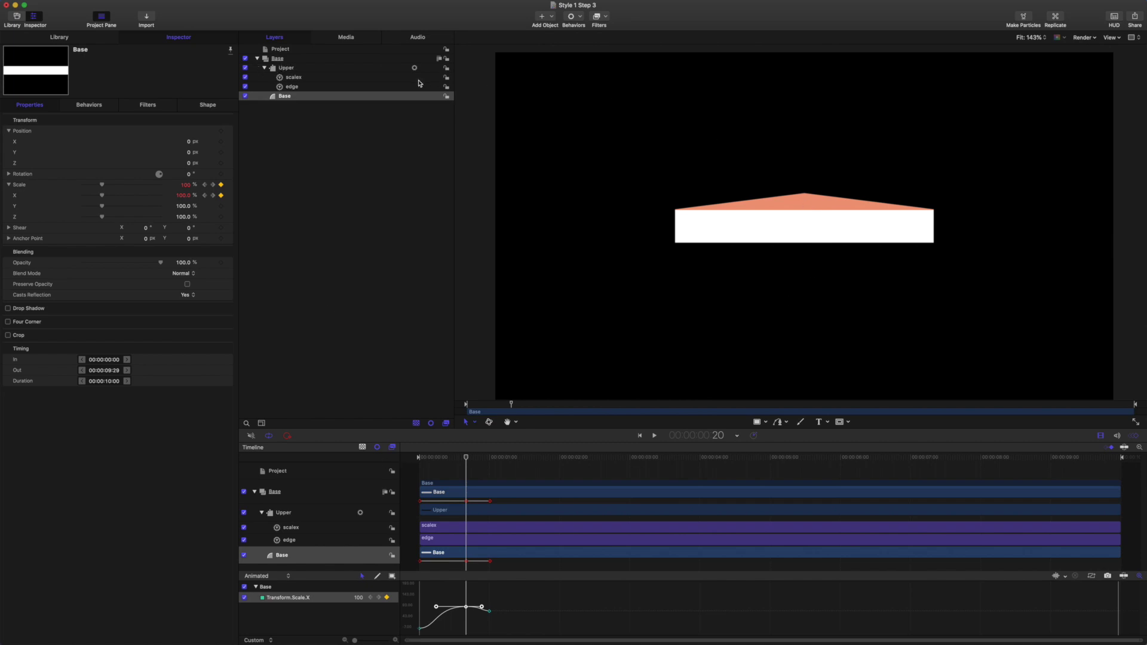
Step: Squash Upper's Scale Y to roughly half height, about 43%
click(297, 69)
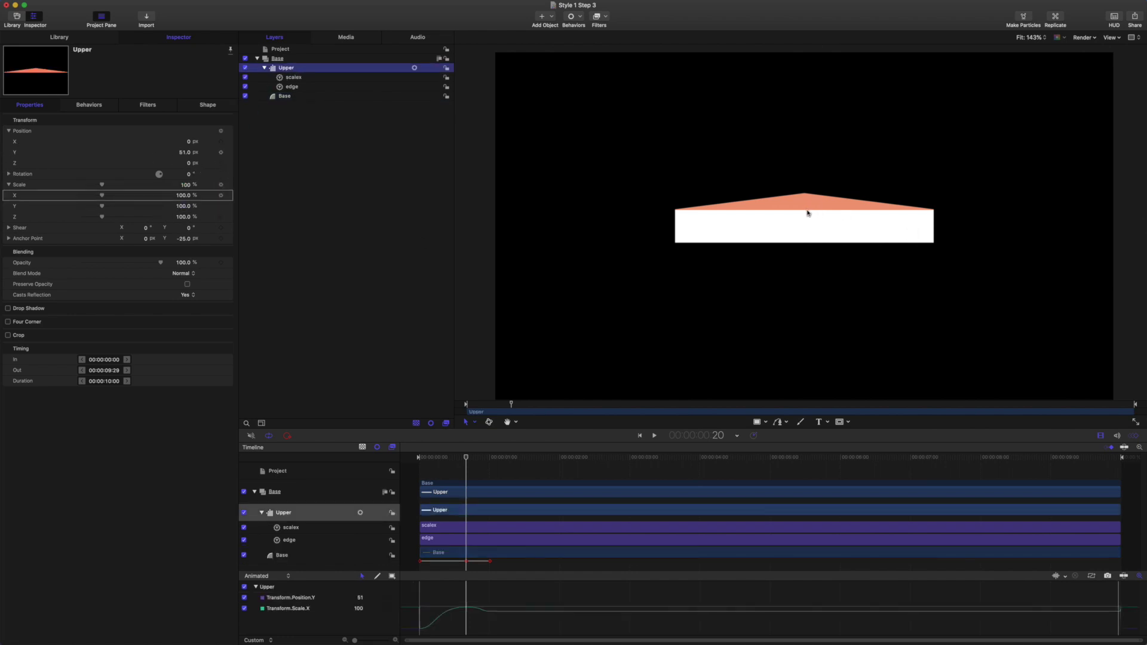
mouse_move(192, 212)
drag(190, 206, 157, 206)
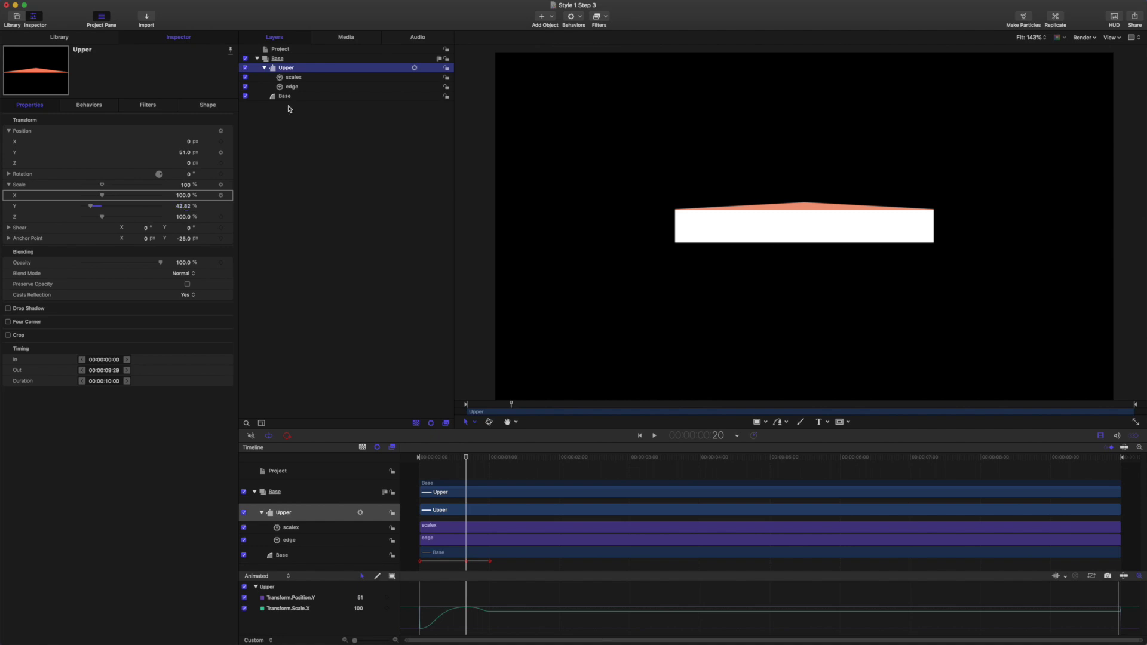
Step: Smooth the eases on Base's Scale X keyframes around frame 20 in the Keyframe Editor
click(301, 96)
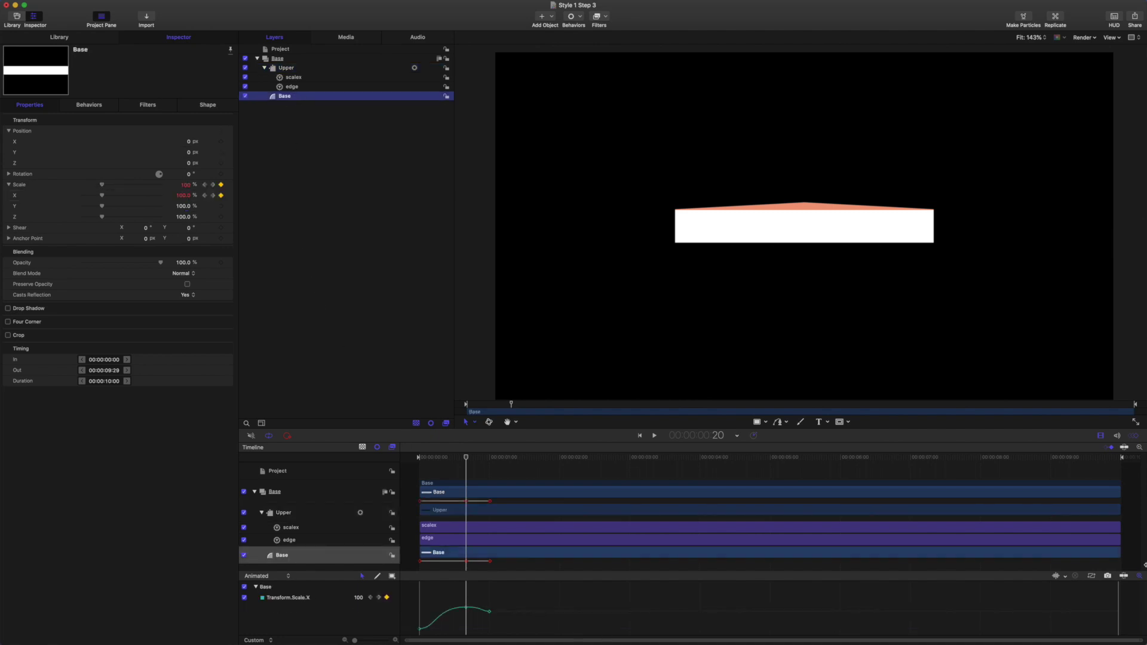
drag(456, 594, 478, 615)
drag(467, 459, 482, 458)
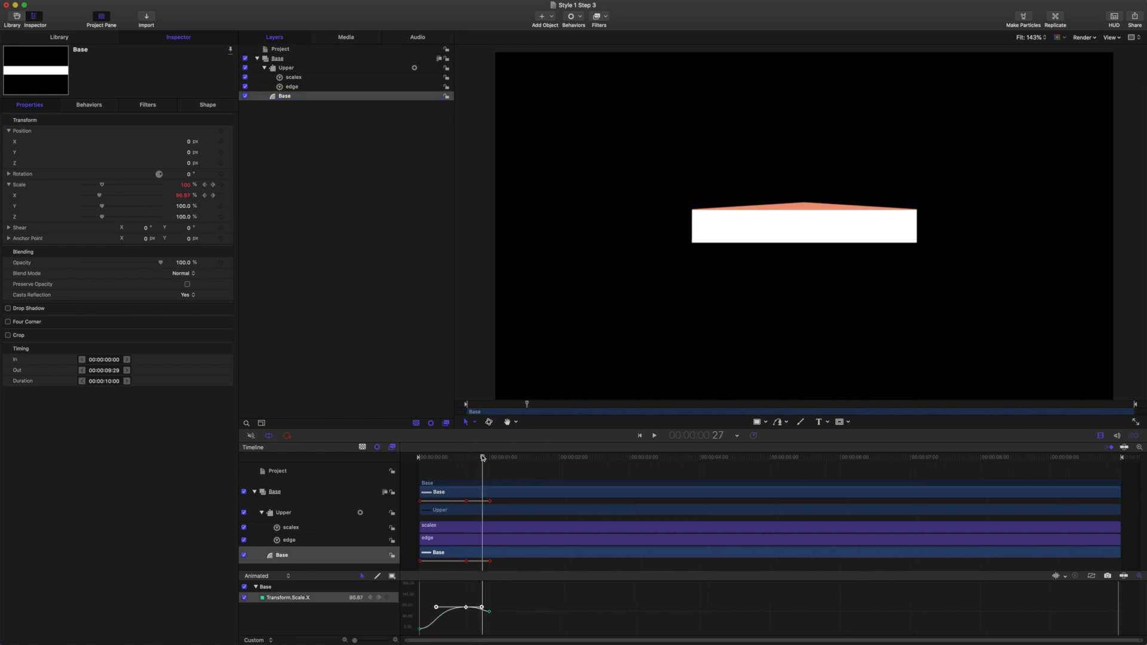
drag(511, 598, 479, 626)
drag(482, 459, 467, 459)
drag(467, 458, 489, 460)
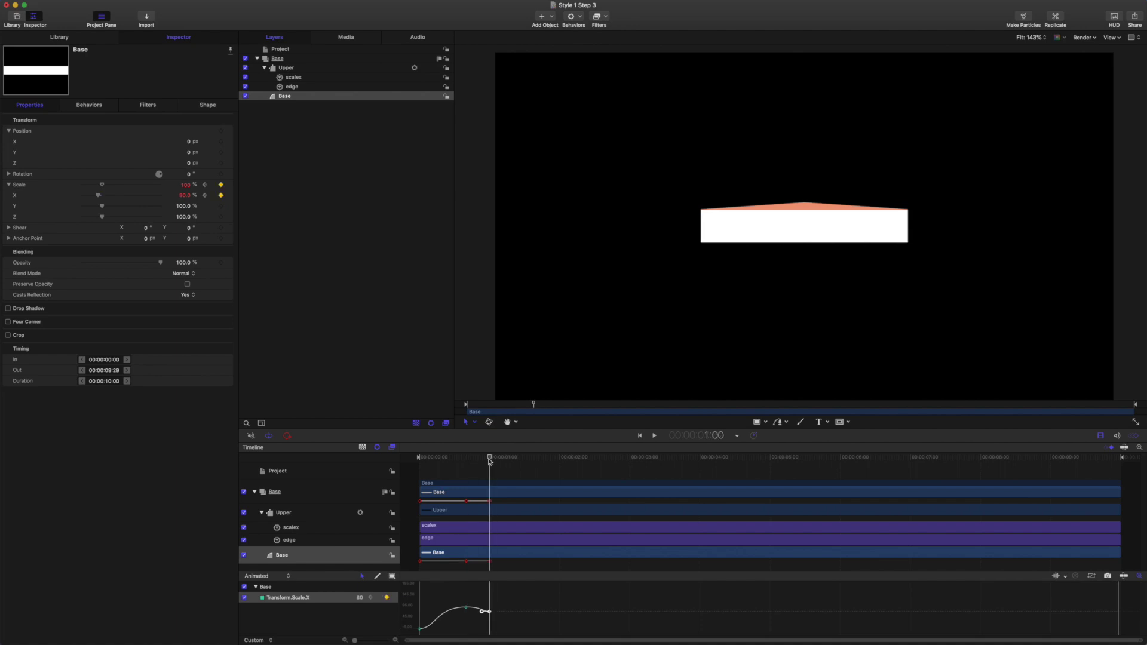
key(Left)
key(Left)
key(Left)
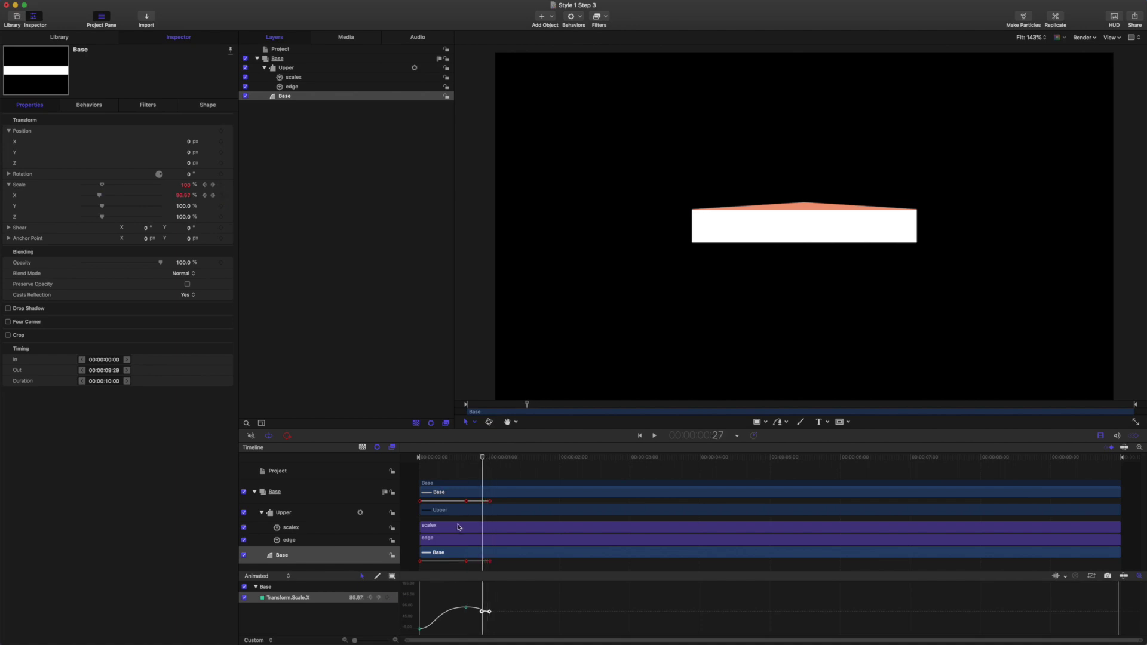
click(466, 607)
drag(482, 464, 466, 463)
key(Right)
key(Right)
key(Right)
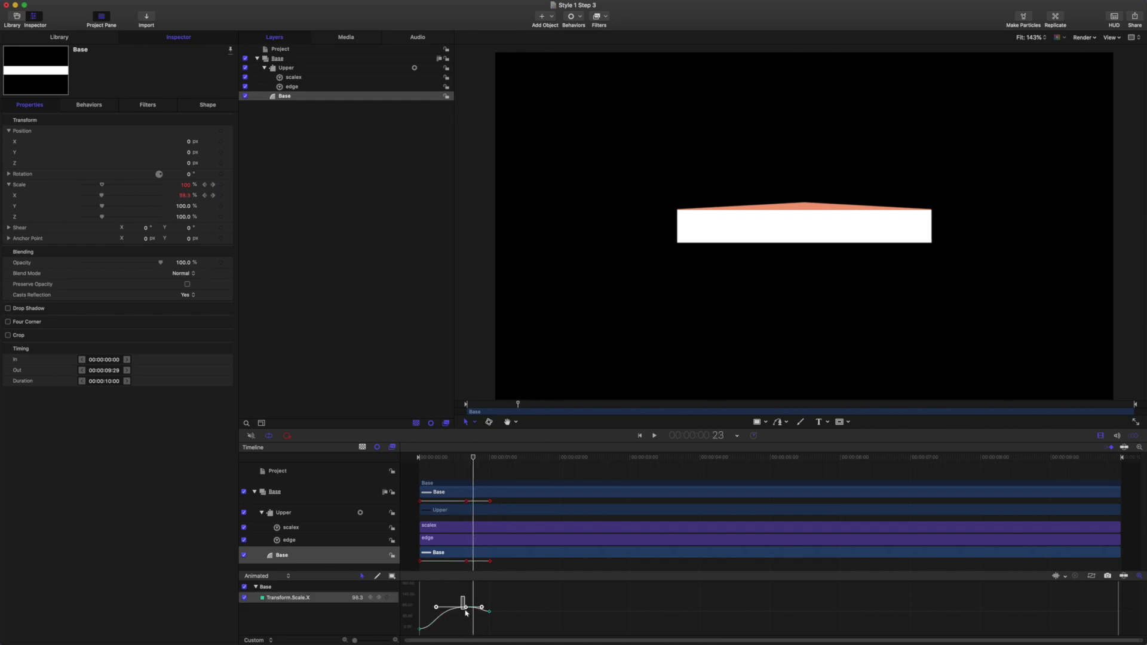
mouse_move(481, 607)
mouse_down()
mouse_move(456, 602)
mouse_move(484, 612)
mouse_move(474, 612)
mouse_up()
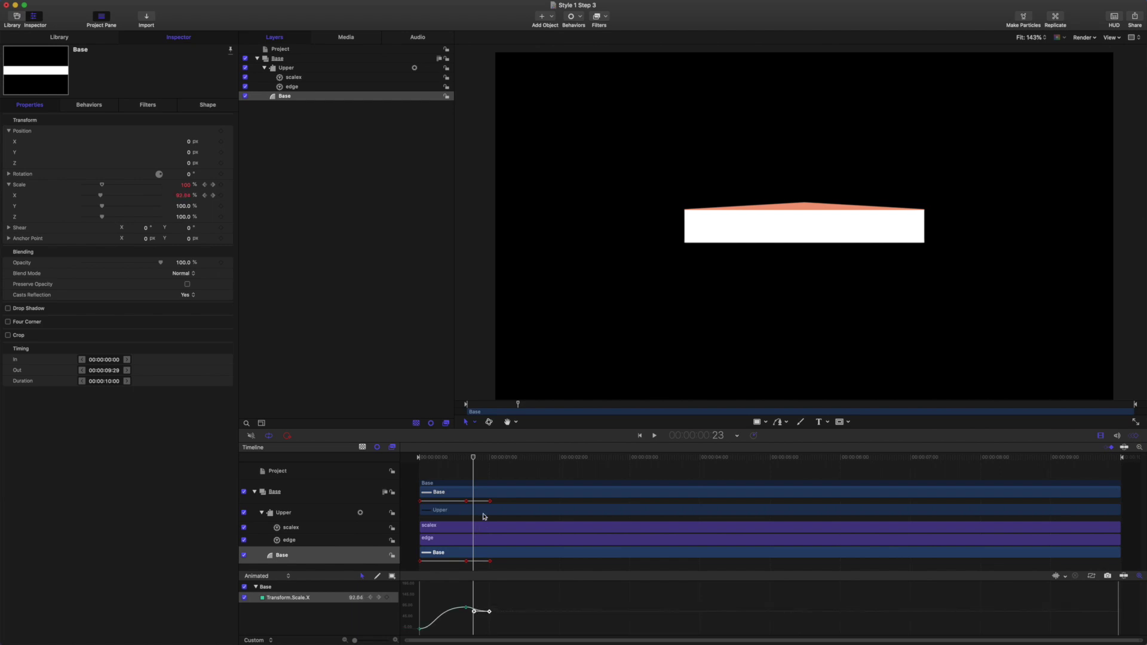
drag(473, 457, 467, 460)
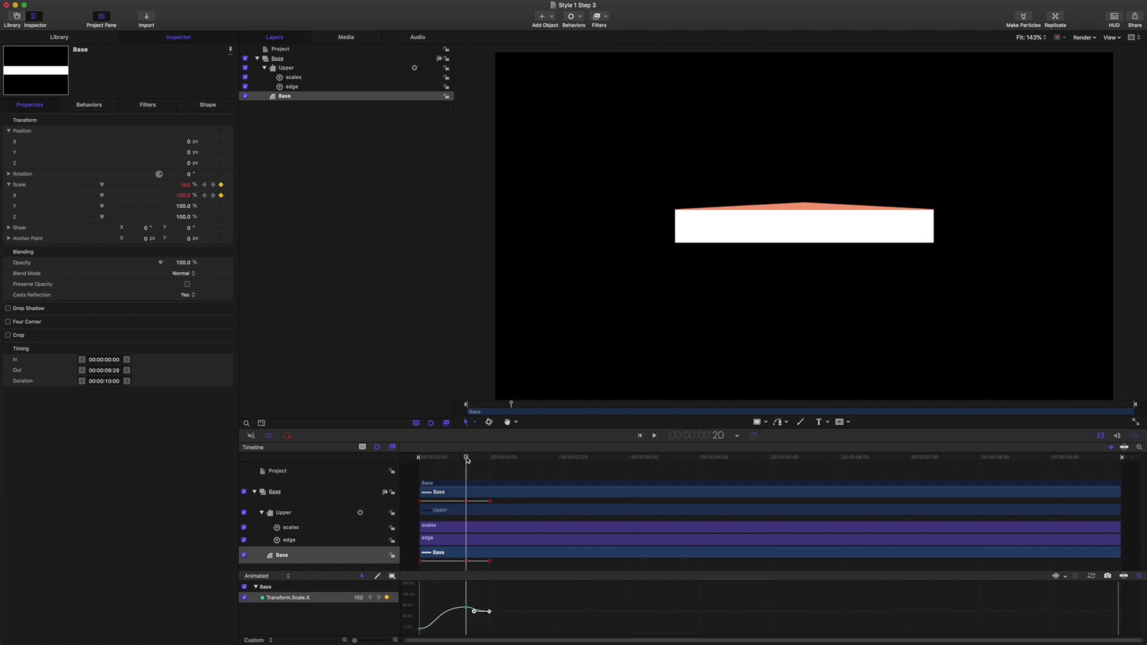
click(293, 70)
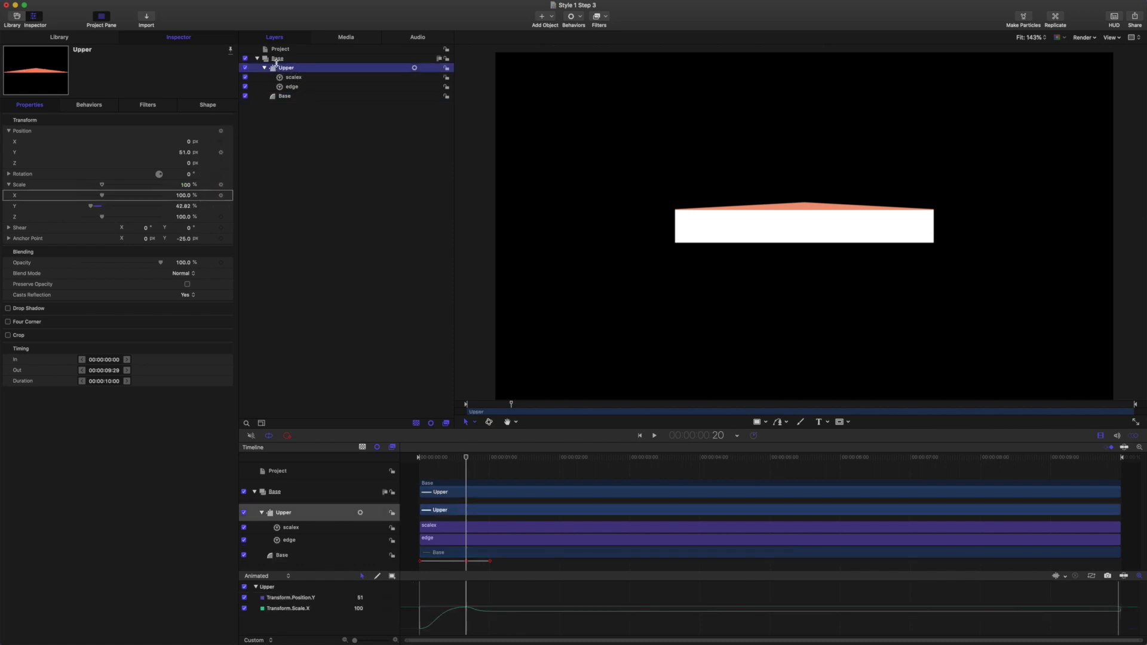
Step: Keyframe Upper's Scale Y from 0 at frame 20 to 100% at one second
click(229, 206)
click(245, 211)
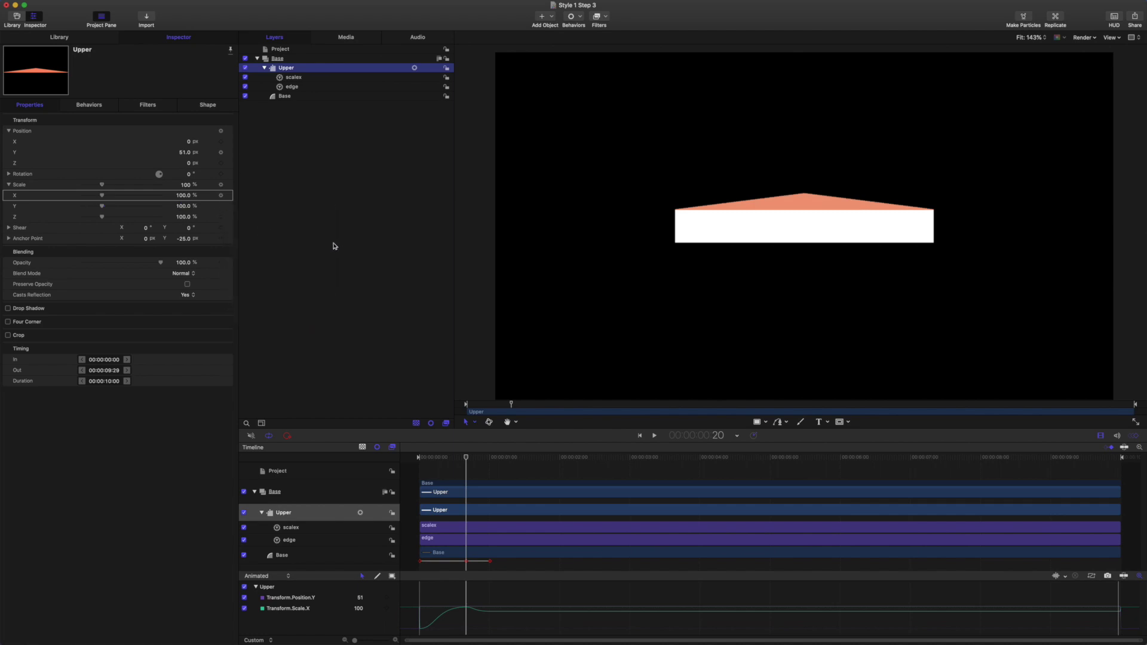
click(182, 206)
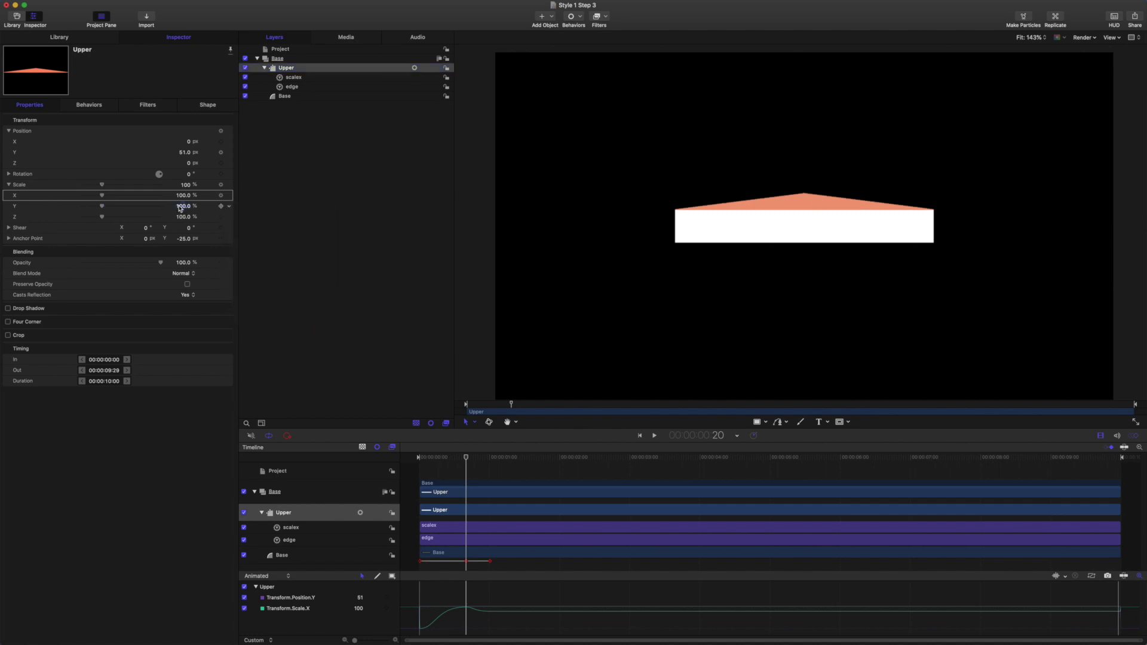
text(0)
key(Return)
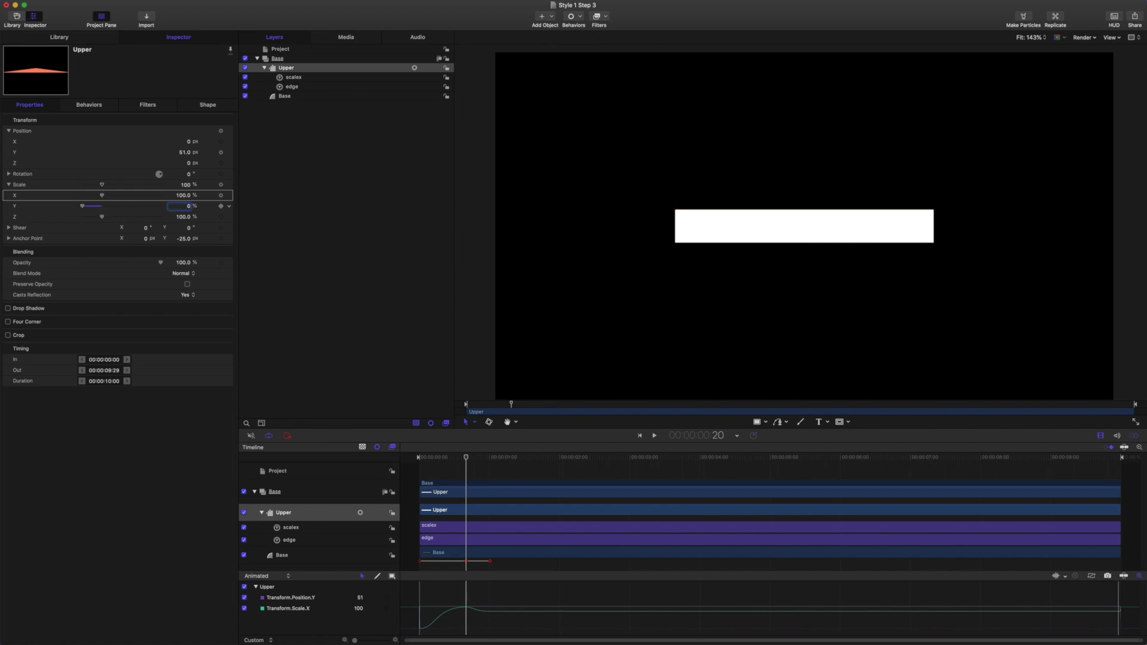
click(221, 206)
drag(468, 458, 489, 459)
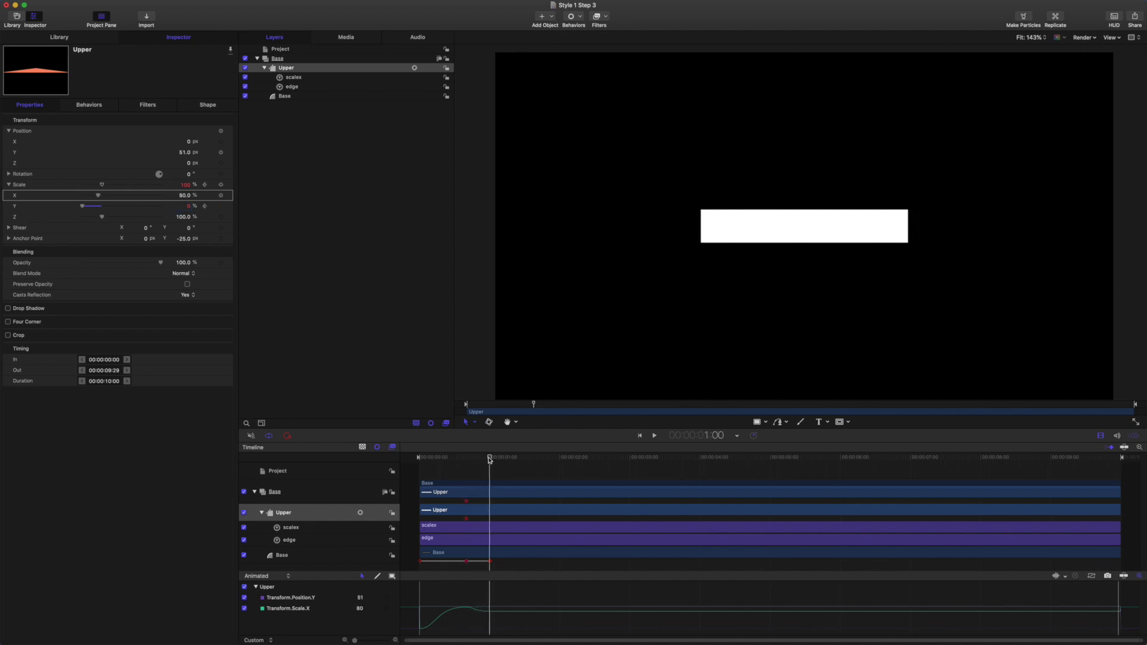
click(188, 207)
key(Return)
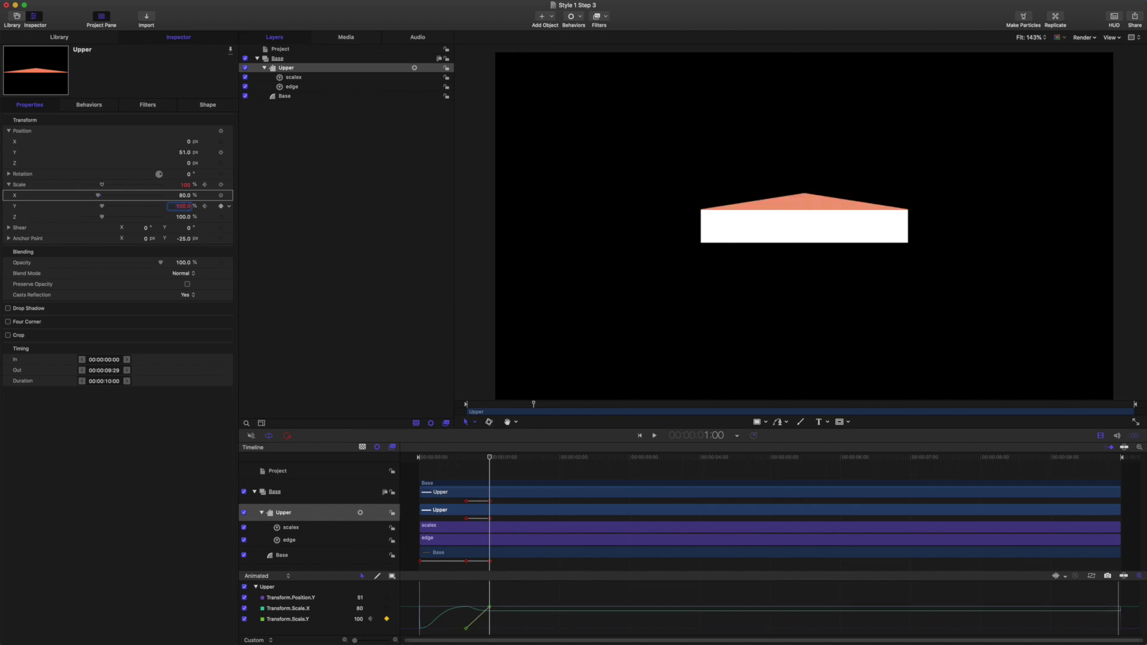
Step: Change the Scale Y keyframe interpolation, shift the start keyframe later, and reshape the ease
click(457, 621)
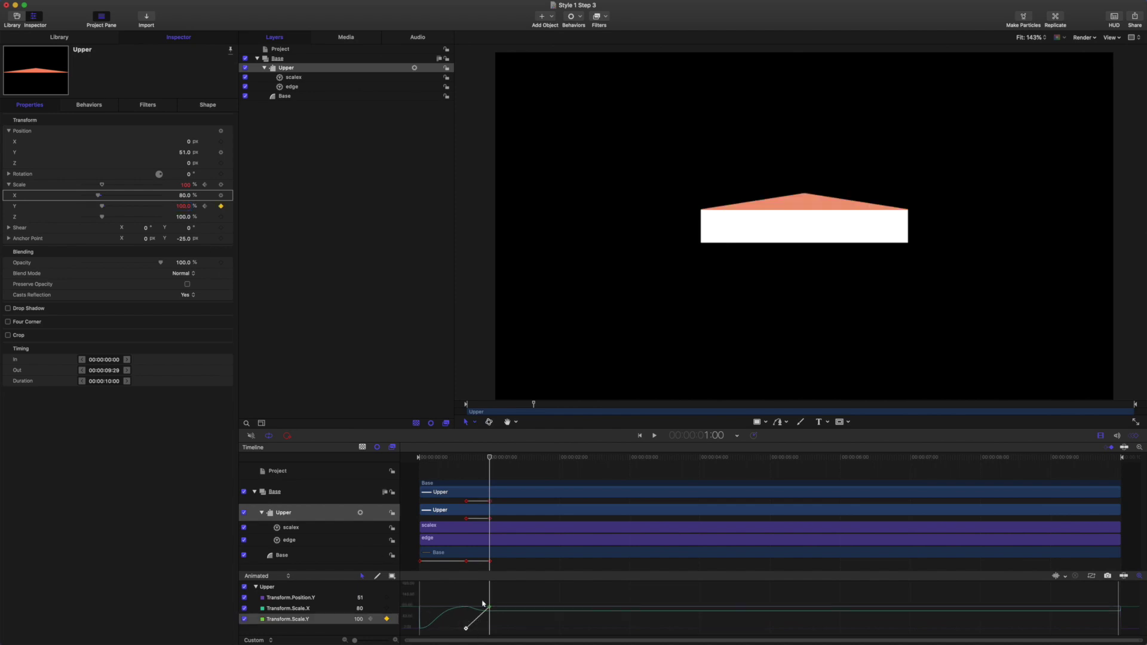
right_click(489, 608)
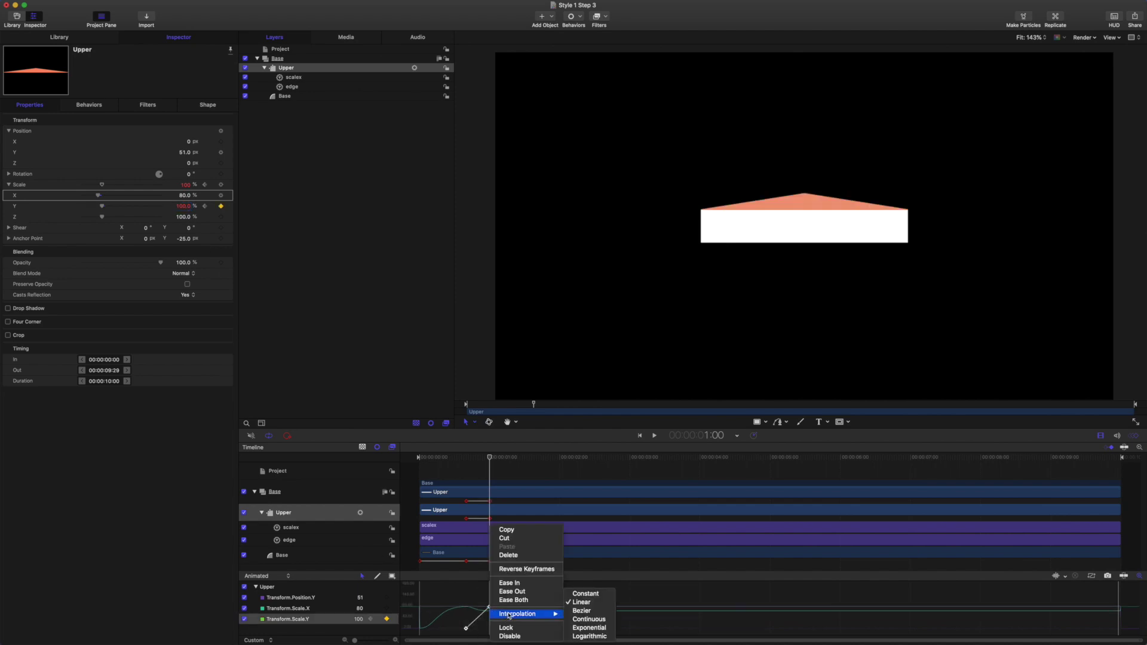
click(585, 612)
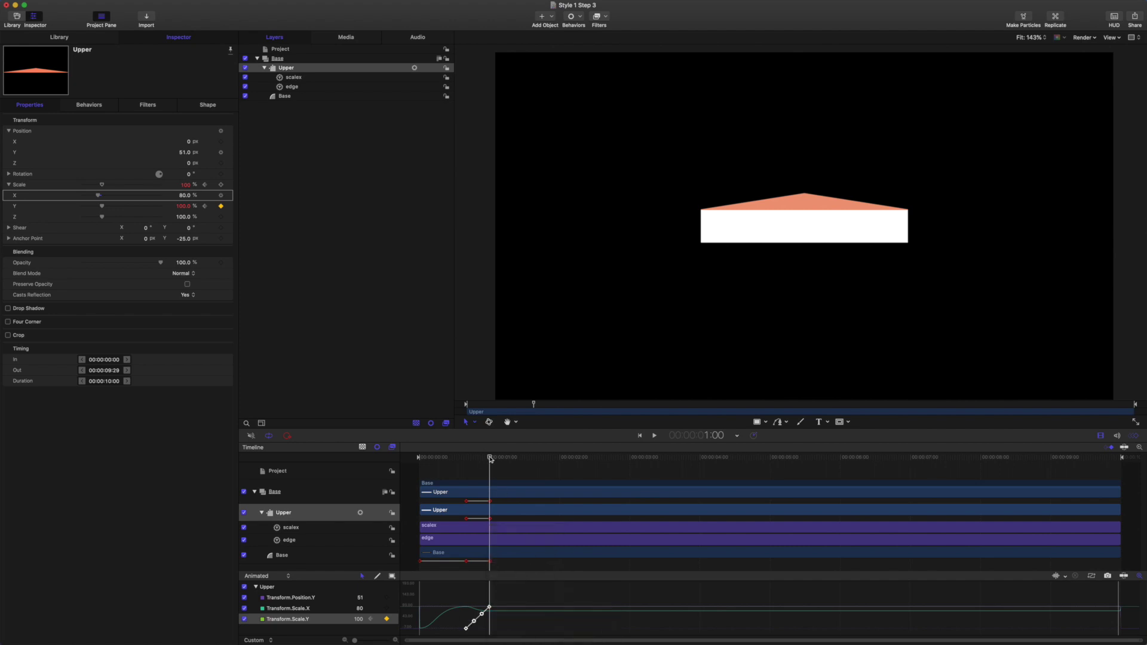
drag(489, 458, 473, 460)
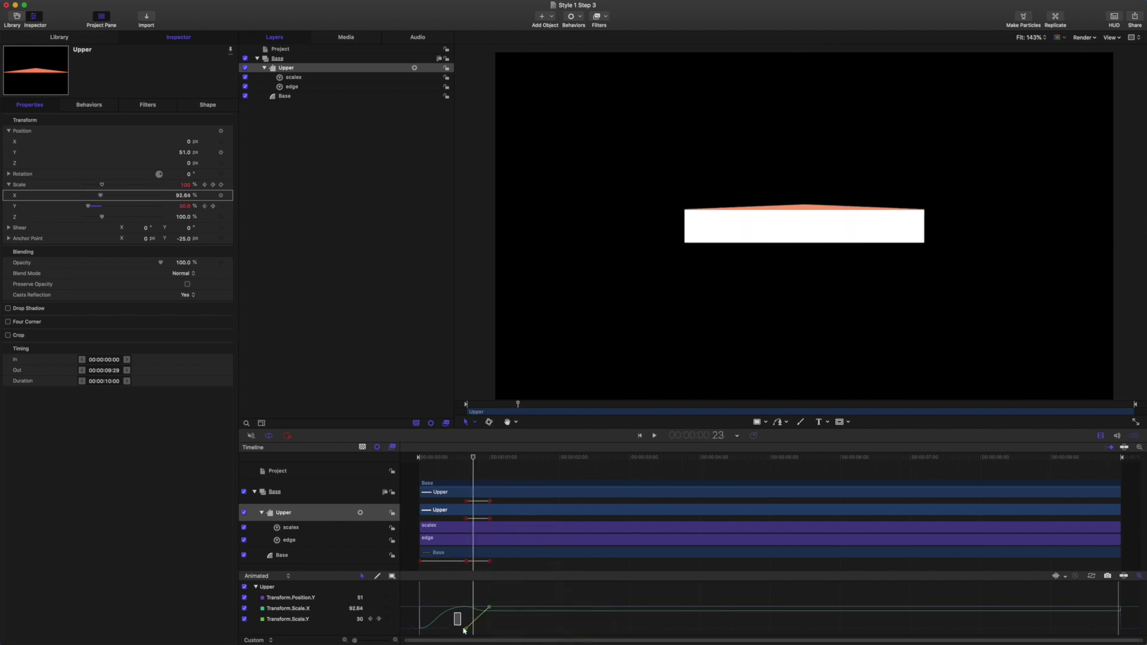
drag(464, 630, 473, 629)
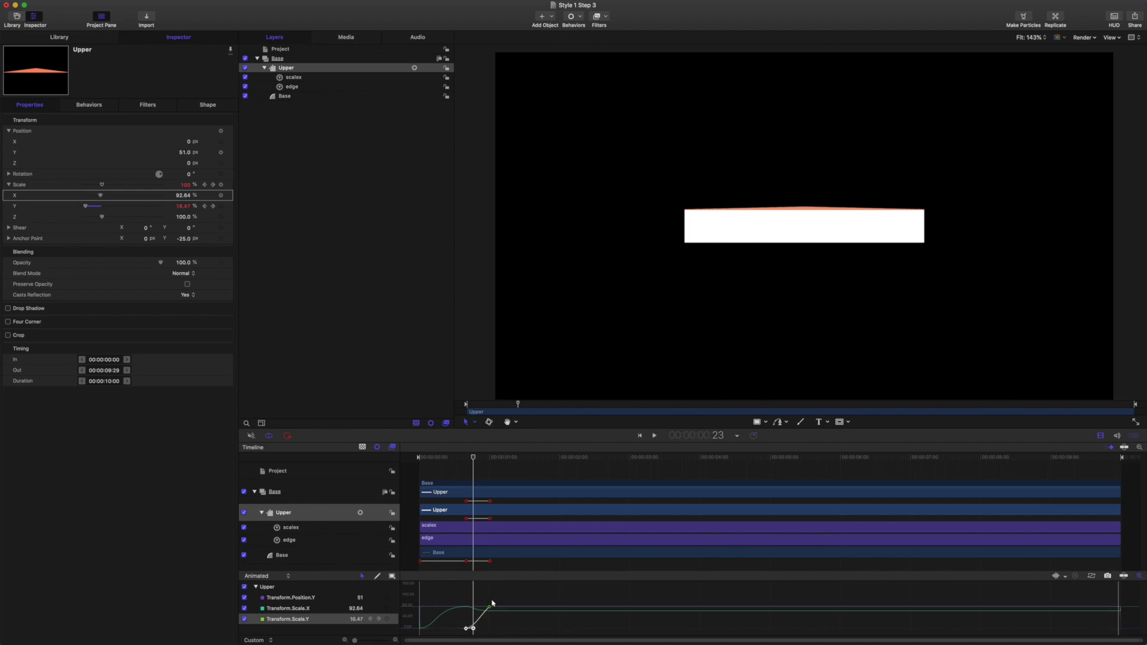
click(490, 605)
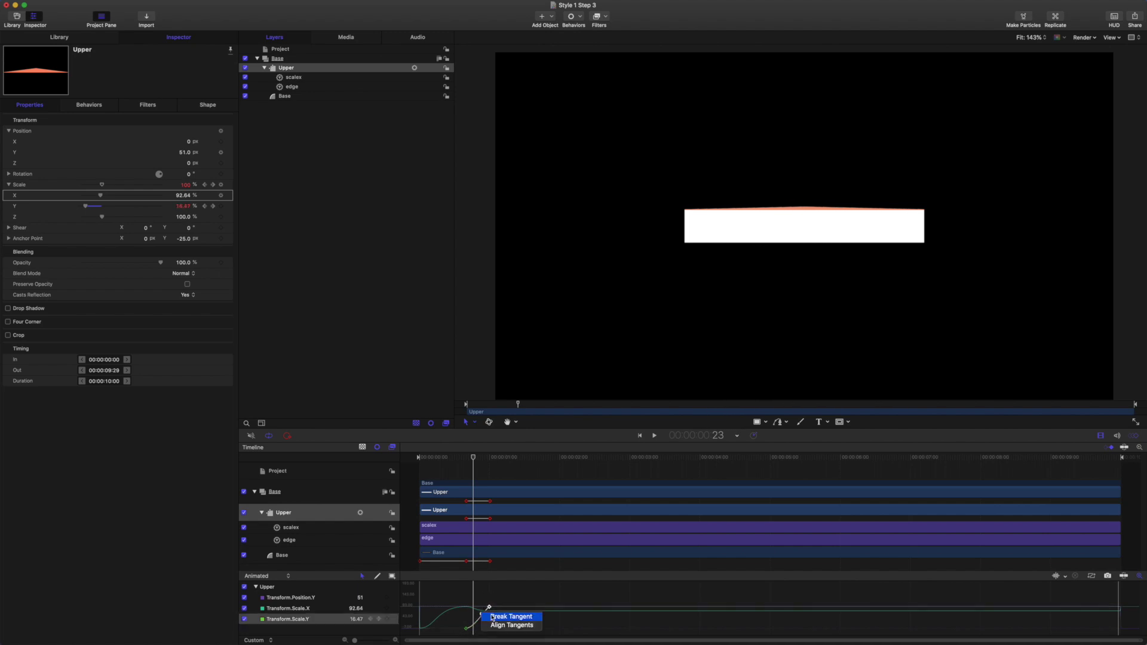
drag(483, 613, 476, 609)
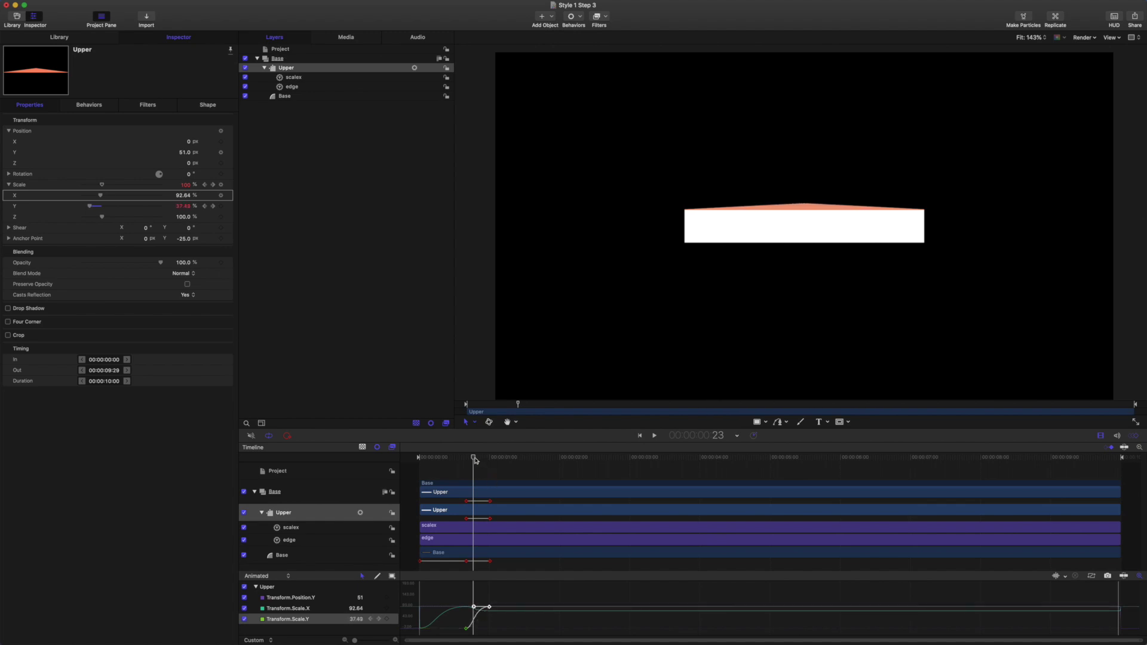
Step: Preview the orange peak's intro from the start and scrub through it
key(Home)
key(space)
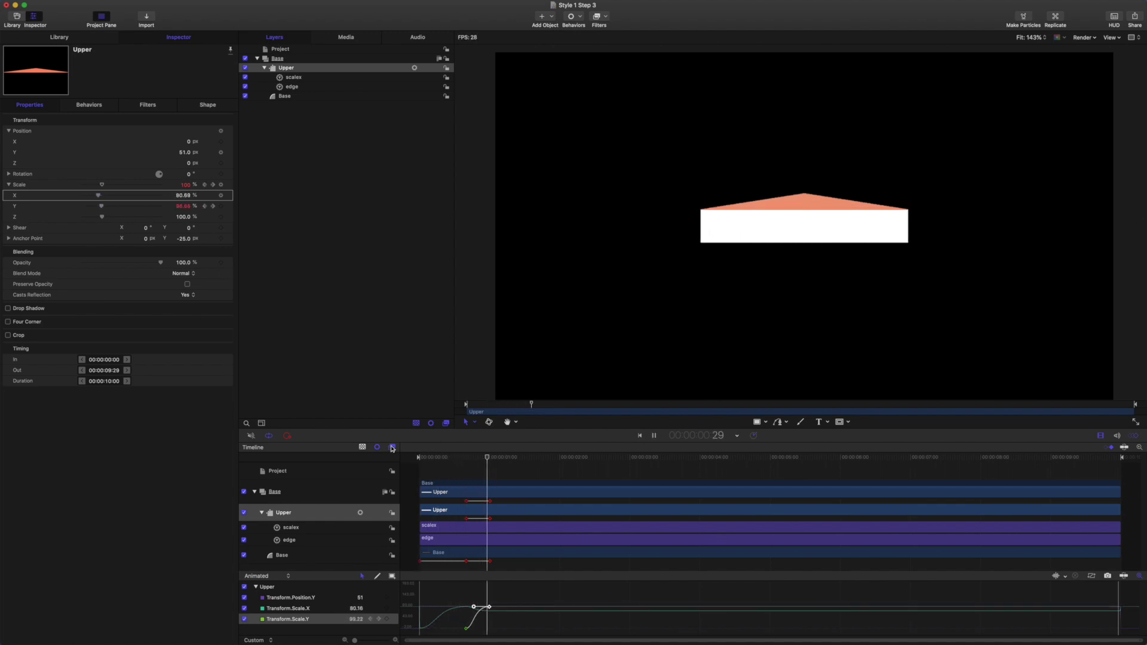
key(space)
drag(519, 457, 516, 459)
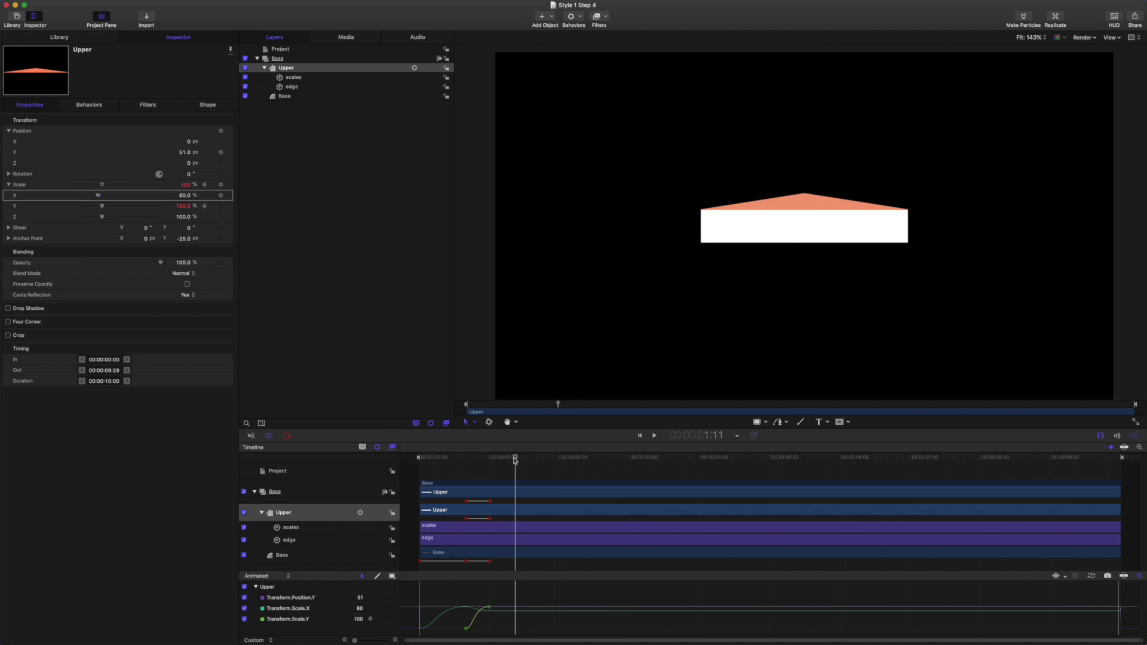
key(space)
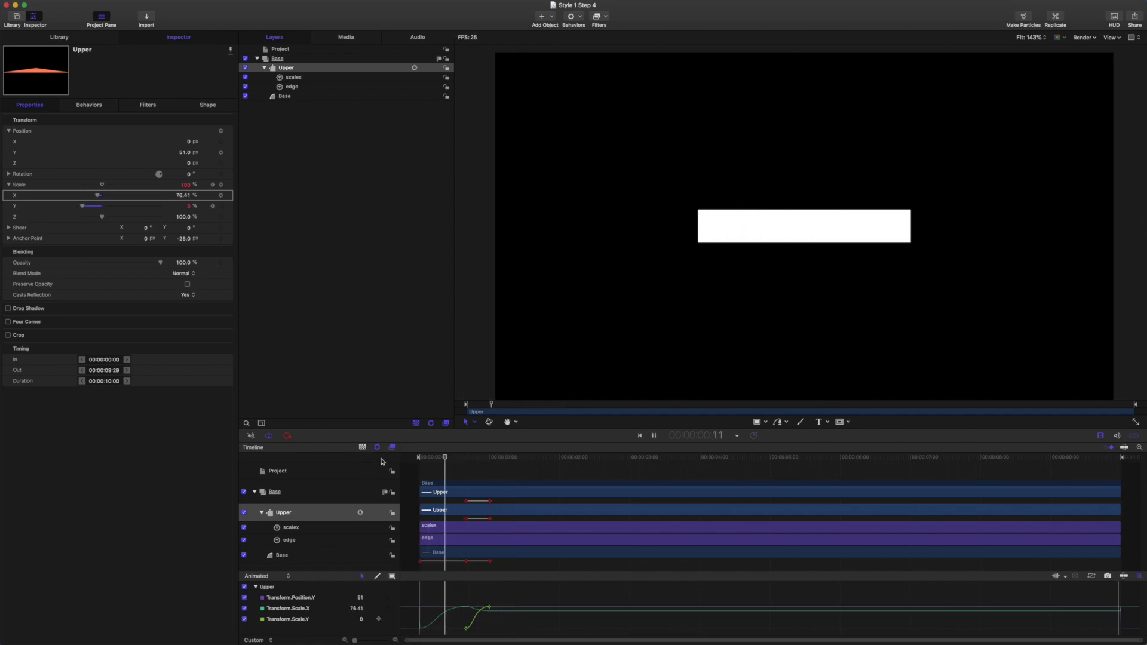
key(space)
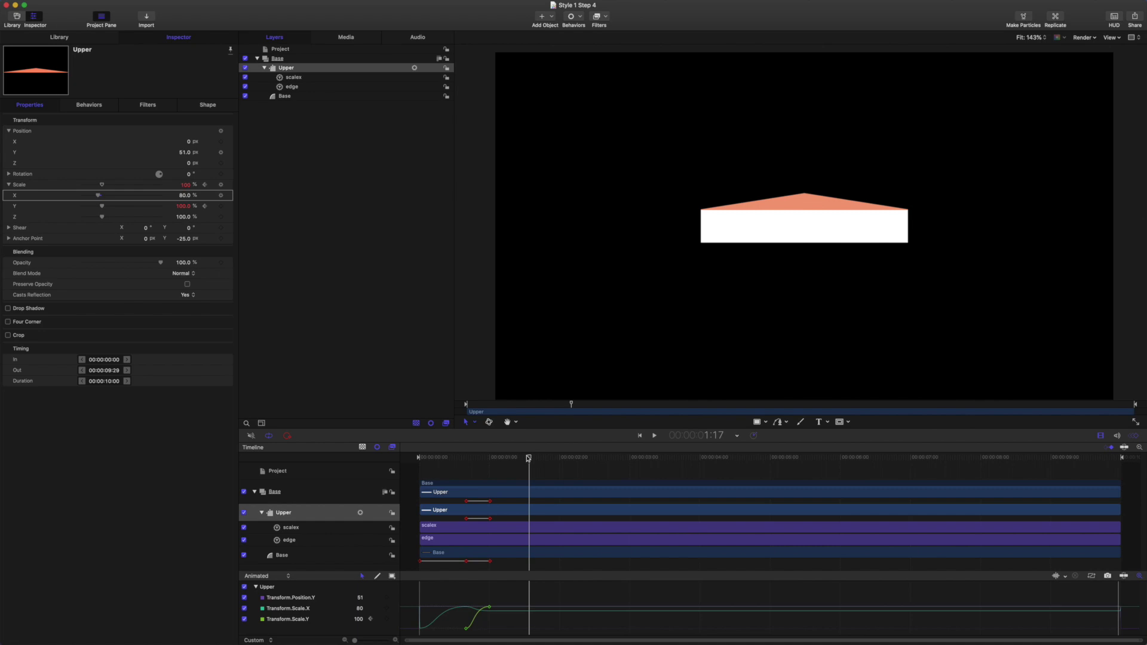
drag(528, 458, 490, 461)
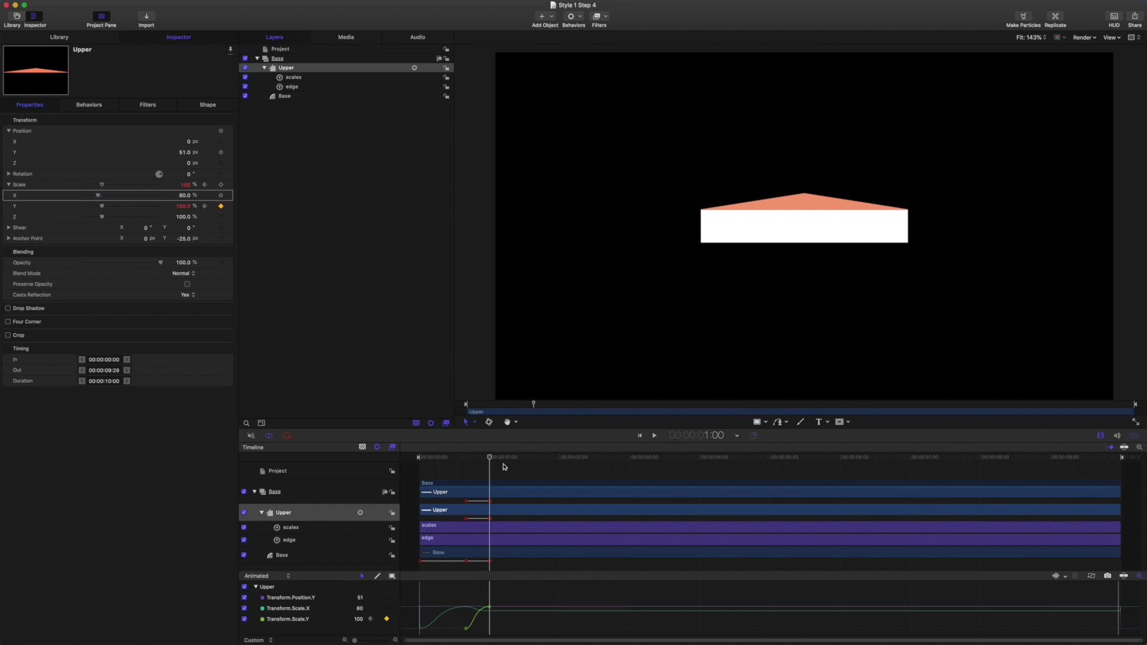
Step: Copy Upper's Scale Y intro keyframes and add them at 8:29
drag(455, 594, 493, 623)
right_click(490, 609)
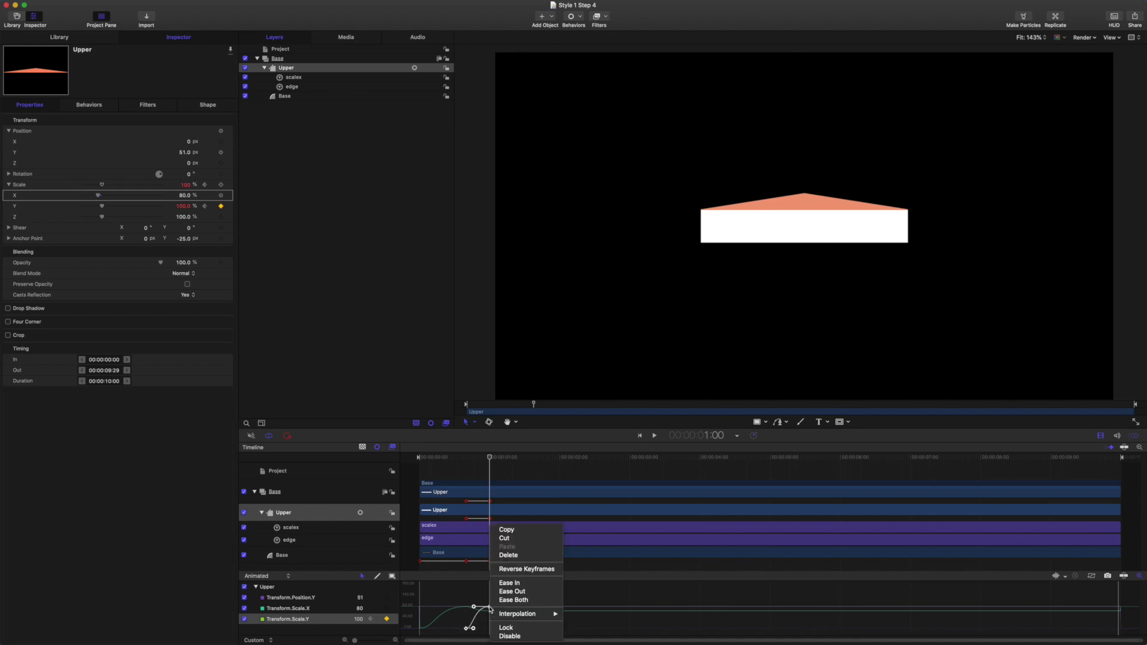
click(512, 531)
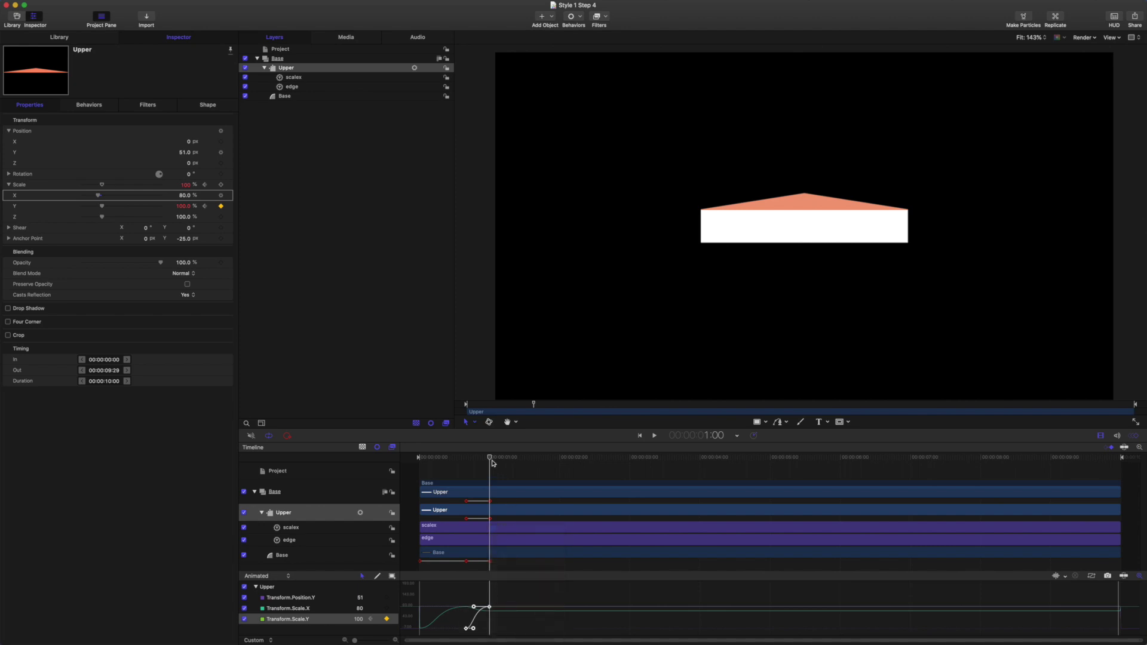
key(End)
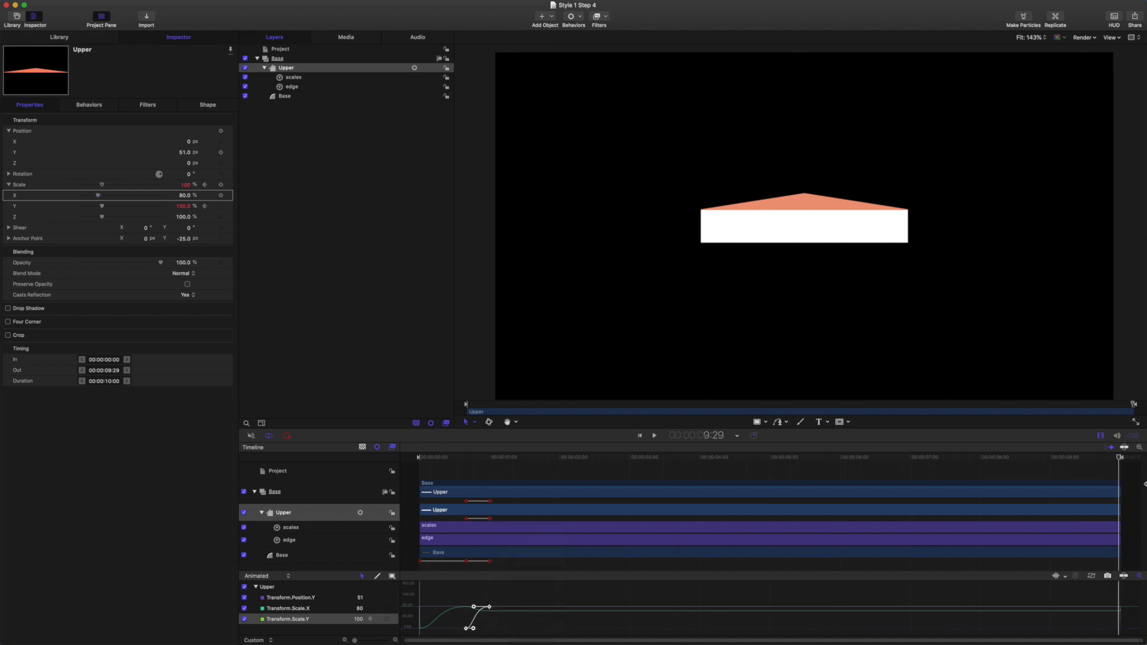
click(718, 435)
text(829)
key(Return)
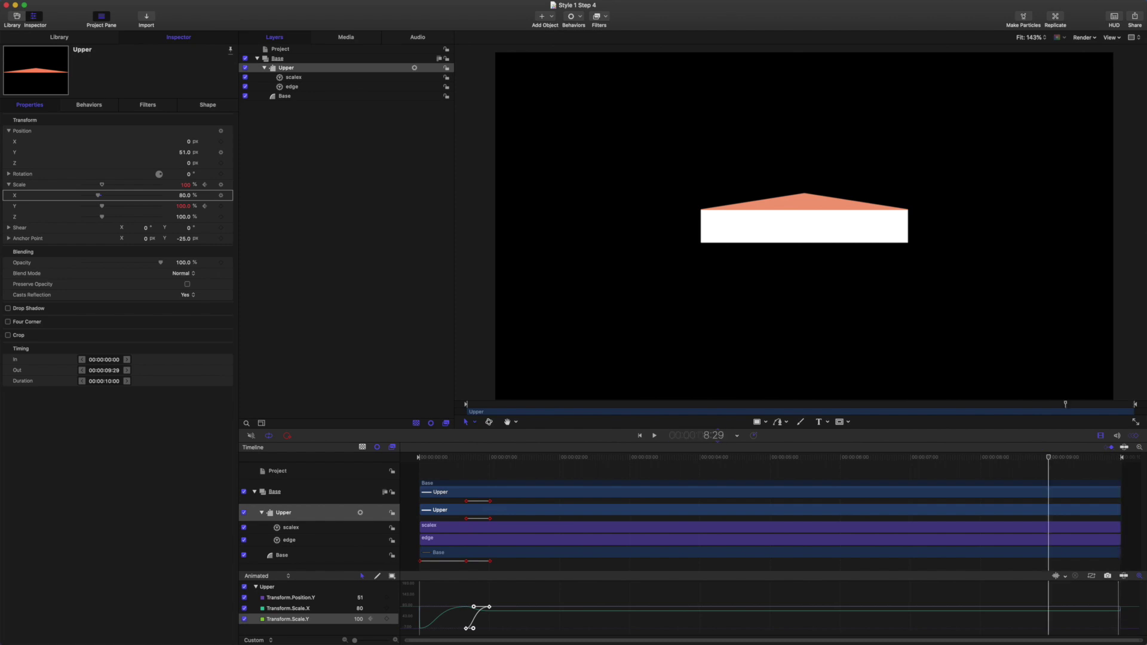
click(387, 619)
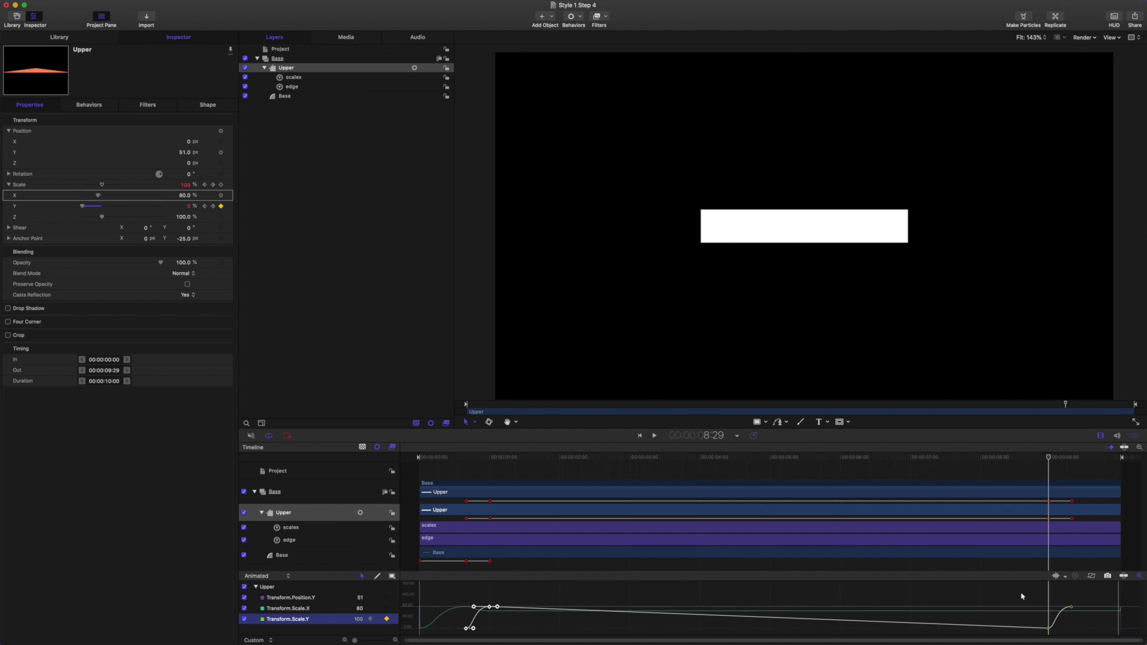
Step: Reverse the end Scale Y keyframes so the peak shrinks away
drag(1032, 586, 1080, 627)
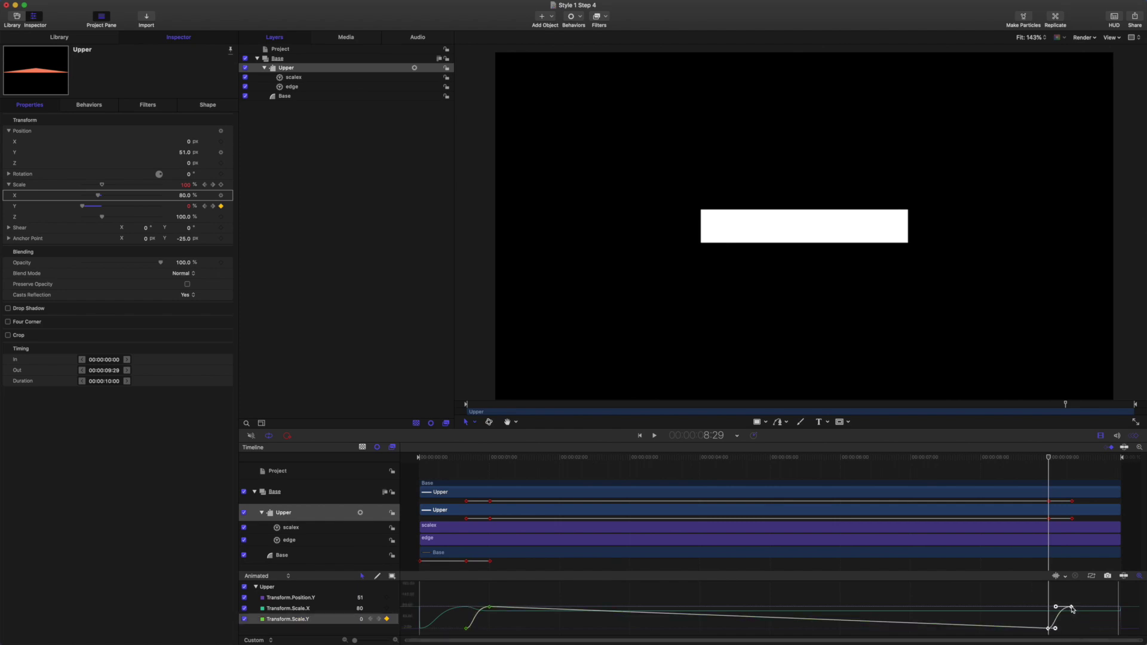
right_click(1072, 609)
click(1054, 580)
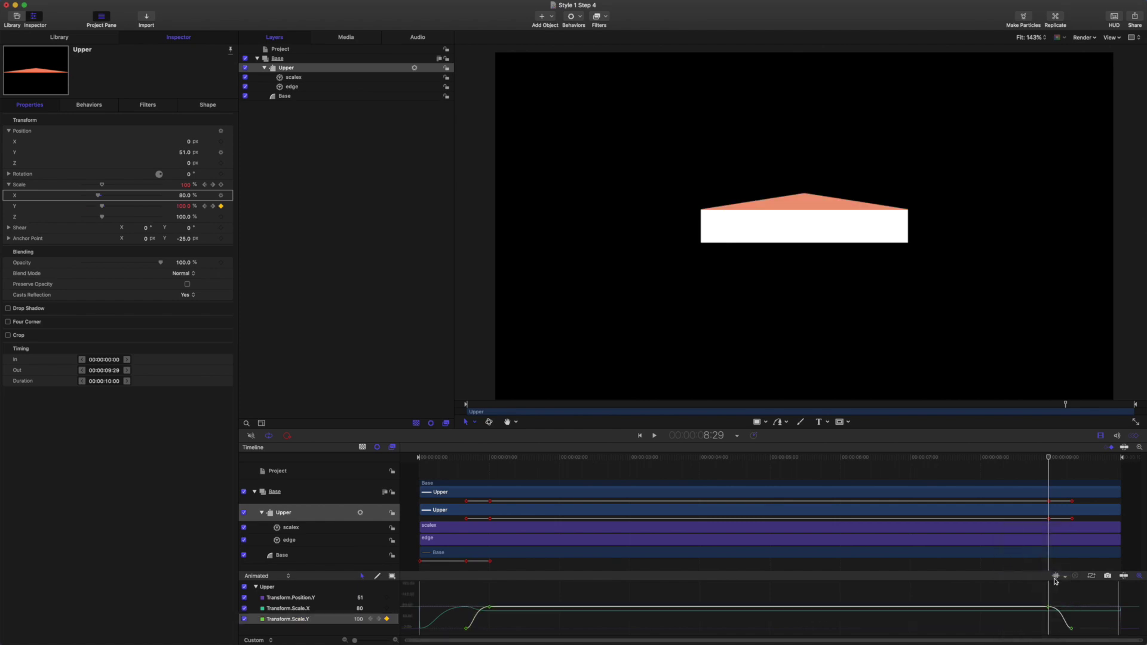
drag(1039, 592, 1054, 616)
key(Right)
key(Right)
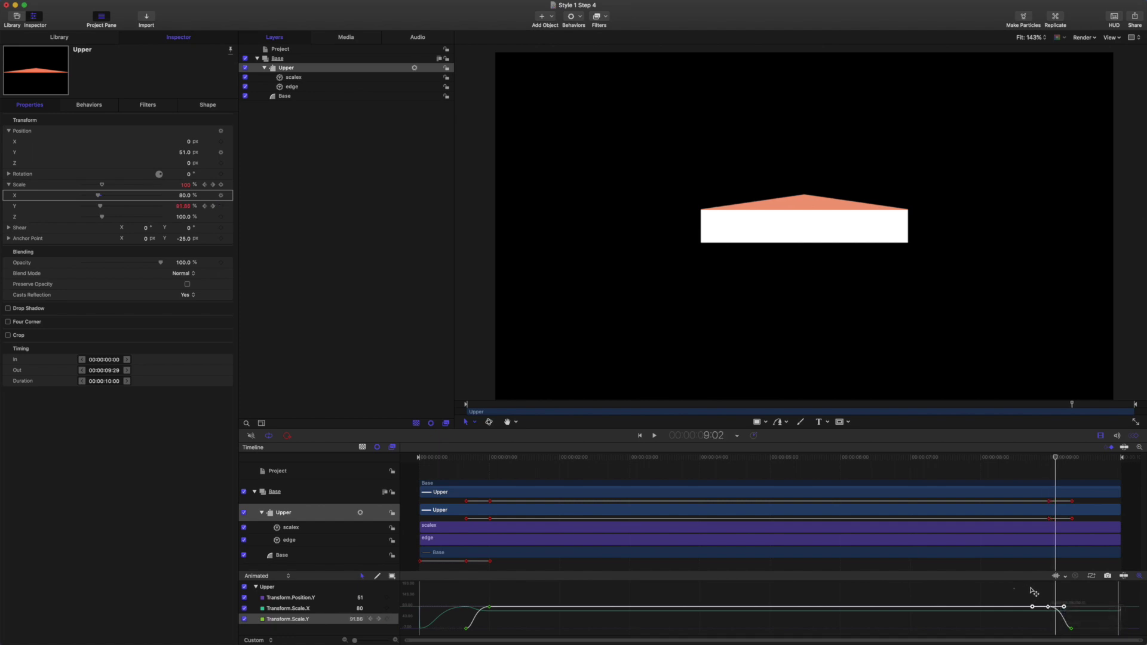
Step: Reshape the outro ease, breaking the lowest keyframe's tangent, and scrub to check it
drag(1064, 607, 1061, 613)
click(1067, 629)
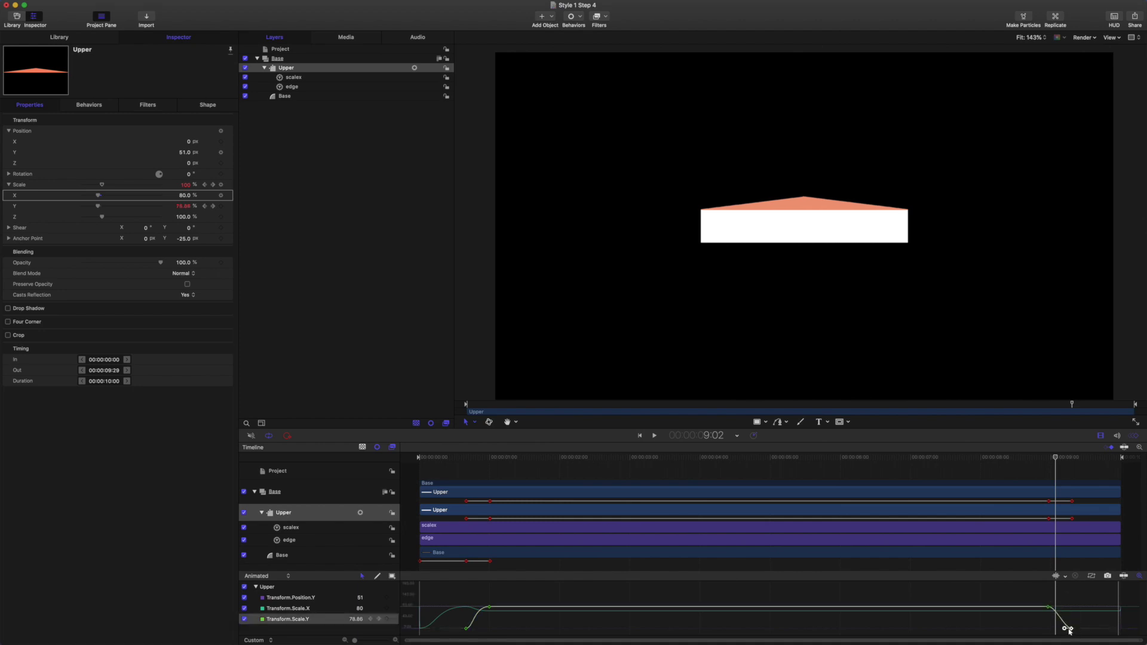
right_click(1066, 628)
click(1074, 626)
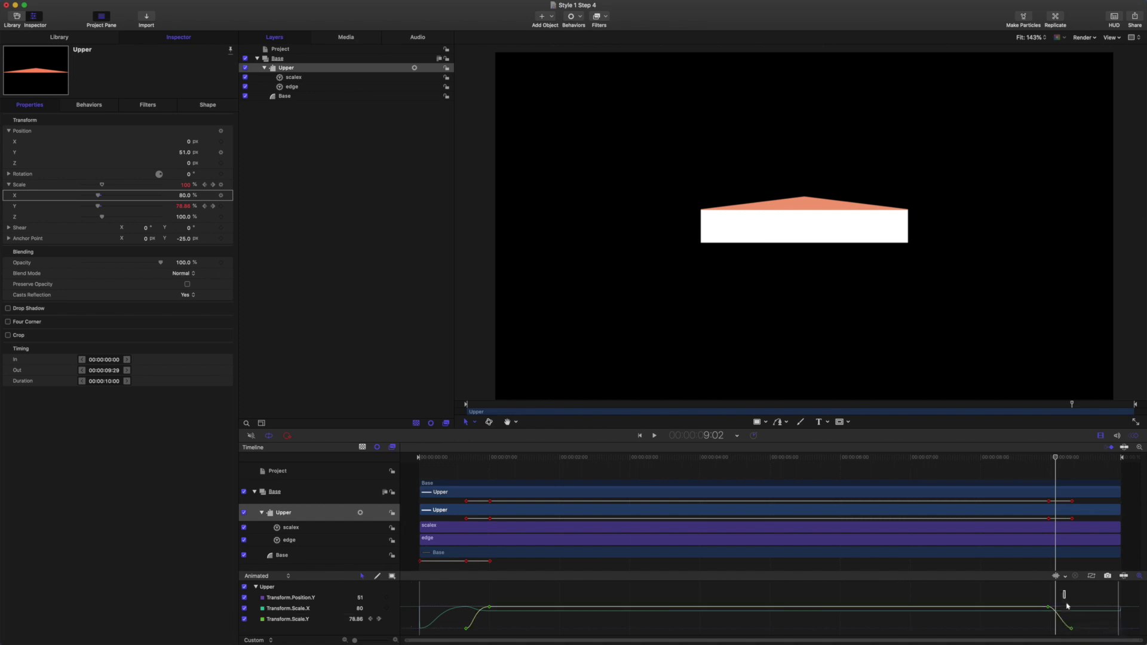
drag(1066, 628, 1059, 630)
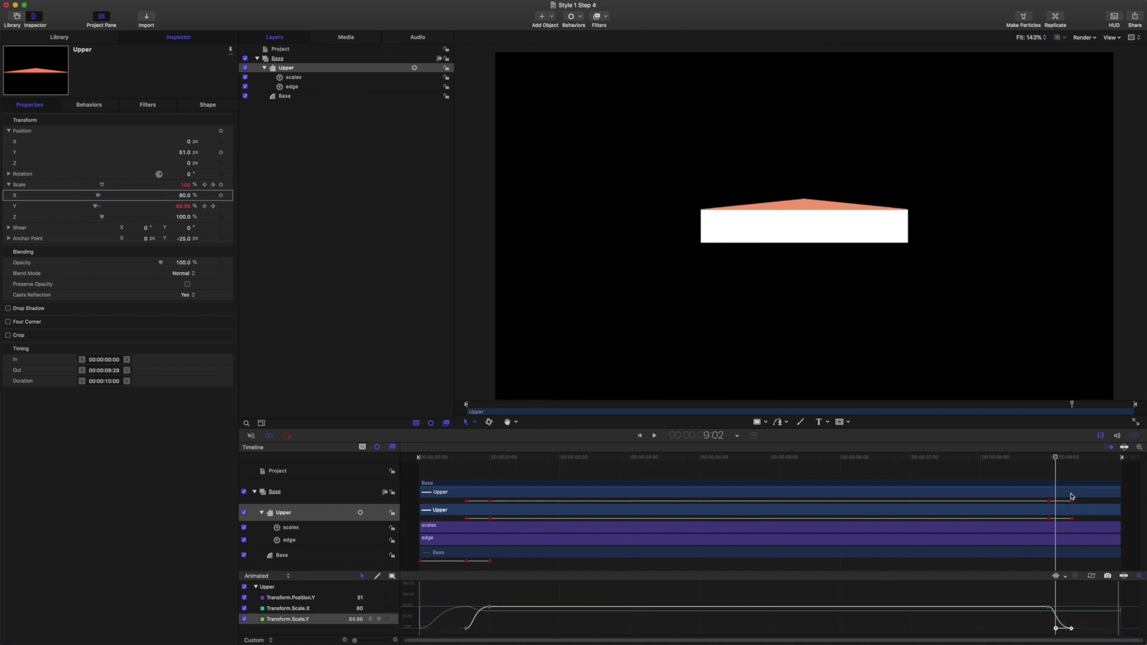
mouse_move(1055, 460)
mouse_down()
mouse_move(1071, 465)
mouse_move(1052, 466)
mouse_up()
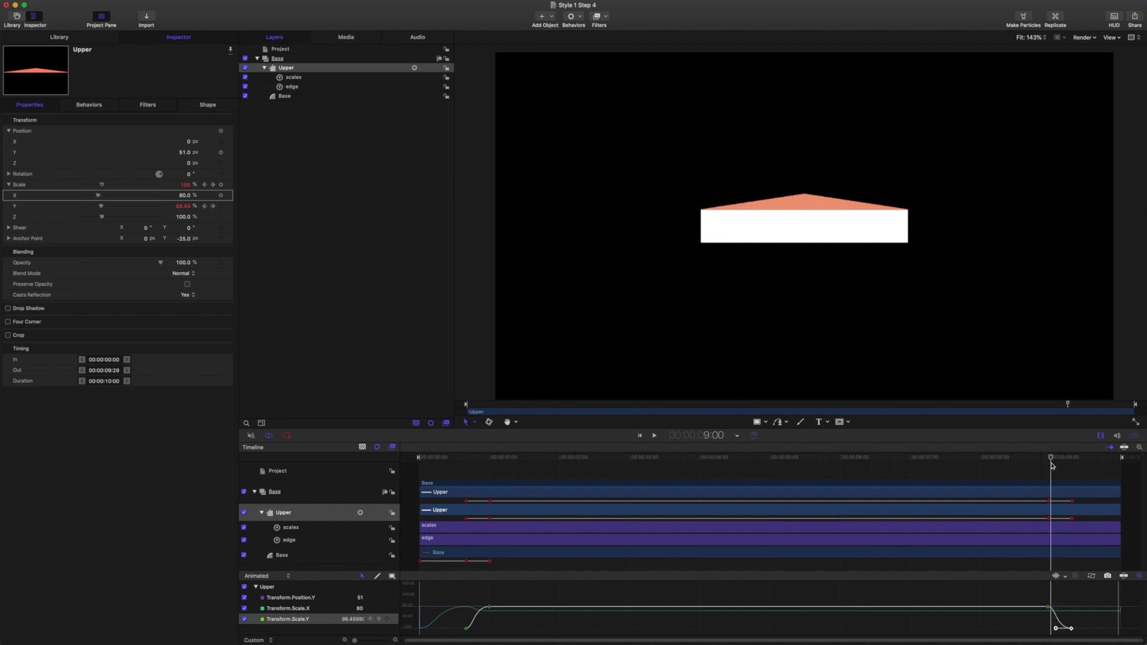
Step: Copy Base's Scale X intro keyframes and paste them at 8:29
click(299, 97)
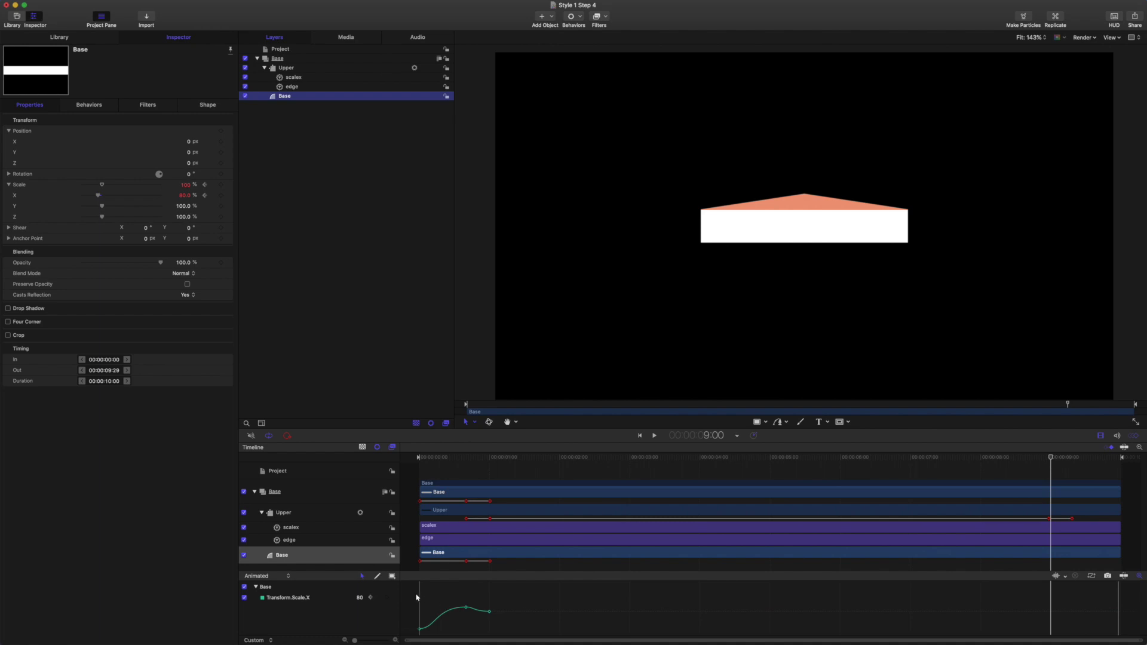
drag(412, 594, 496, 632)
right_click(491, 526)
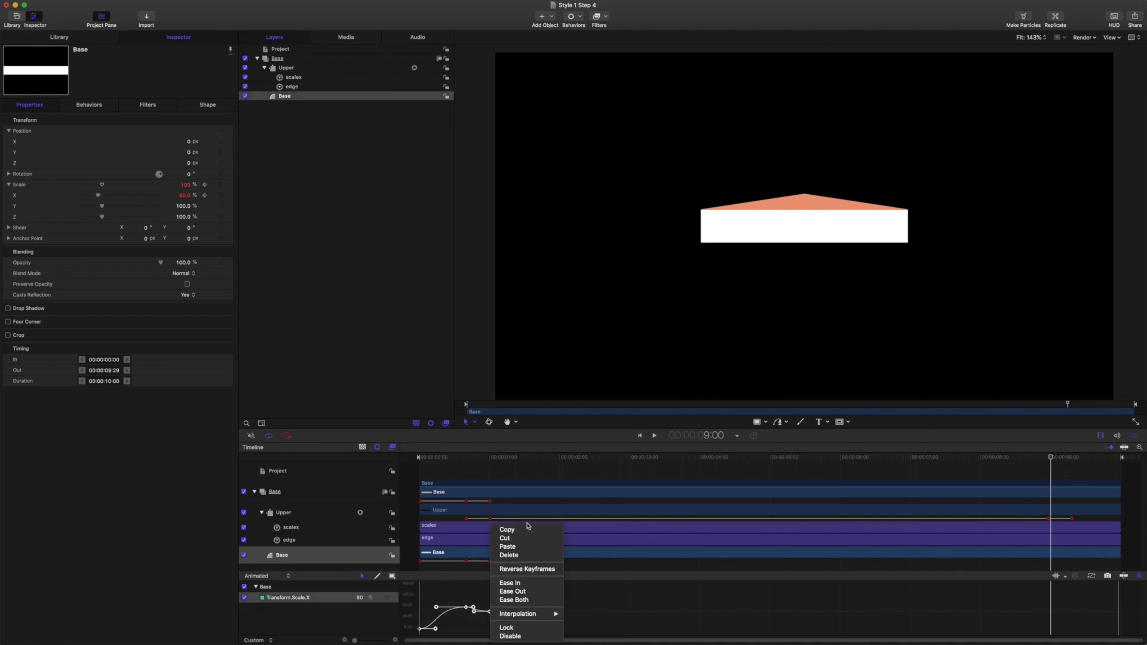
click(527, 531)
key(space)
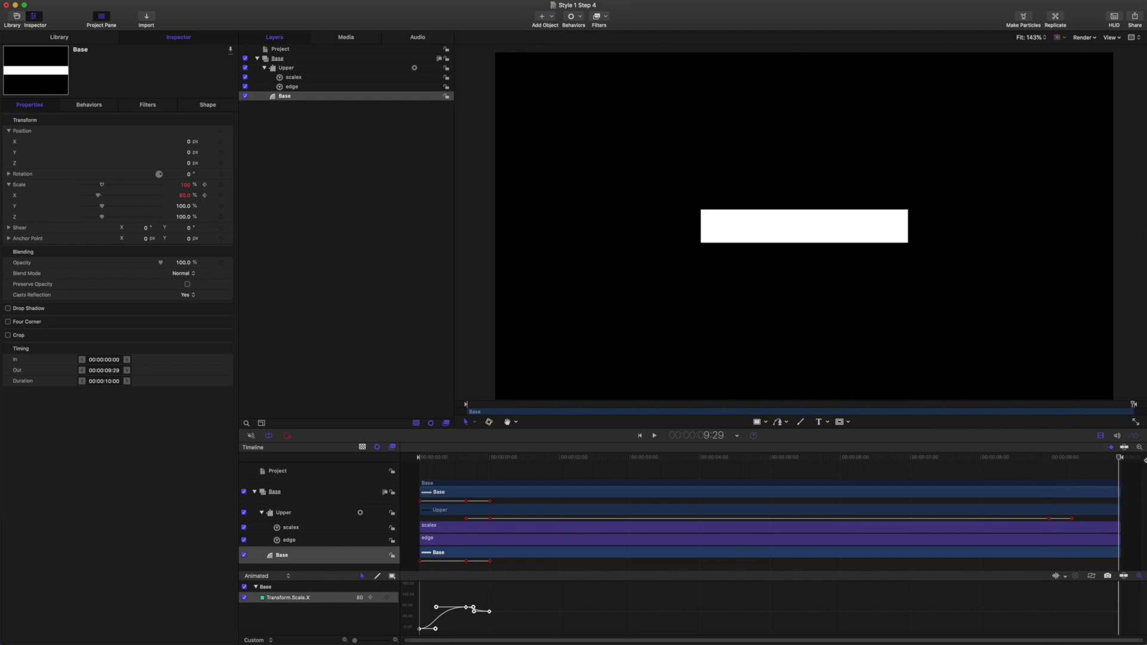
click(725, 438)
text(829)
key(Return)
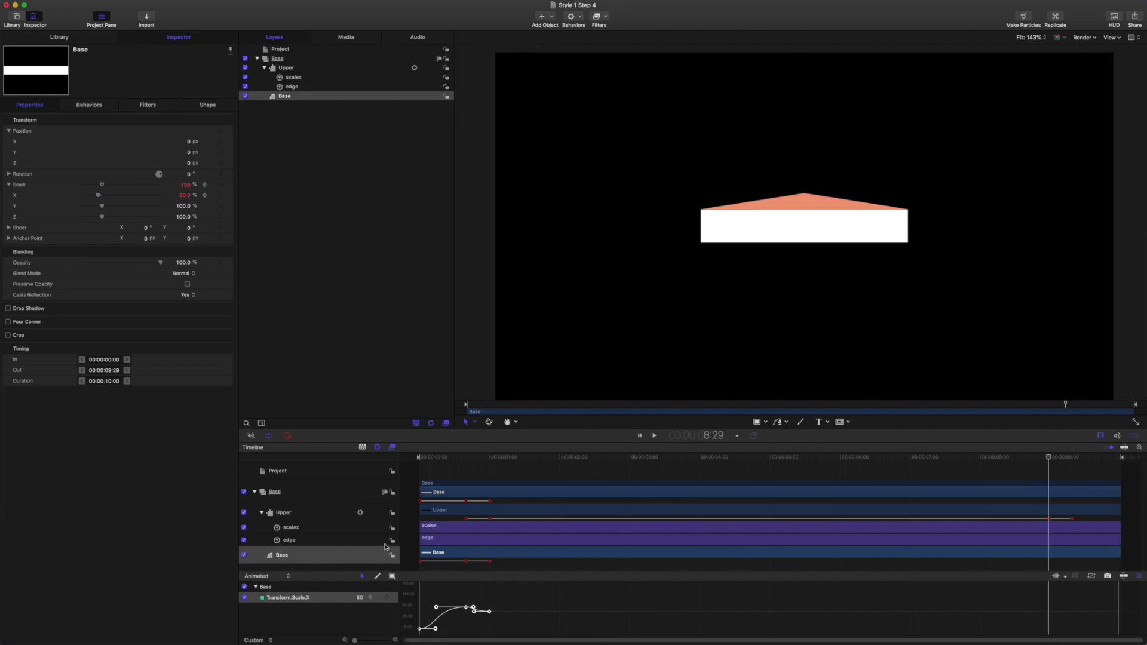
click(386, 597)
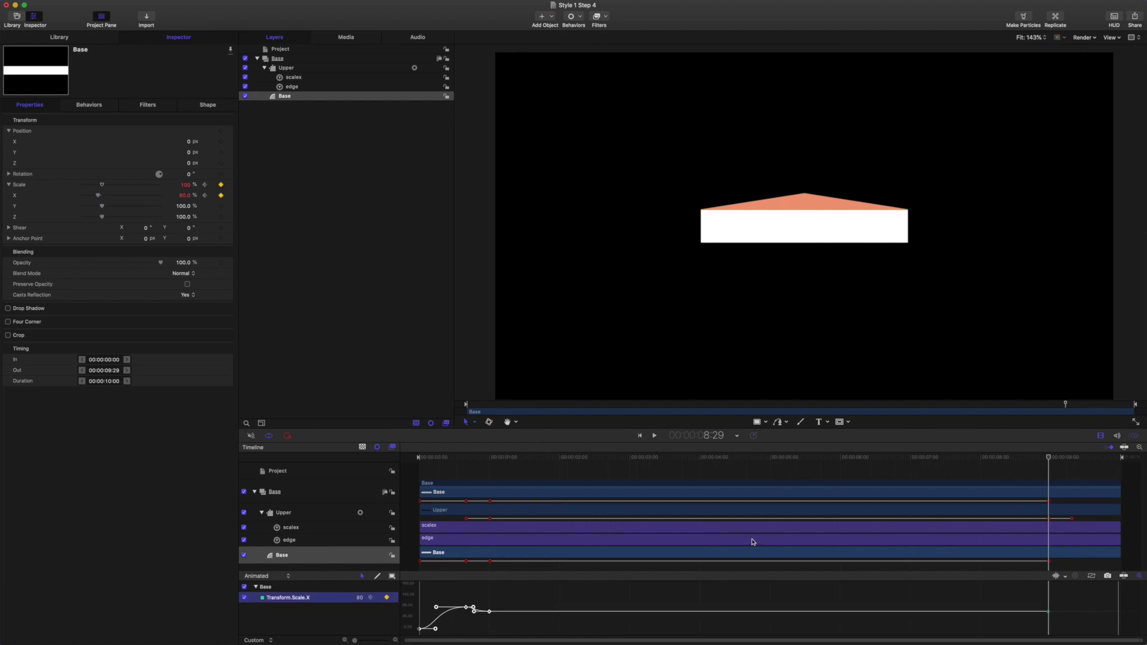
key(super+v)
Step: Reverse the pasted Scale X keyframes and reshape the outro ease
drag(1035, 587, 1123, 623)
right_click(1119, 614)
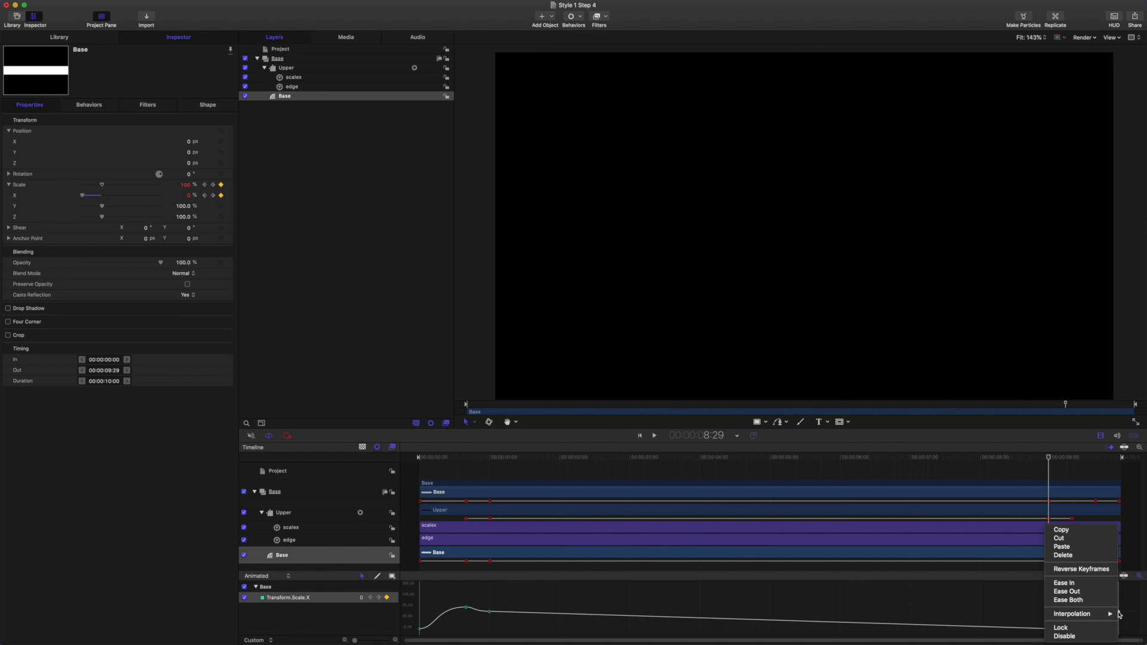
click(1095, 573)
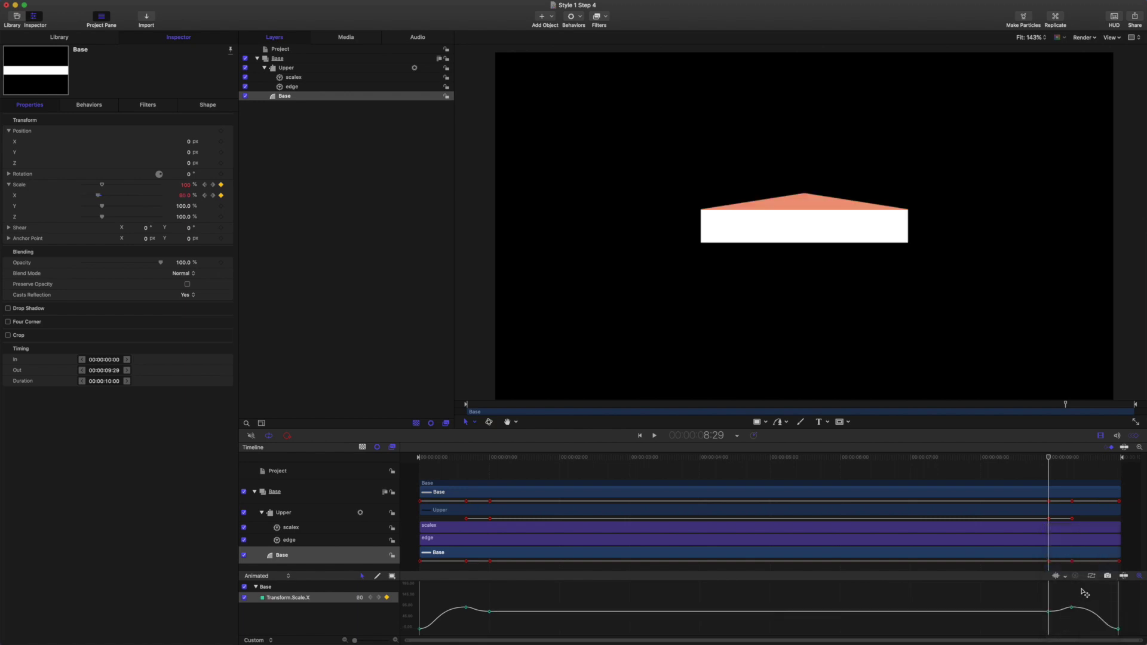
click(1048, 611)
key(Right)
key(Right)
key(Right)
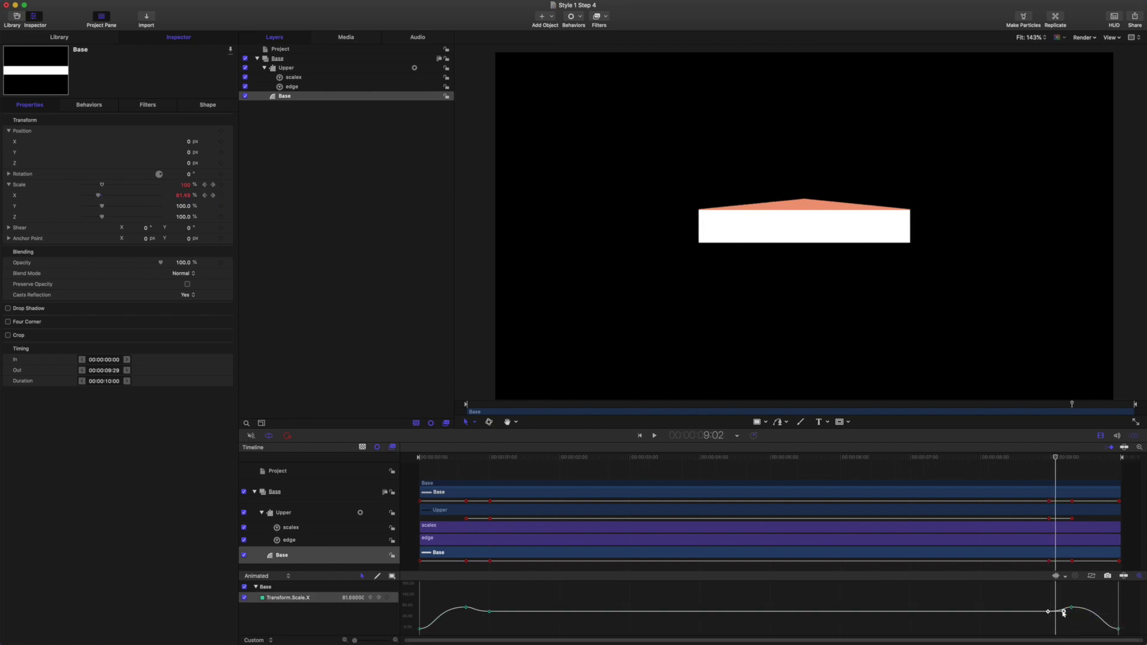
drag(1063, 612, 1056, 608)
click(1071, 608)
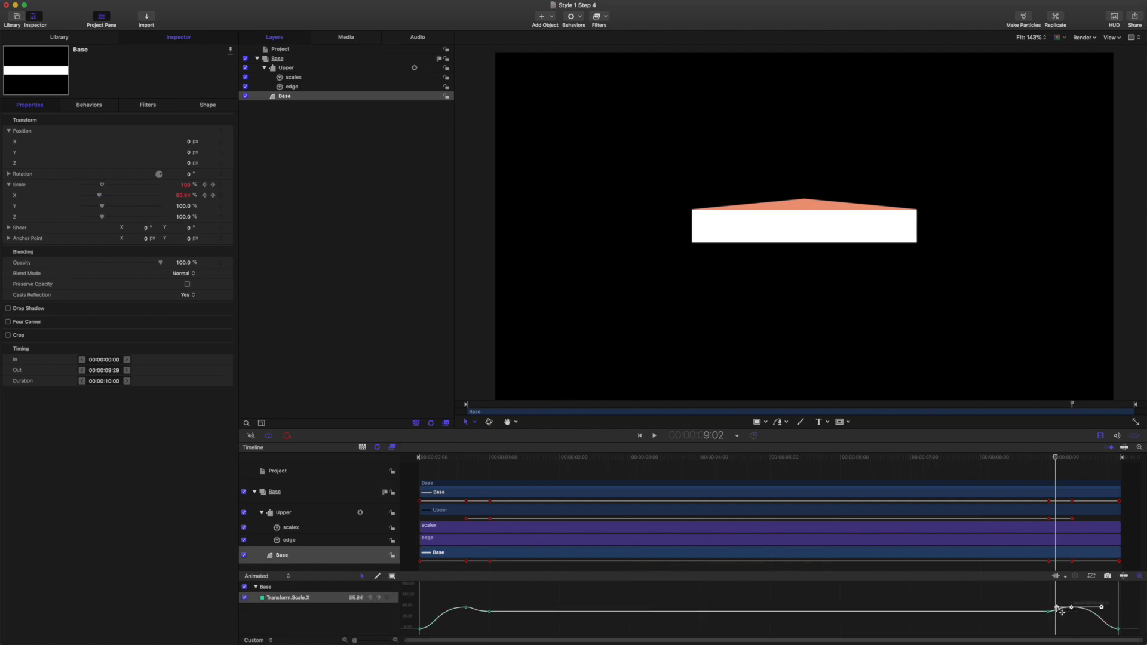
Step: Review the outro and pull the last Scale X keyframe earlier so the bar ends at 0%
click(420, 628)
drag(1057, 459, 1144, 468)
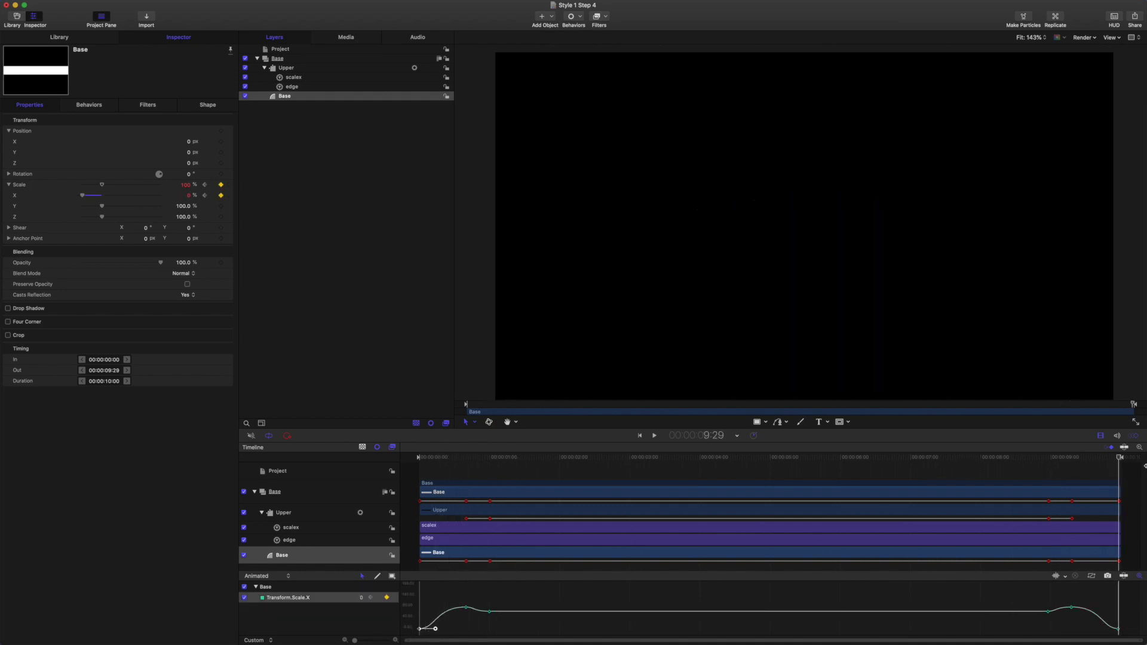
key(Left)
key(Left)
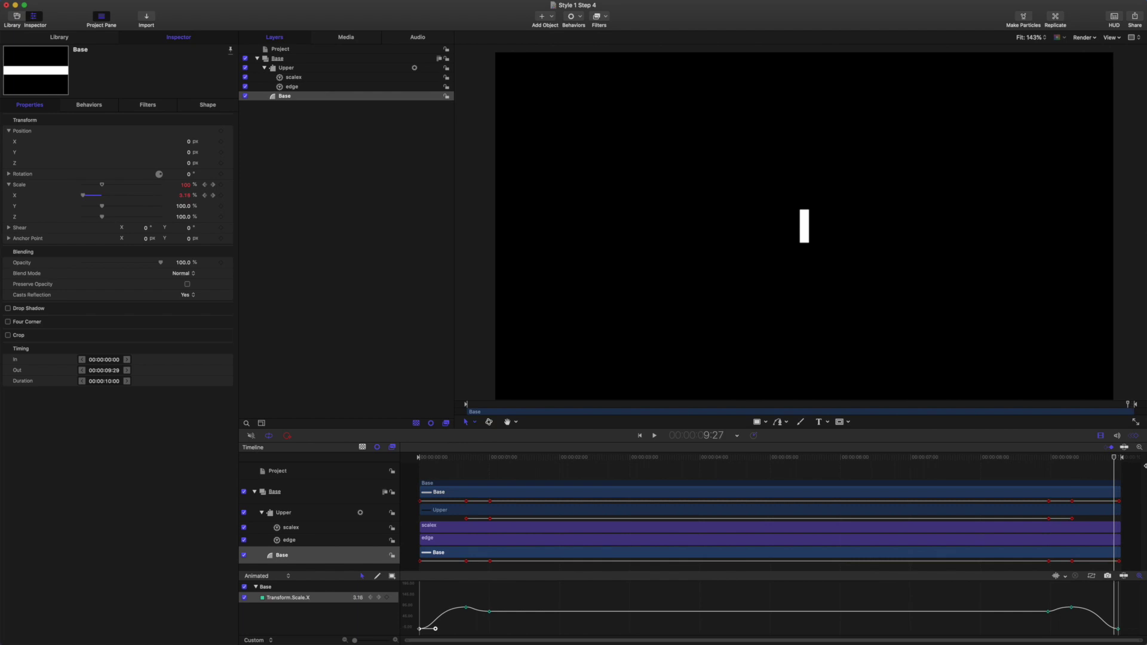
click(1071, 607)
drag(1113, 460, 1072, 466)
key(Right)
key(Right)
key(Right)
key(Right)
key(Right)
key(Right)
key(Right)
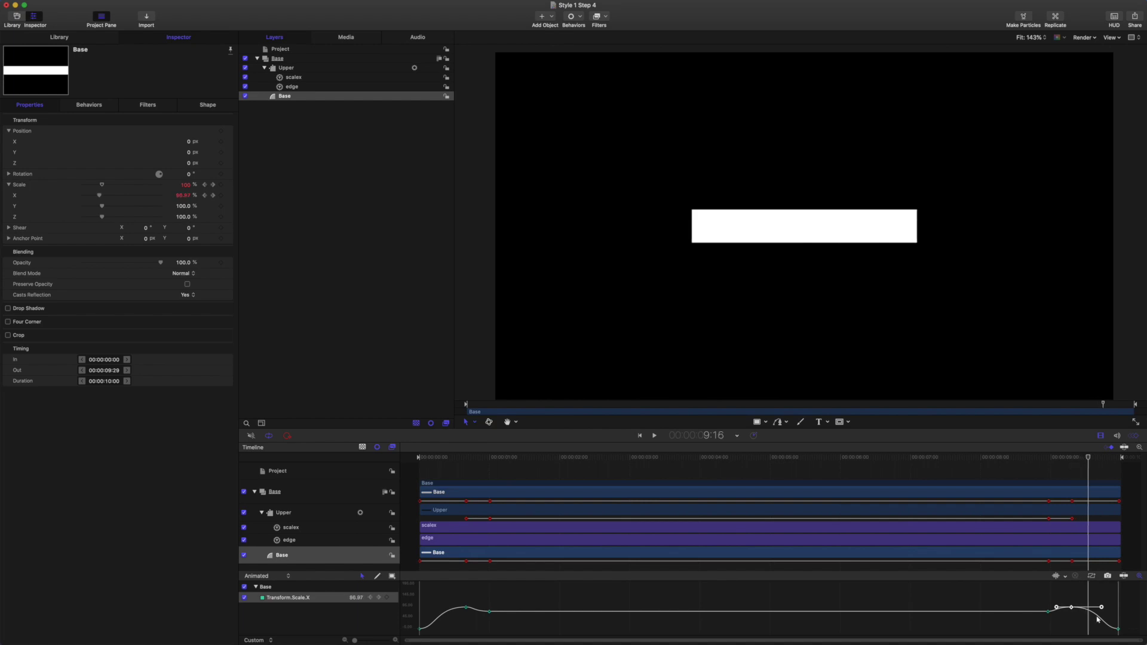
drag(1099, 608, 1087, 630)
Step: Play the animation from the start, stop, and park the playhead on the 1:00 Scale keyframe
click(640, 437)
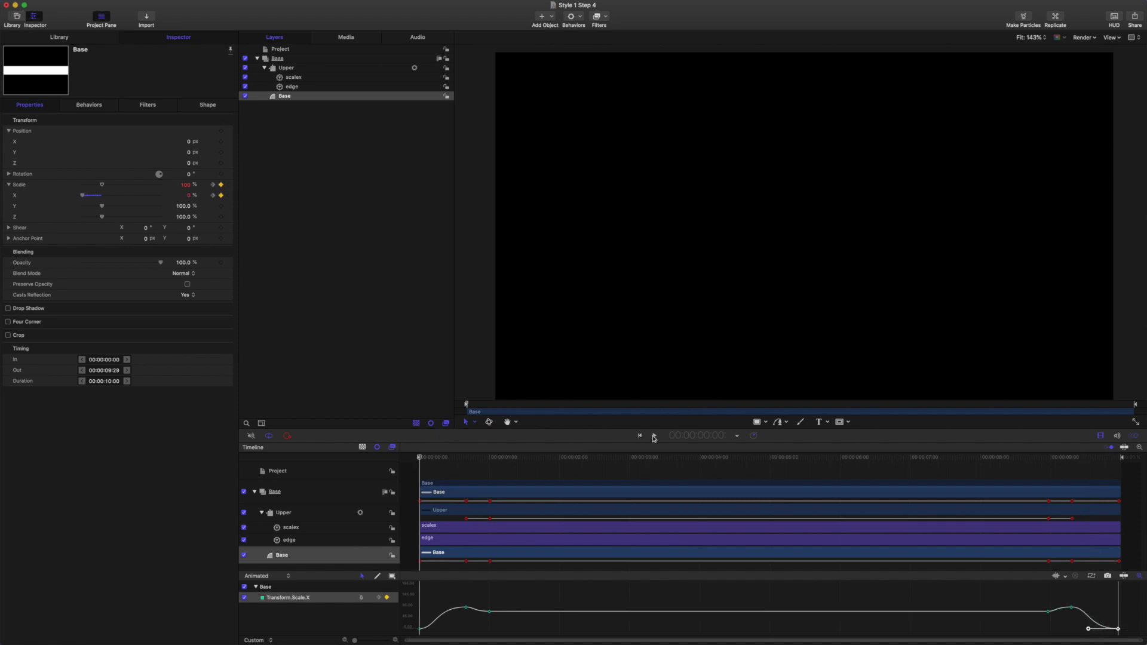
click(654, 437)
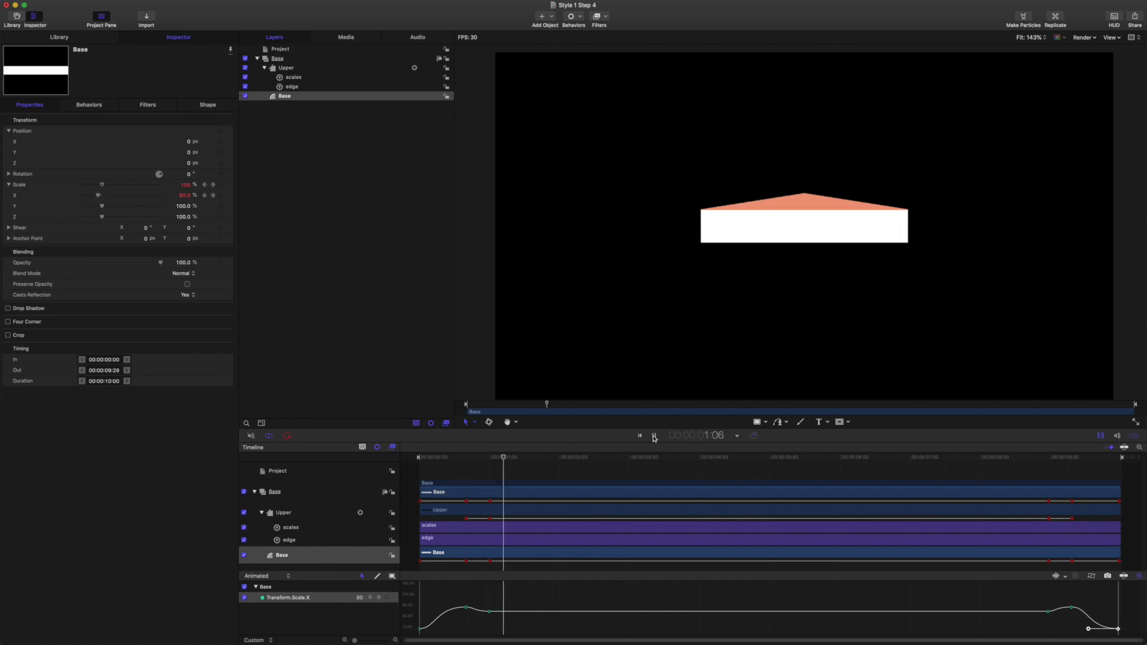
click(654, 436)
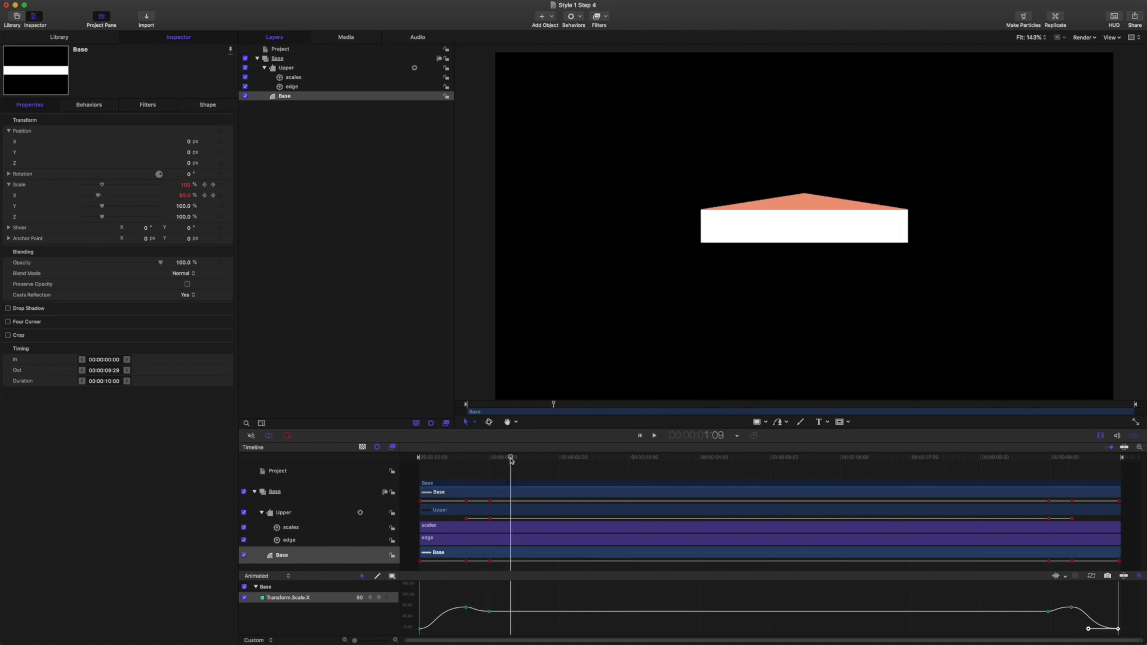
drag(511, 460, 489, 459)
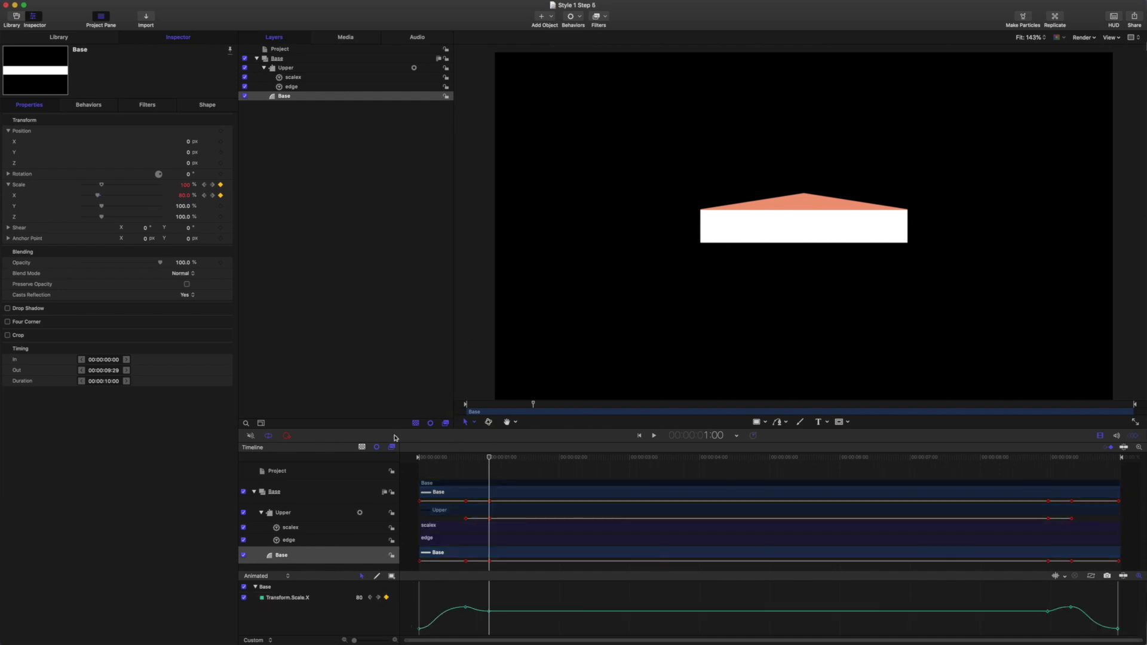
Step: Duplicate Base, reset the copy's Scale to drop its keyframes, and rename it Lower
click(286, 68)
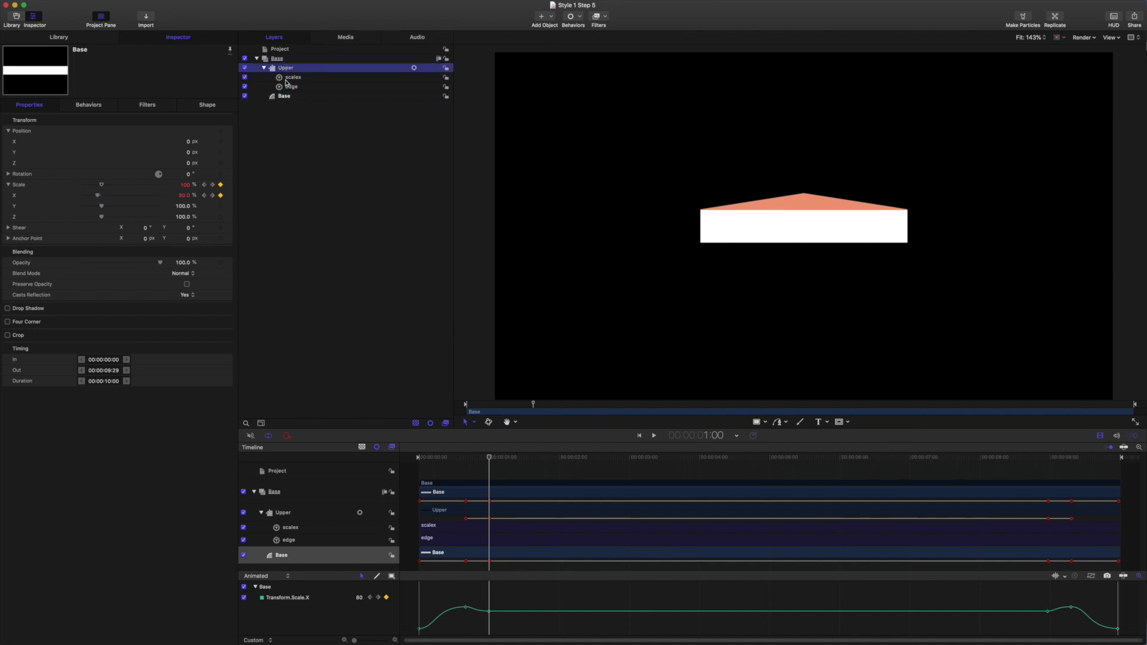
click(285, 97)
key(super+d)
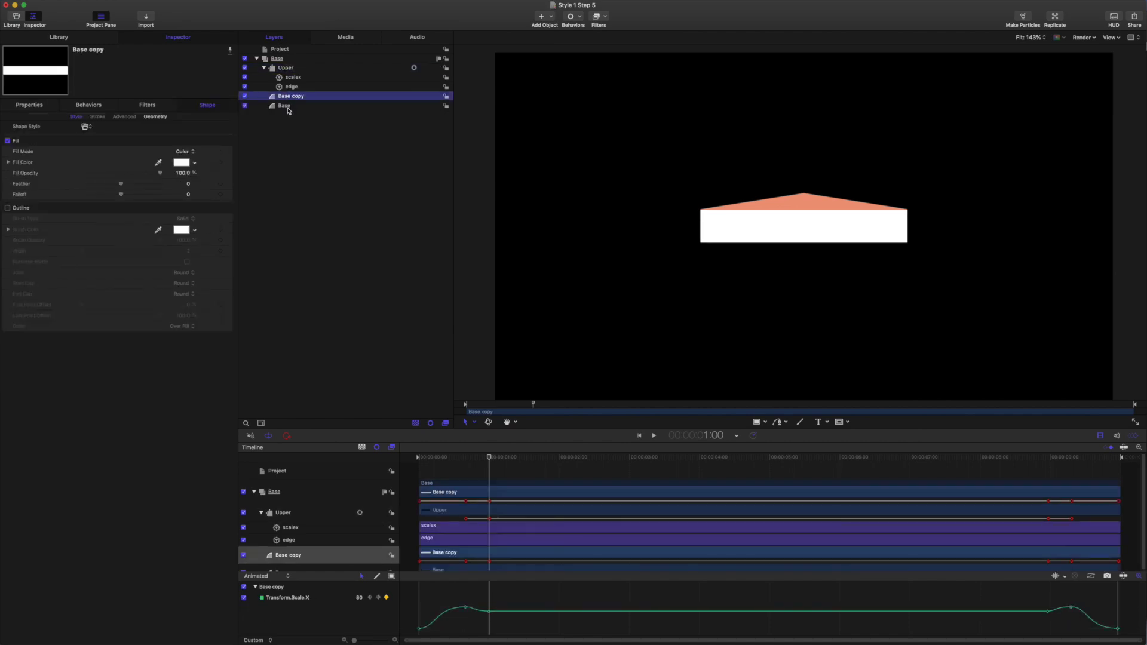
click(30, 105)
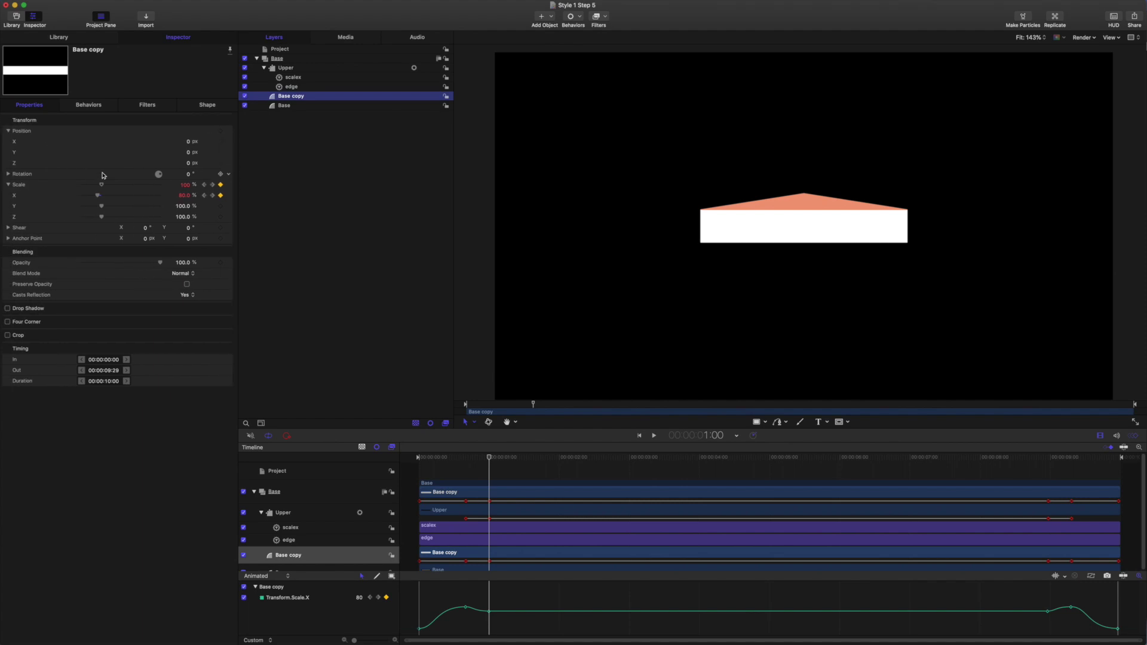
click(227, 187)
click(236, 189)
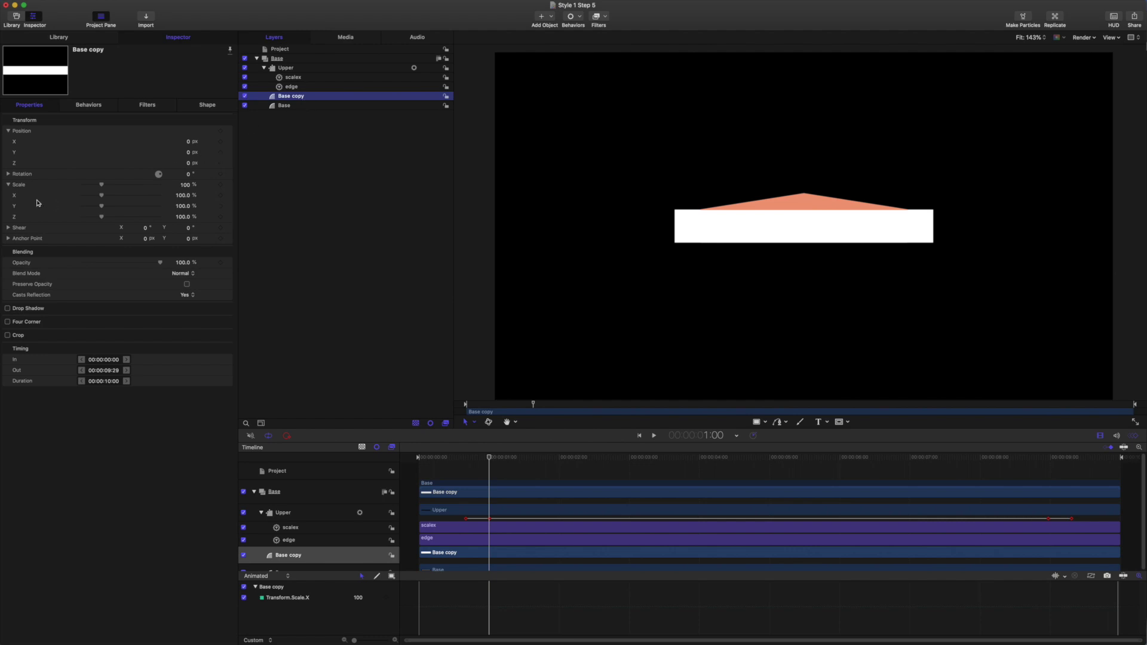
double_click(301, 99)
key(BackSpace)
key(BackSpace)
key(BackSpace)
key(BackSpace)
key(BackSpace)
key(BackSpace)
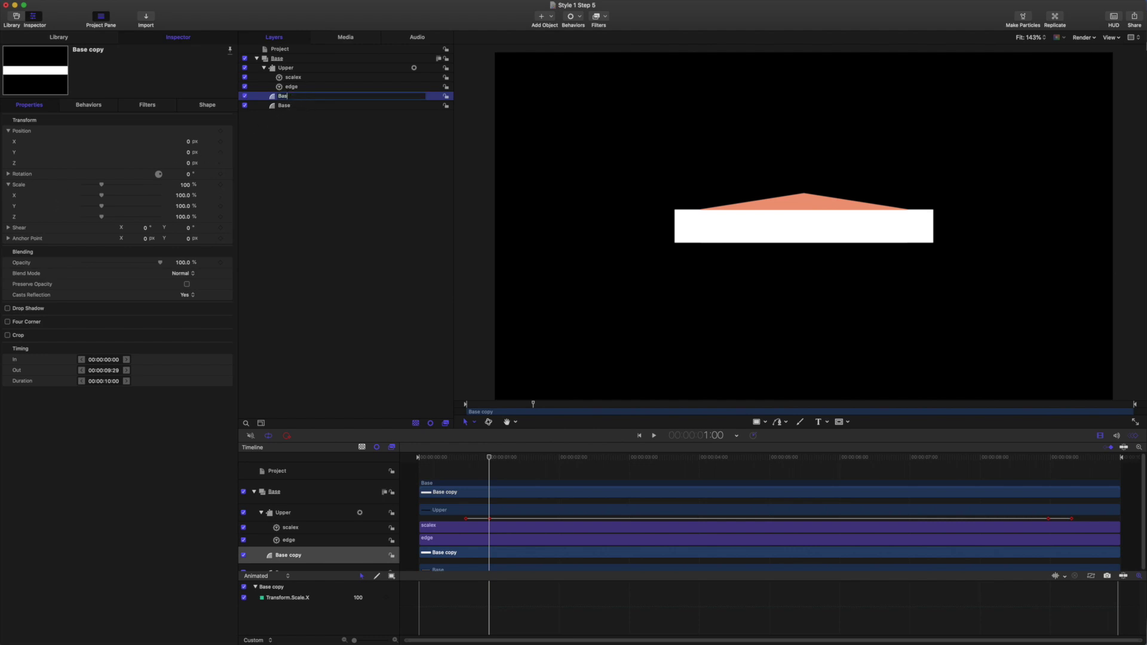
text(Lower)
key(Return)
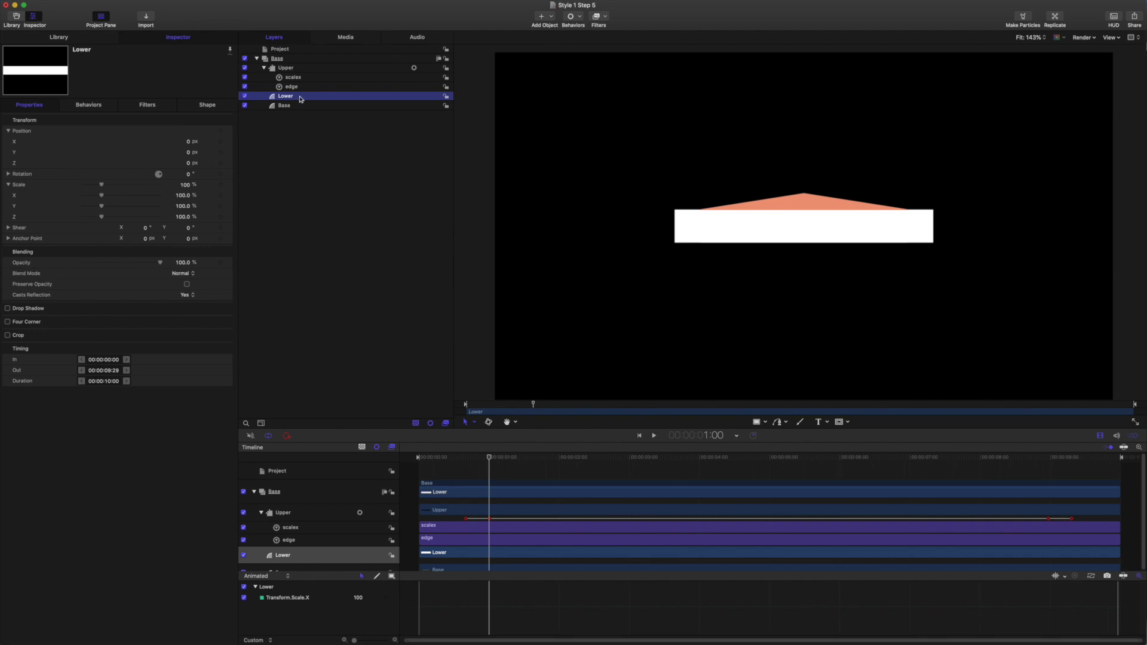
Step: Fill Lower green and set its geometry height to 50
click(207, 104)
click(156, 117)
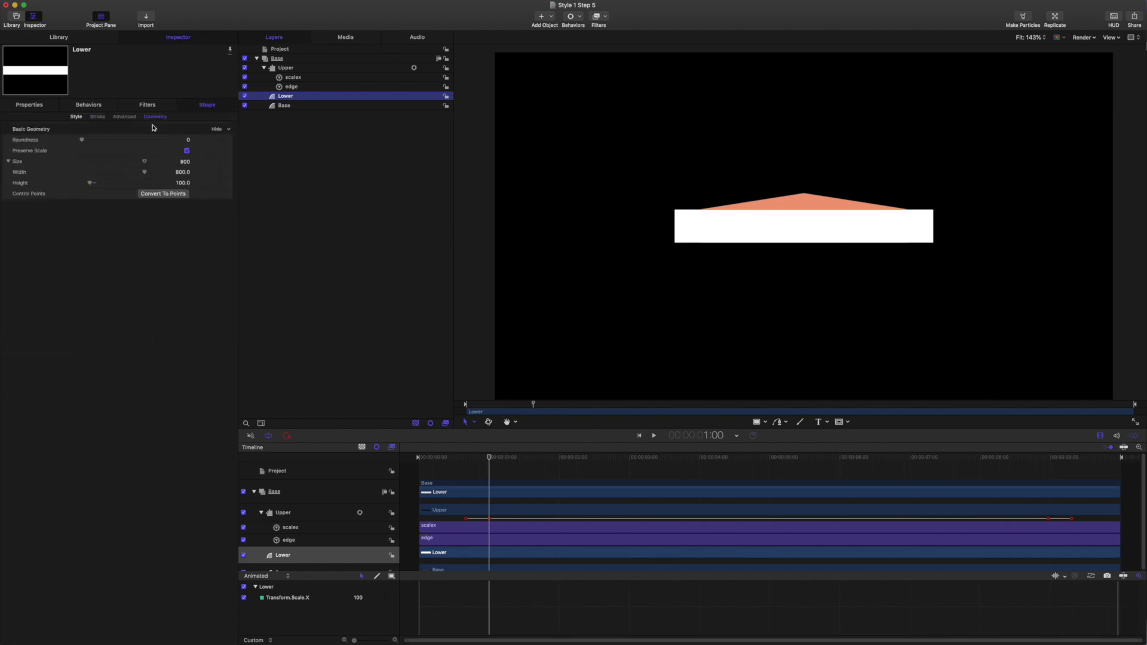
click(76, 117)
click(194, 162)
click(221, 195)
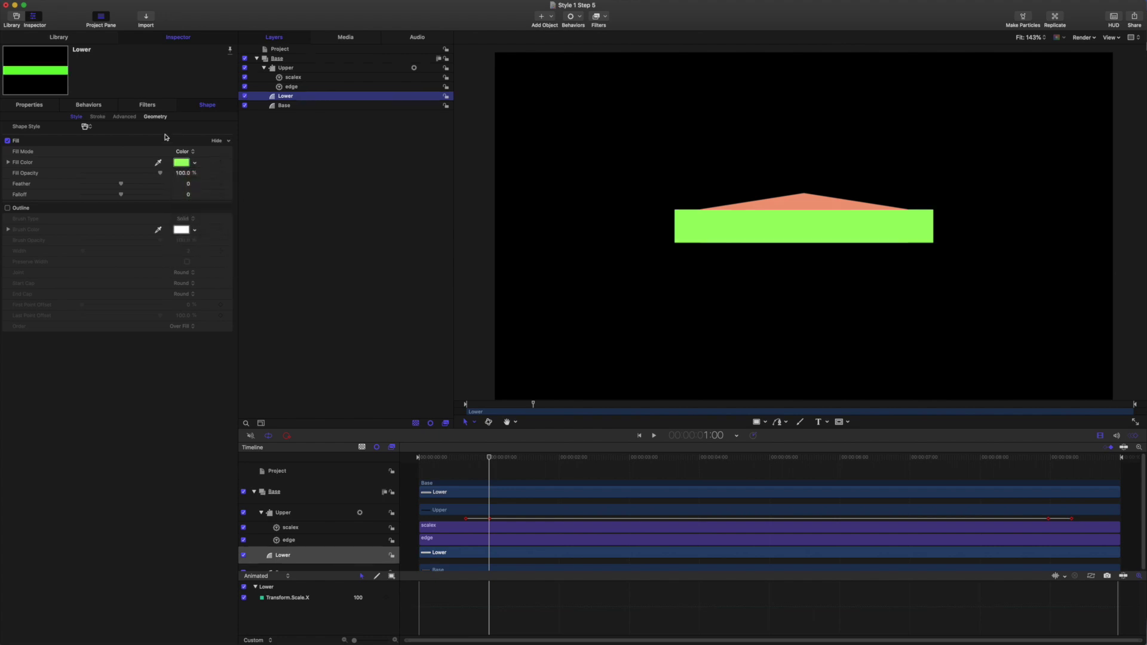
click(156, 117)
click(179, 184)
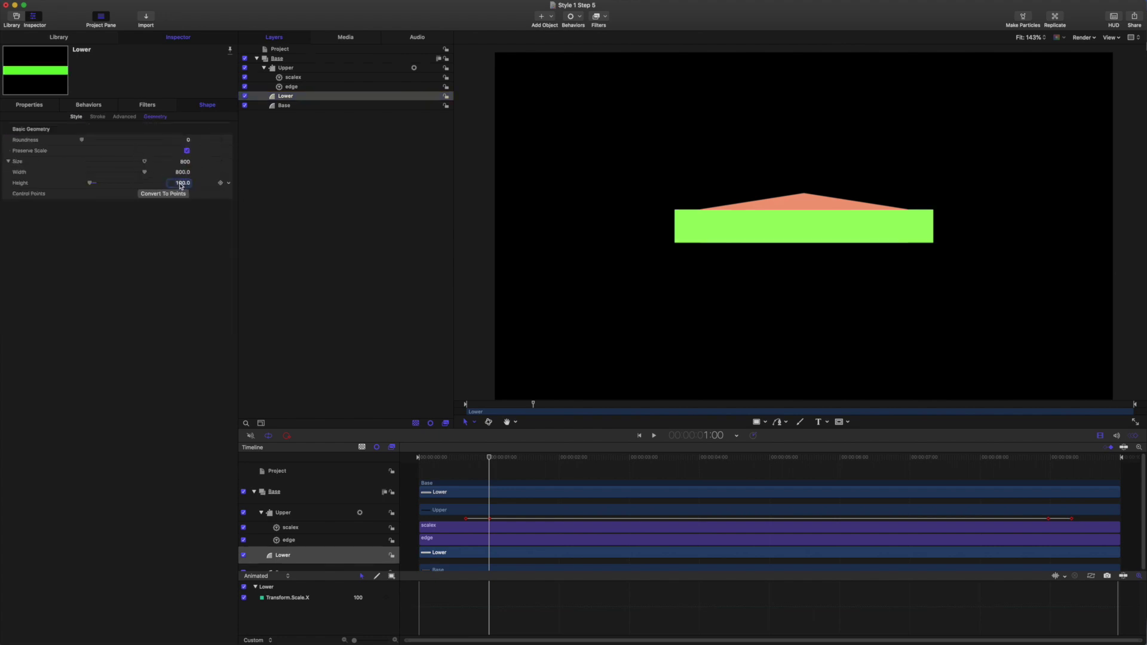
text(50)
key(Return)
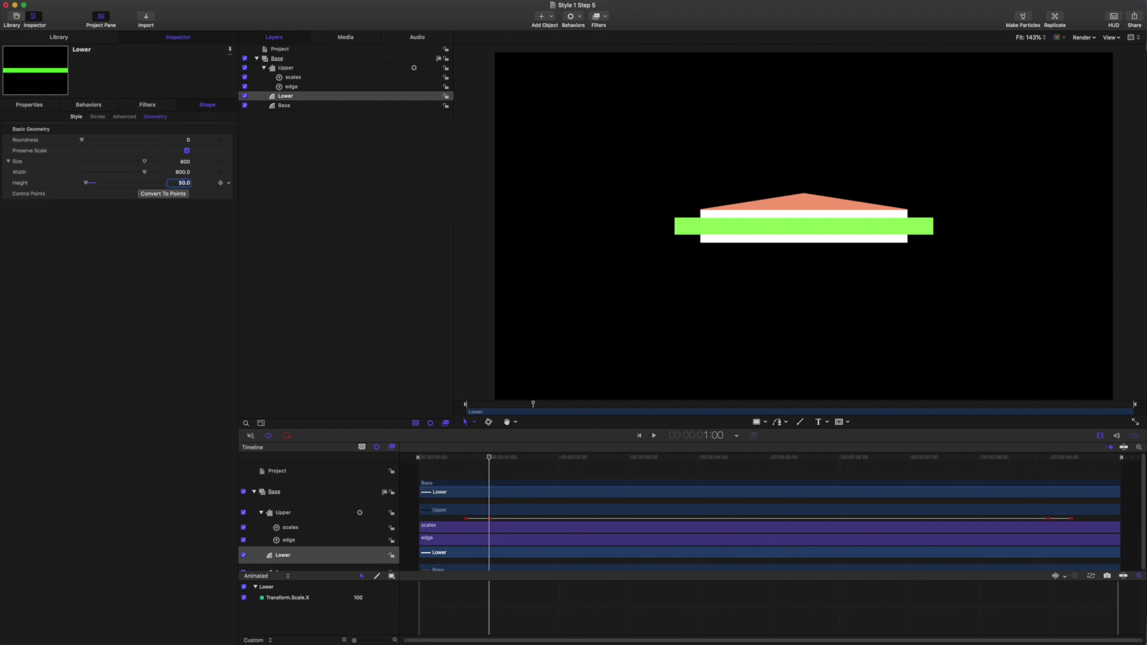
Step: Set Lower's anchor point Y to 25 and show rulers and on-canvas handles
click(31, 105)
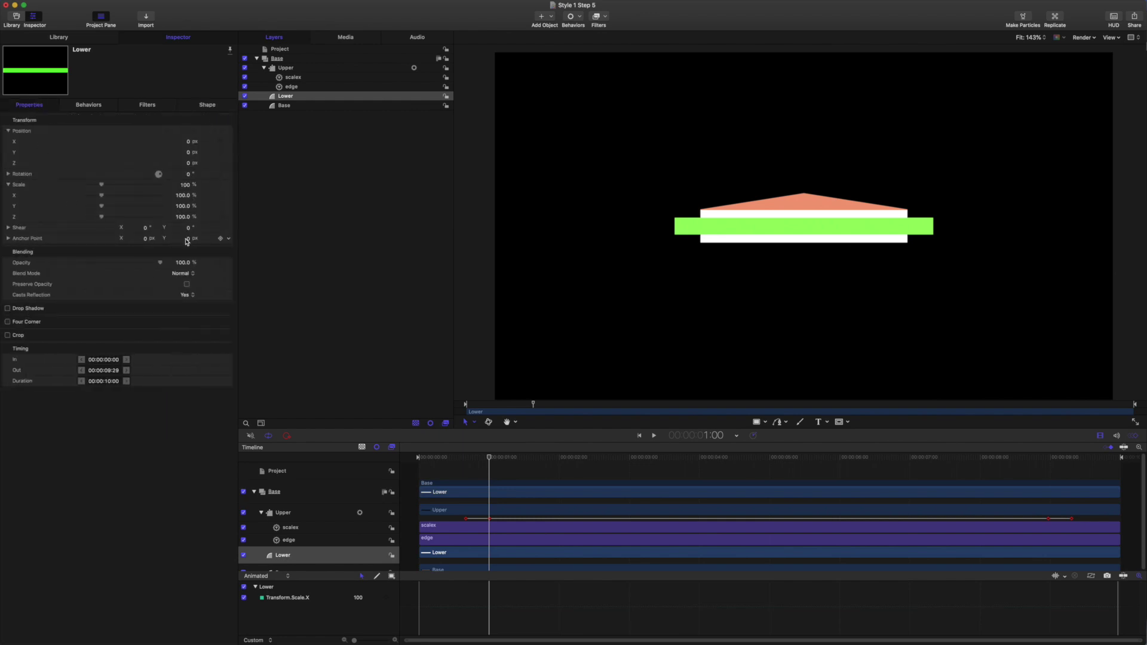
click(188, 238)
key(Return)
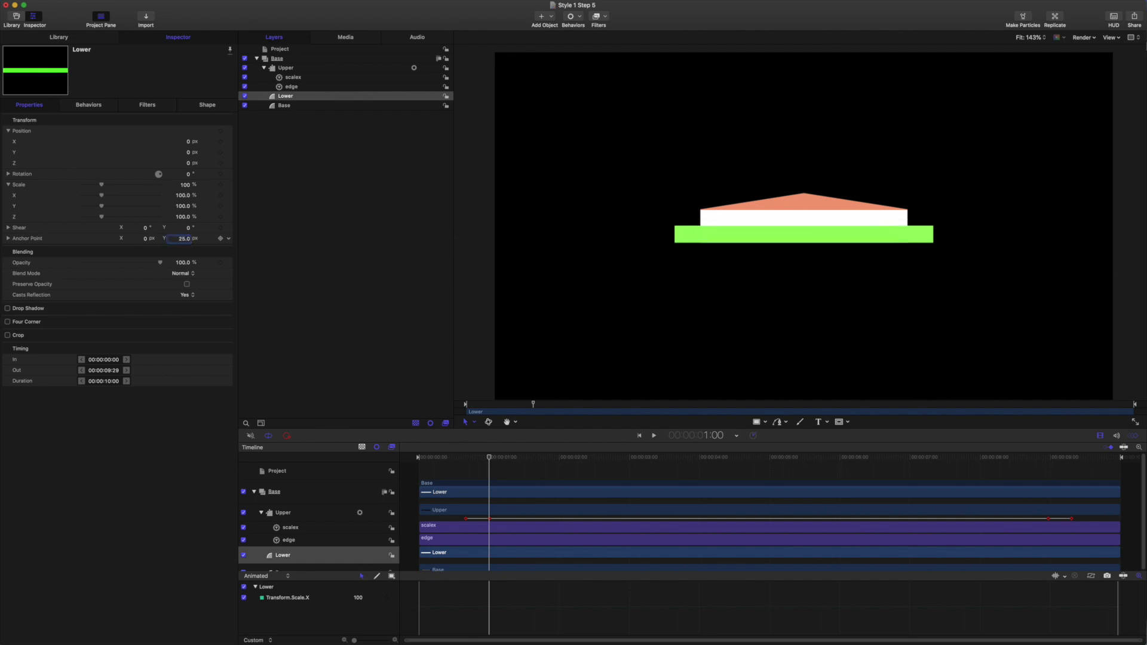
key(super+slash)
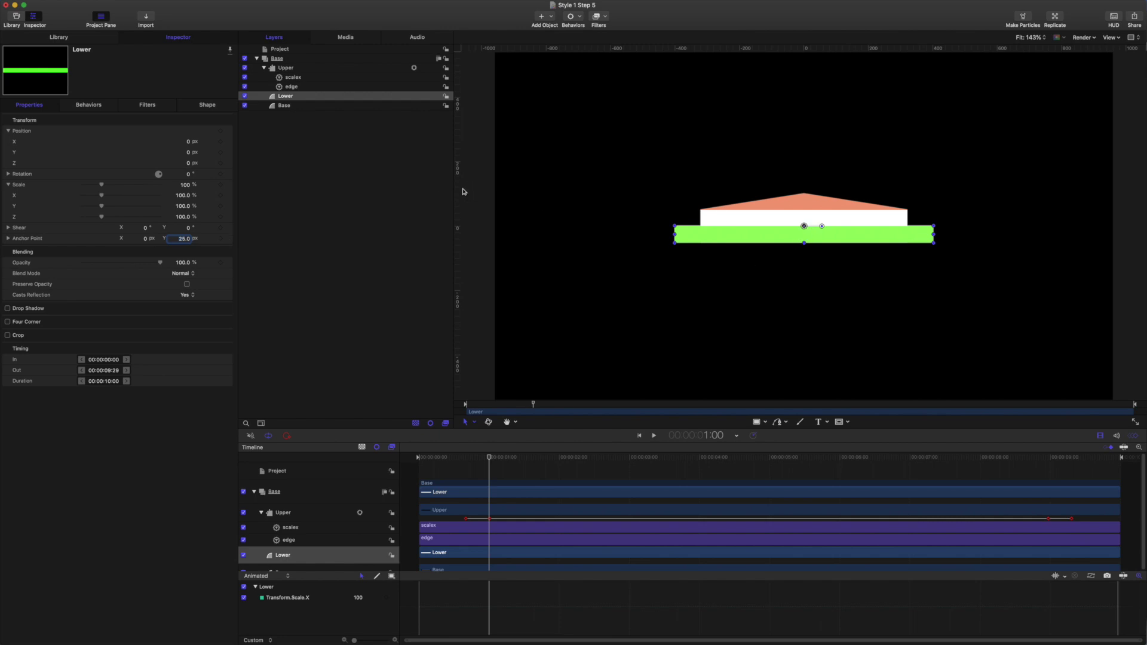
Step: Convert Lower to control points, delete Point 4, and set Point 3 X to 0
click(206, 105)
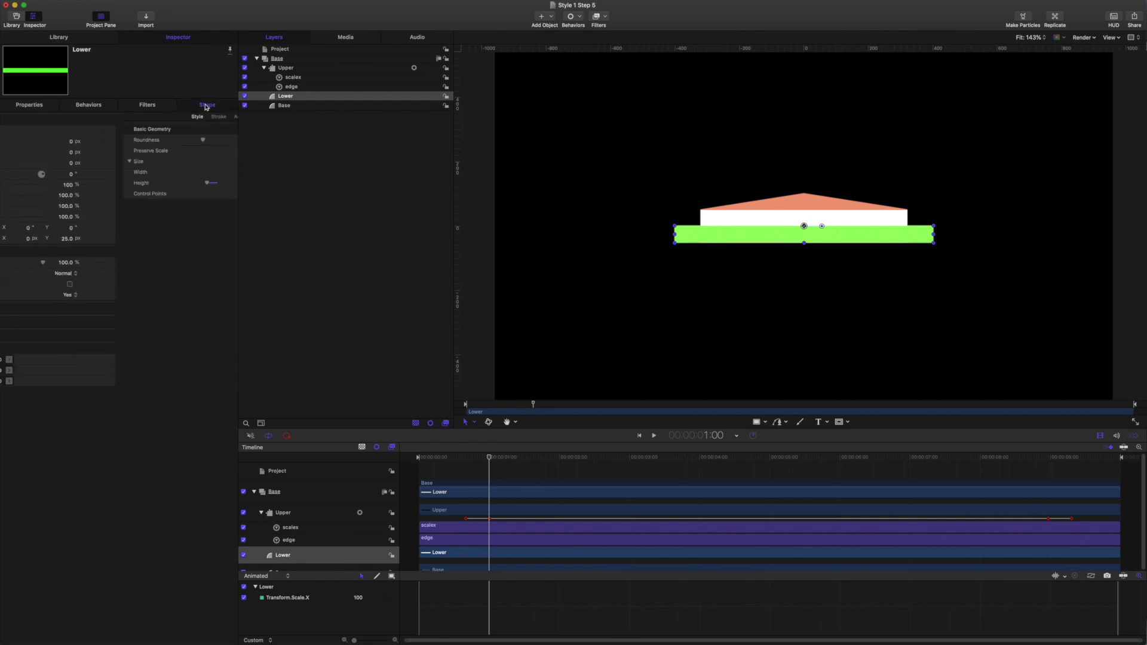
click(170, 194)
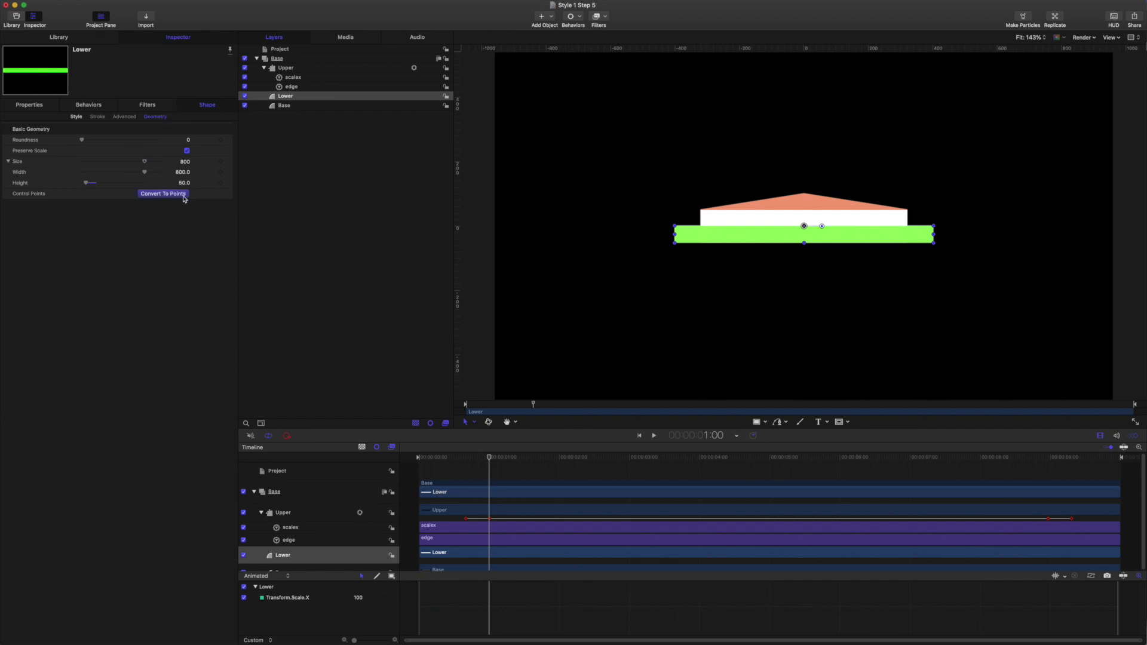
click(651, 85)
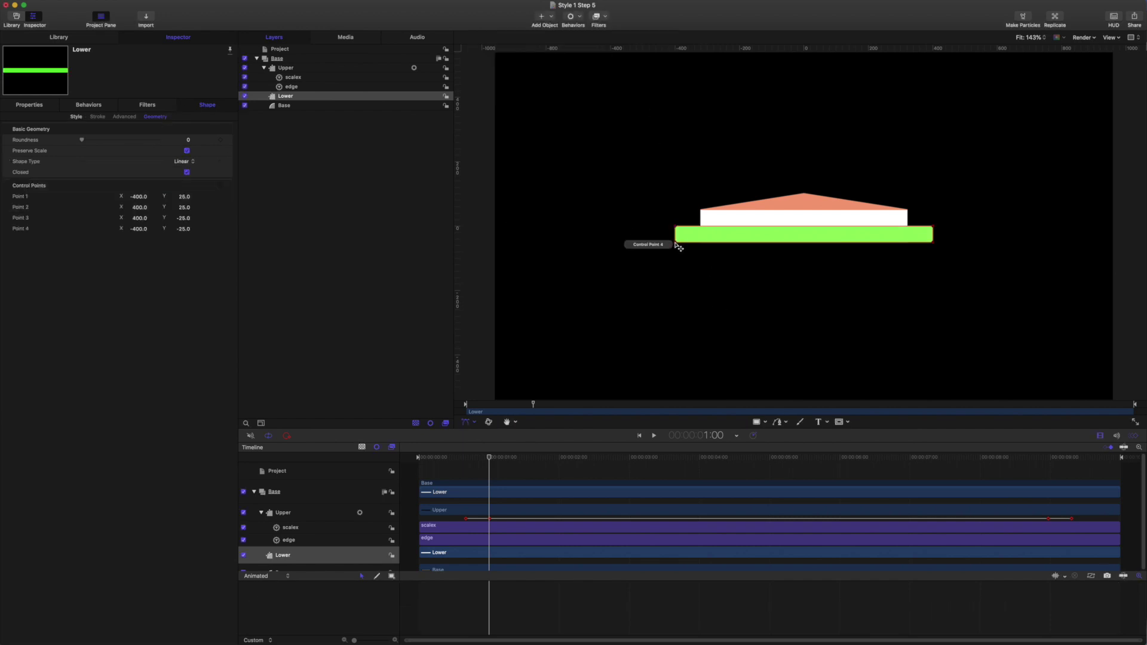
right_click(676, 244)
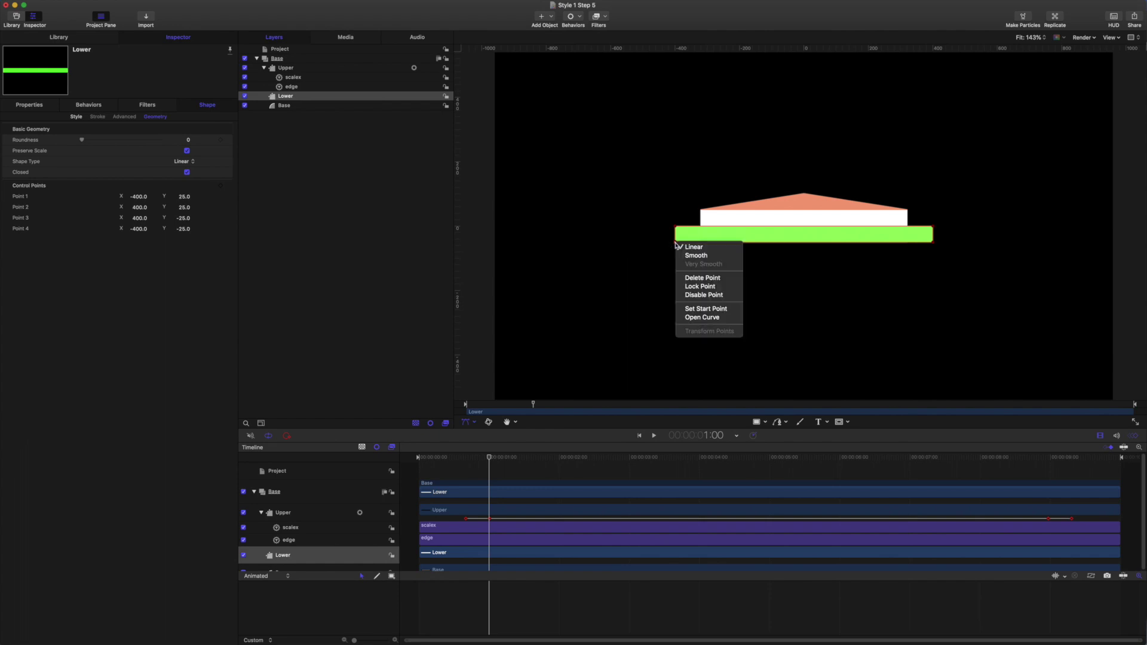
click(694, 279)
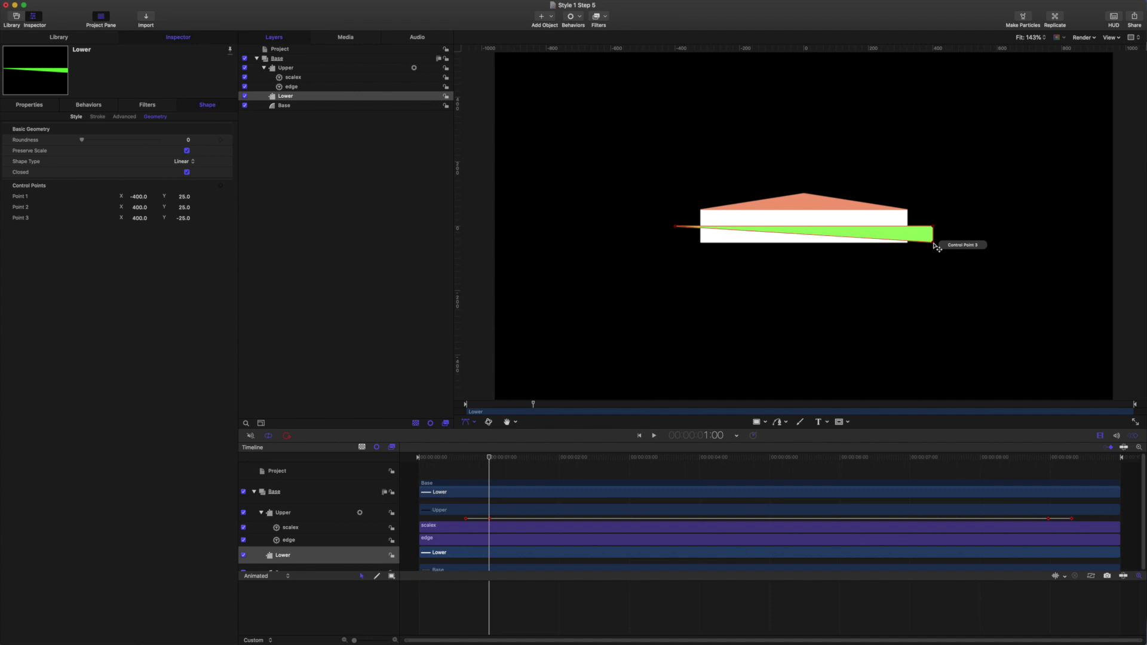
click(141, 218)
text(0)
key(Return)
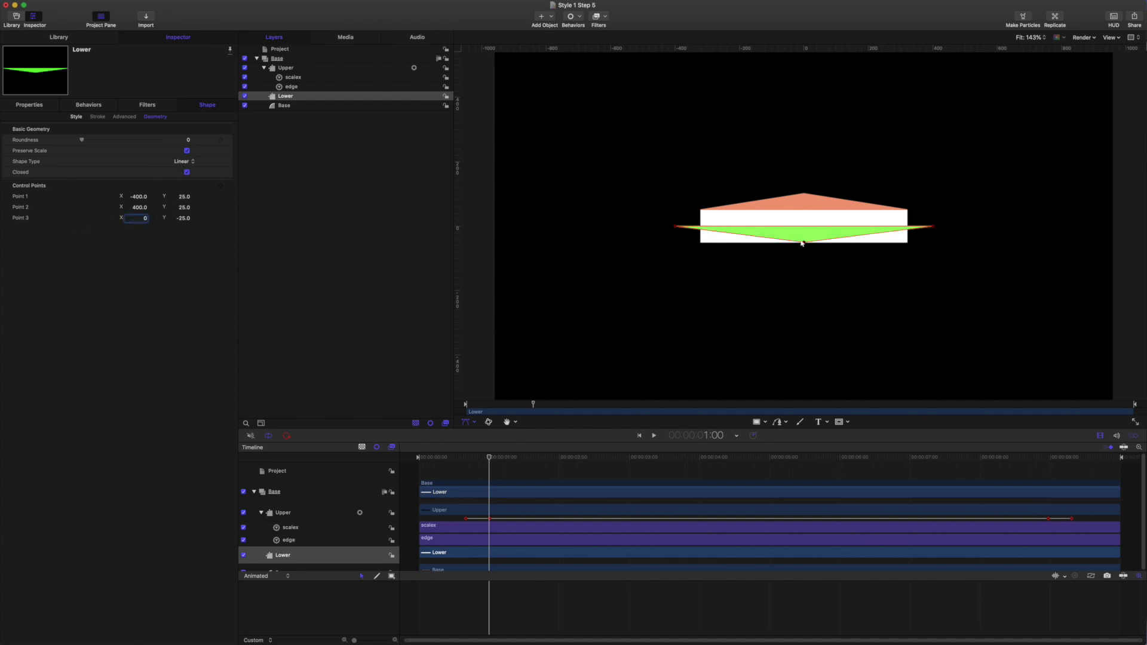
Step: Copy Upper's edge behaviour onto Lower and name it edge
click(291, 87)
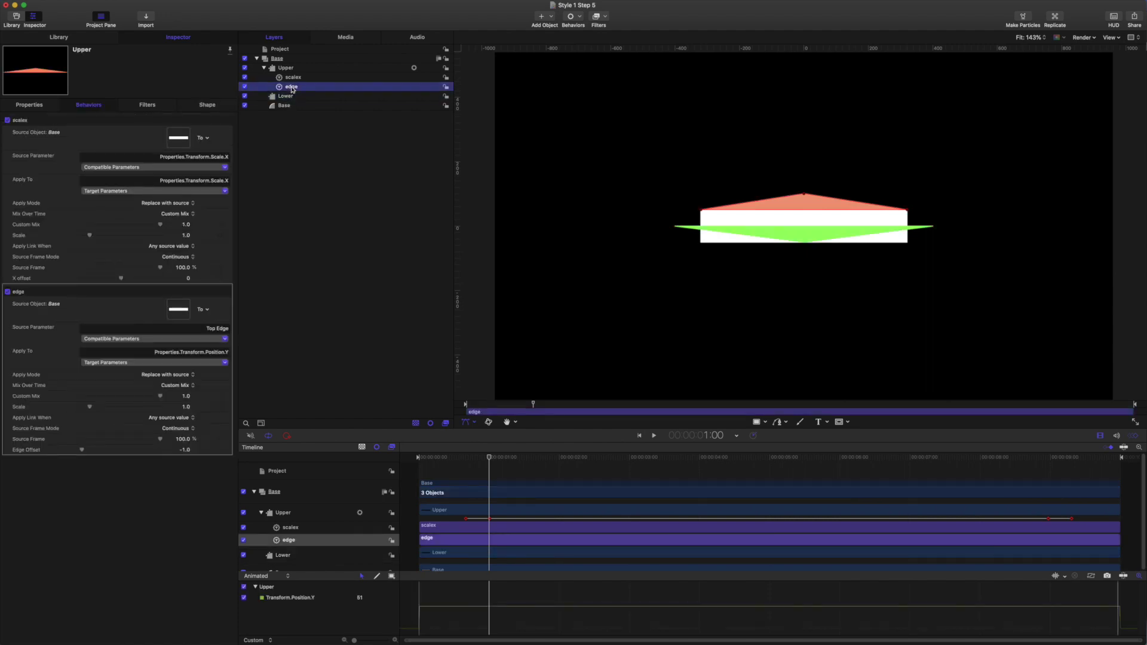
drag(290, 88, 292, 97)
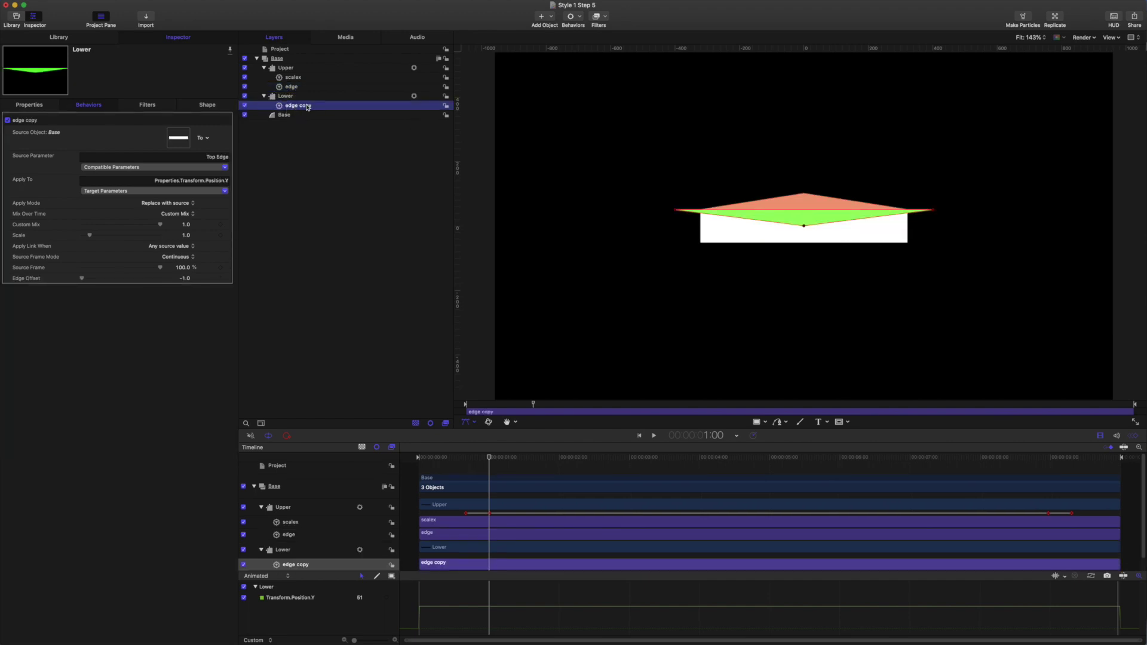
double_click(305, 106)
text(edge)
key(Return)
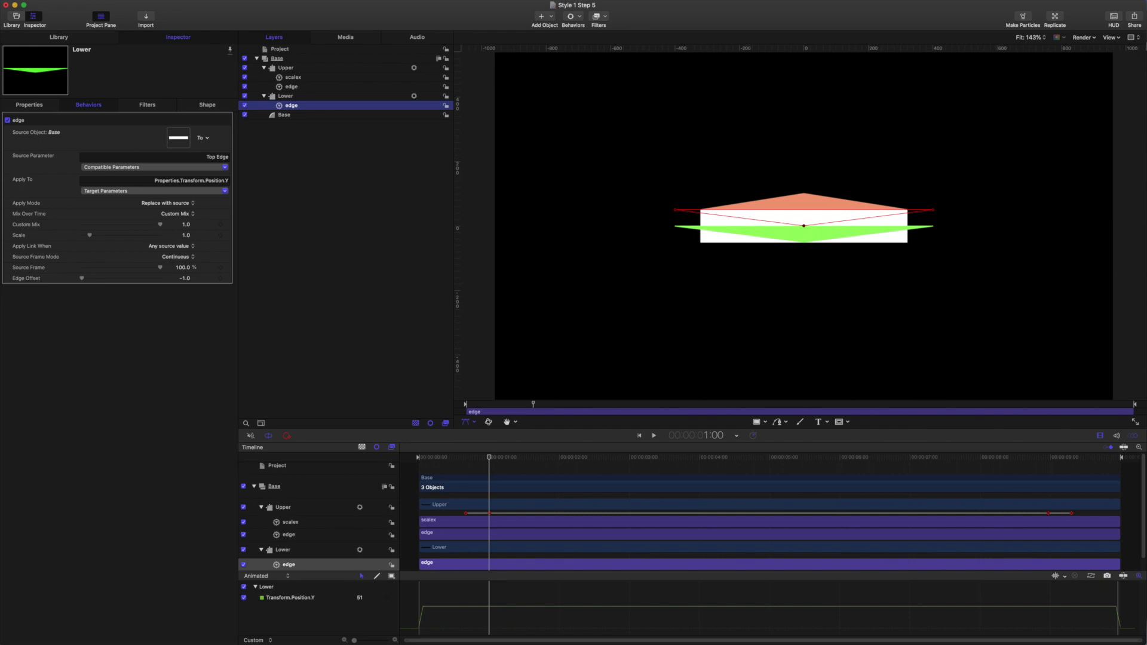
Step: Link the edge behaviour to Base's Bottom Edge with an Edge Offset of 1.0
click(212, 168)
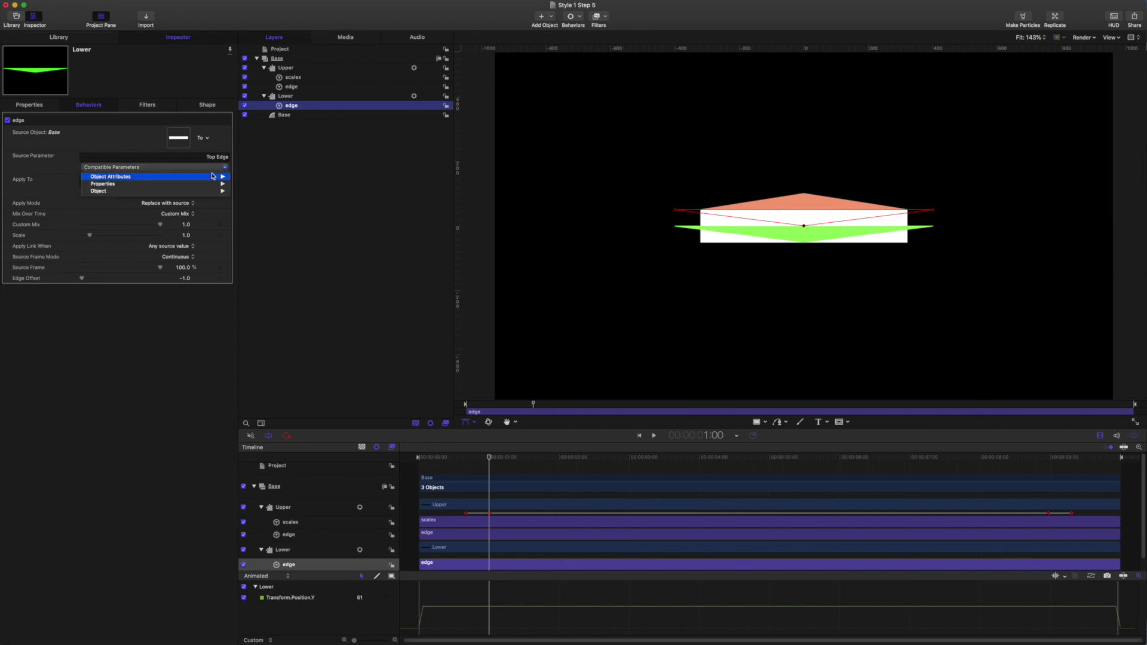
mouse_move(213, 177)
mouse_move(256, 186)
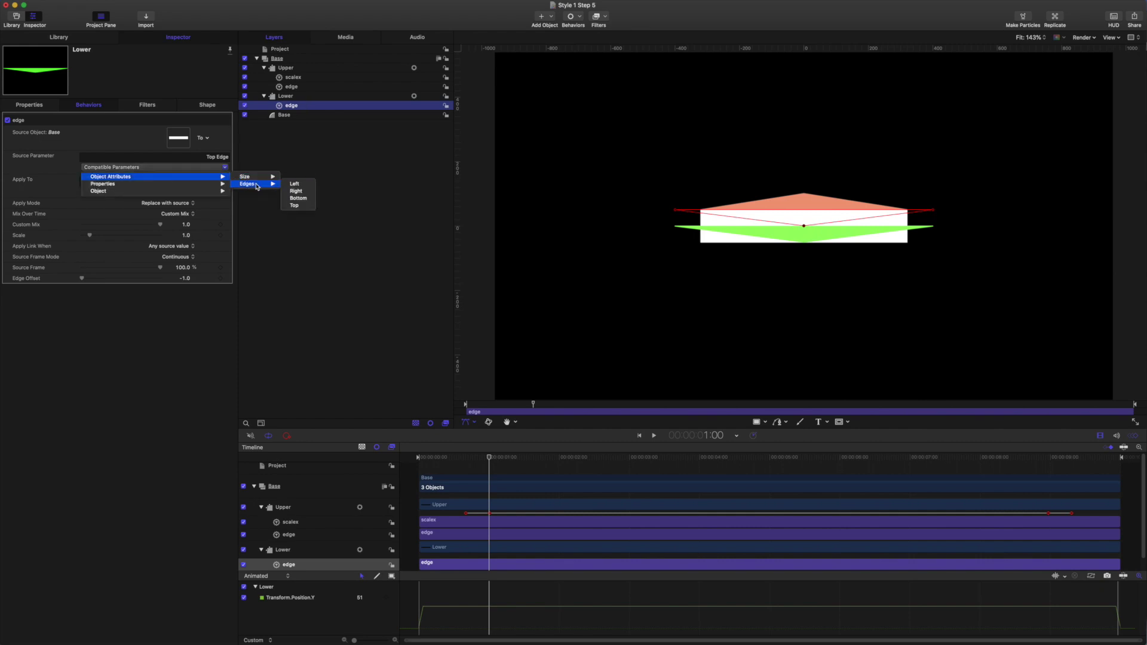
click(299, 199)
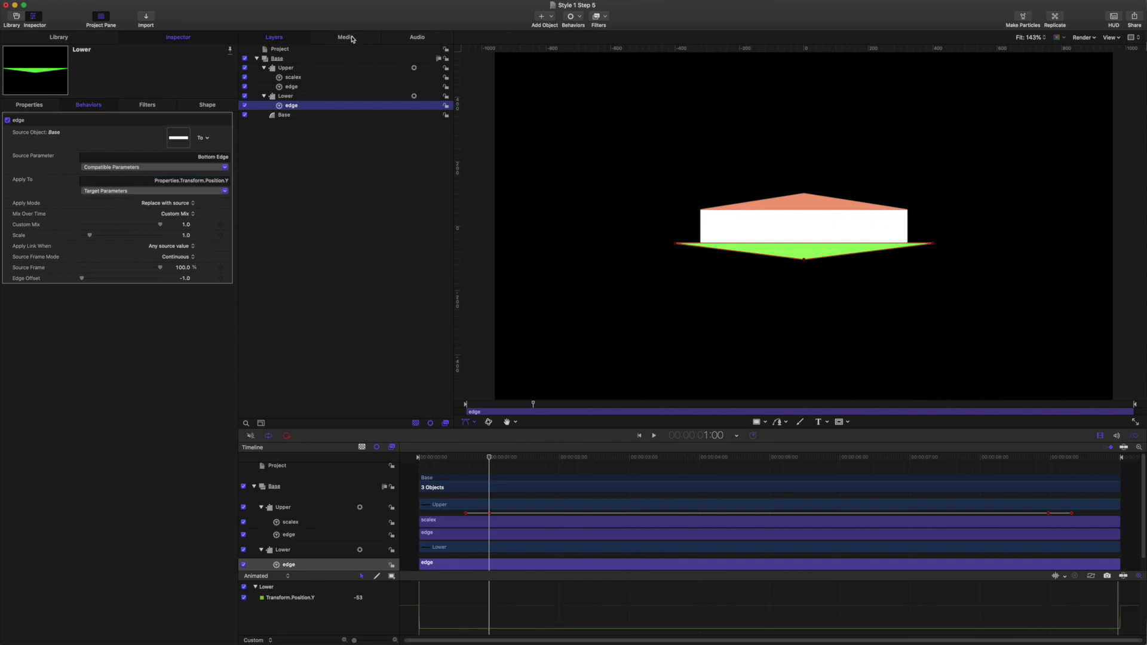
click(185, 279)
text(1)
key(Return)
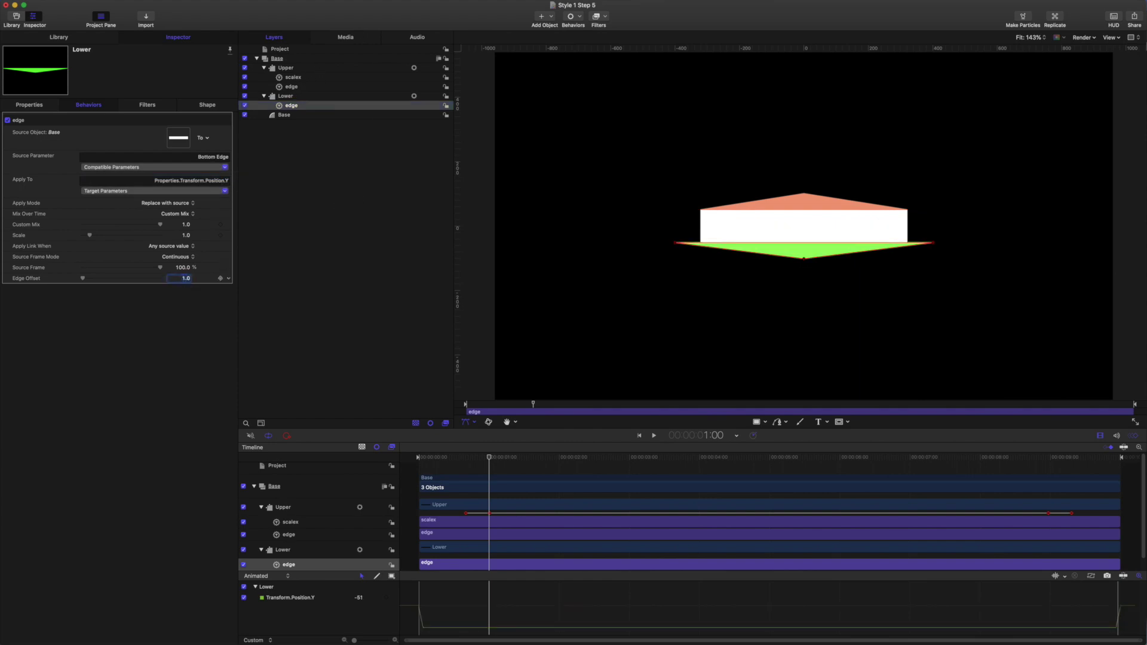
click(293, 78)
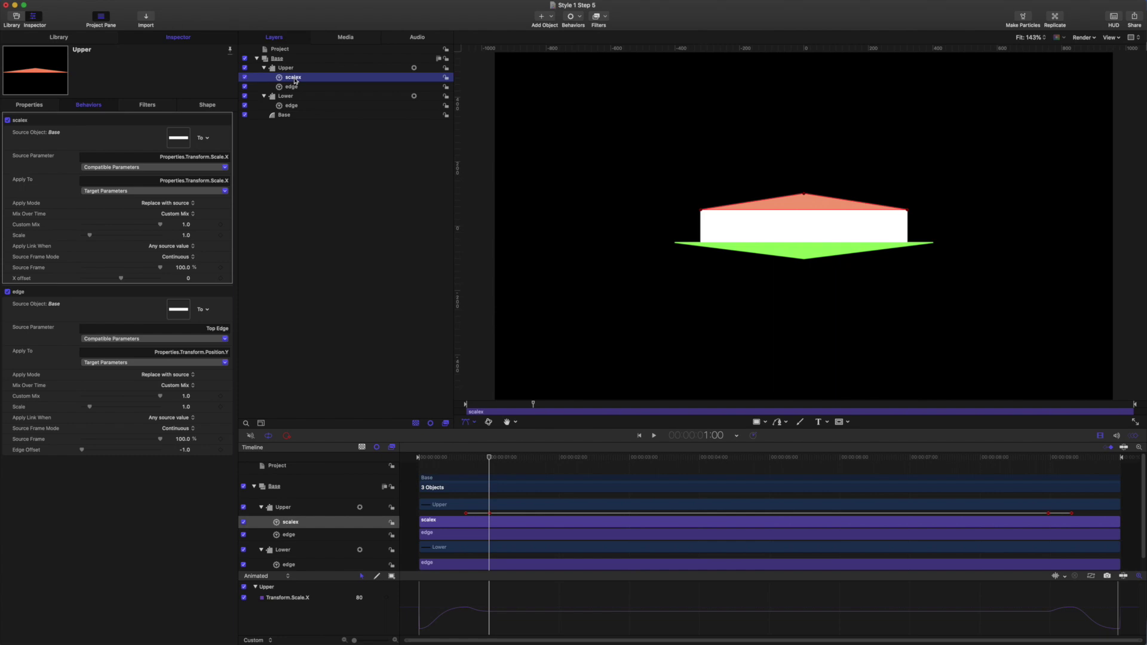
Step: Paste Upper's scalex behavior into Lower and name it scalex
click(286, 96)
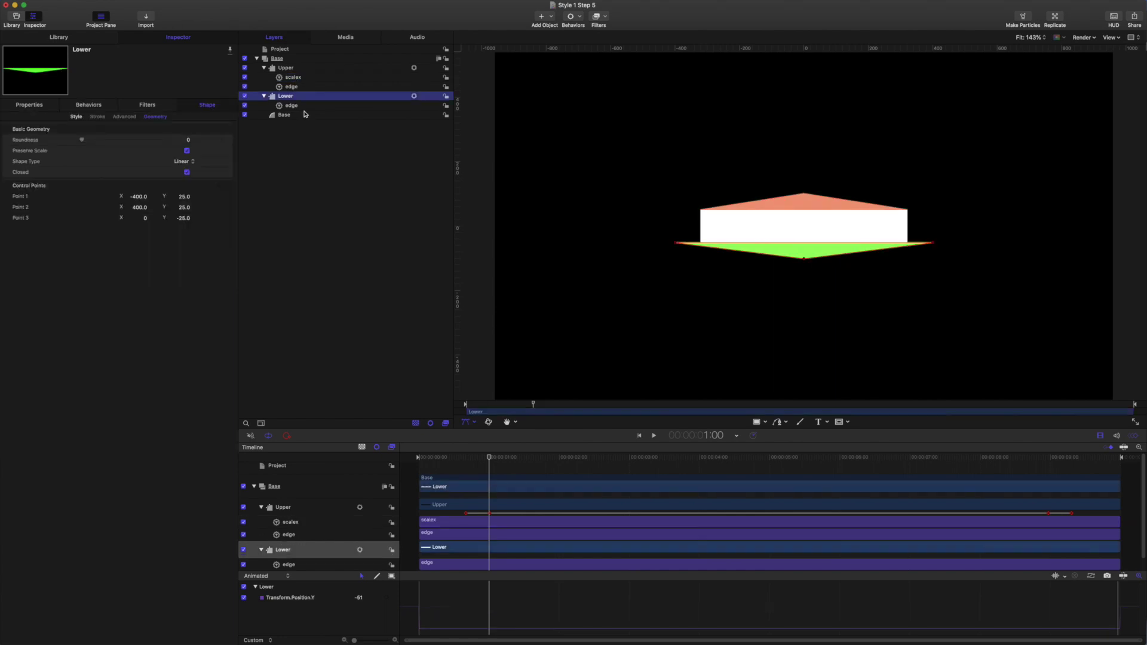
key(super+v)
double_click(300, 106)
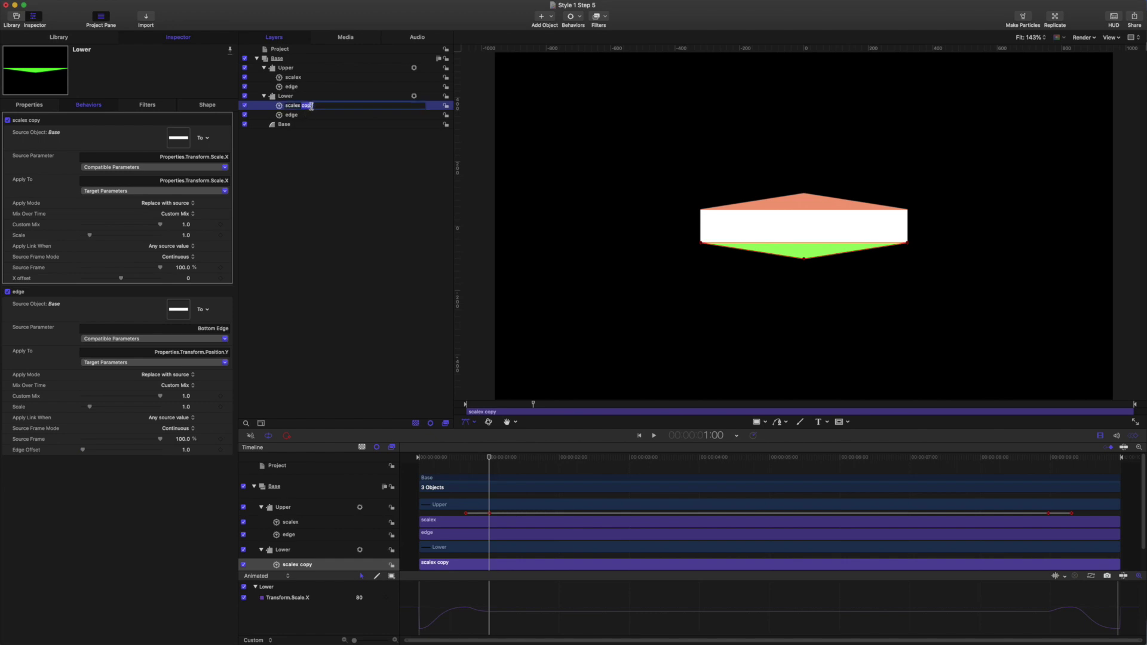
key(BackSpace)
key(BackSpace)
key(BackSpace)
key(BackSpace)
key(BackSpace)
key(Return)
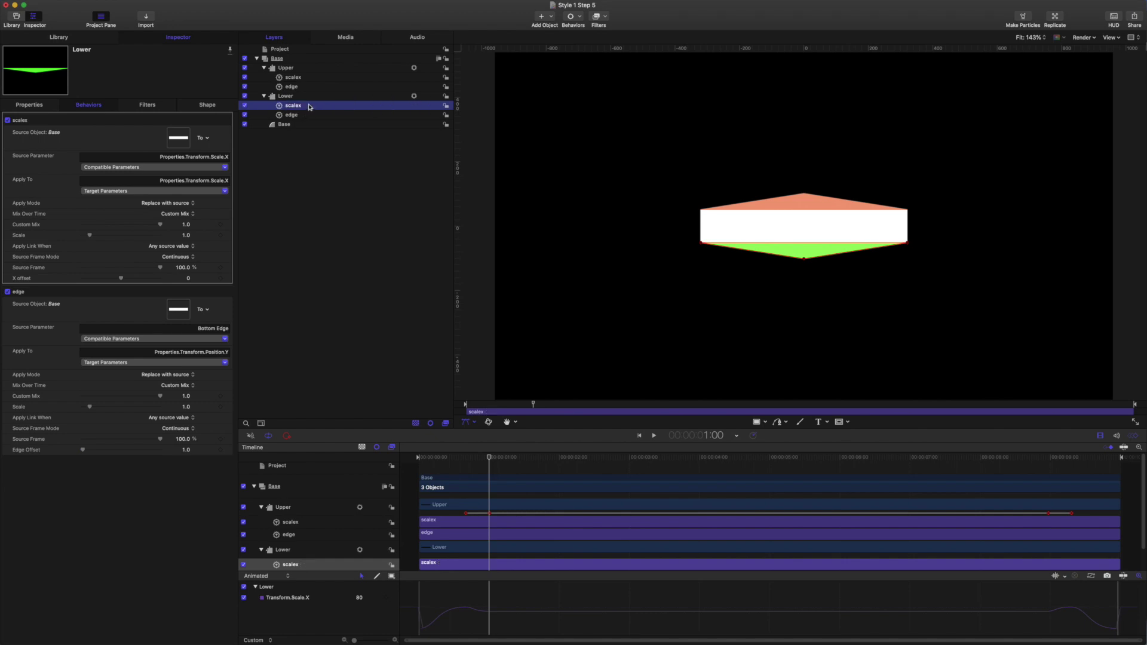
Step: Add a Link behavior to Lower's Scale Y with Upper as source, named scaley
click(286, 96)
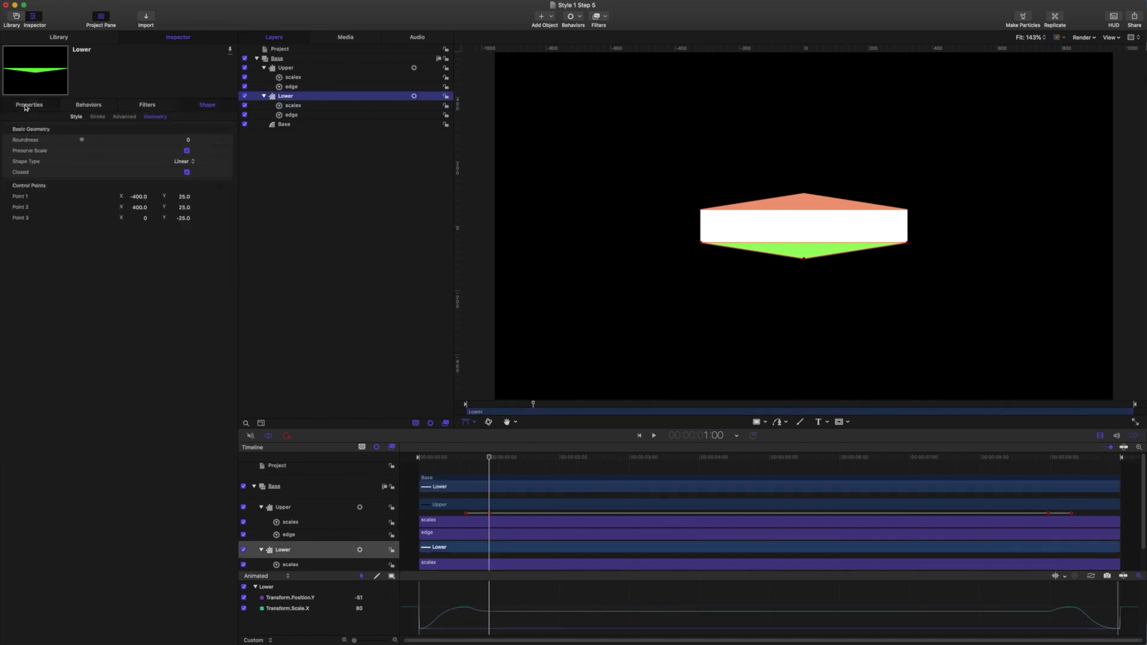
click(27, 105)
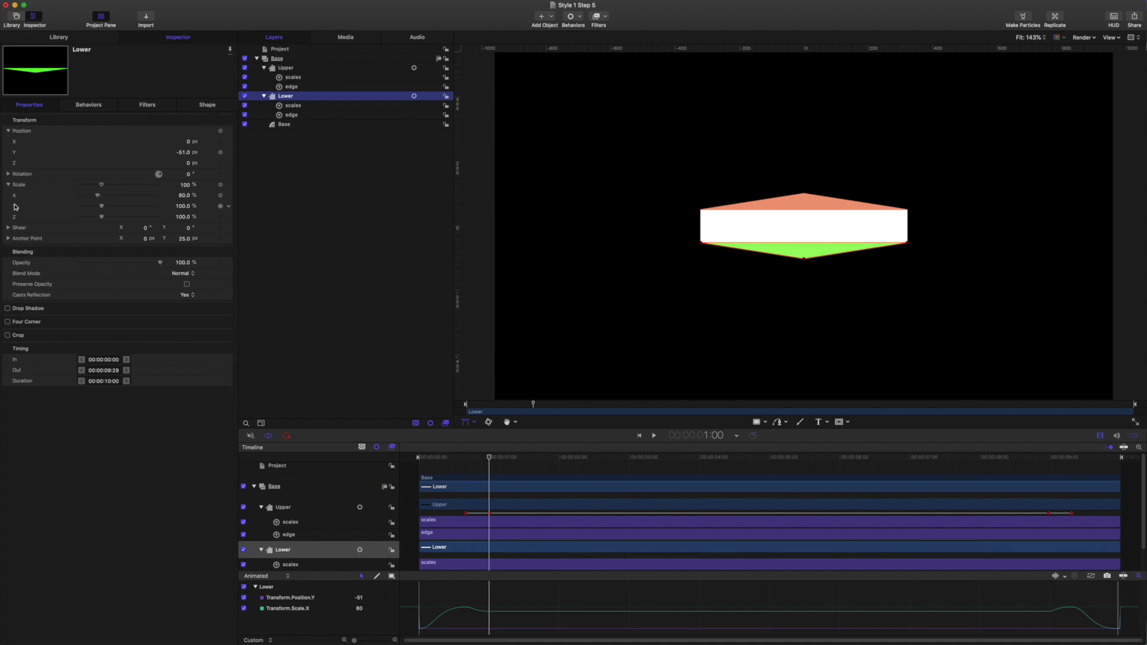
click(228, 206)
mouse_move(274, 289)
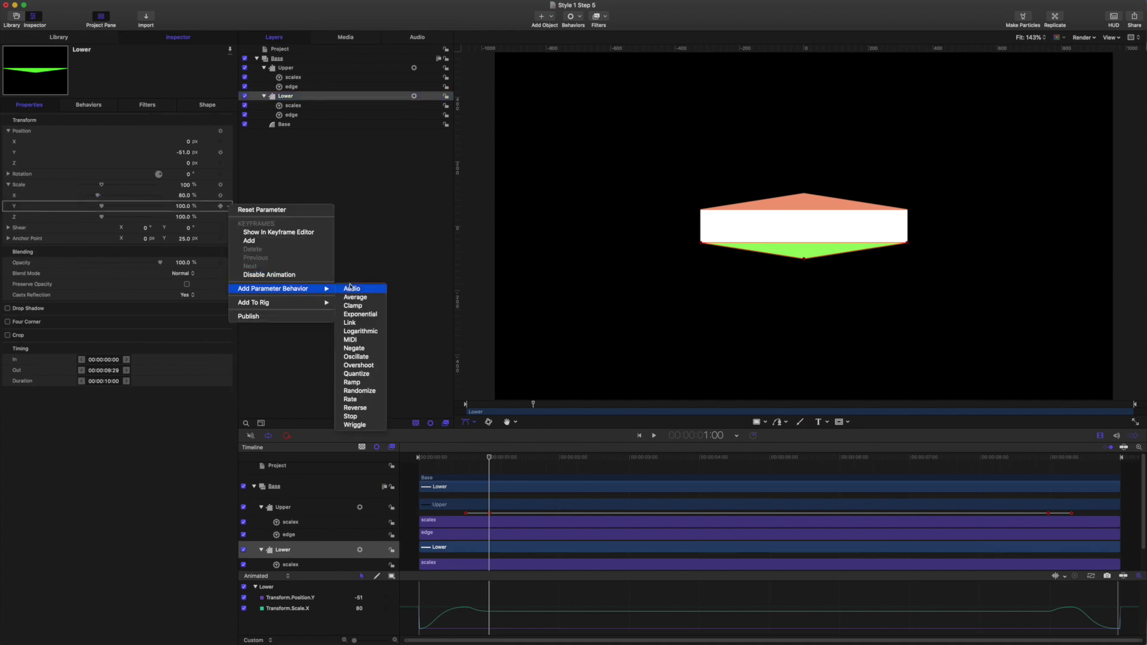
click(350, 322)
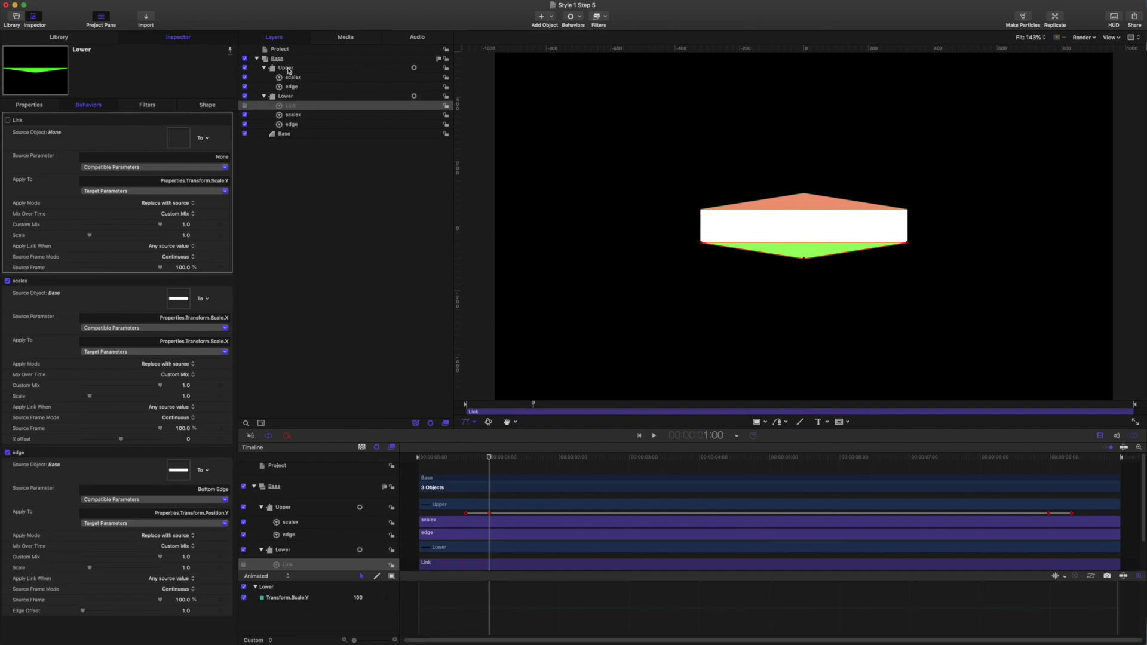
drag(277, 128, 292, 105)
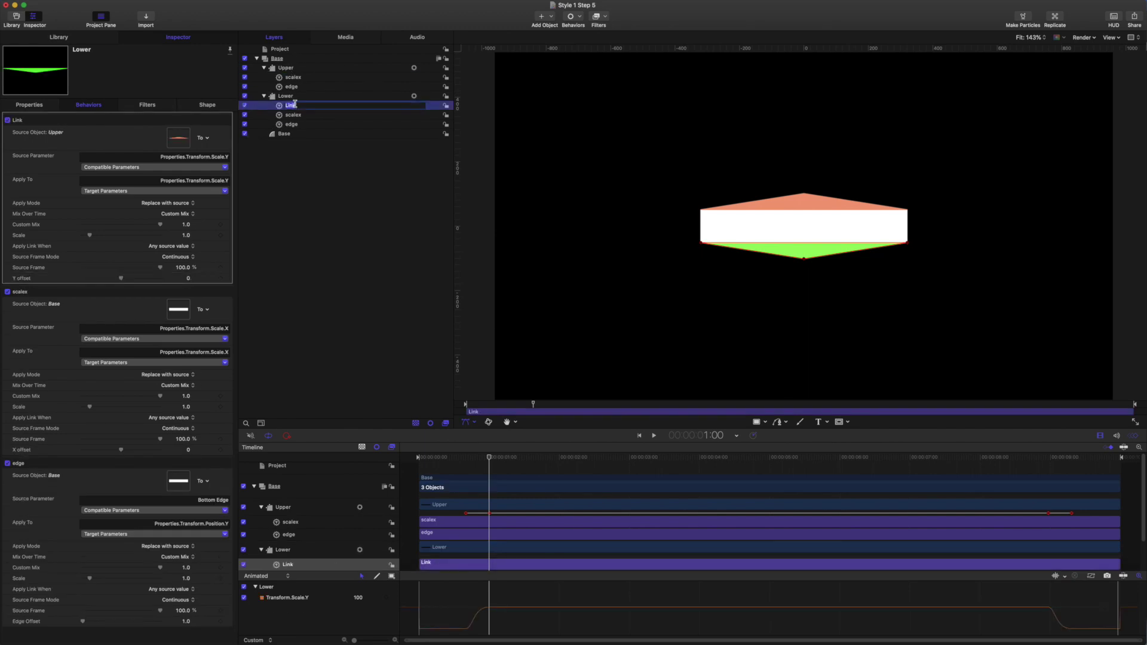
text(y)
key(Return)
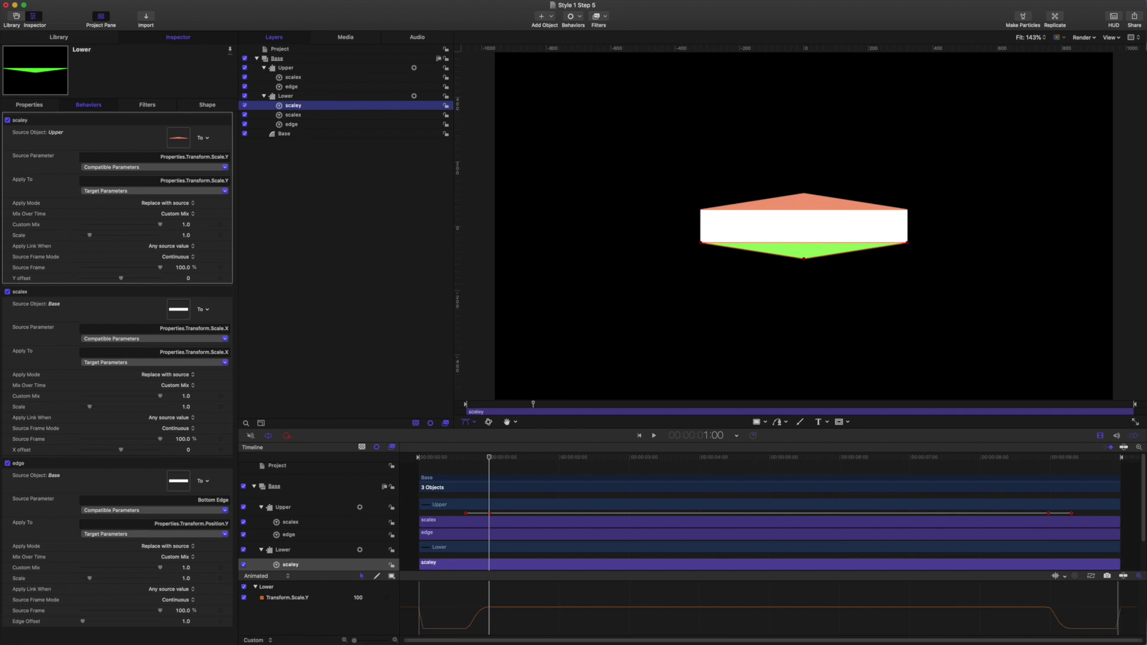
Step: Play the animation from the start to check both halves animate together
click(639, 435)
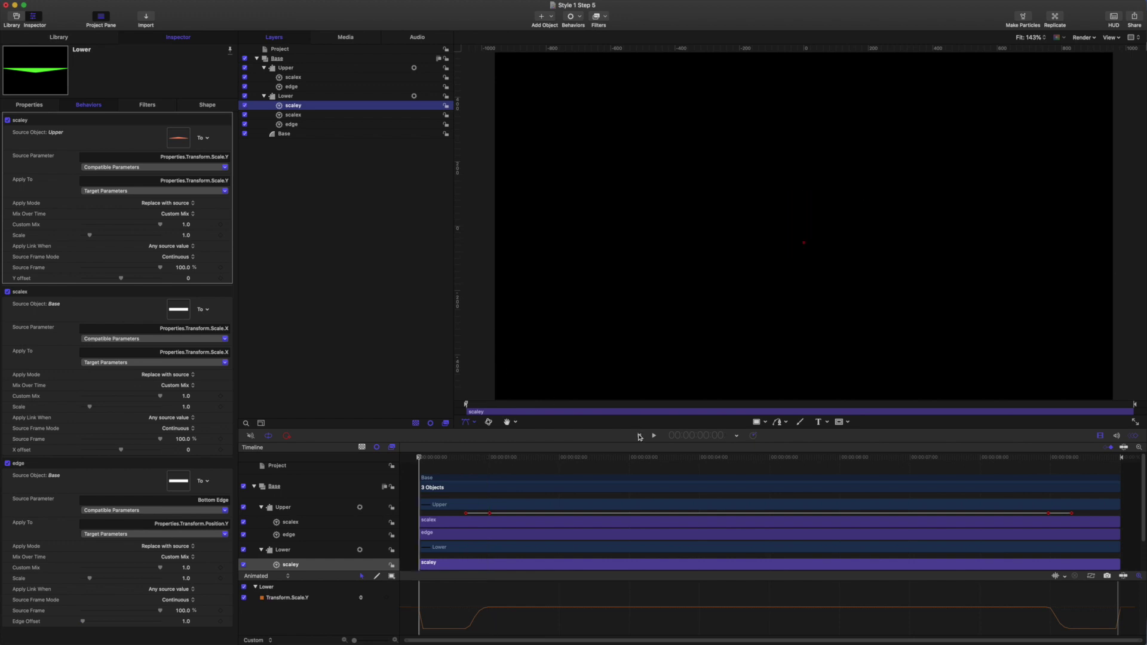
key(space)
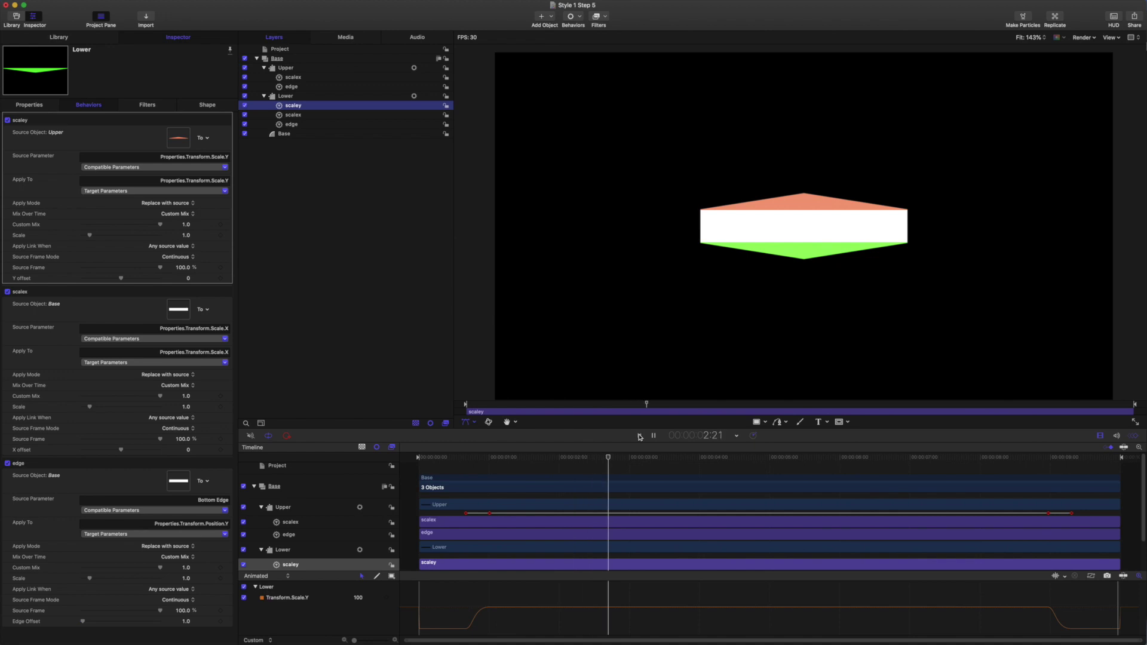
key(space)
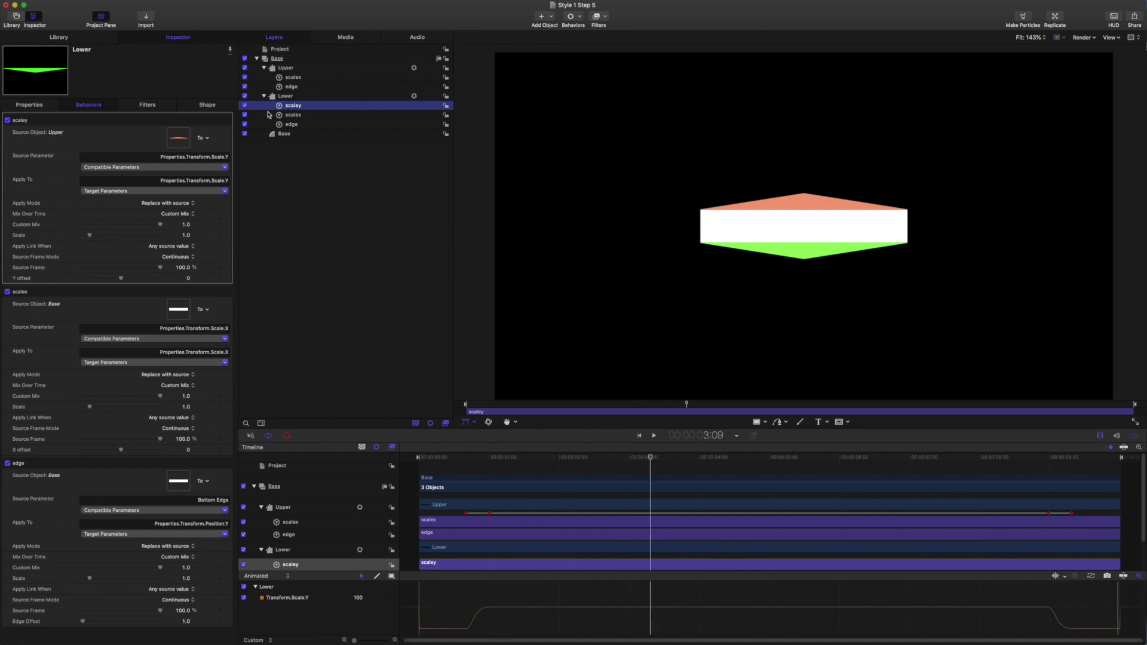
Step: Link Upper's Fill Color to Base with a Link behavior named 'color'
click(287, 70)
click(188, 108)
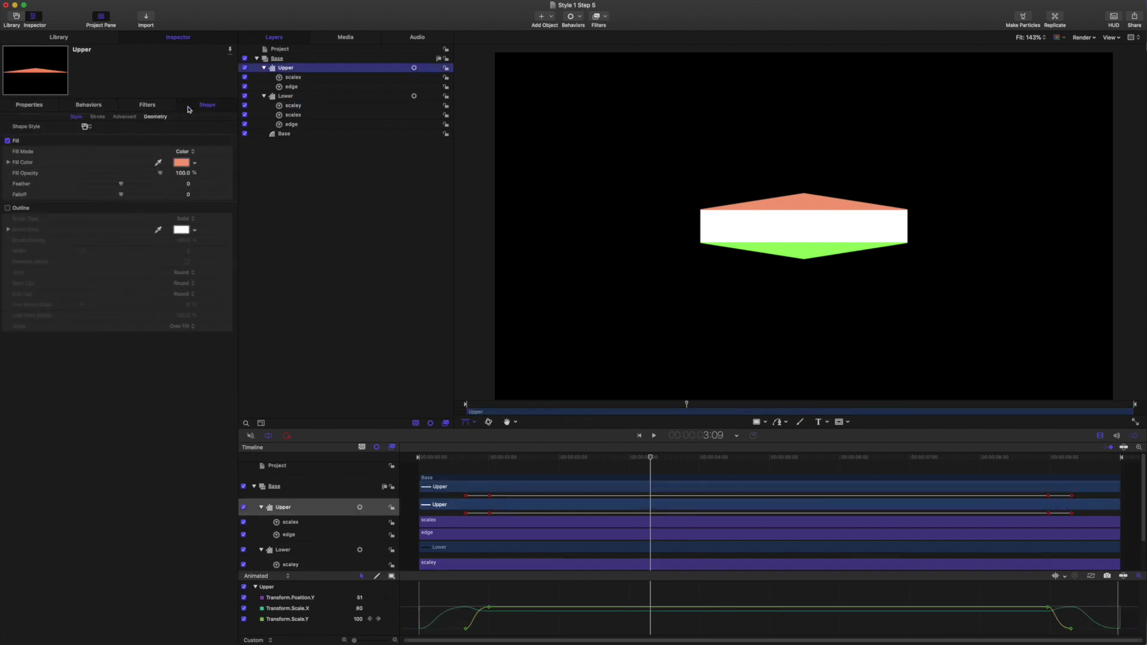
click(227, 164)
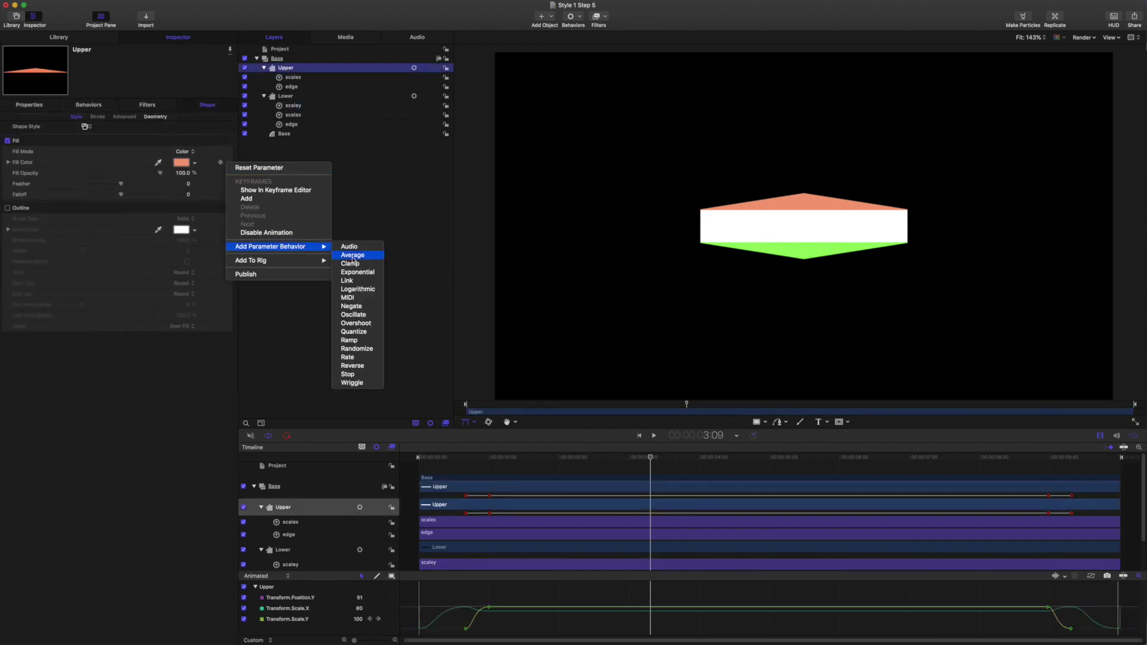
click(304, 175)
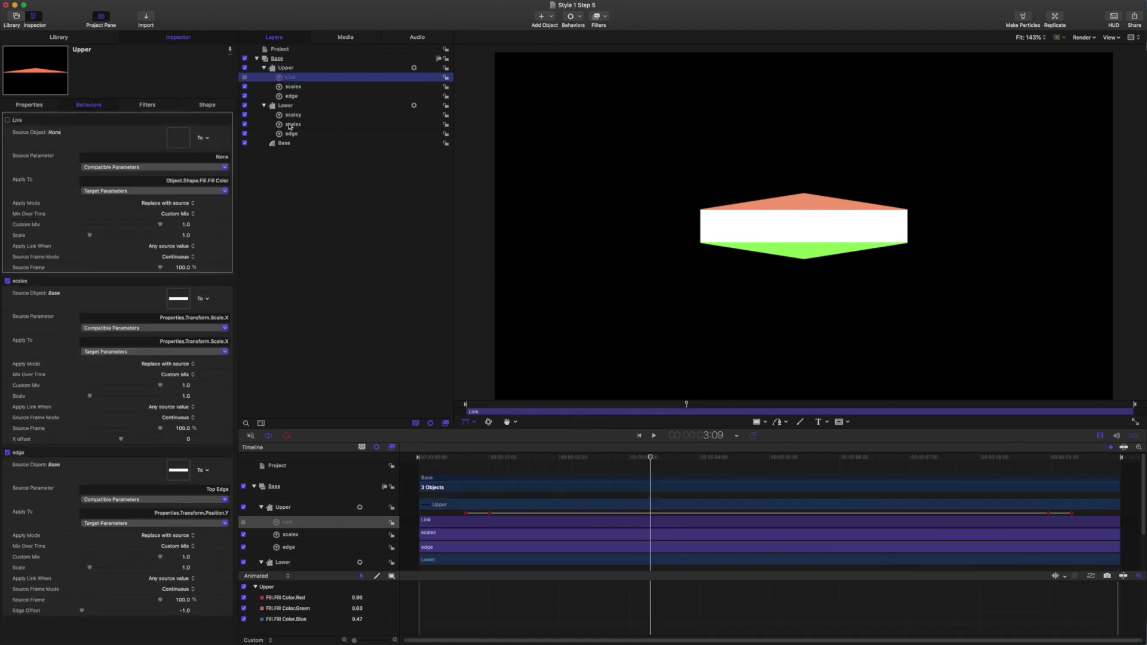
drag(178, 141, 178, 142)
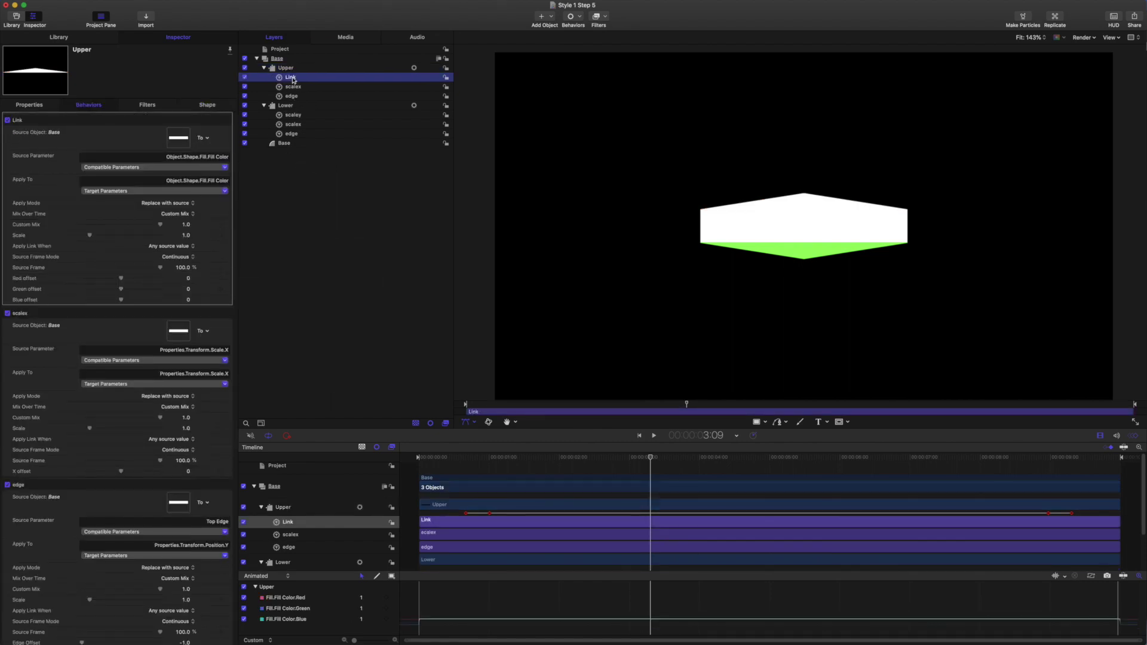
double_click(292, 78)
text(color)
key(Return)
Step: Paste the 'color' link into Lower, keep the name 'color', and play from the start
click(289, 106)
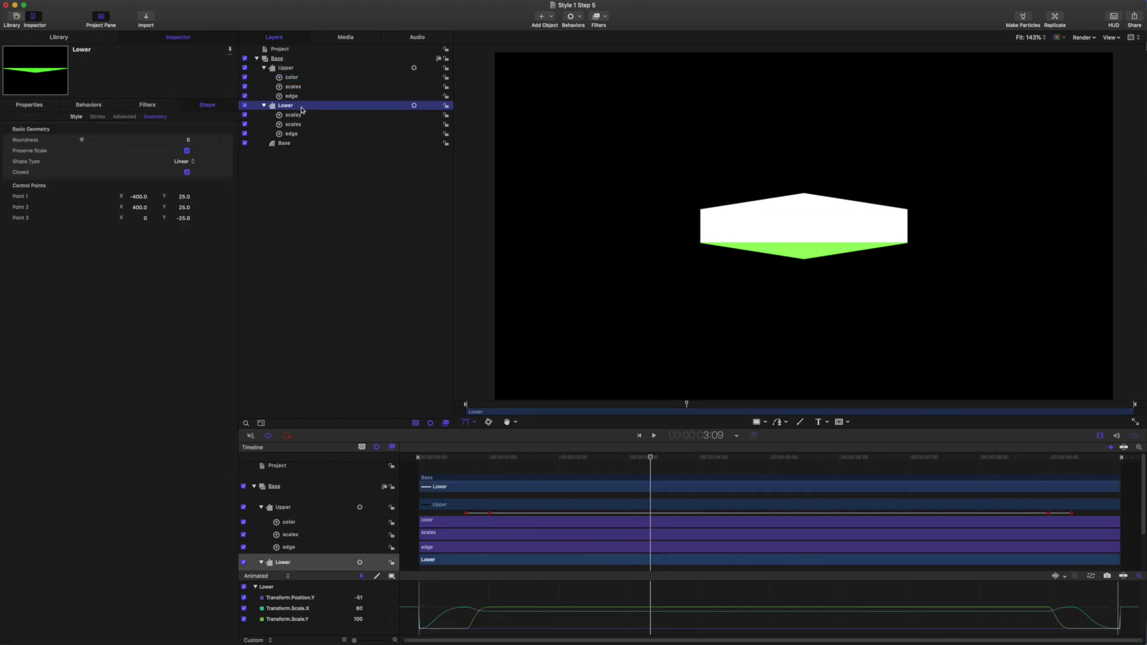
key(super+v)
double_click(308, 115)
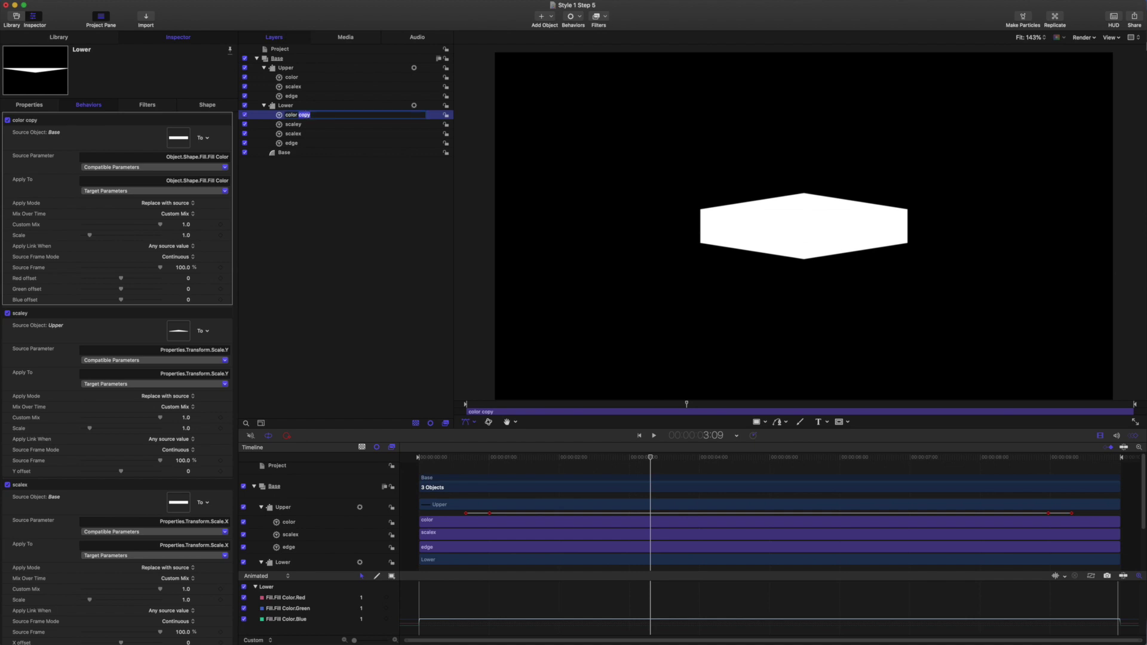
key(BackSpace)
key(BackSpace)
key(Return)
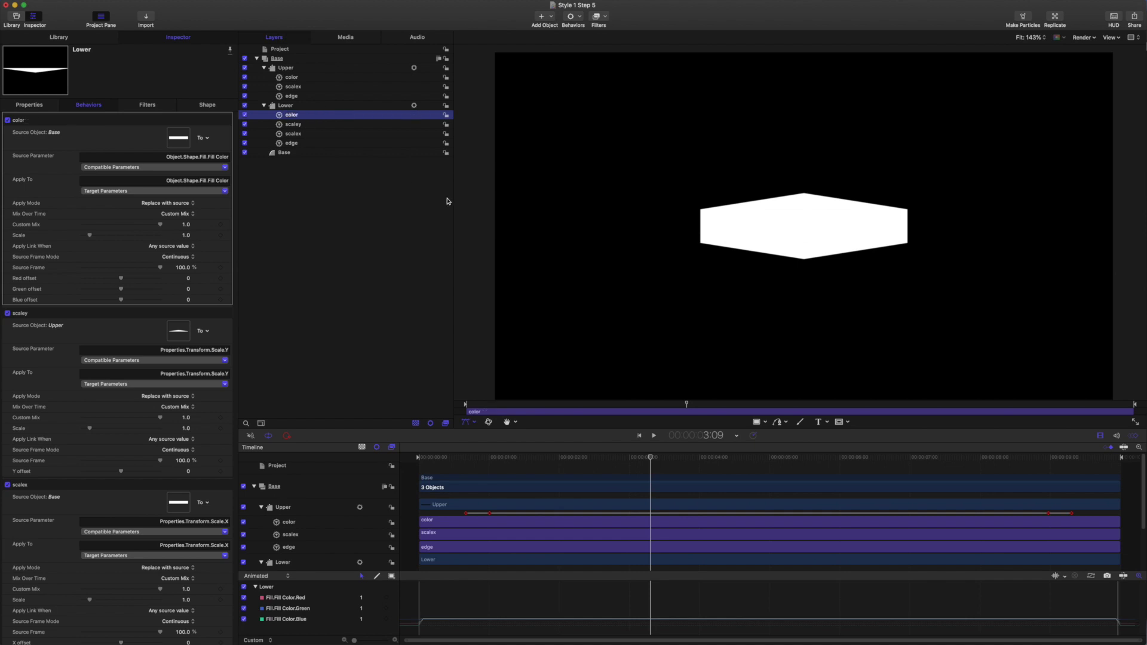
click(639, 436)
click(654, 437)
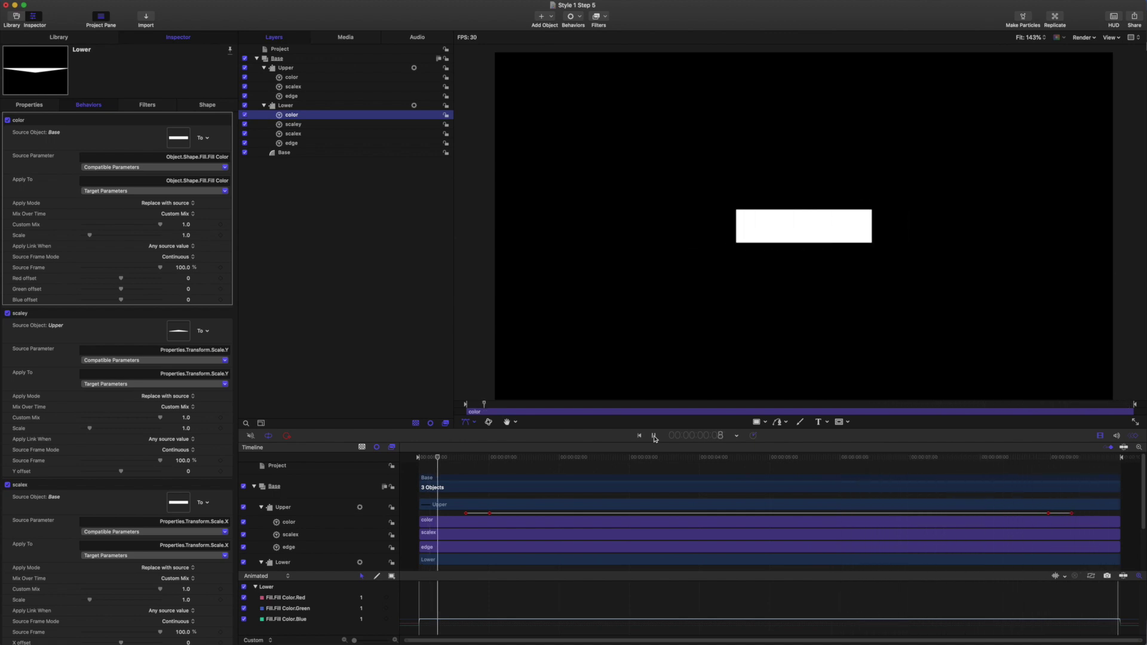
click(654, 436)
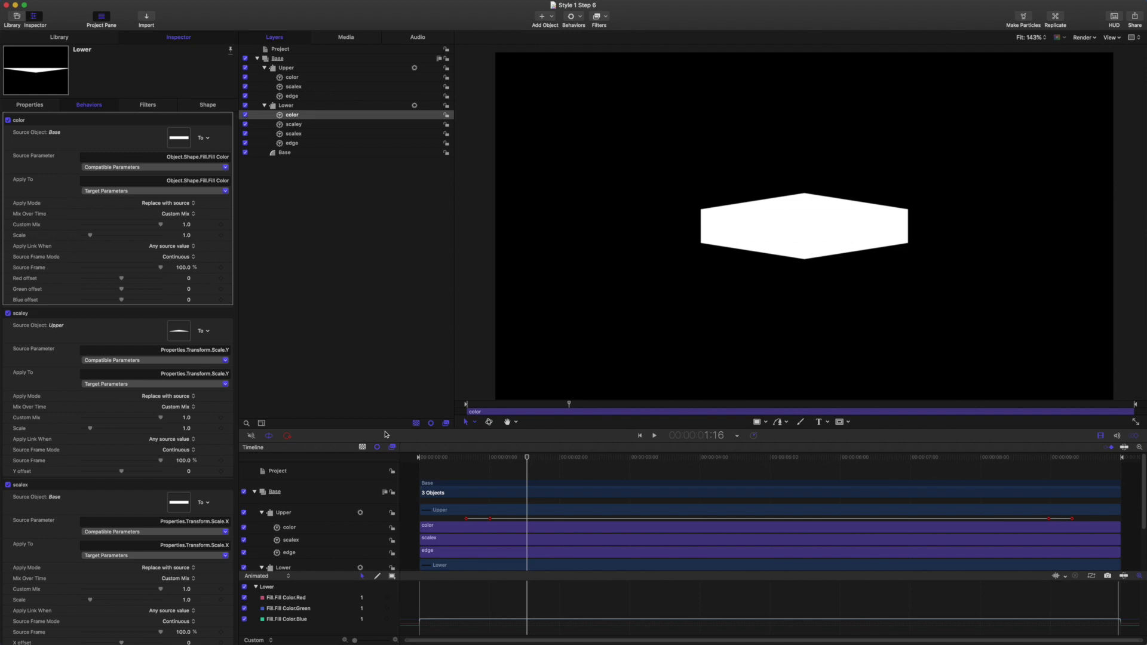
key(Home)
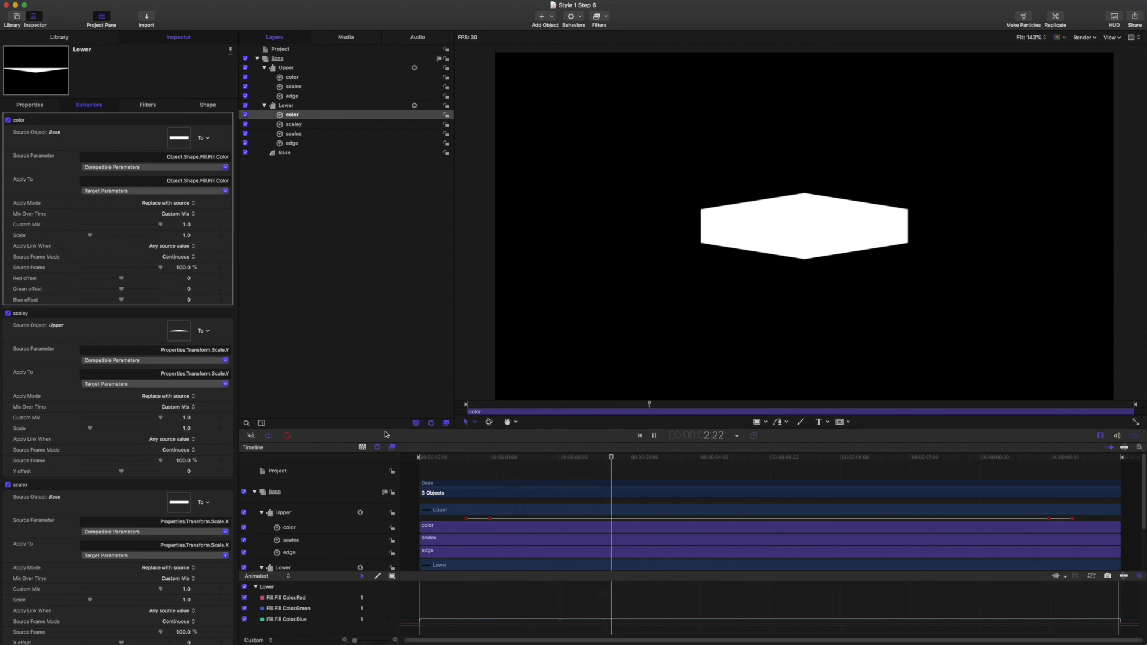
key(space)
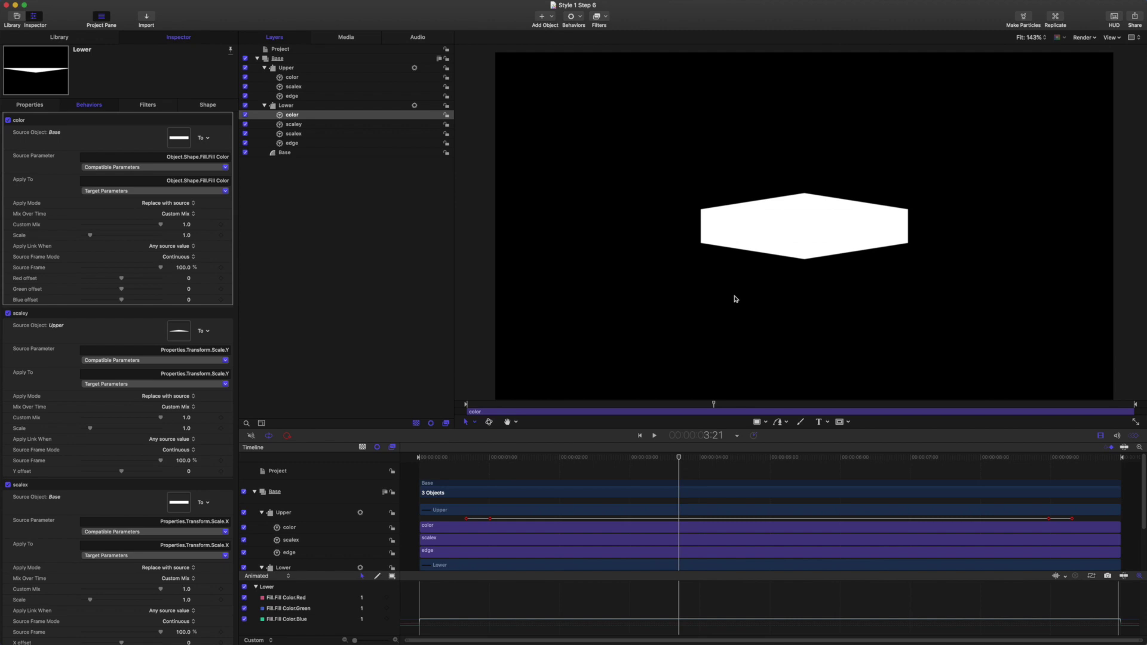
Step: Toggle the Lower and Upper layers off and back on, then select Upper
click(244, 106)
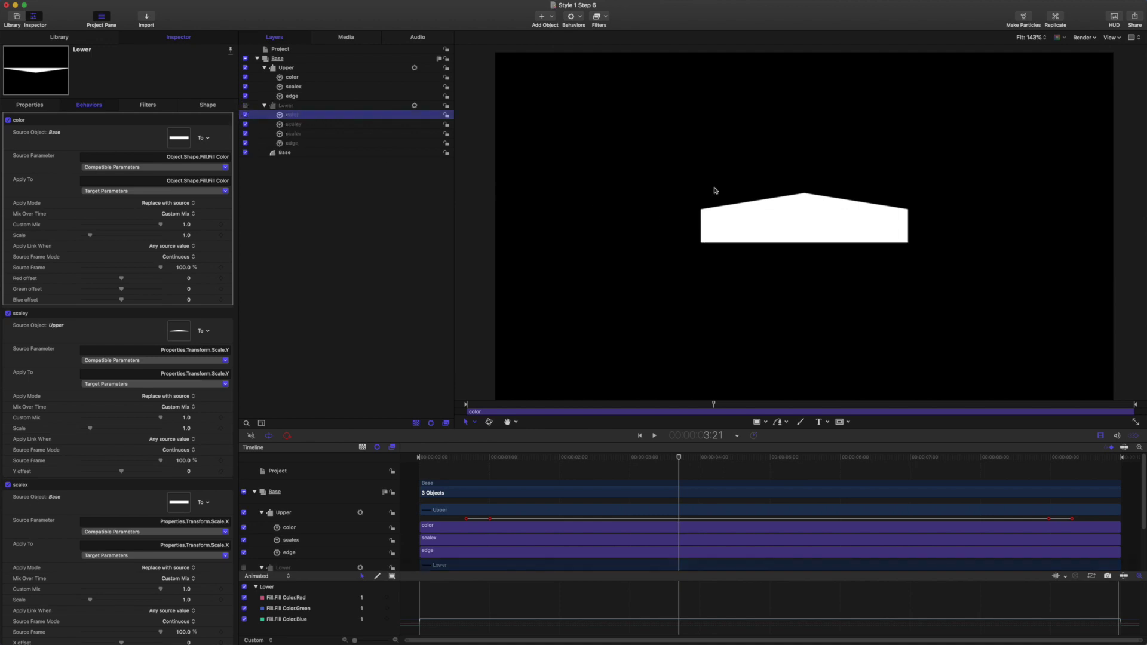
click(245, 105)
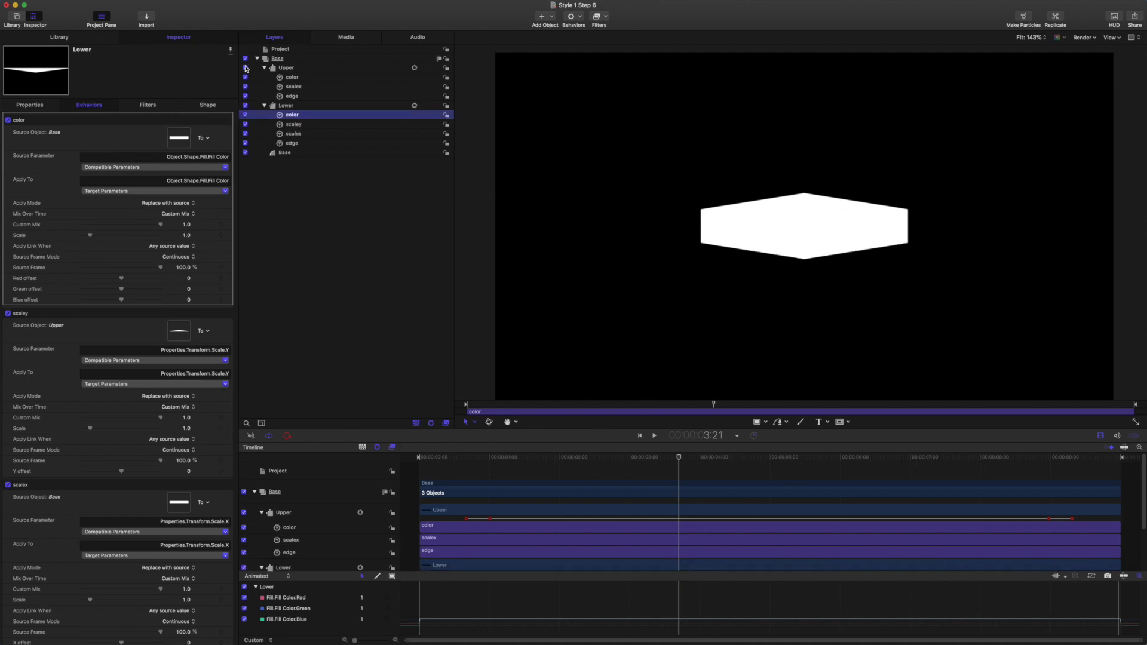
click(244, 68)
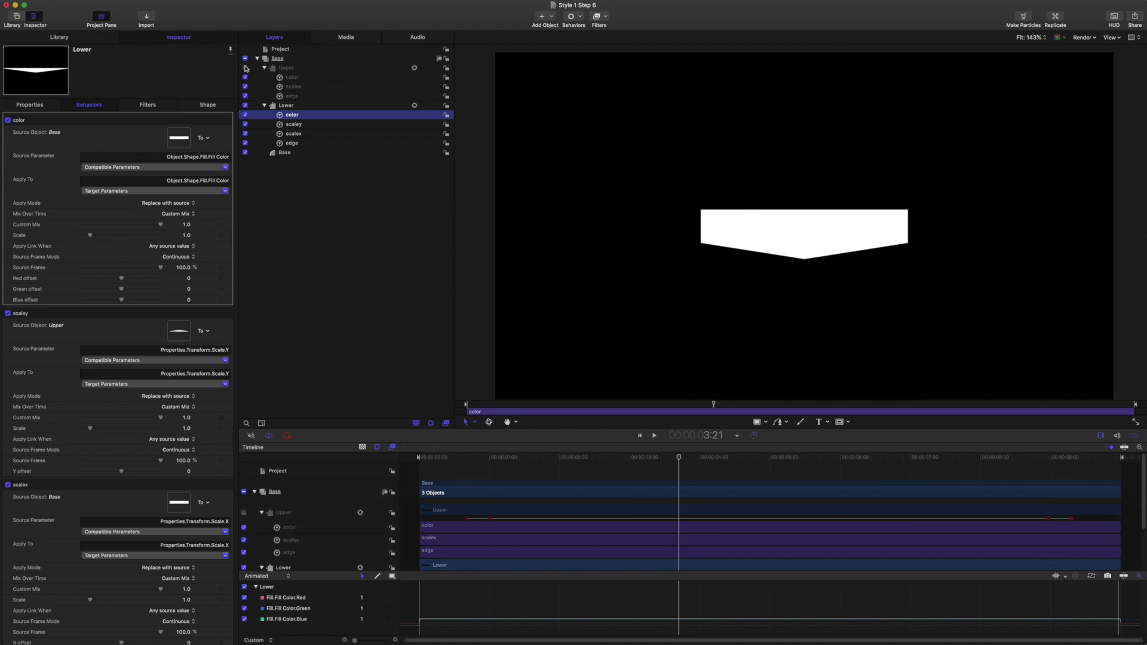
click(245, 68)
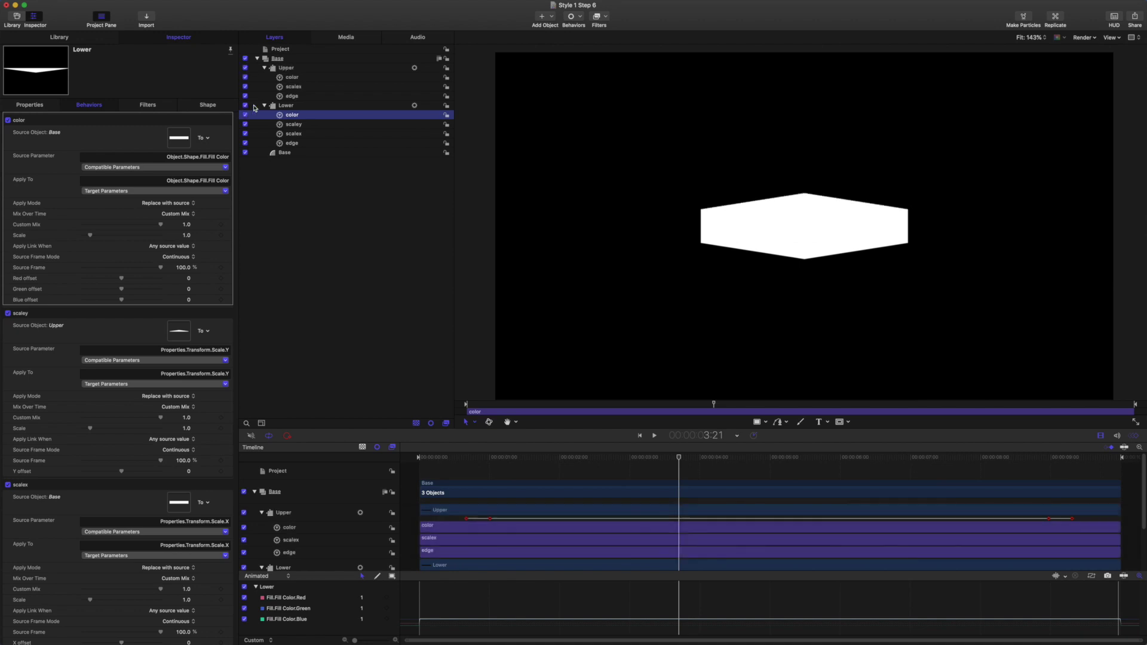
click(290, 70)
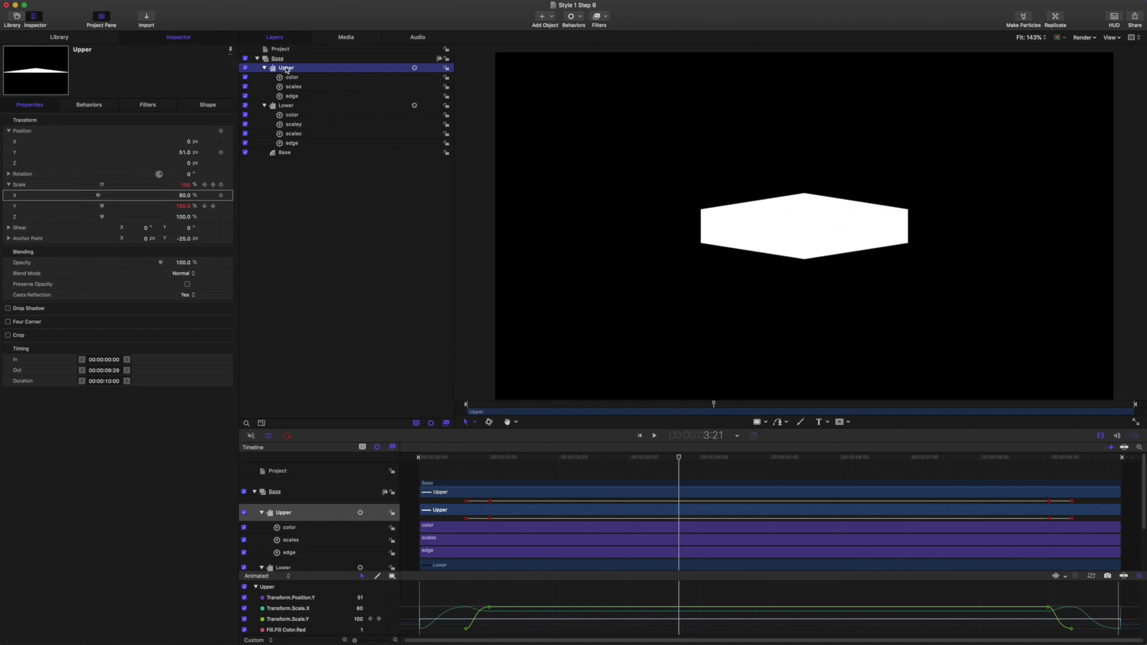
Step: Using Edit Points, make Upper's top point Smooth and hide the overlays
click(476, 422)
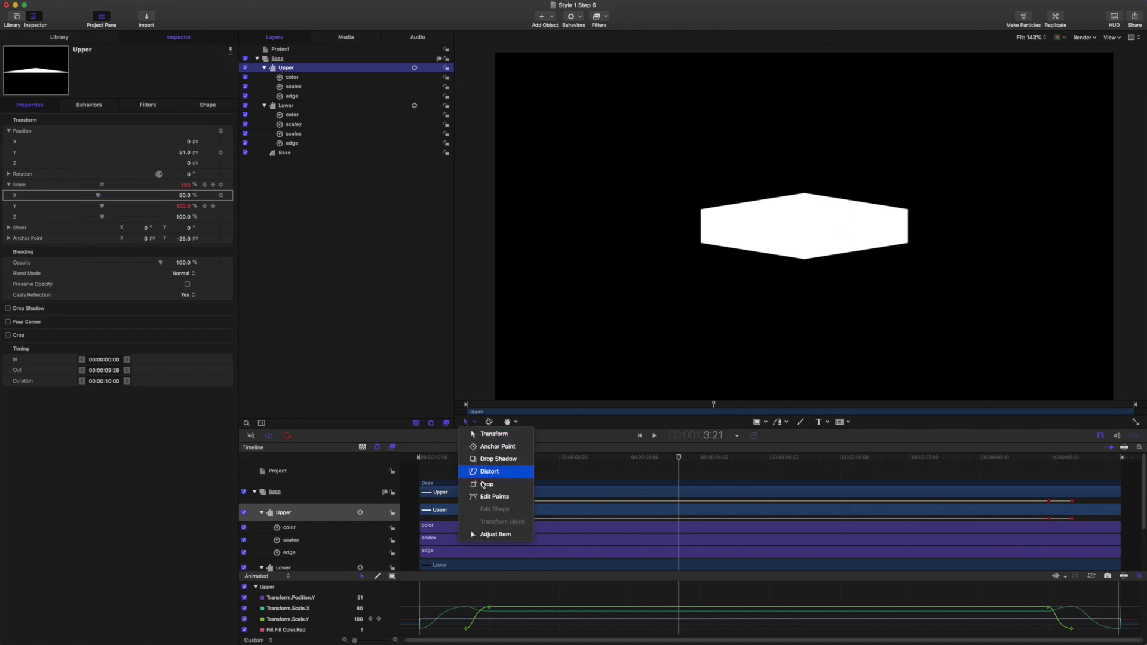
click(486, 497)
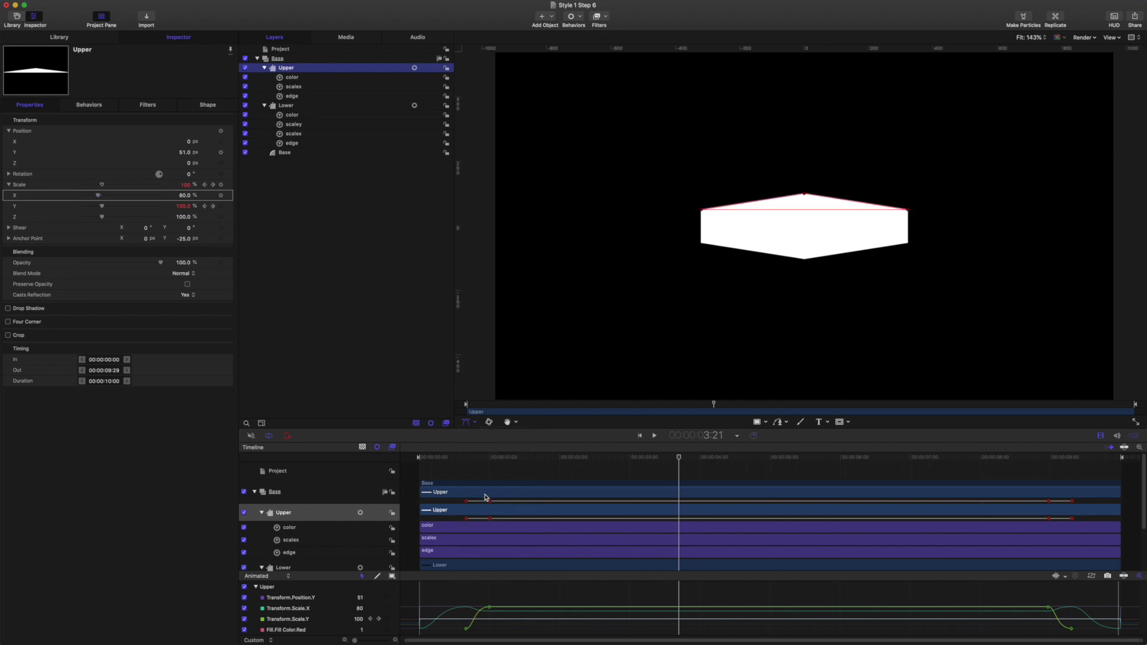
right_click(805, 195)
click(825, 206)
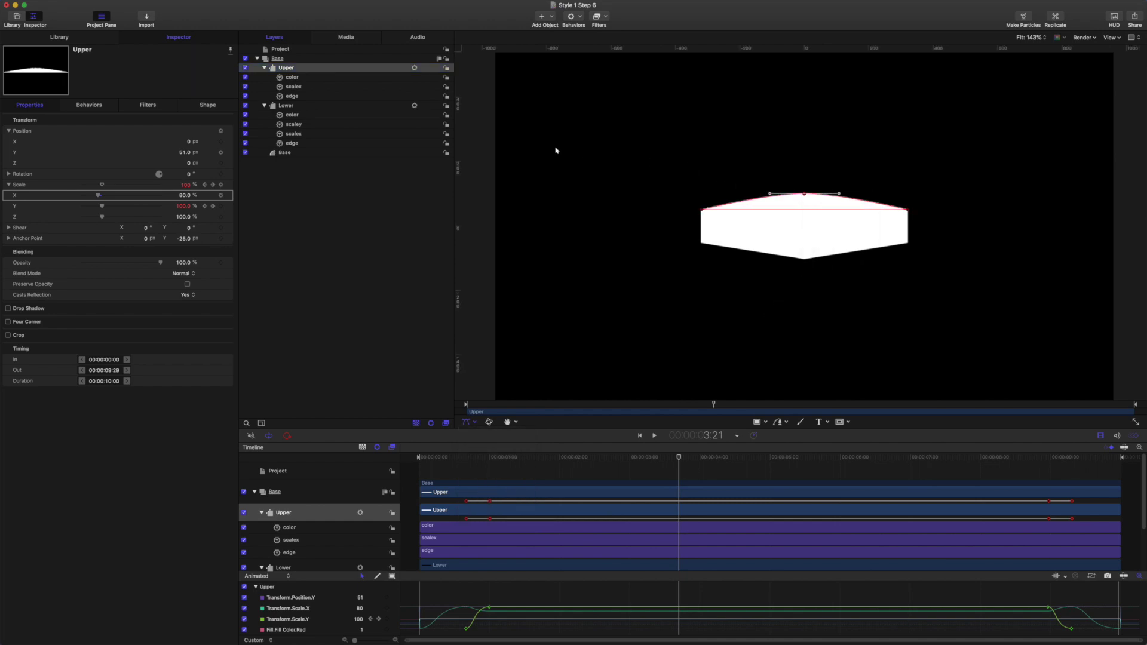
key(super+slash)
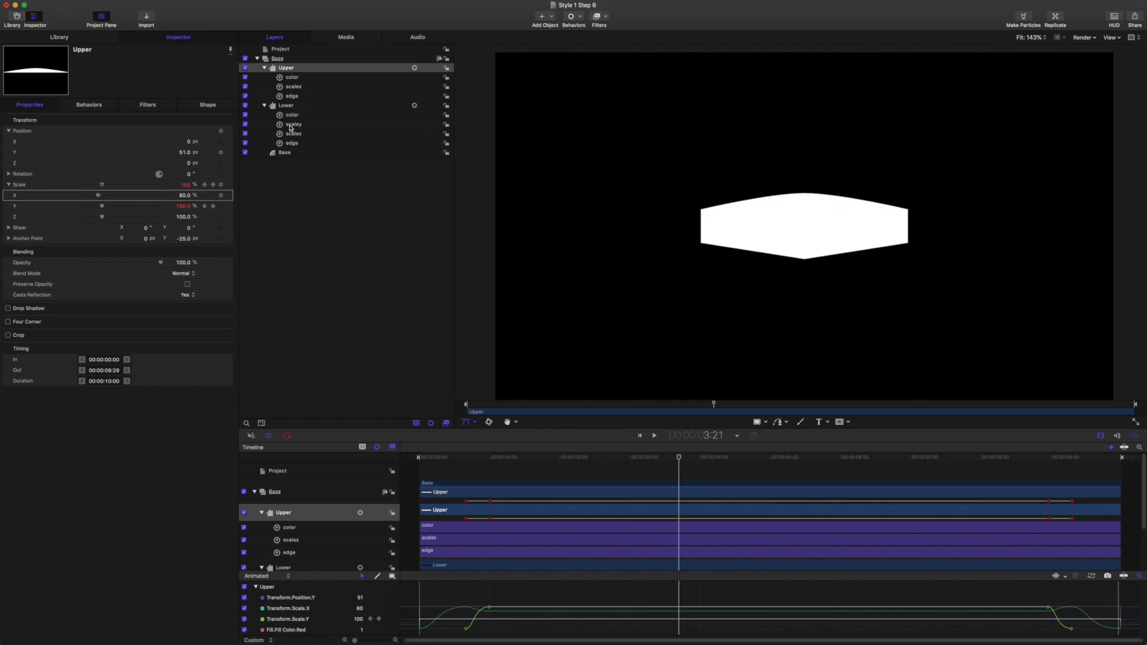
Step: Make Lower's bottom point Smooth and hide the overlays
click(287, 106)
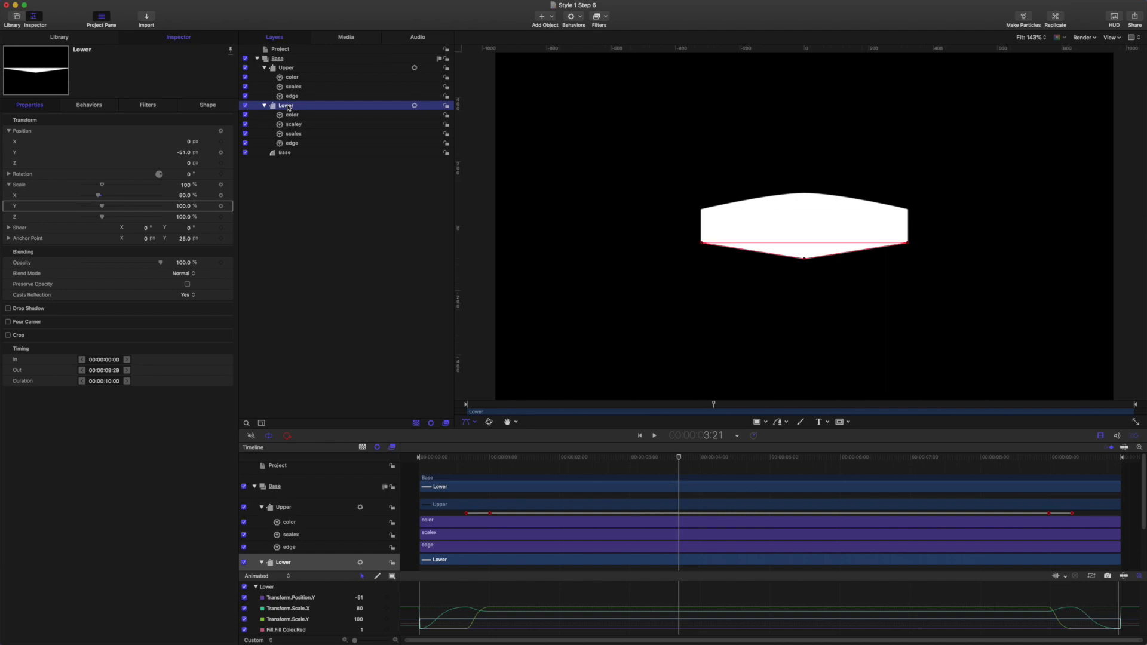
right_click(804, 258)
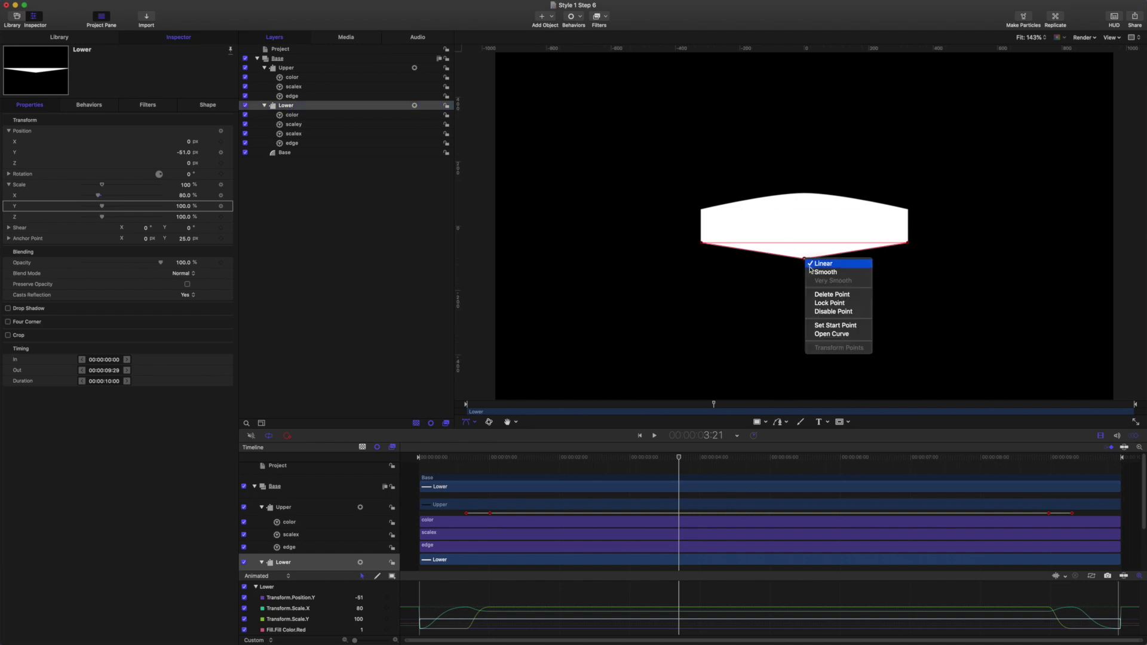
click(823, 271)
key(super+slash)
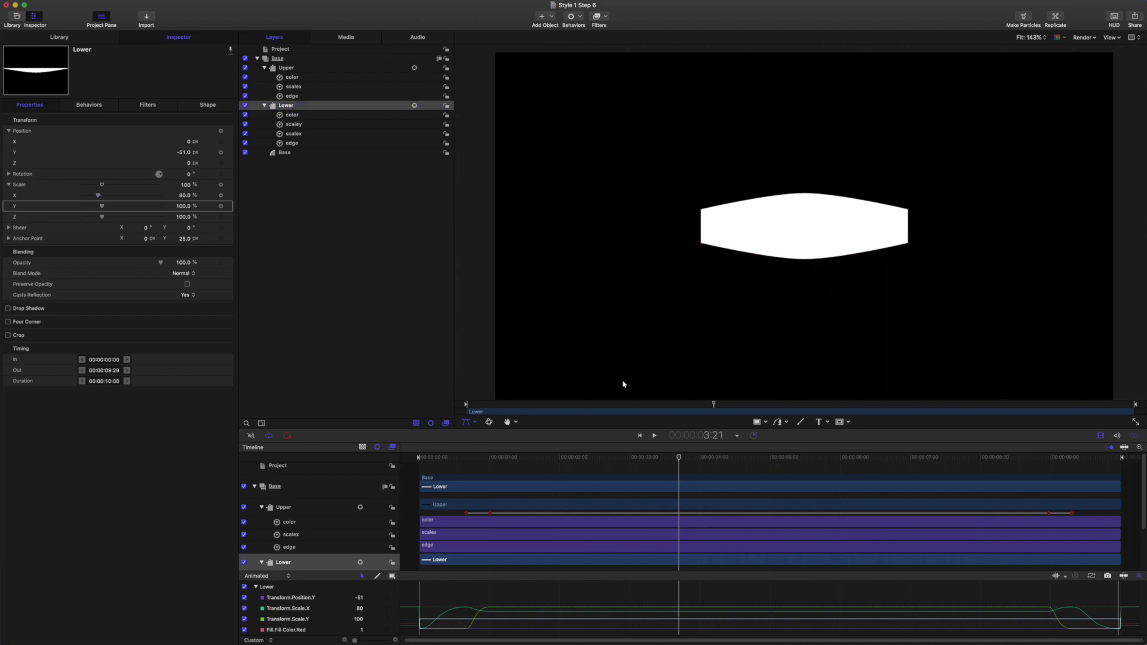
Step: Rewind and play the animation until the ribbon opens, then stop
drag(679, 457, 418, 457)
key(space)
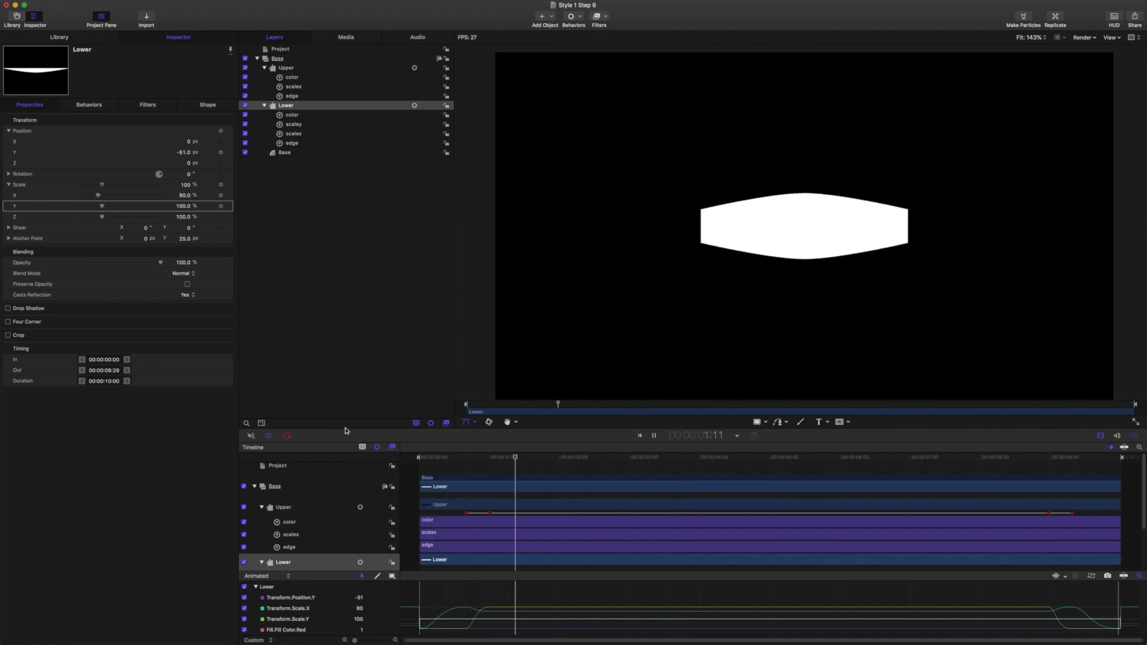
key(space)
Step: Add vertical guides either side of centre and pull Lower's bottom-curve handles onto them
key(super+slash)
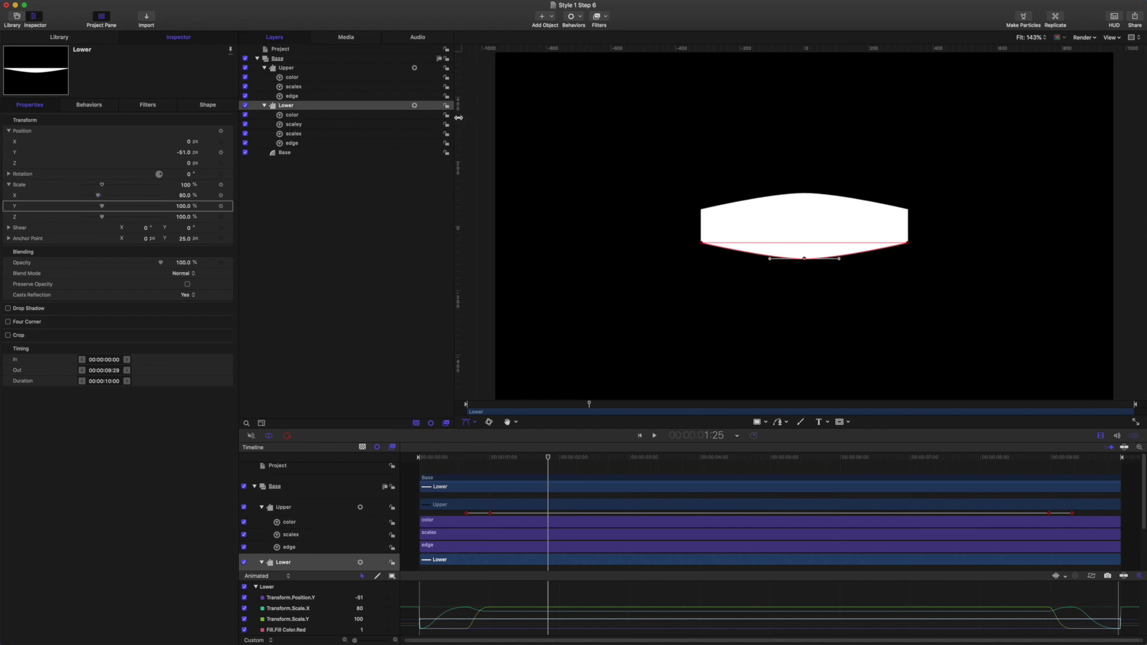
drag(458, 118, 740, 132)
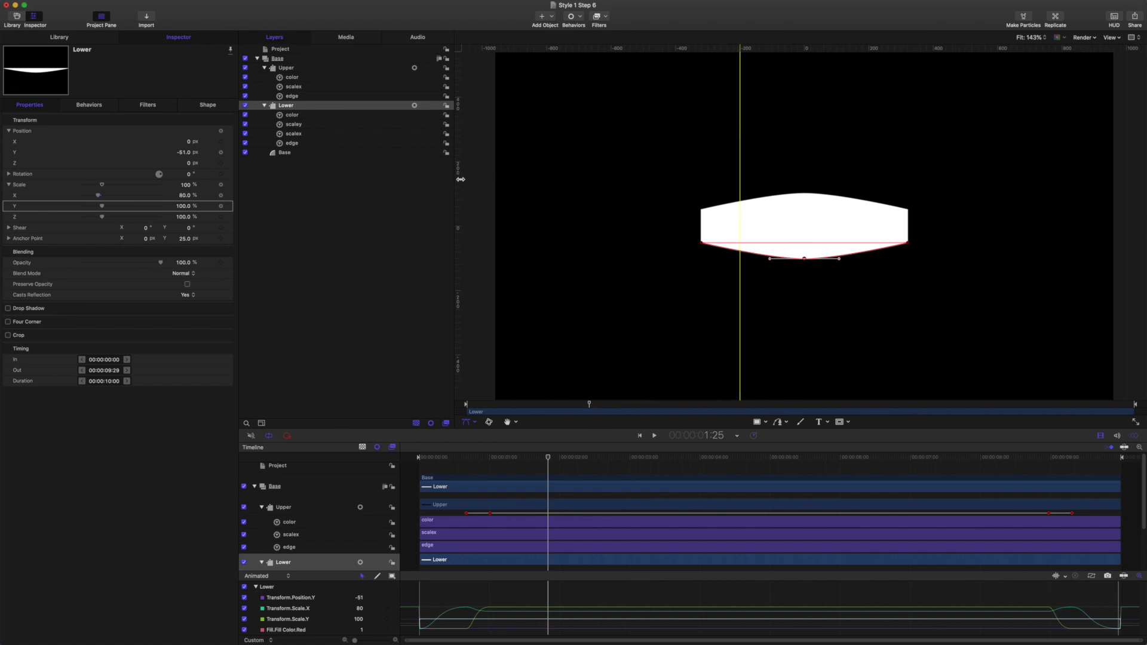
drag(460, 179, 869, 179)
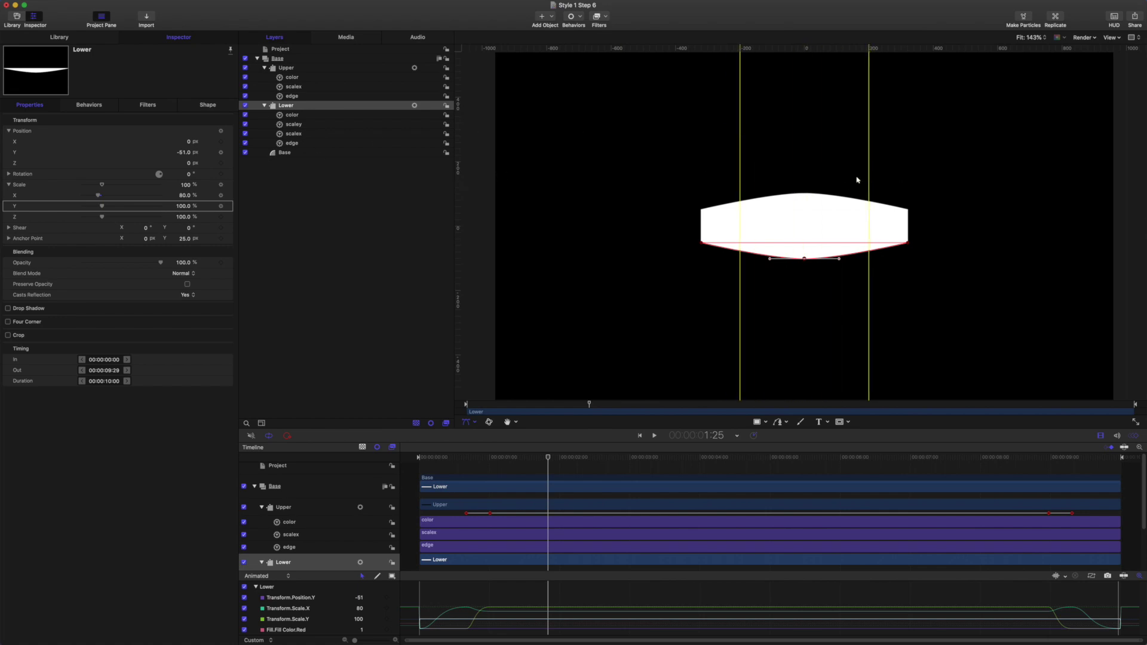
drag(770, 259, 743, 260)
drag(838, 259, 867, 259)
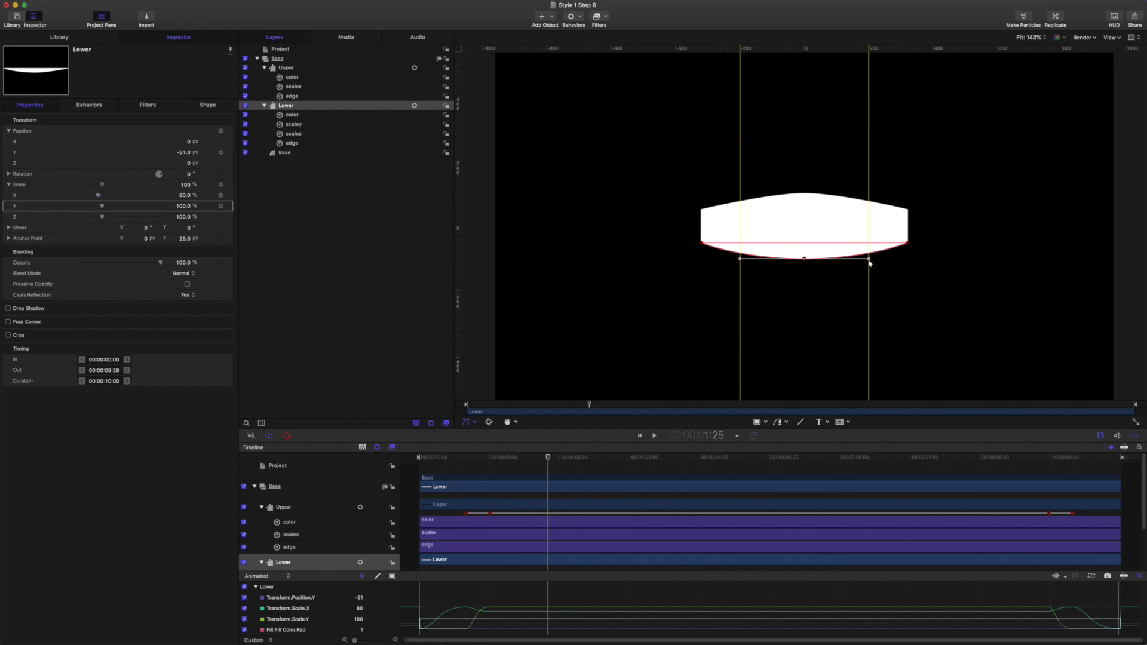
Step: Pull Upper's top-point curve handles out onto the left and right guides
click(288, 67)
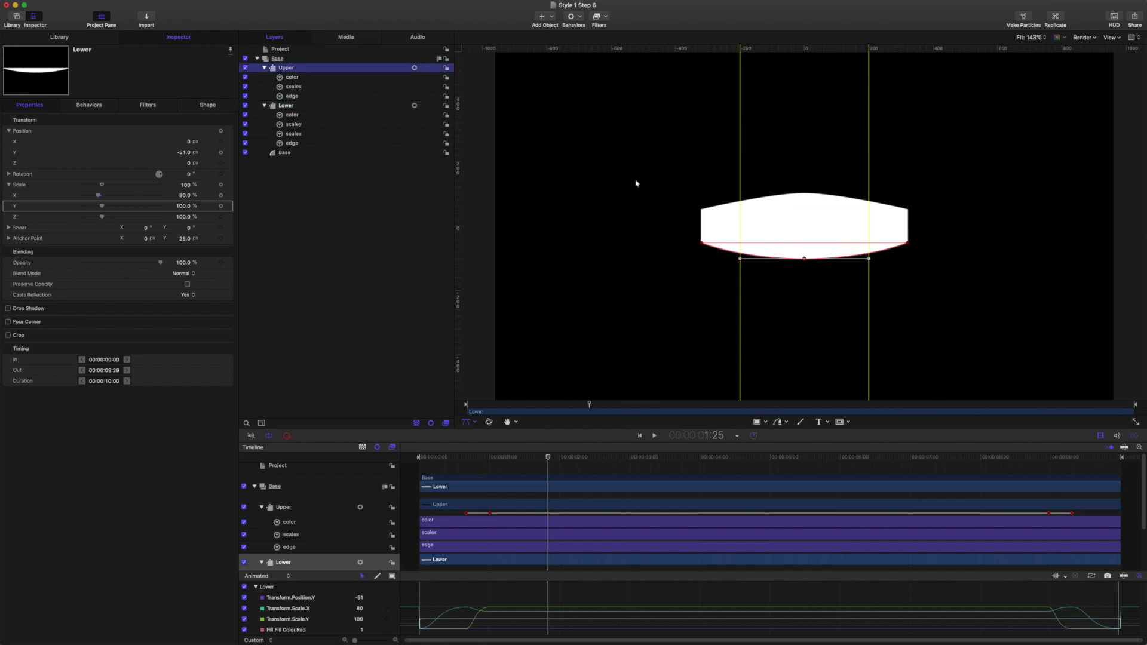
click(793, 182)
click(812, 197)
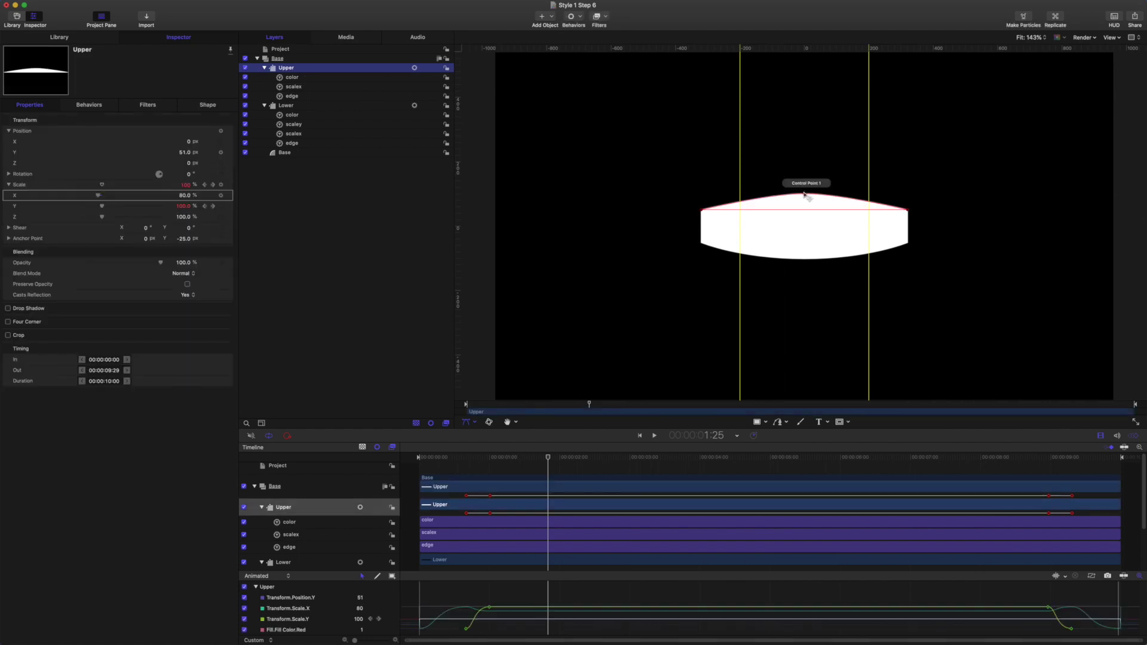
click(805, 194)
drag(758, 194, 742, 195)
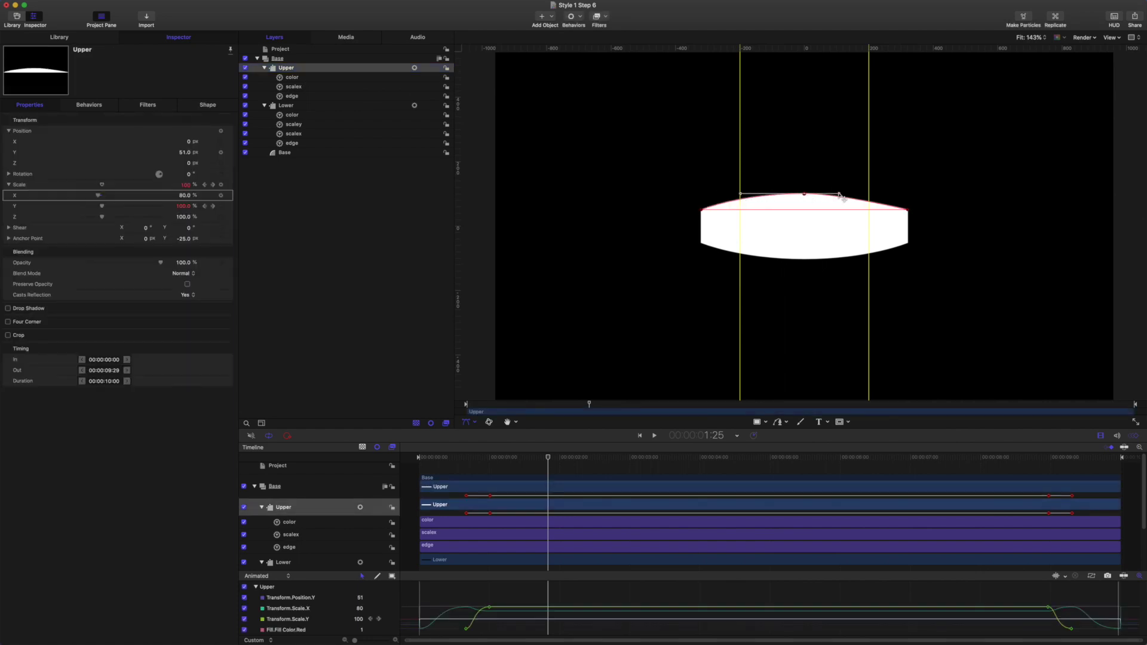
drag(839, 196, 869, 195)
Step: Hide the overlays and play the animation from the start to check the curves
drag(546, 457, 521, 456)
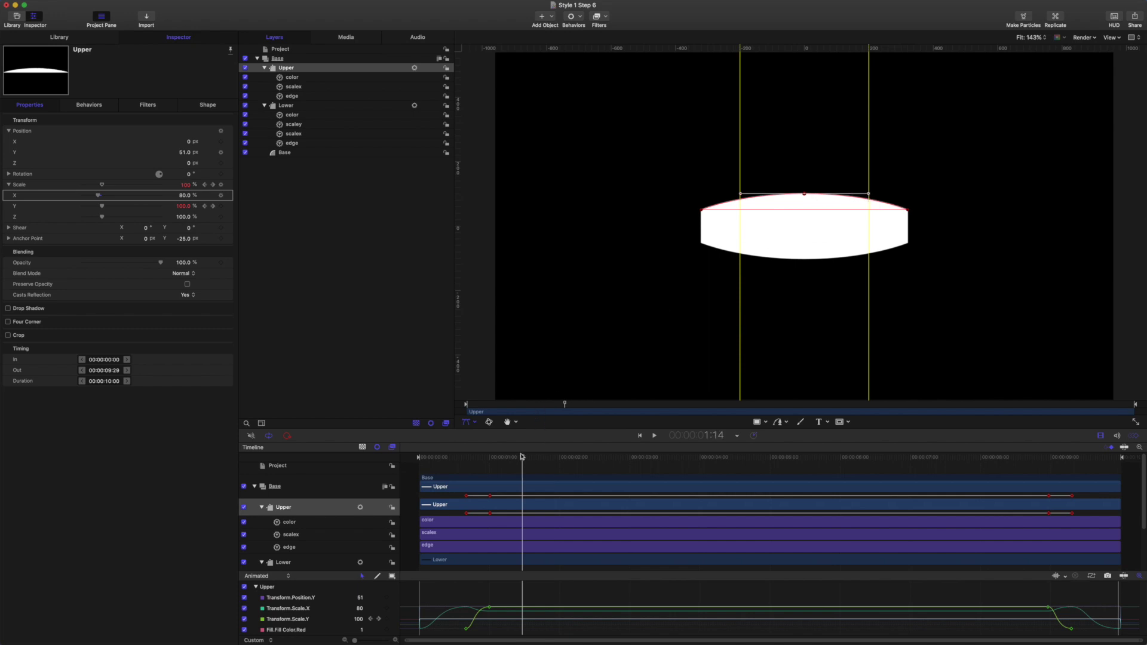
key(super+slash)
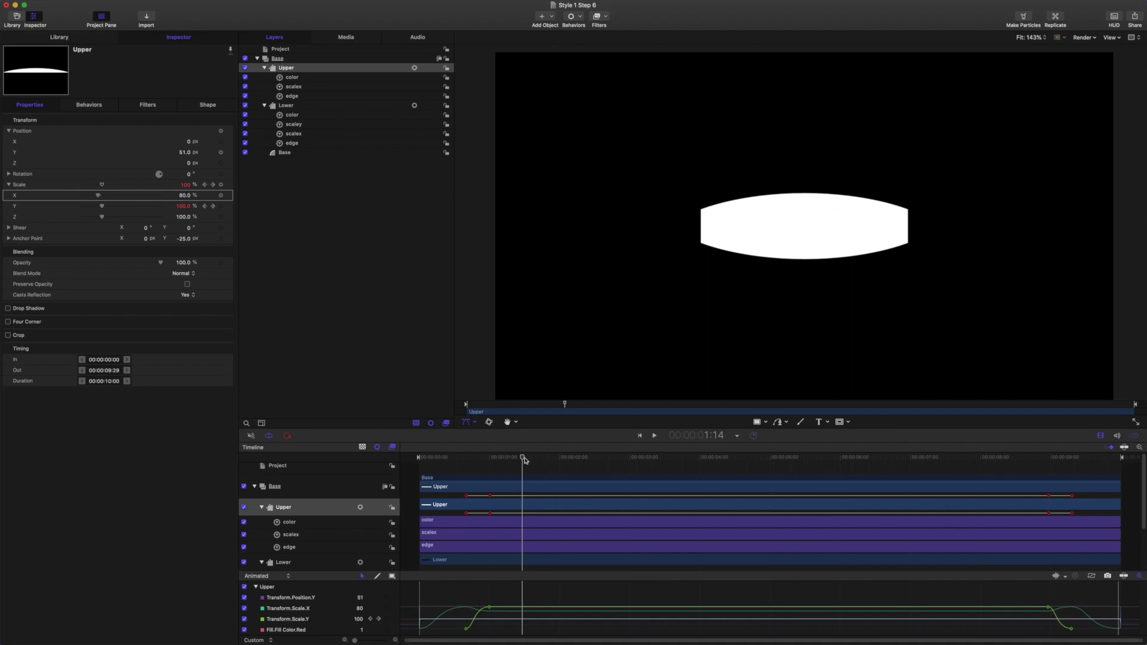
key(Home)
key(space)
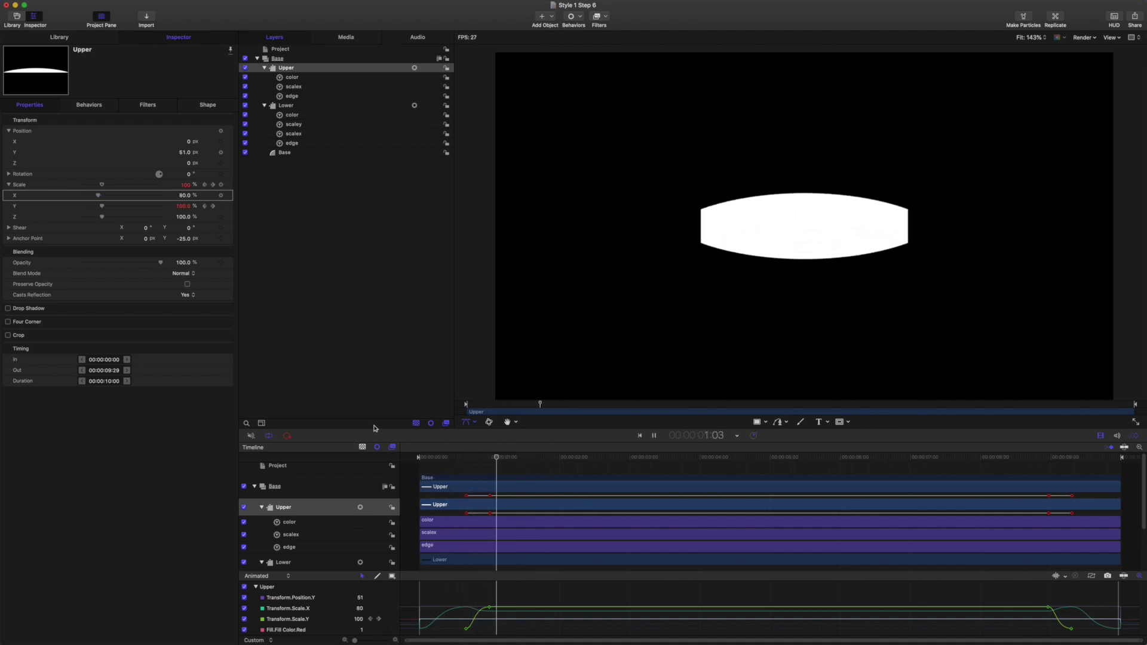
key(space)
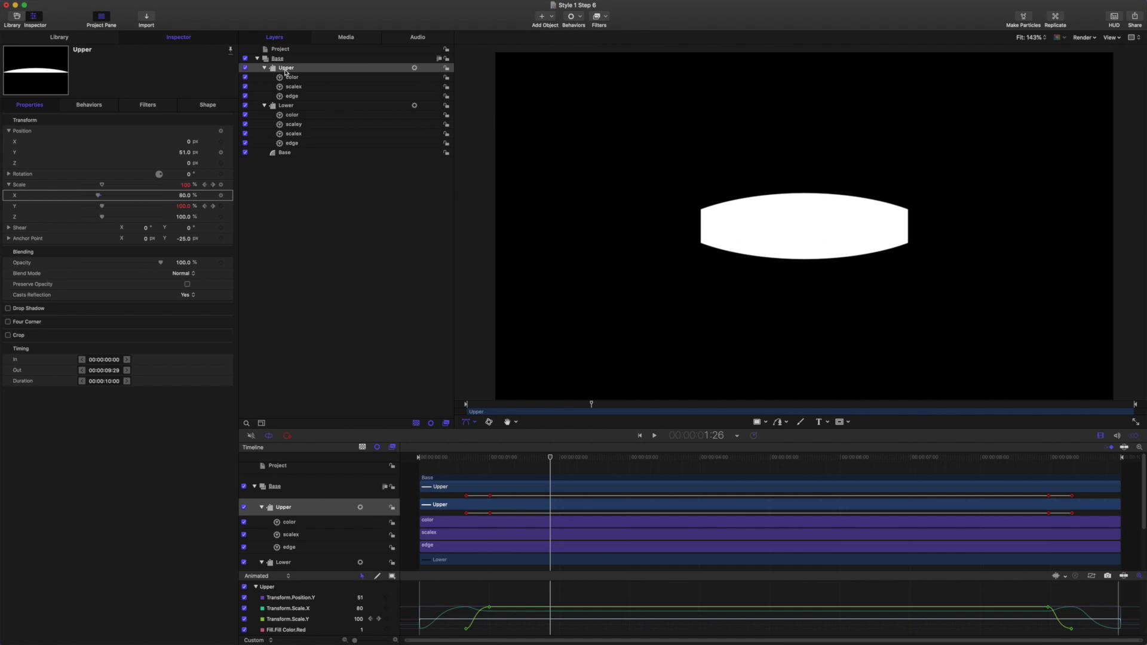
Step: In Upper's Geometry, shift Point 1 horizontally to test, then set X back to 0
click(206, 108)
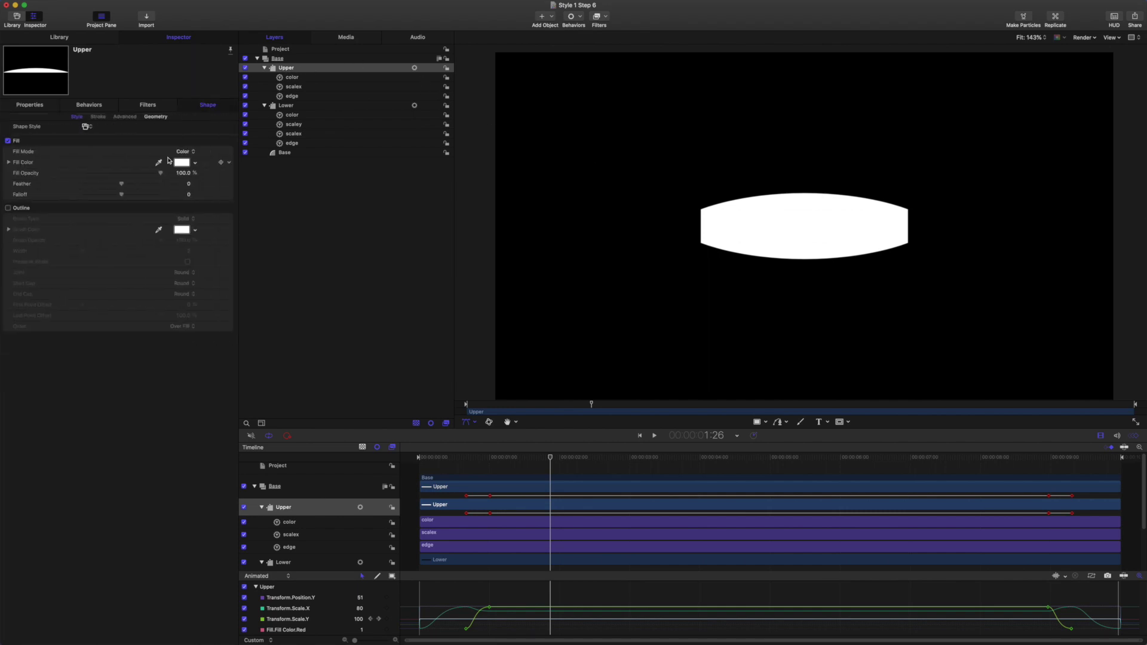
click(157, 118)
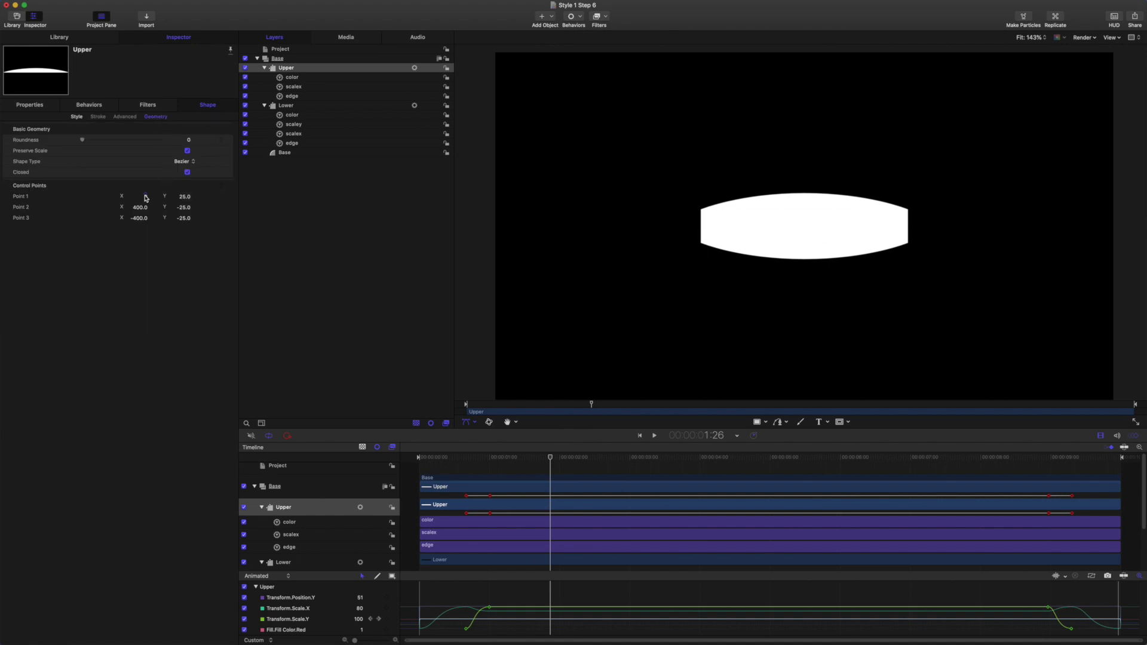
drag(145, 197, 185, 195)
text(0)
key(Return)
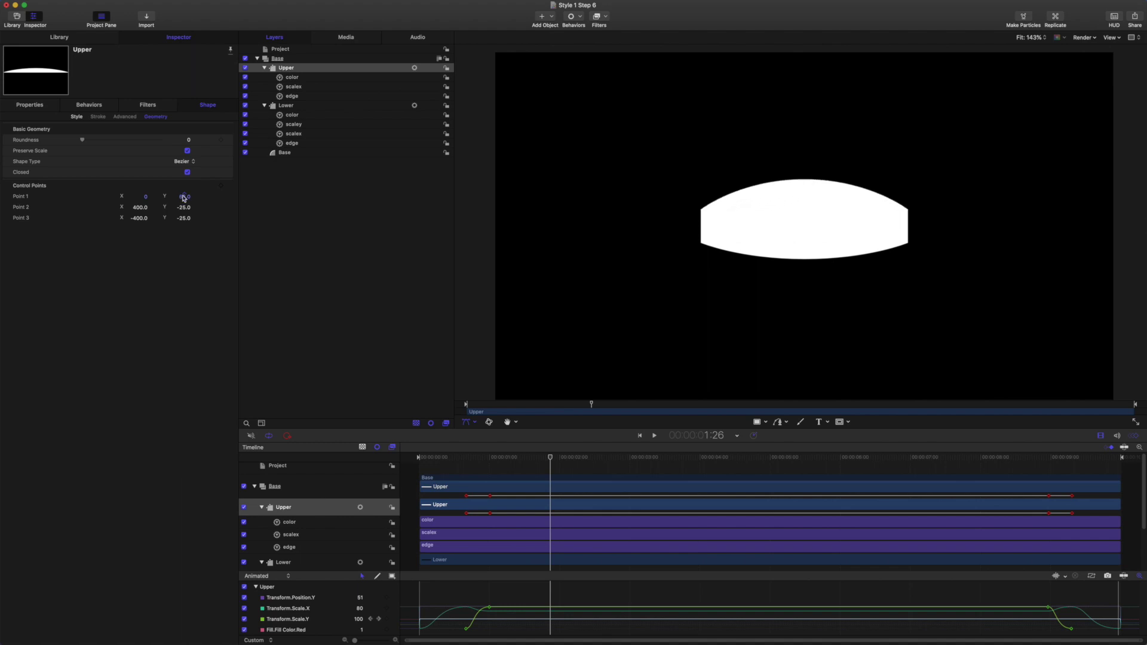
Step: Preview the top half with Lower hidden, then undo back to Point 1 Y 25
click(245, 105)
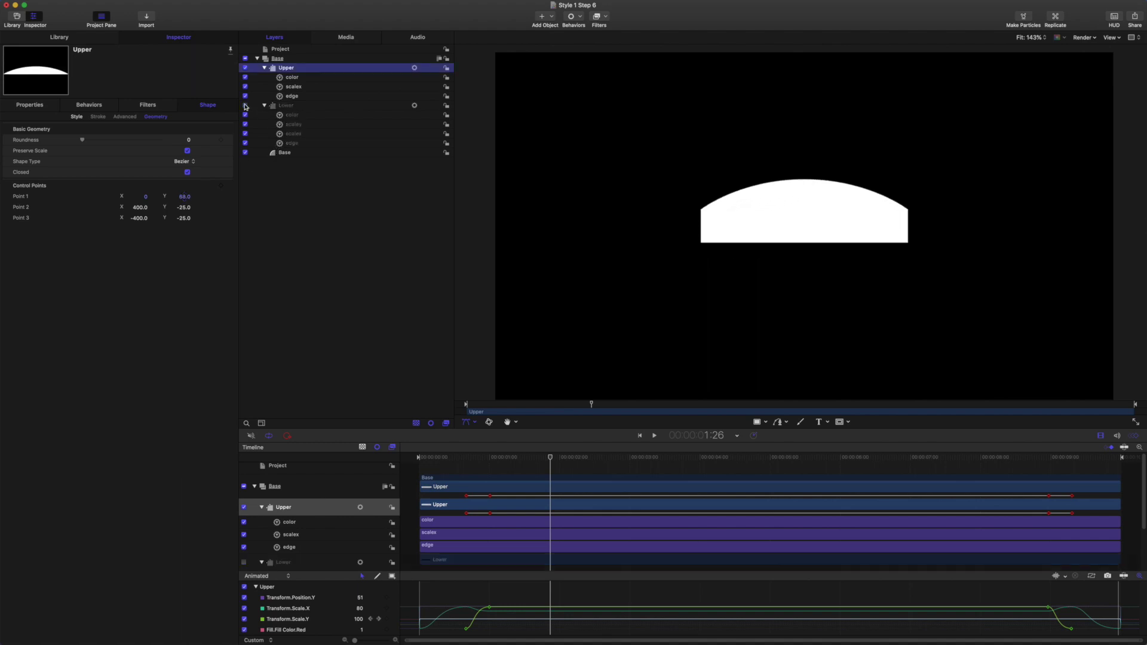
drag(550, 463, 389, 448)
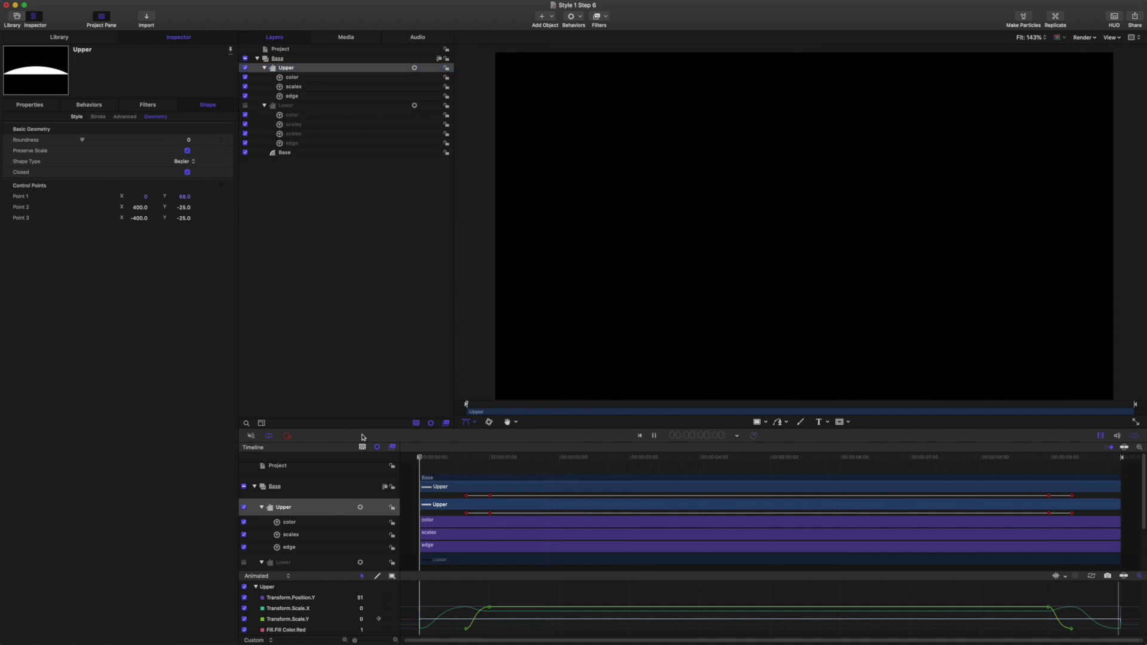
key(space)
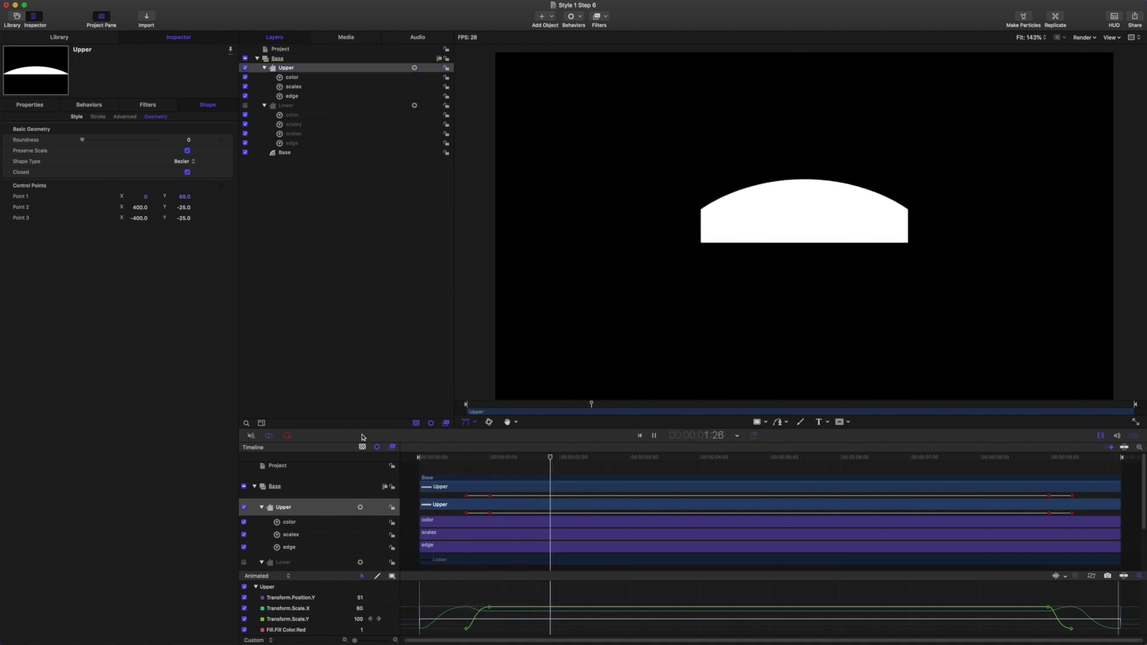
key(space)
key(super+z)
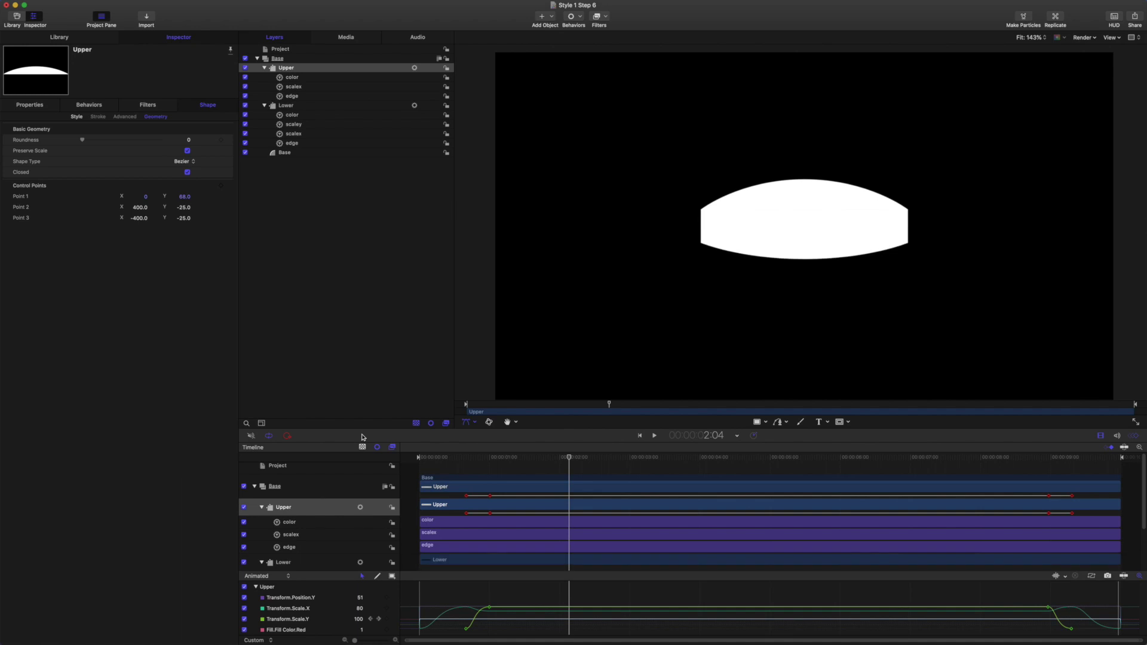
key(super+z)
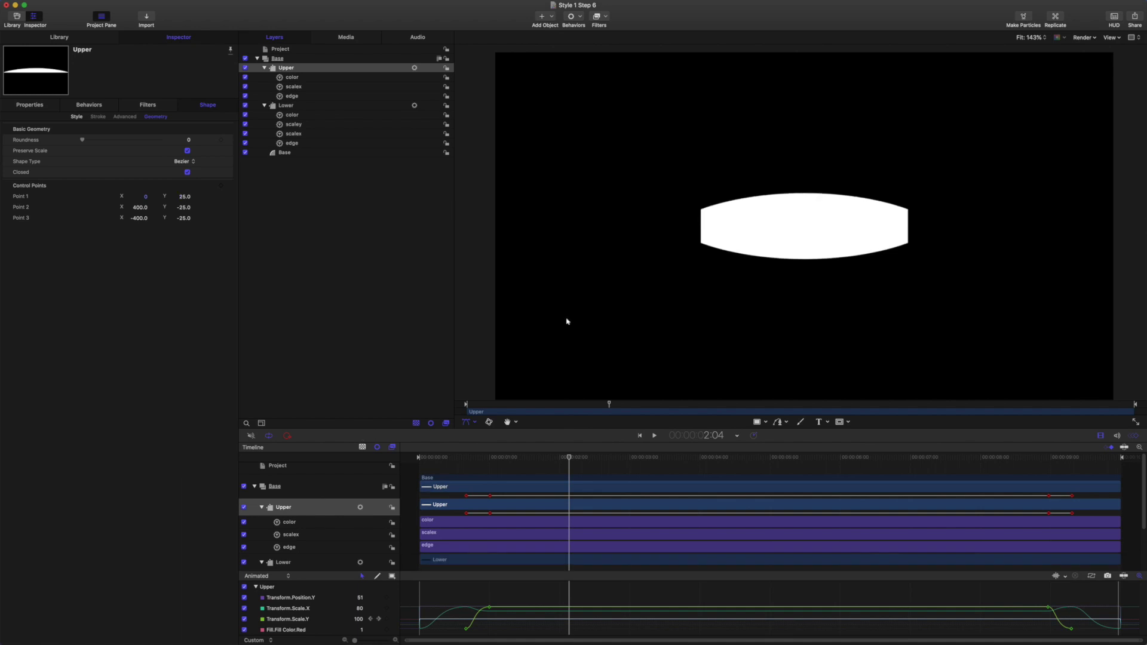
key(super+z)
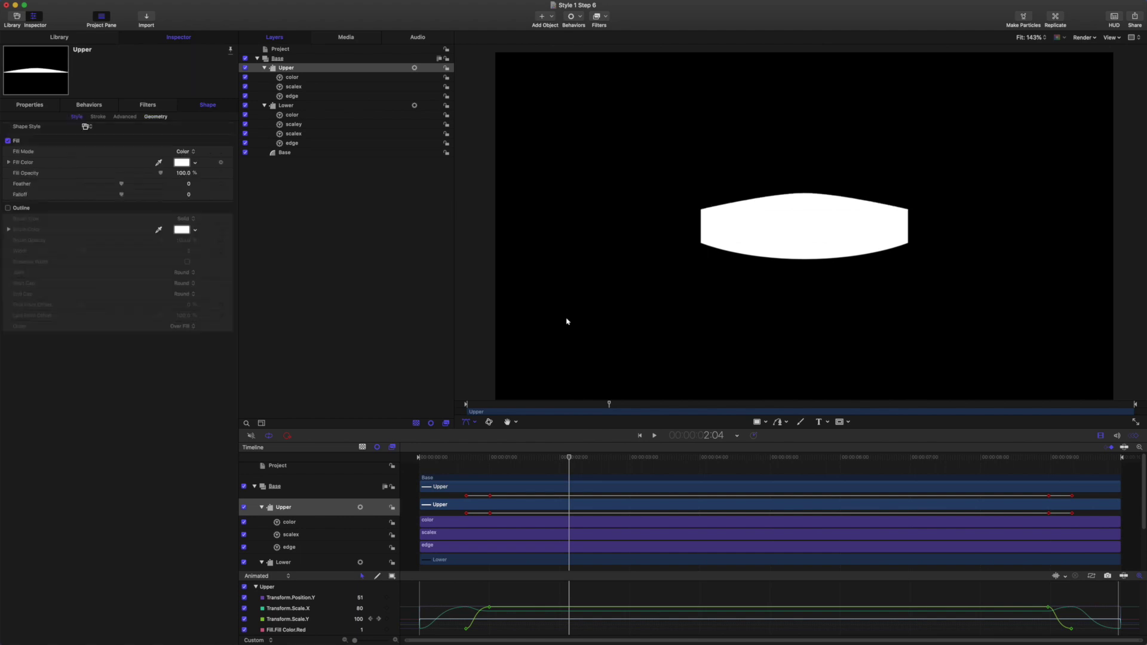
Step: Undo and redo recent changes to restore the layers, then play from the start
key(super+z)
key(super+z)
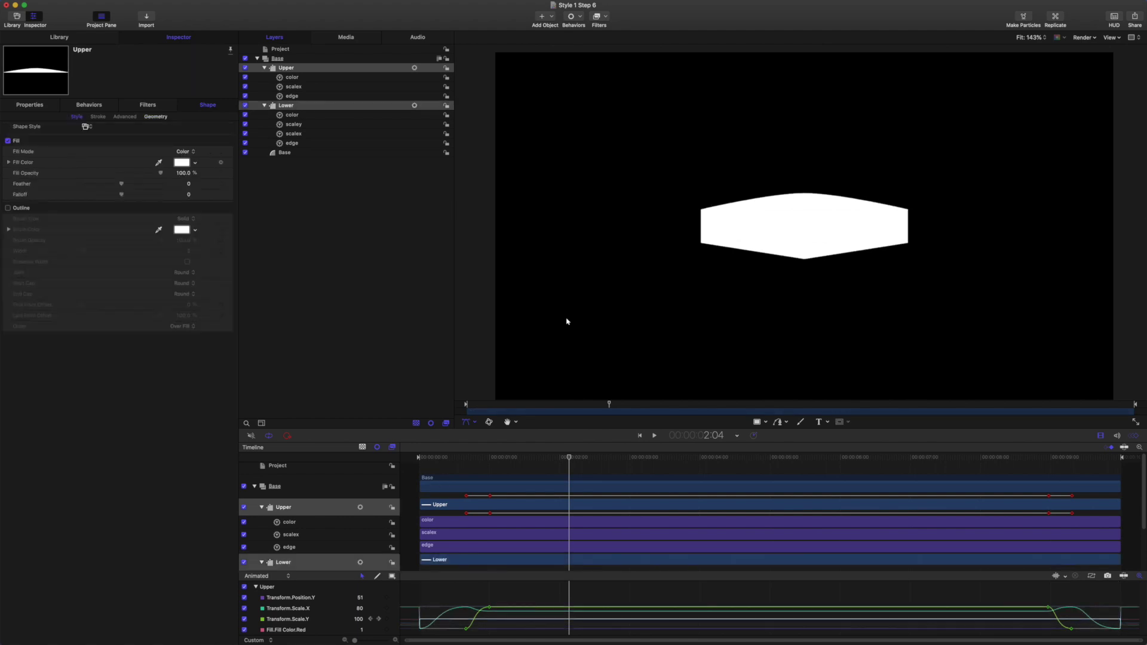
key(super+z)
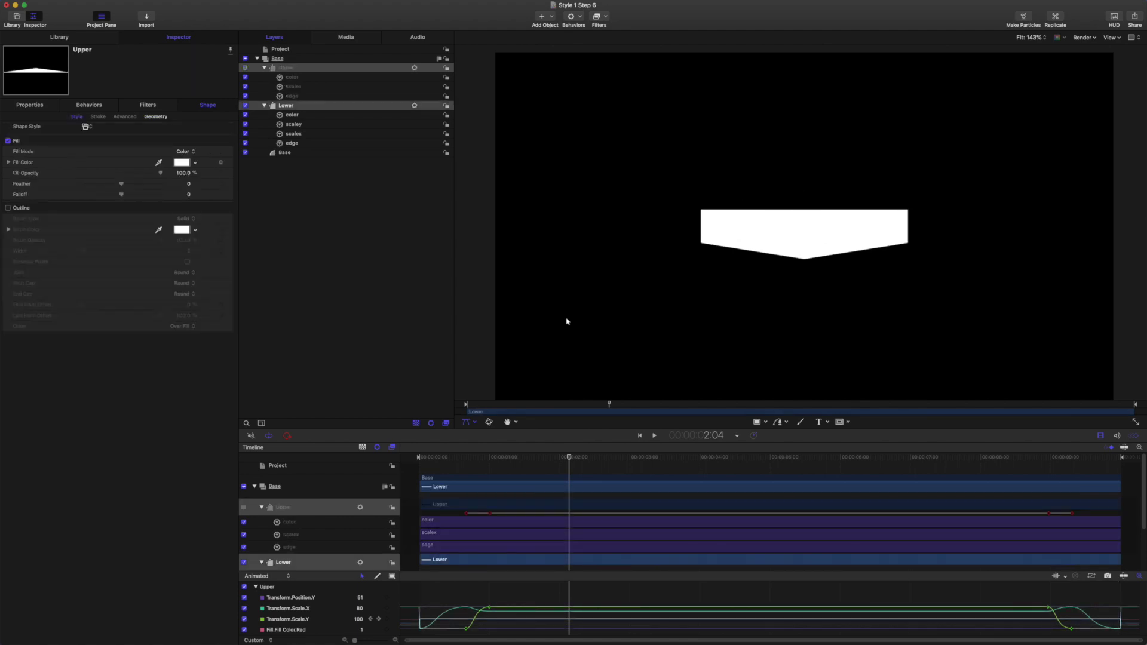
key(super+shift+z)
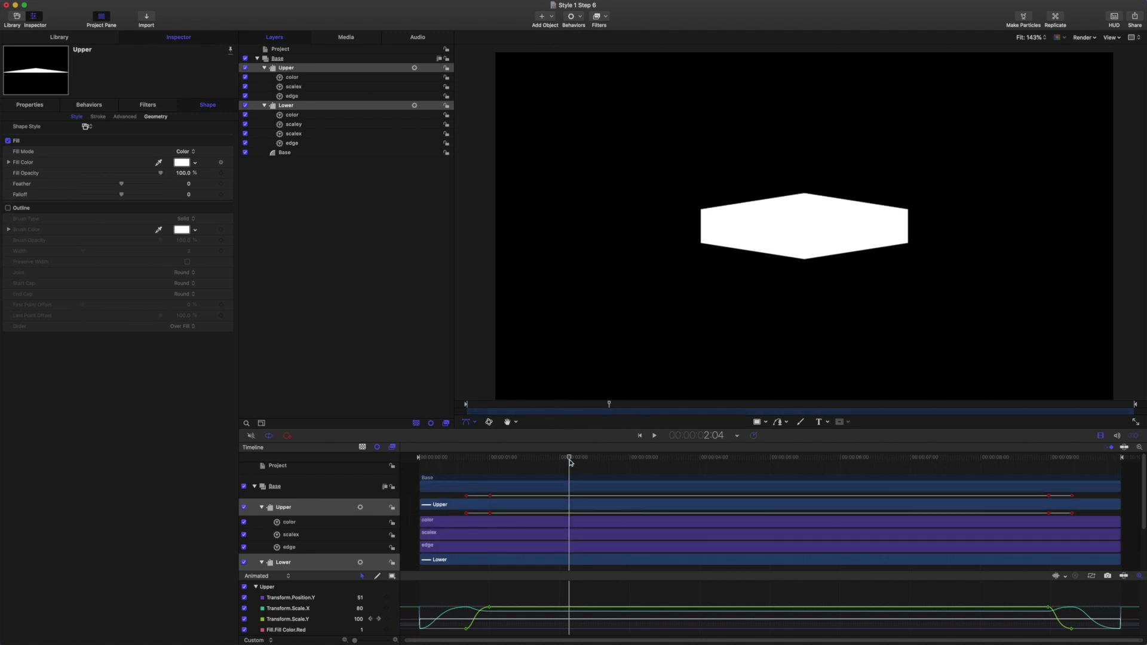
key(Home)
key(space)
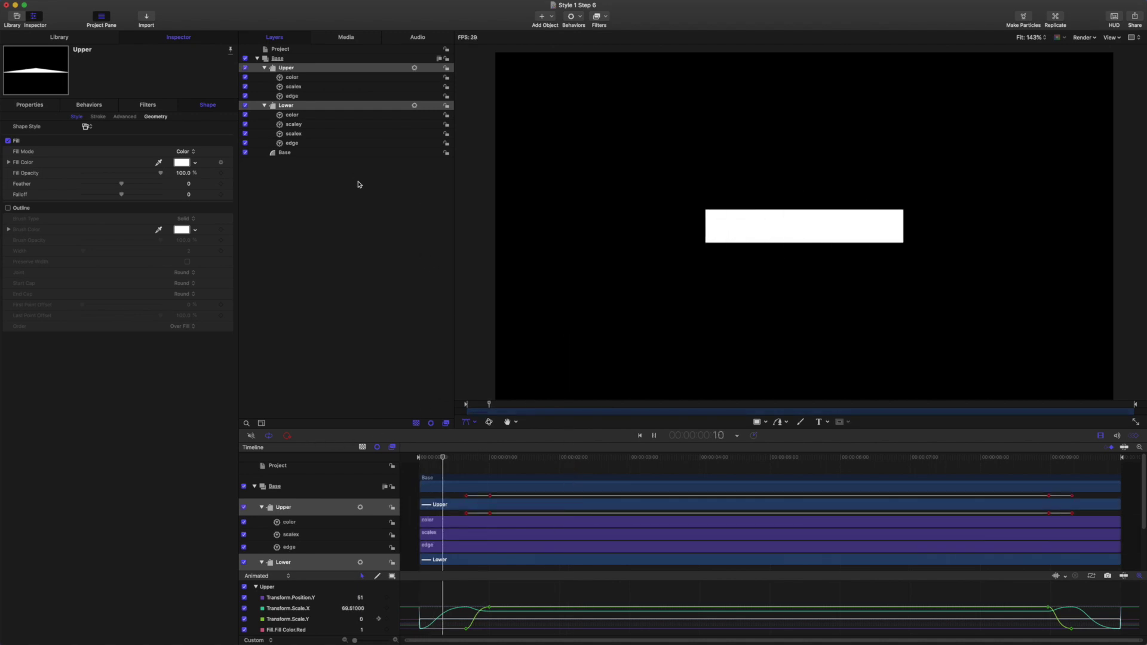
key(space)
Step: Select Upper and scrub the intro animation, leaving the playhead at frame 29
click(292, 58)
click(291, 68)
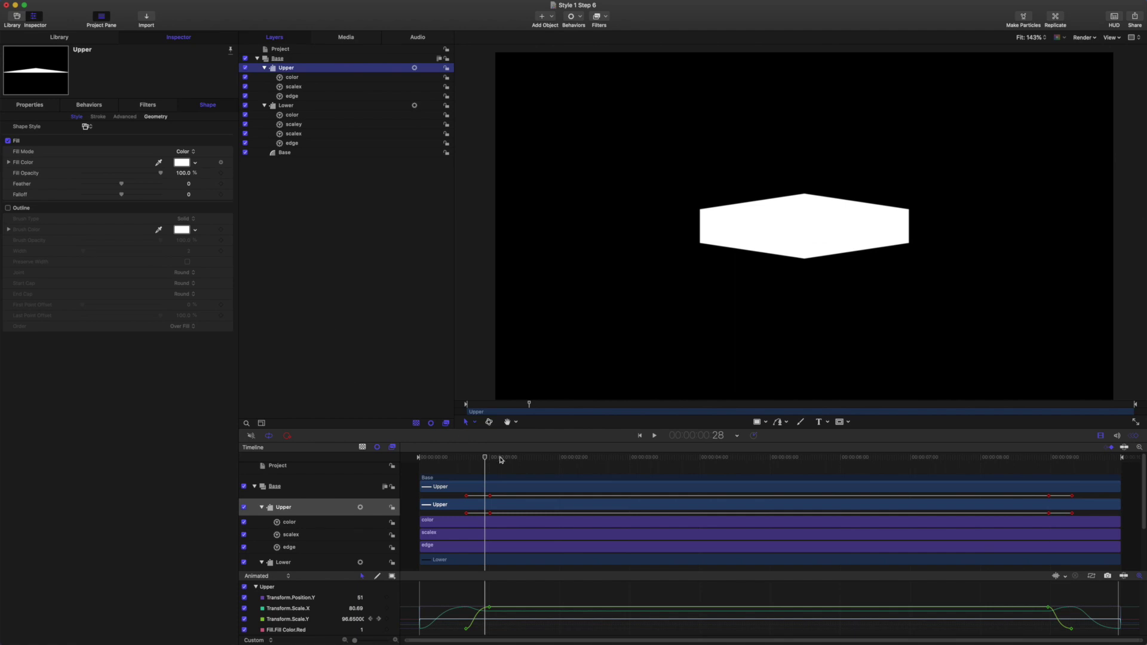
mouse_move(485, 457)
mouse_down()
mouse_move(469, 457)
mouse_move(491, 455)
mouse_up()
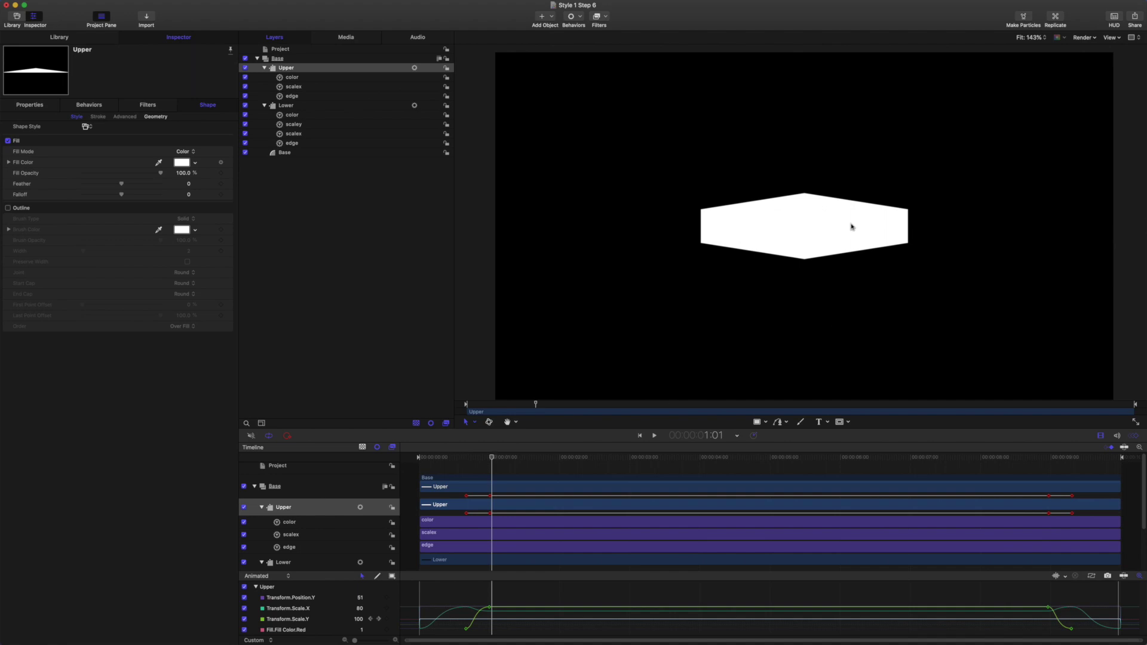
drag(489, 461, 487, 459)
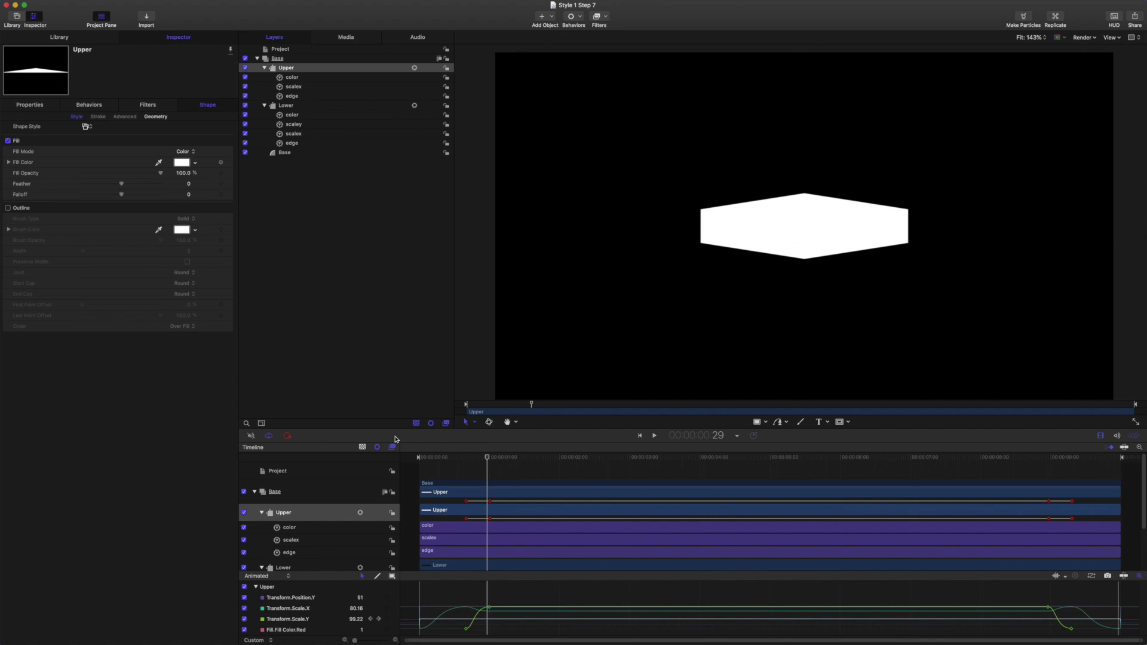
Step: Rename Base to 'Base 1' and duplicate it as a hidden 'Base 2'
click(257, 58)
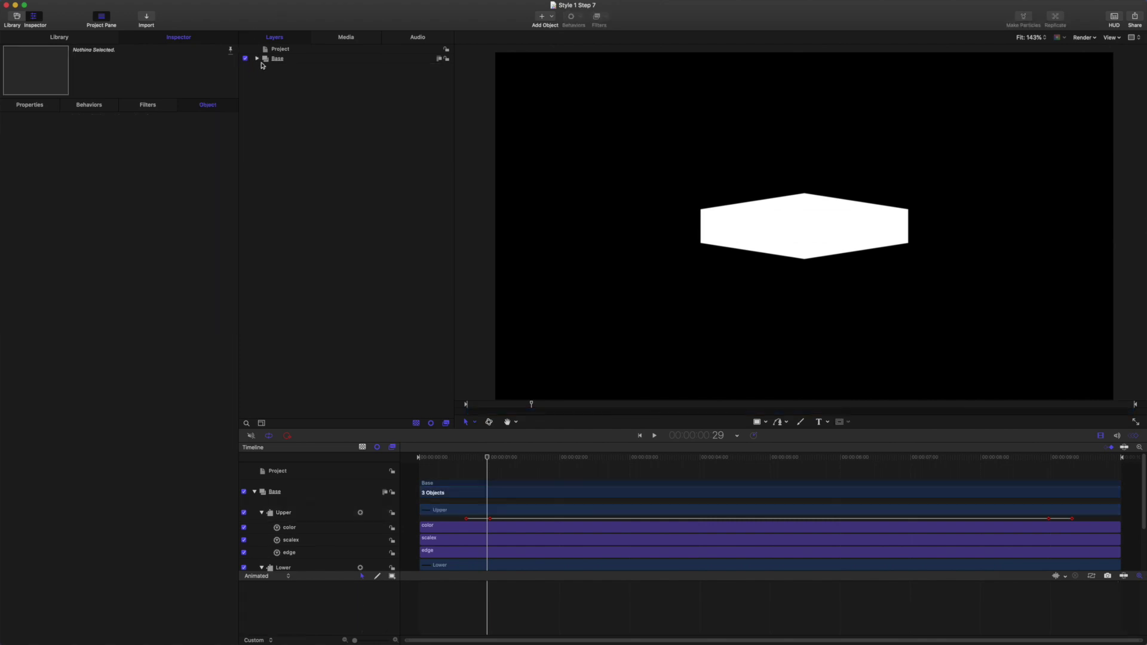
double_click(282, 58)
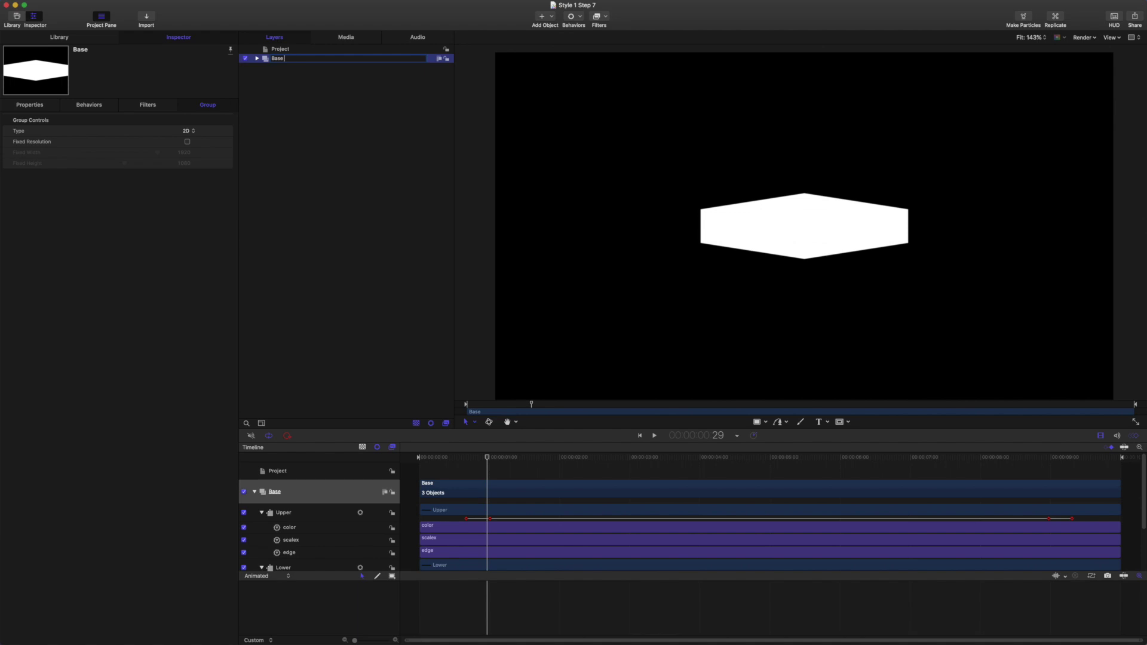
text(1)
key(Return)
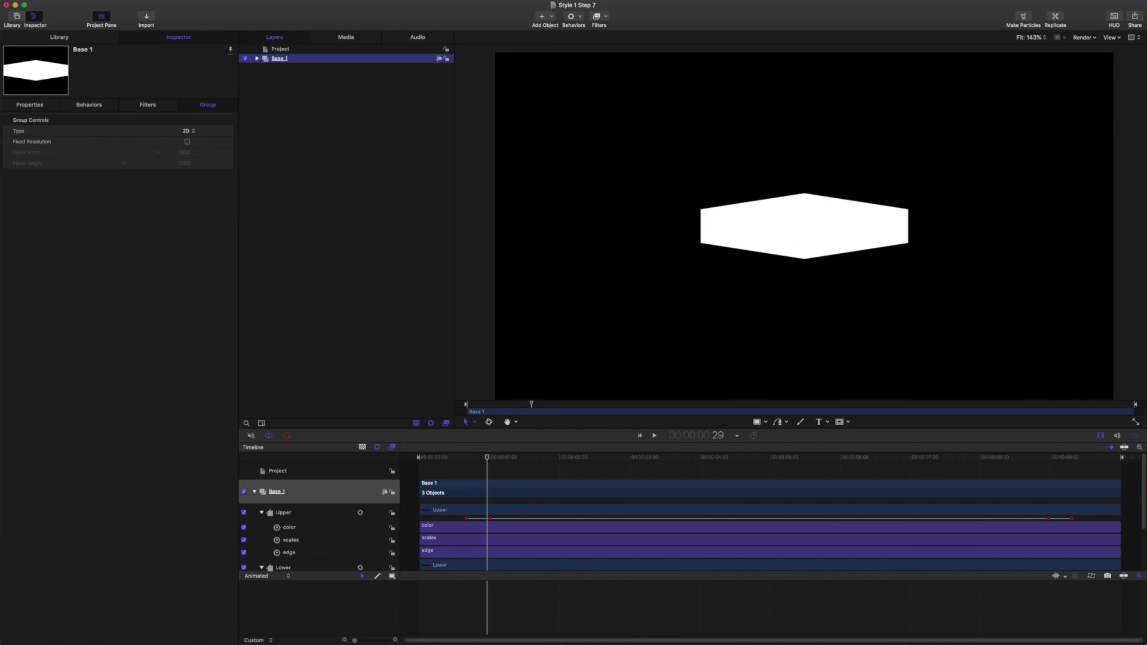
key(super+d)
double_click(293, 58)
key(BackSpace)
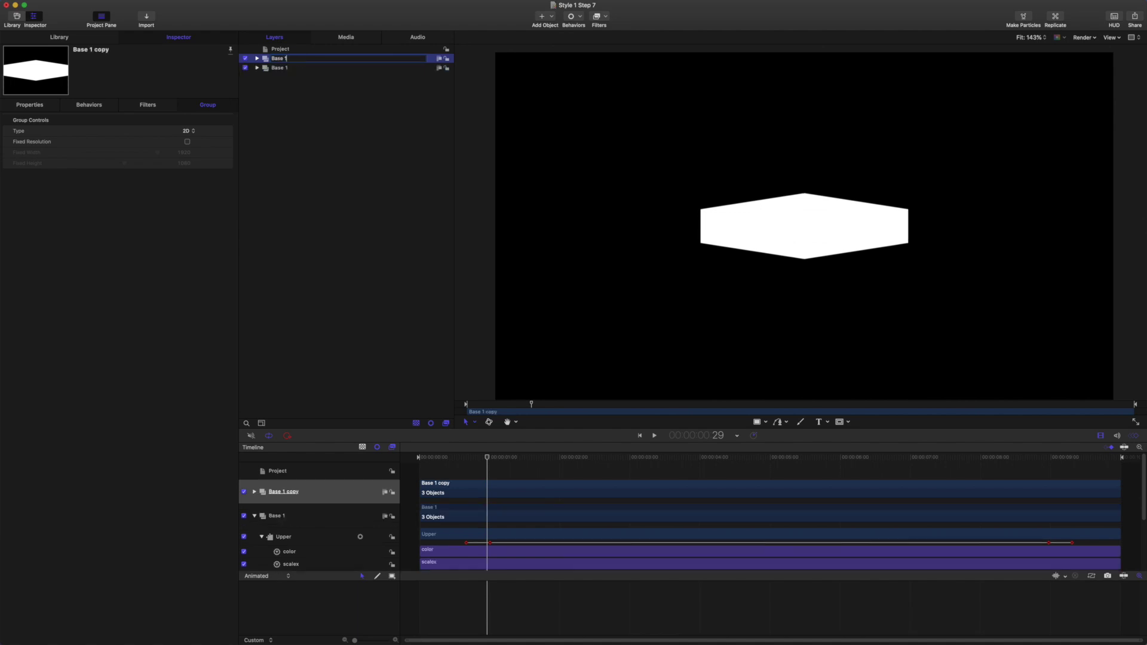
text(2)
key(Return)
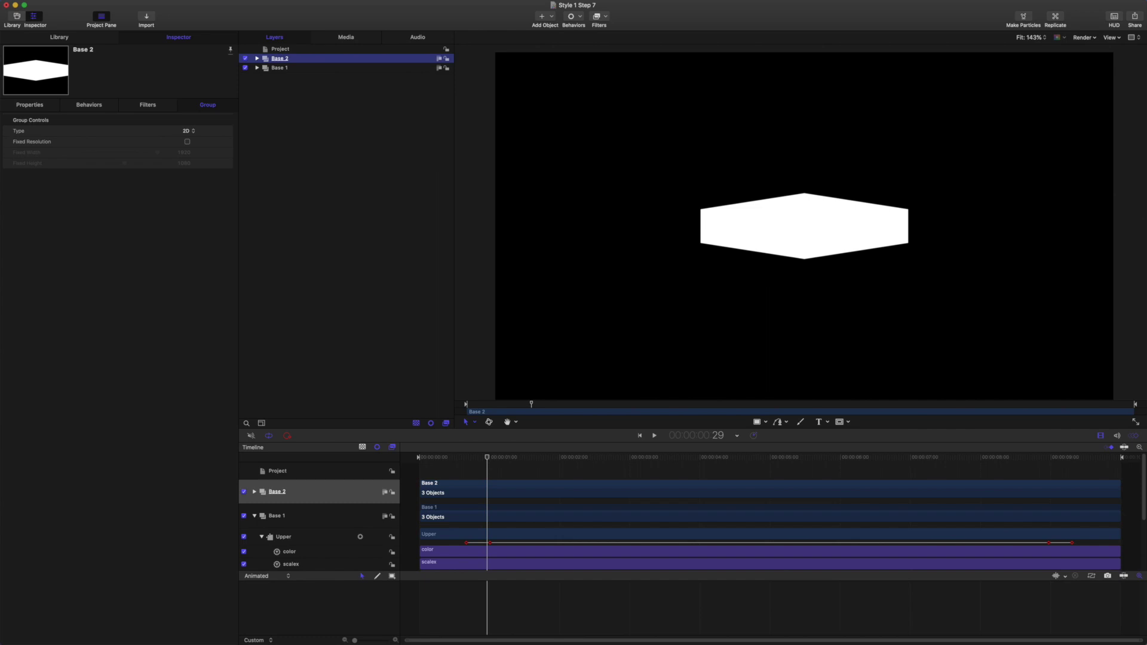
click(245, 59)
Step: Move Base 1 down to Position Y −178.01 px
click(279, 67)
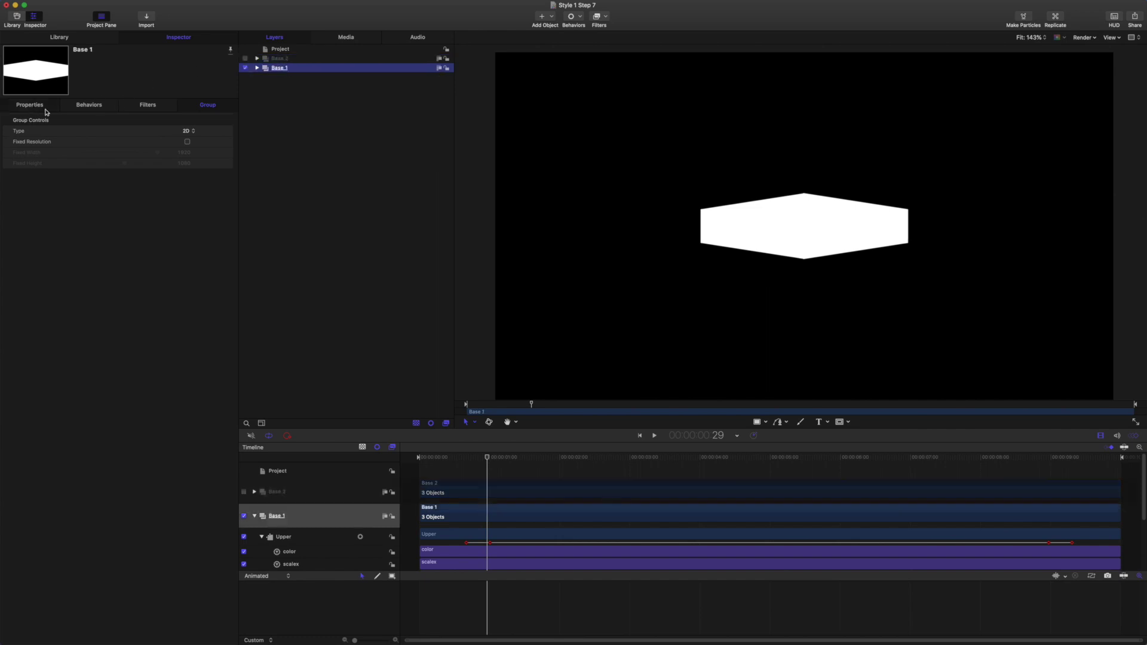
click(30, 105)
drag(189, 153, 175, 203)
Step: Switch to Edit Points on Base 1's Upper shape and bring up its top point's options
click(257, 68)
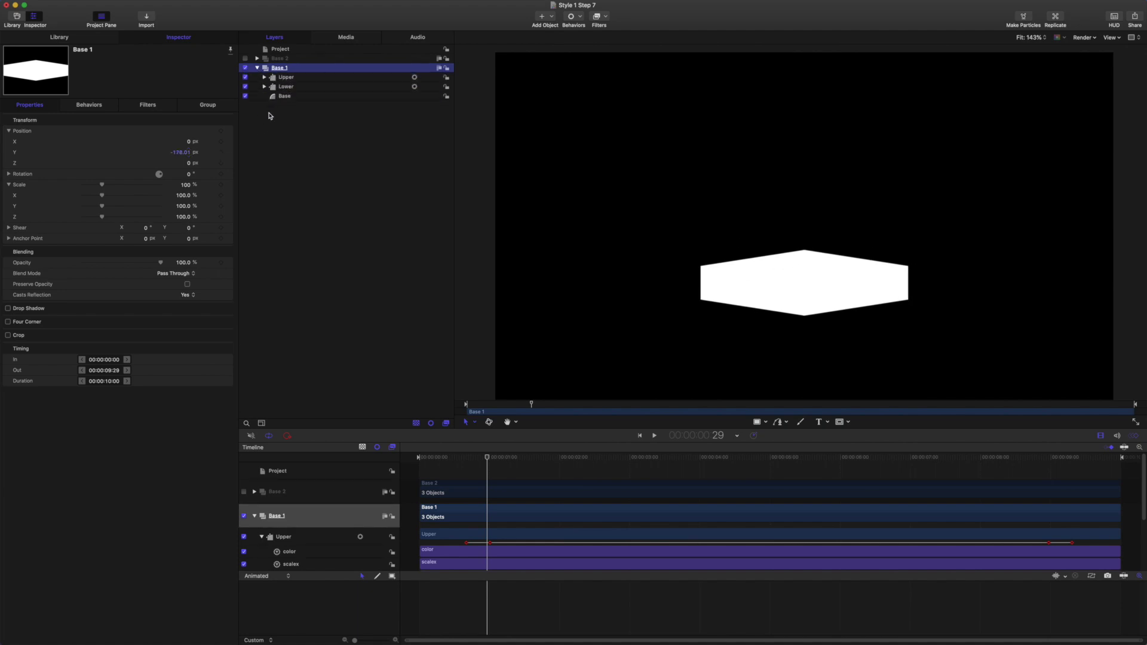
click(286, 77)
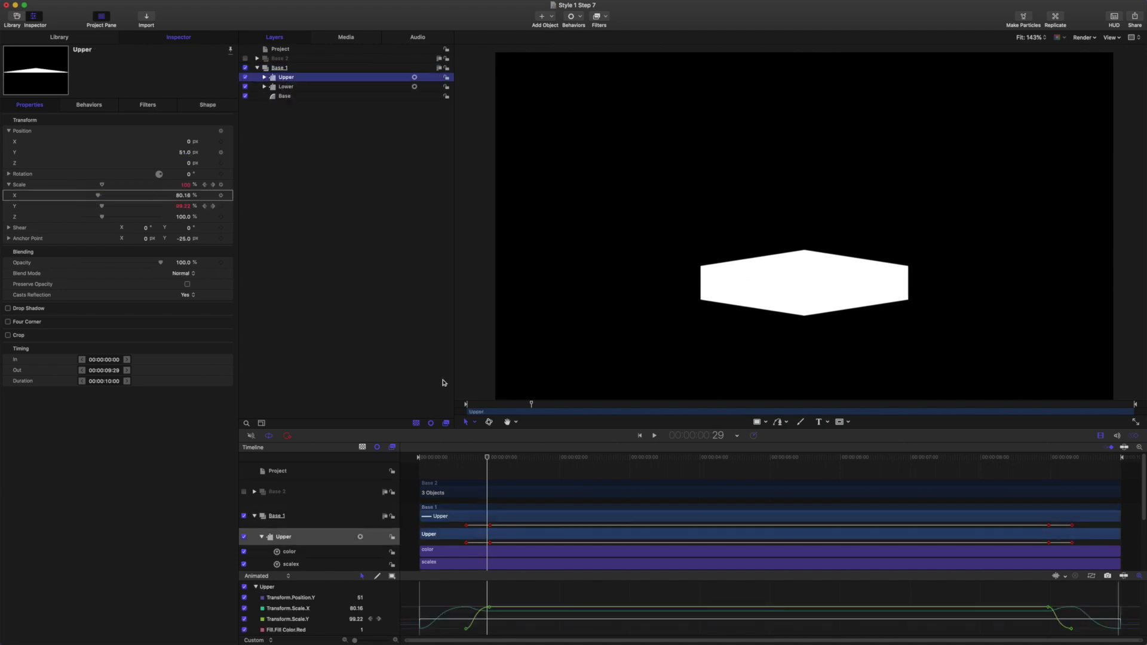
key(super+slash)
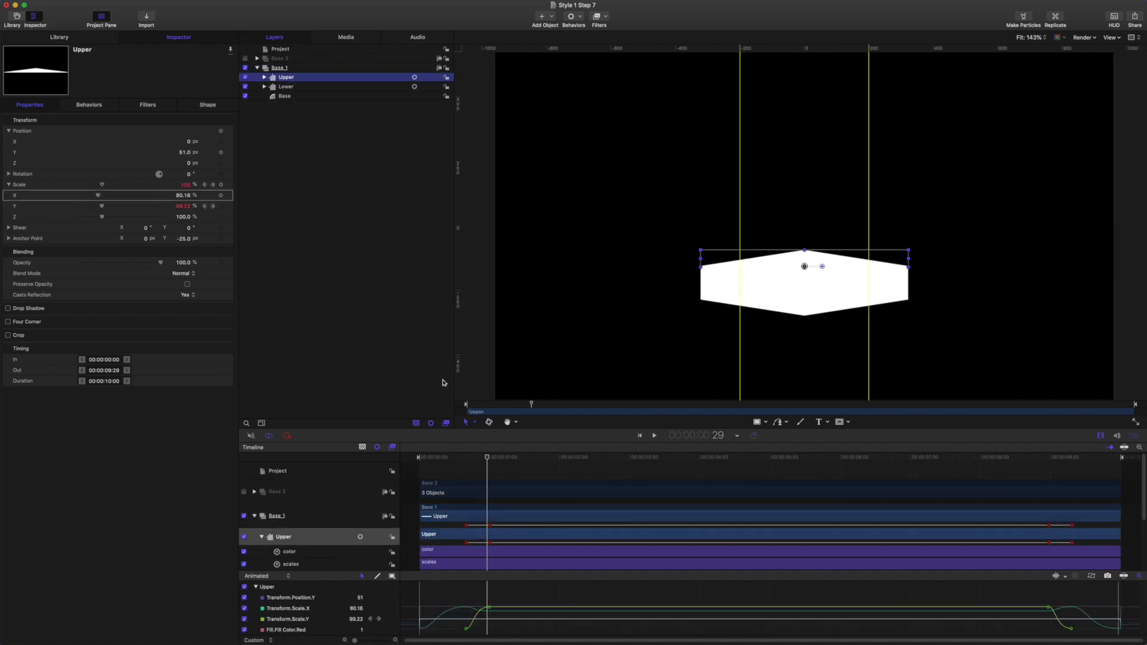
click(475, 422)
click(481, 496)
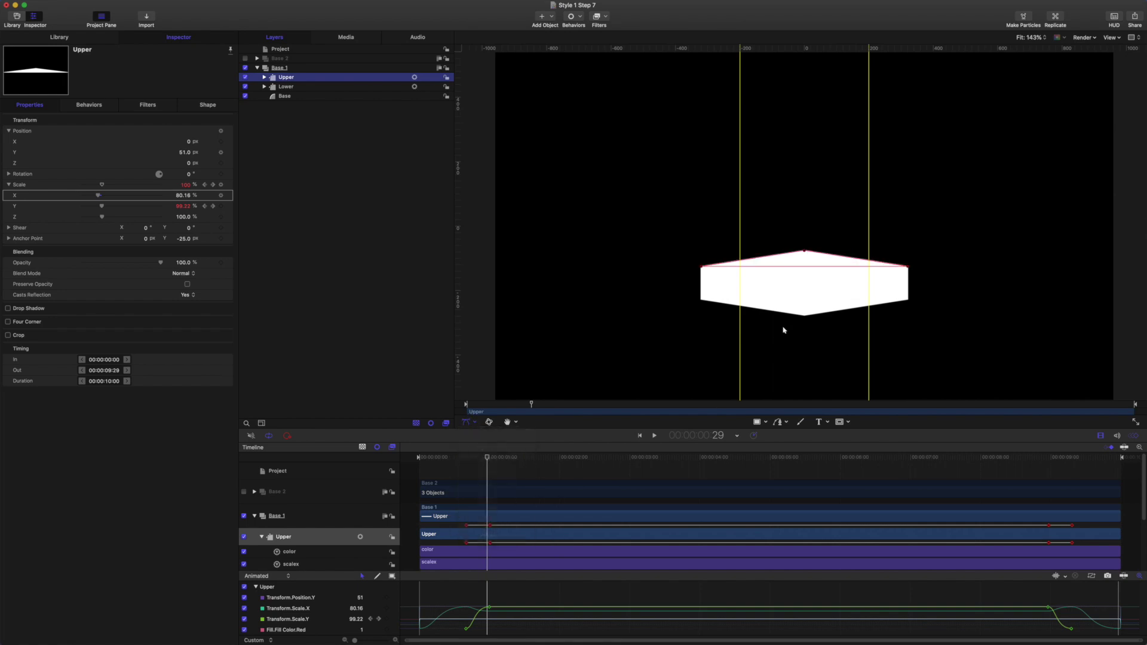
right_click(804, 251)
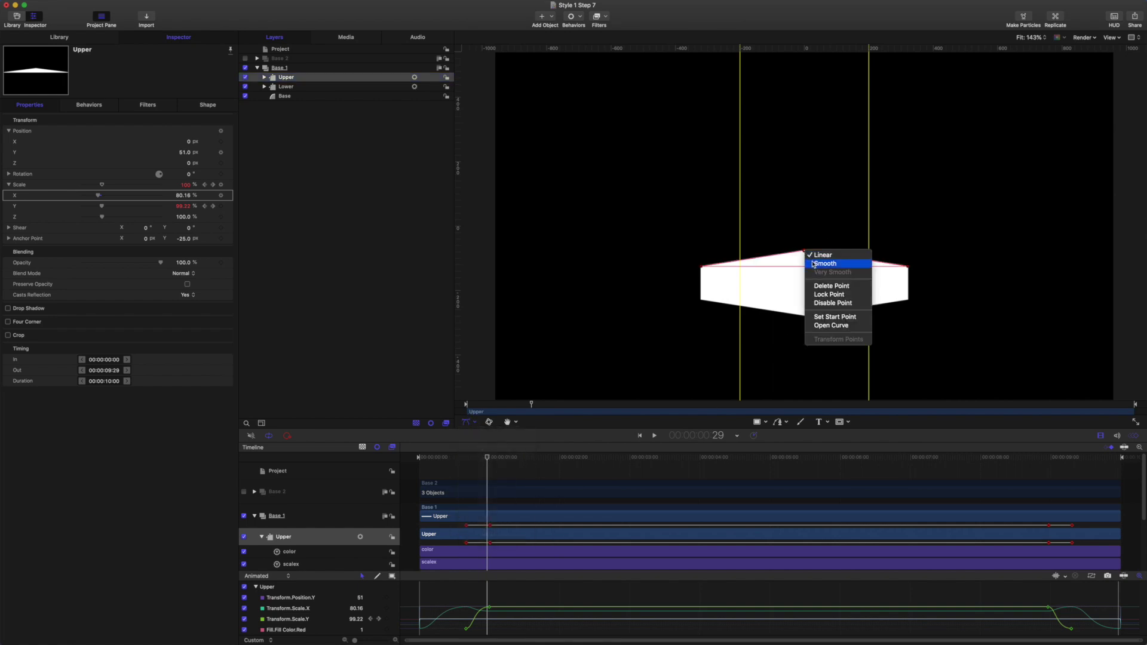
Step: Make Upper's top point Smooth and widen its handles to both guides
click(834, 261)
drag(771, 251, 741, 252)
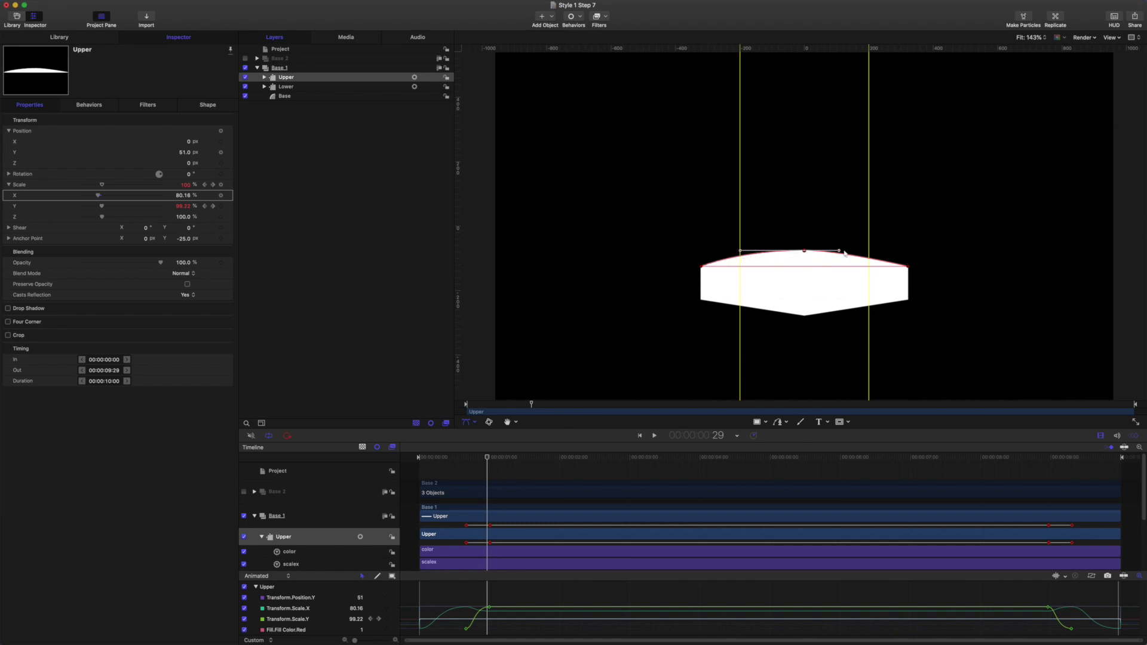
drag(840, 251, 869, 251)
Step: Make Lower's bottom point Smooth and widen its handles to both guides
click(296, 87)
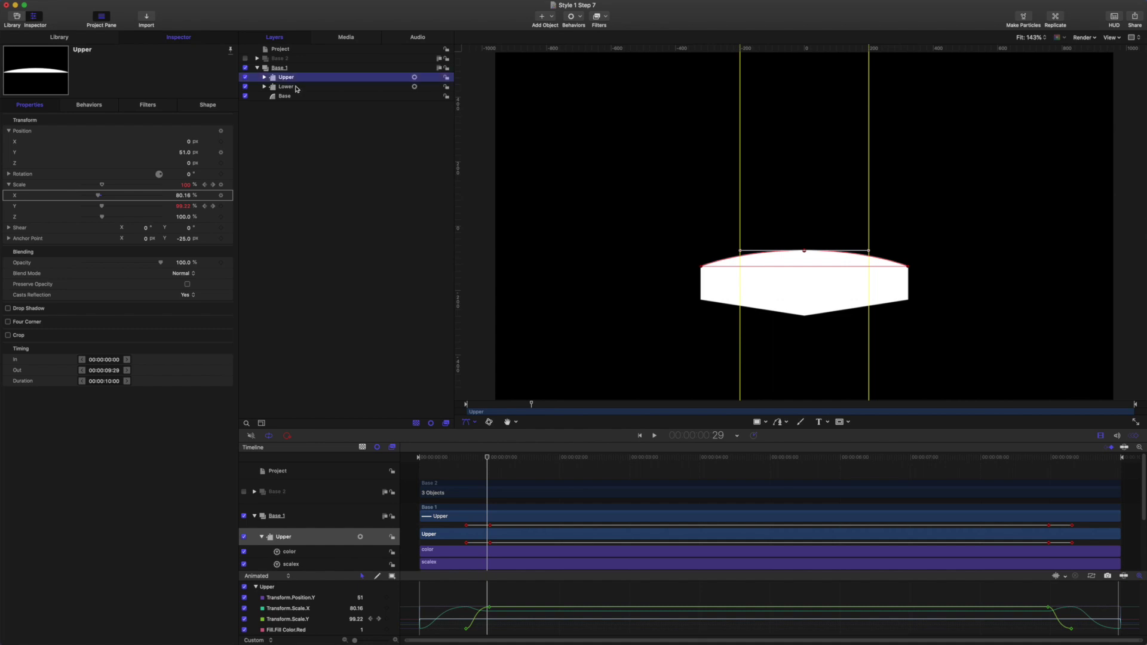
right_click(806, 315)
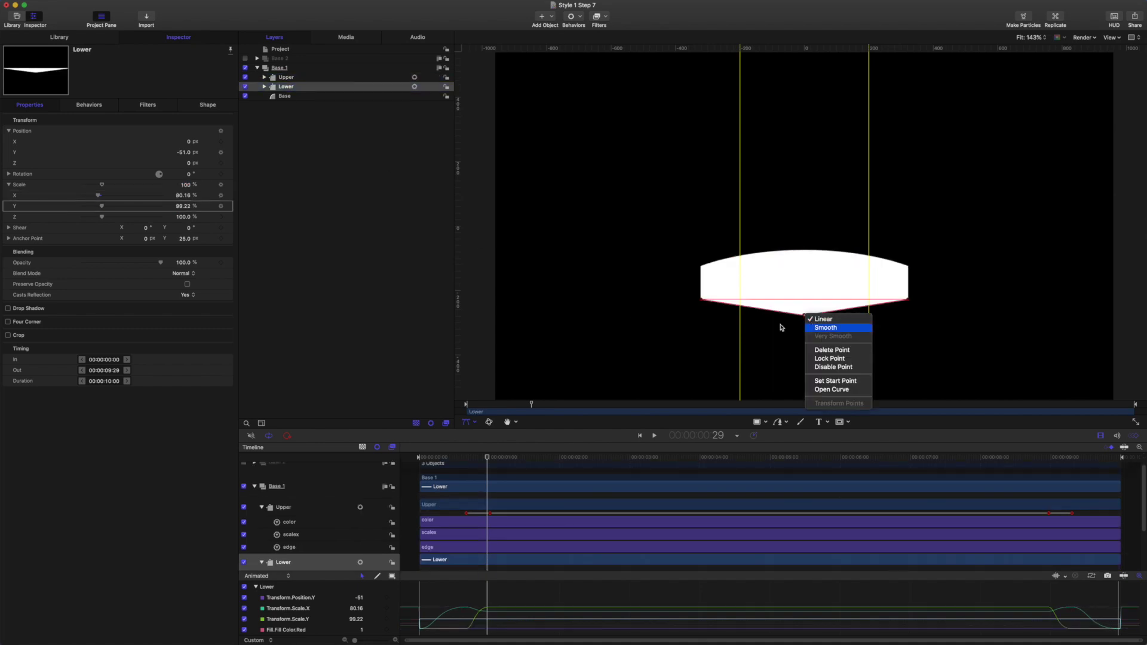
key(Return)
drag(769, 317, 741, 318)
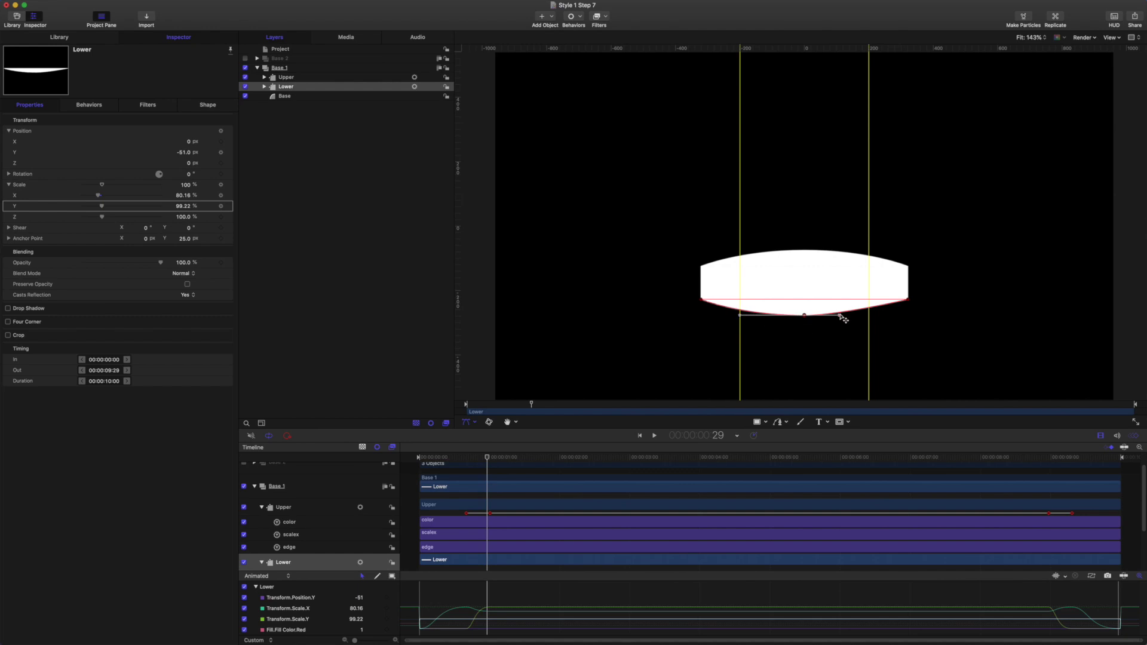
drag(841, 316, 869, 318)
Step: Hide the overlays, play back the lens shape, and make Base 2 visible again
key(Escape)
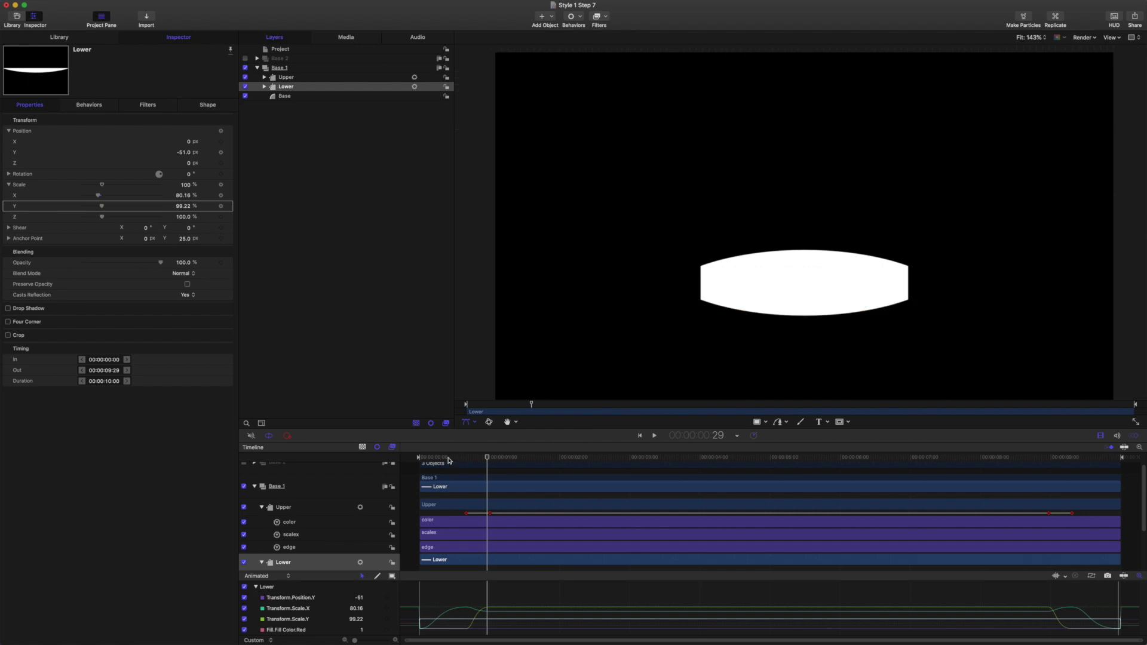
key(space)
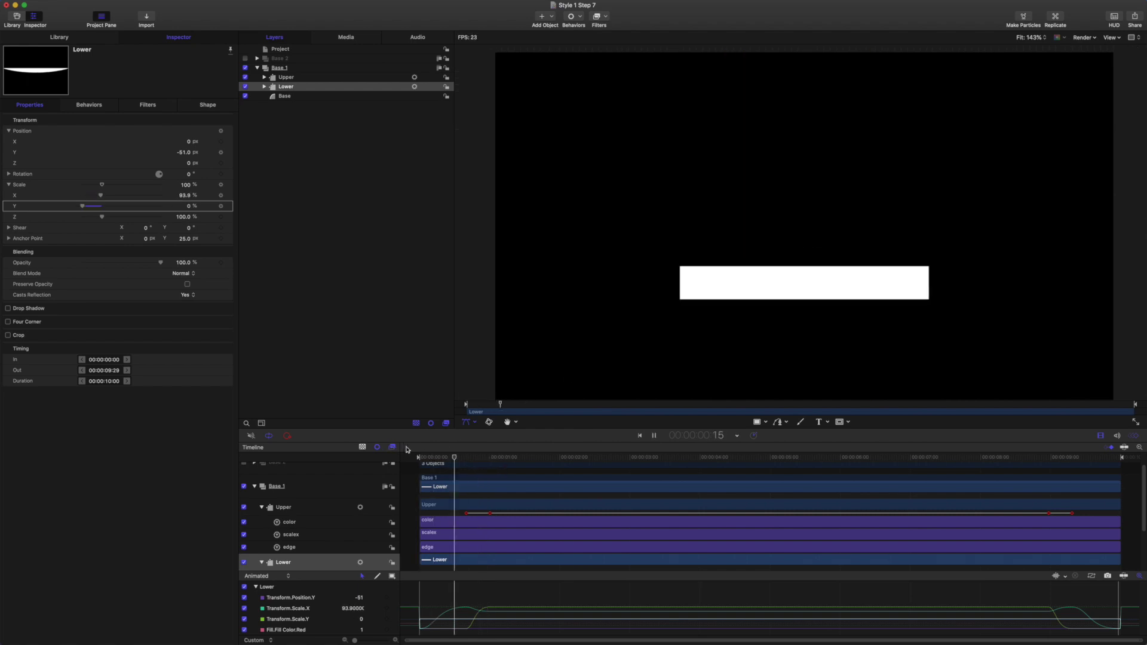
key(space)
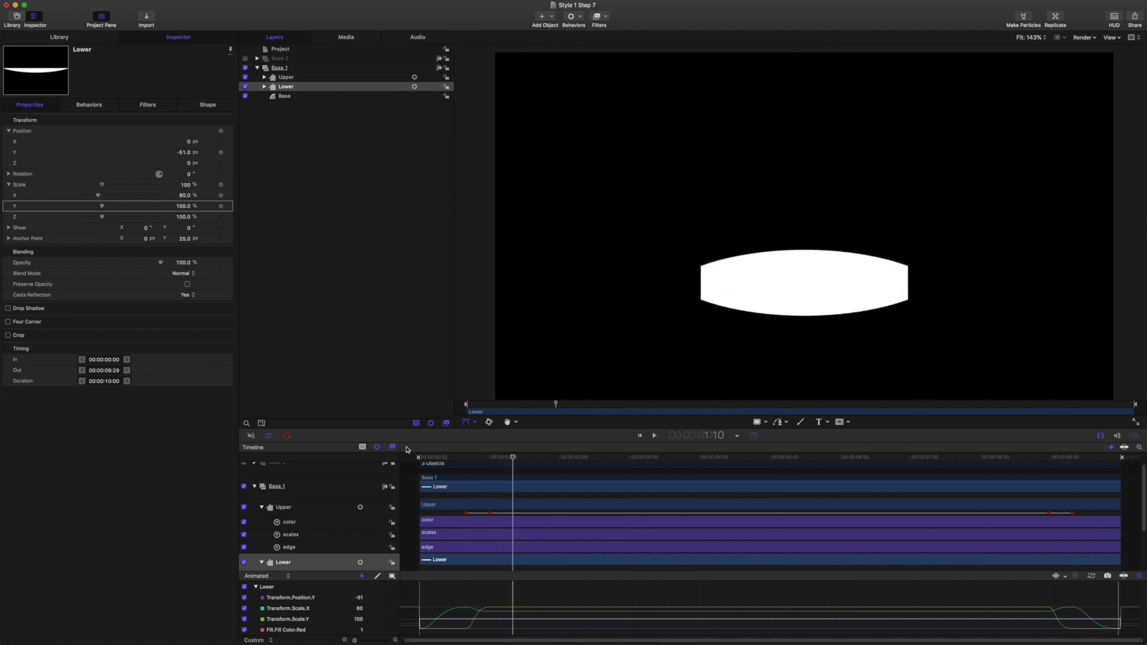
click(269, 59)
click(245, 58)
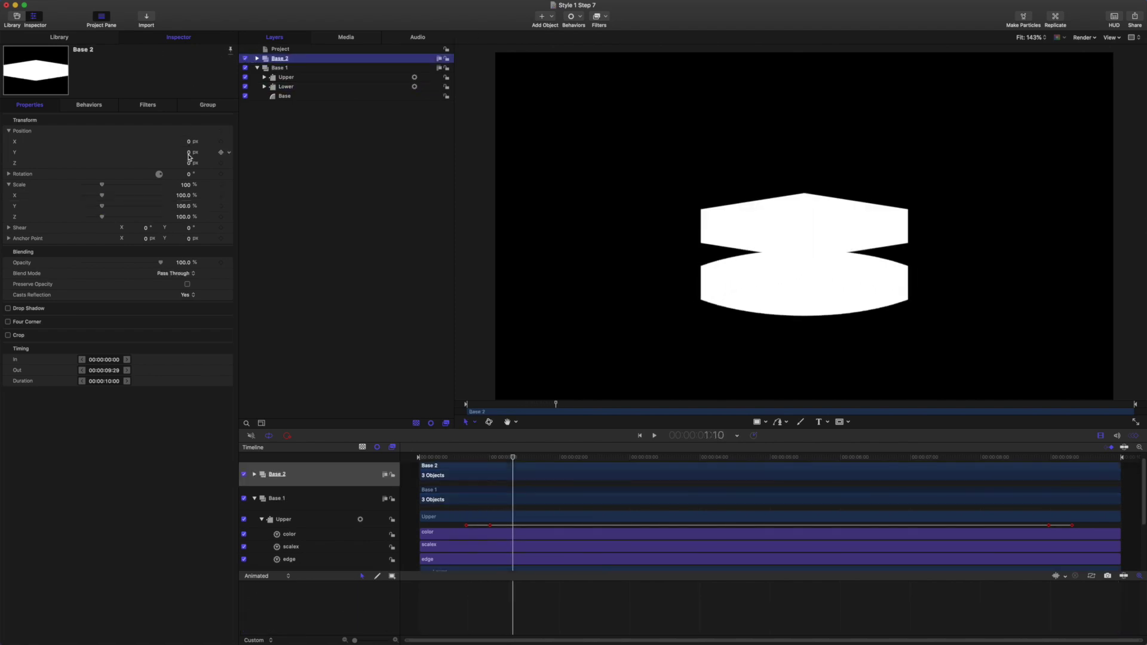
Step: Move Base 2 up to 123 px and switch to Edit Points on its Upper copy
drag(188, 157, 241, 114)
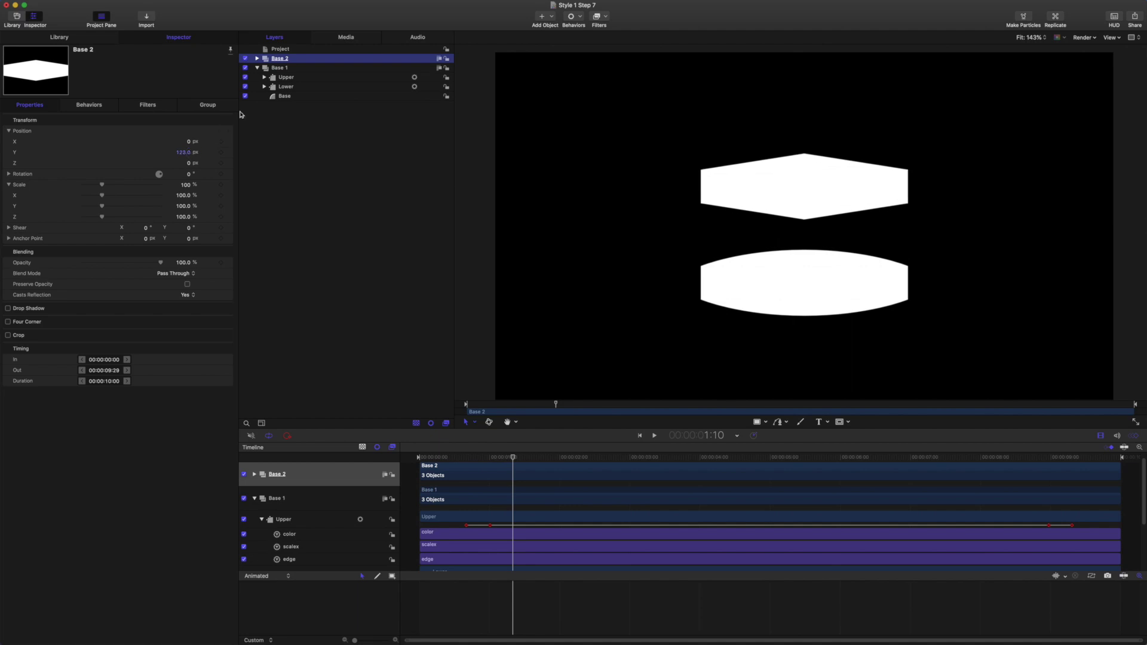
click(257, 58)
click(292, 68)
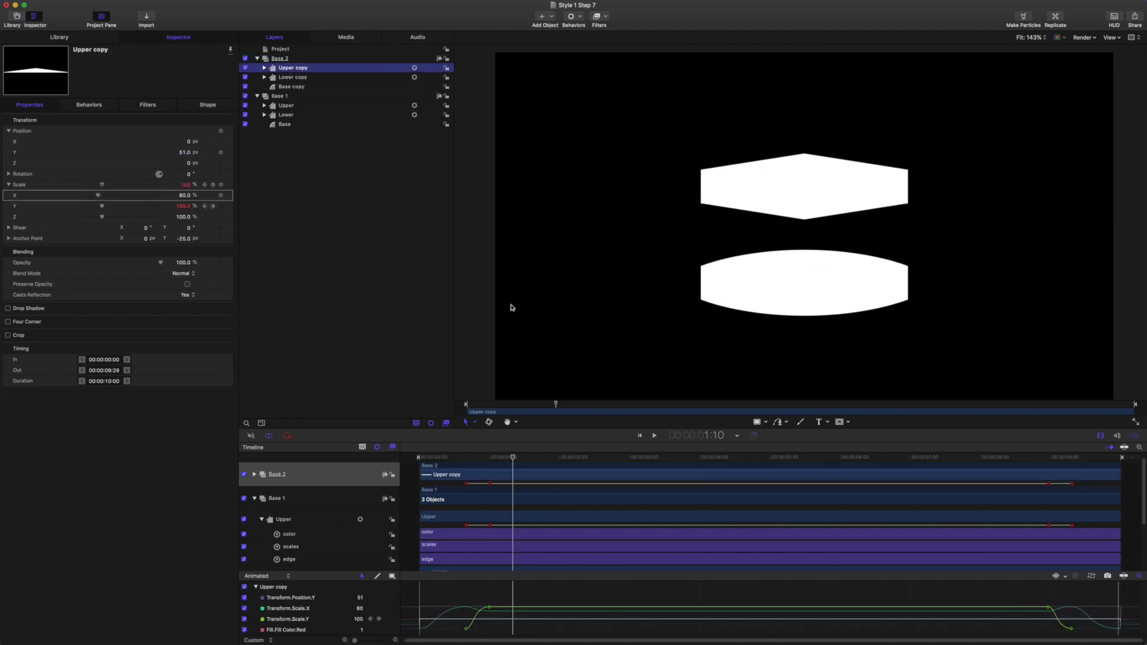
key(super+slash)
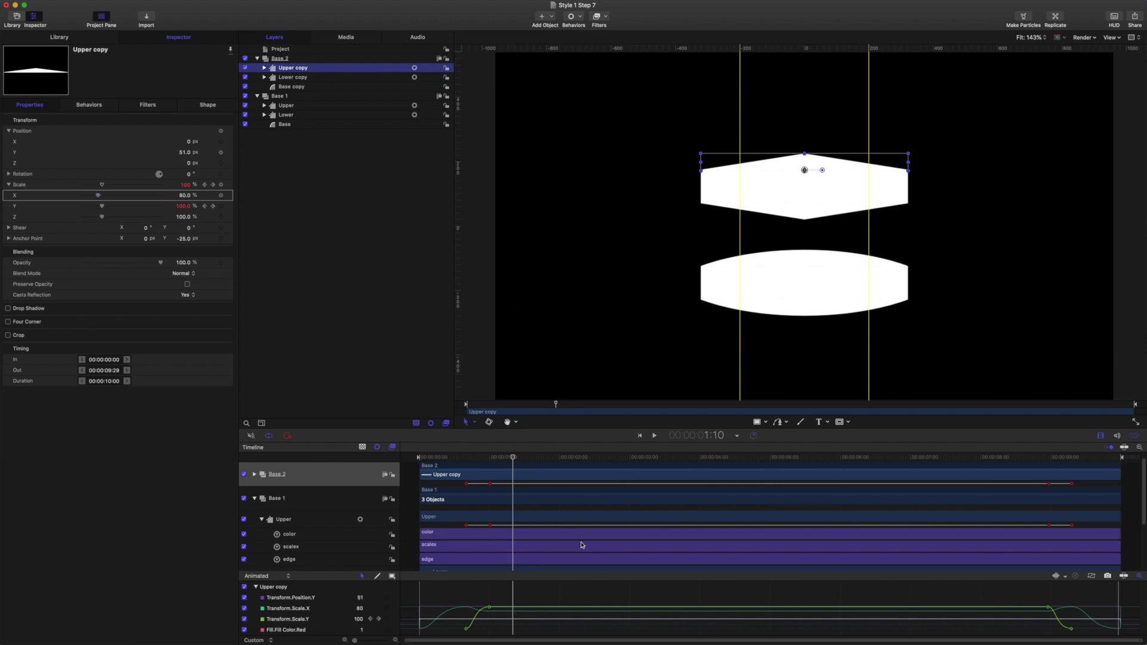
click(475, 422)
click(491, 496)
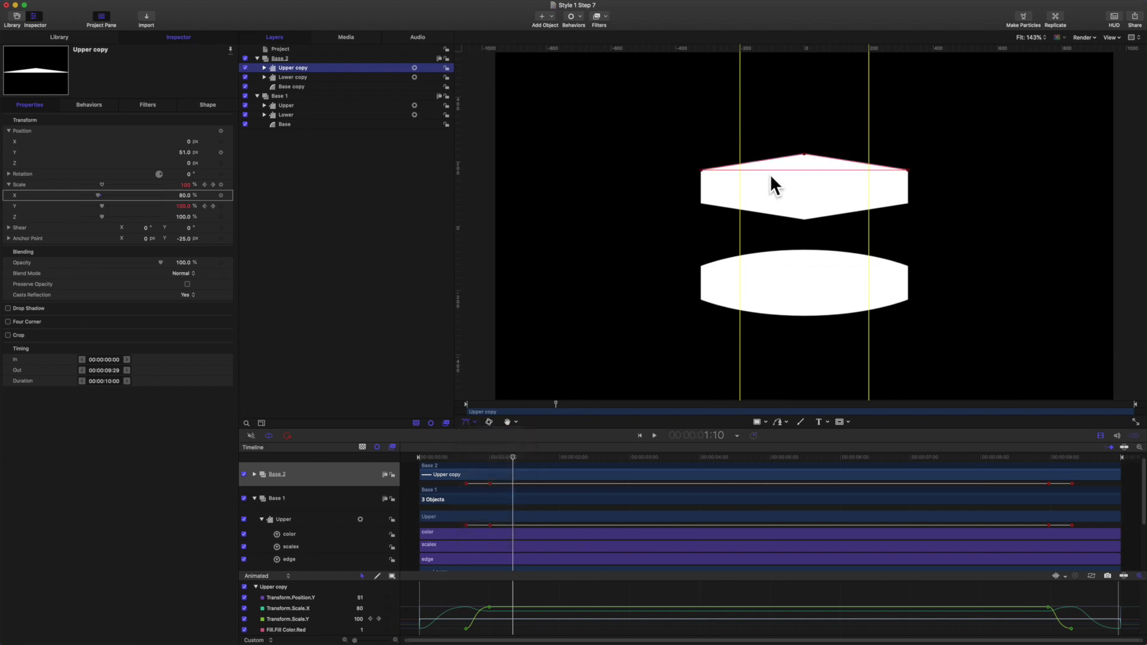
Step: Make Upper copy's top point Smooth and widen its handles to both guides
right_click(805, 156)
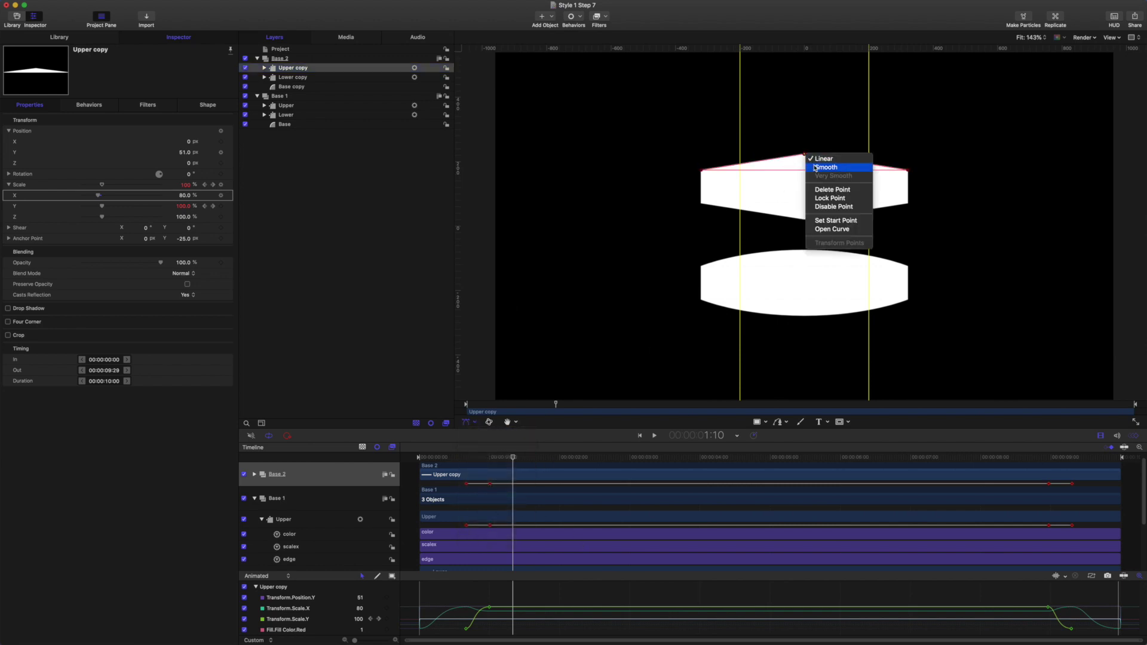
click(826, 167)
drag(769, 154, 740, 154)
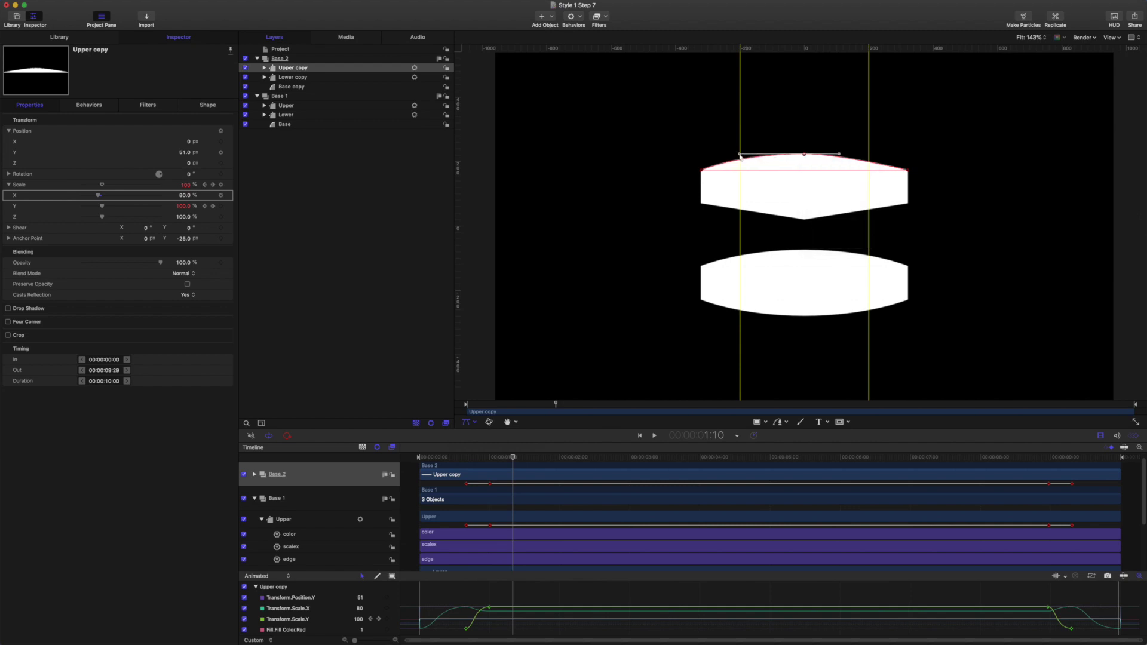
drag(839, 154, 868, 154)
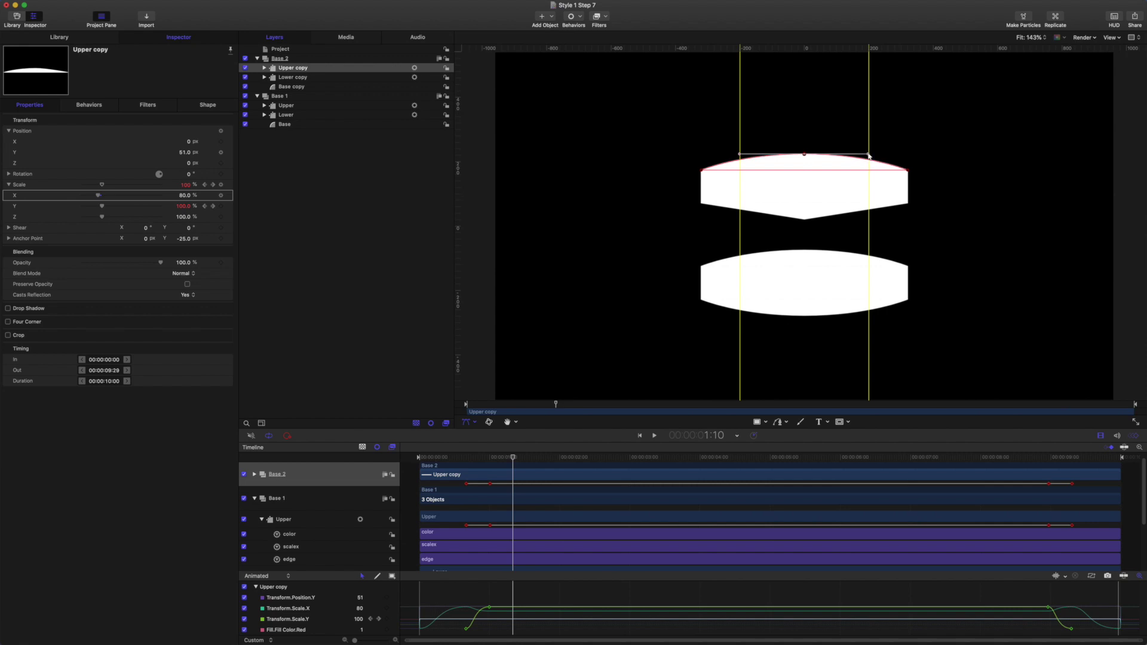
Step: Make Lower copy's bottom point Smooth and widen its handles to both guides
click(311, 77)
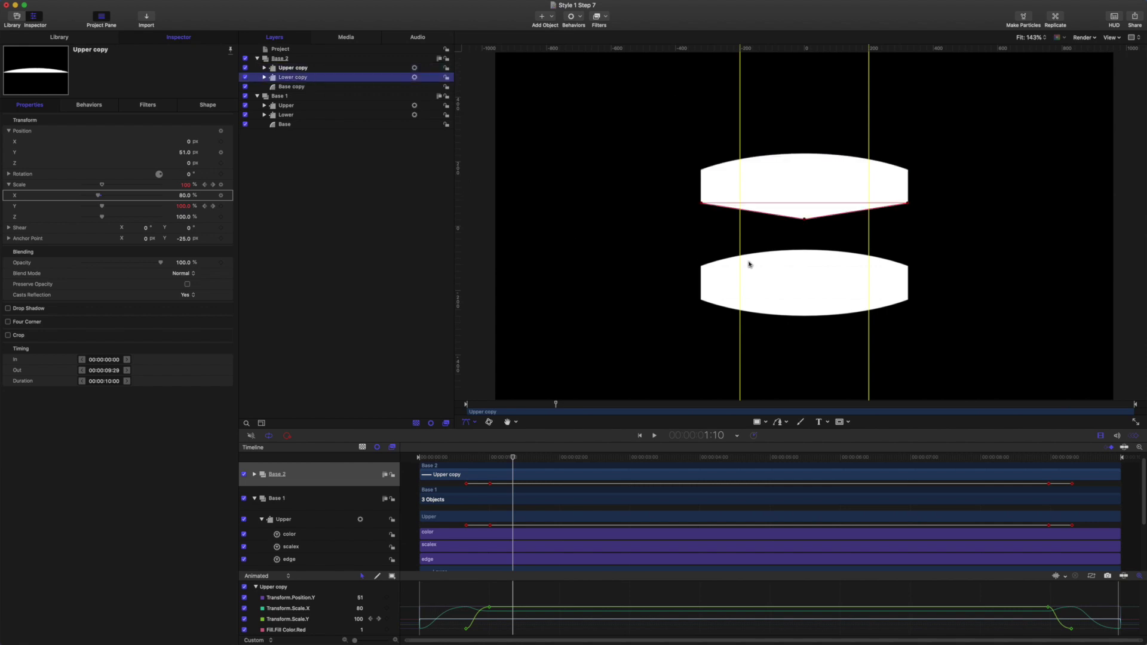
right_click(804, 223)
click(820, 234)
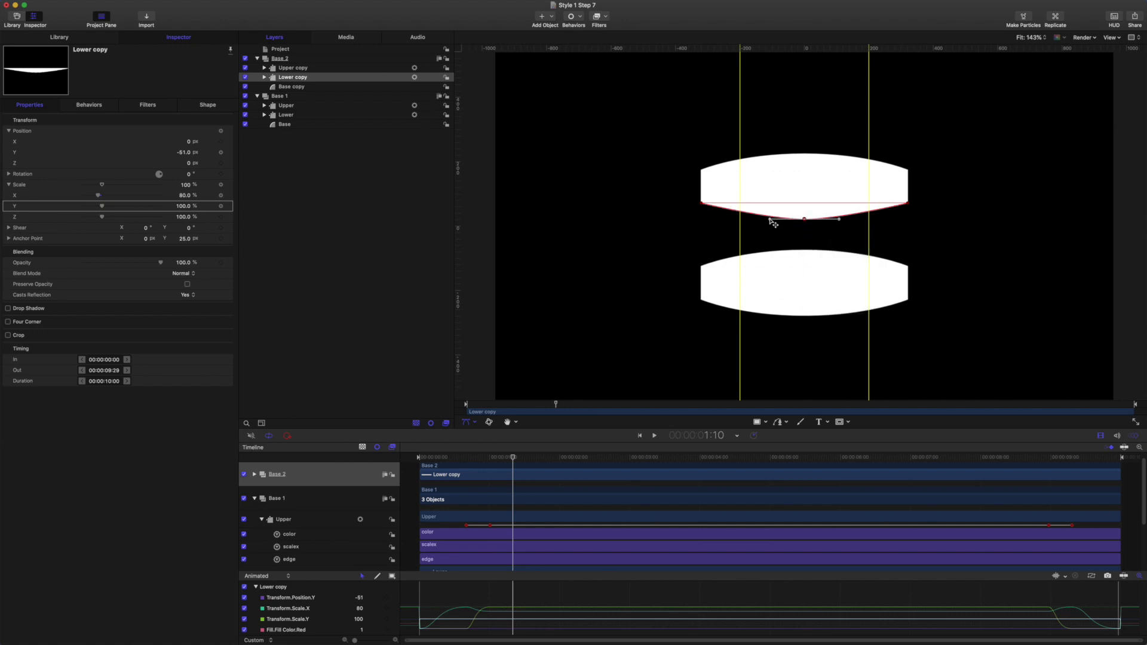
drag(770, 220, 742, 220)
drag(839, 219, 869, 223)
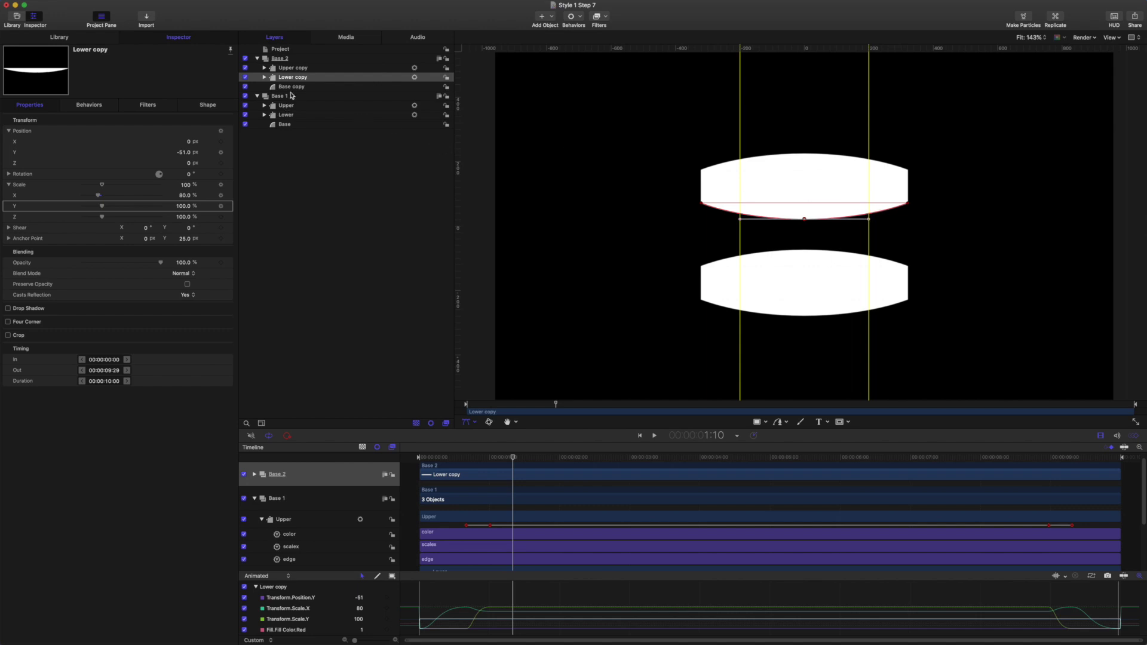
Step: Expand Lower copy and Upper copy in Layers to show their behaviours
mouse_move(222, 148)
click(265, 77)
click(264, 67)
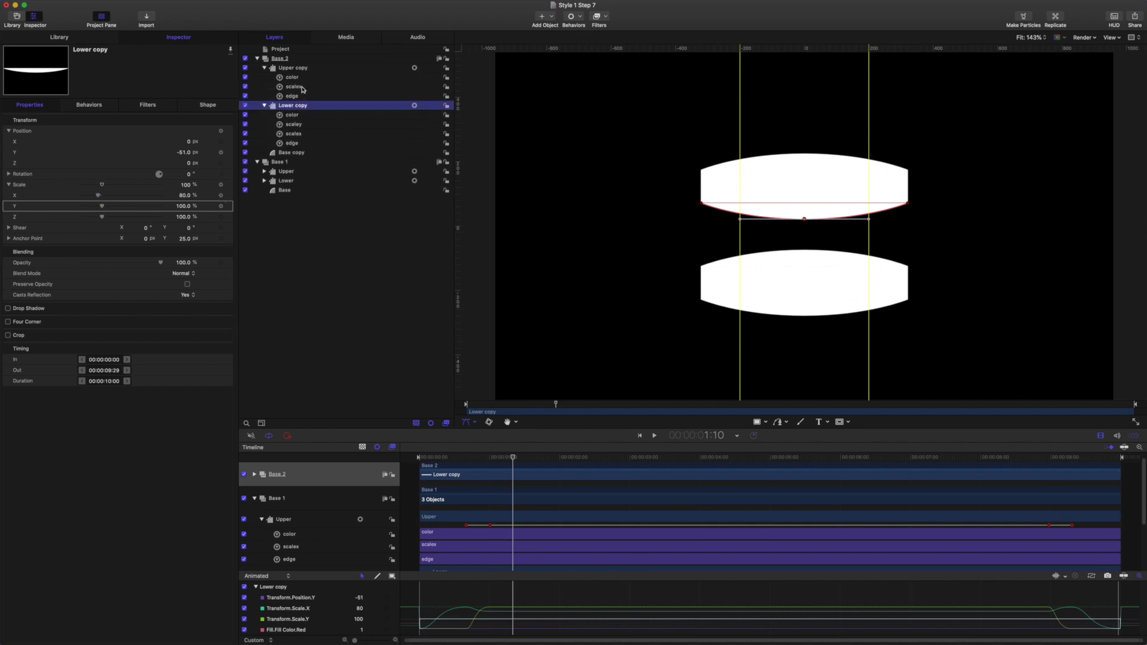
Step: Delete the scalex behaviours from the Upper copy and Lower copy layers
click(301, 87)
key(Delete)
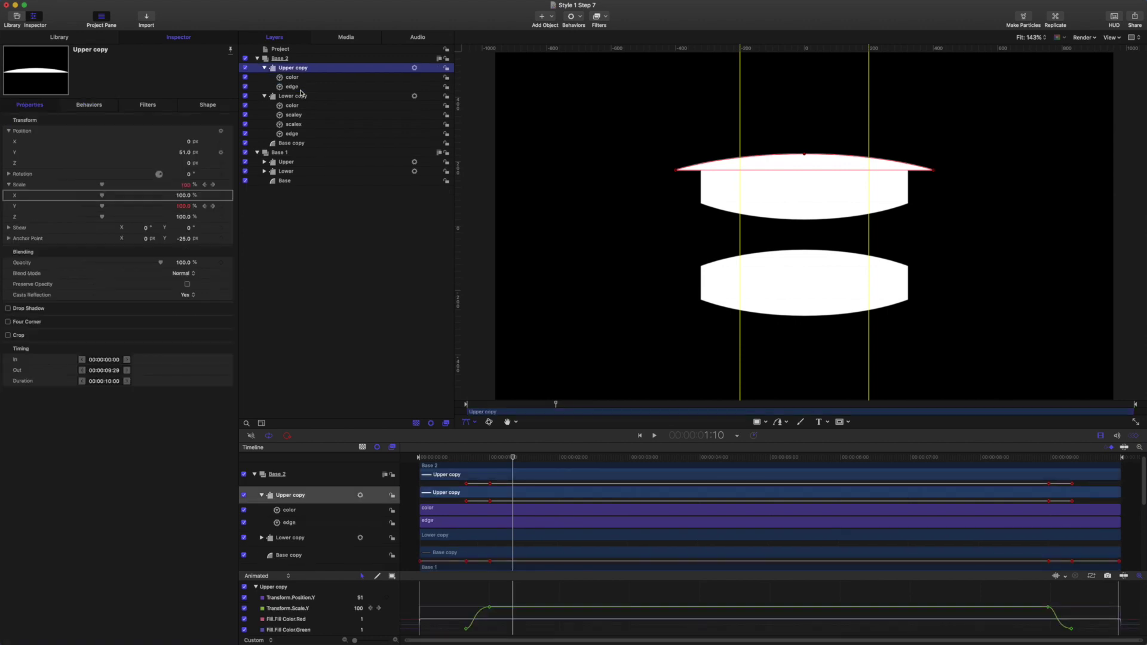
click(300, 124)
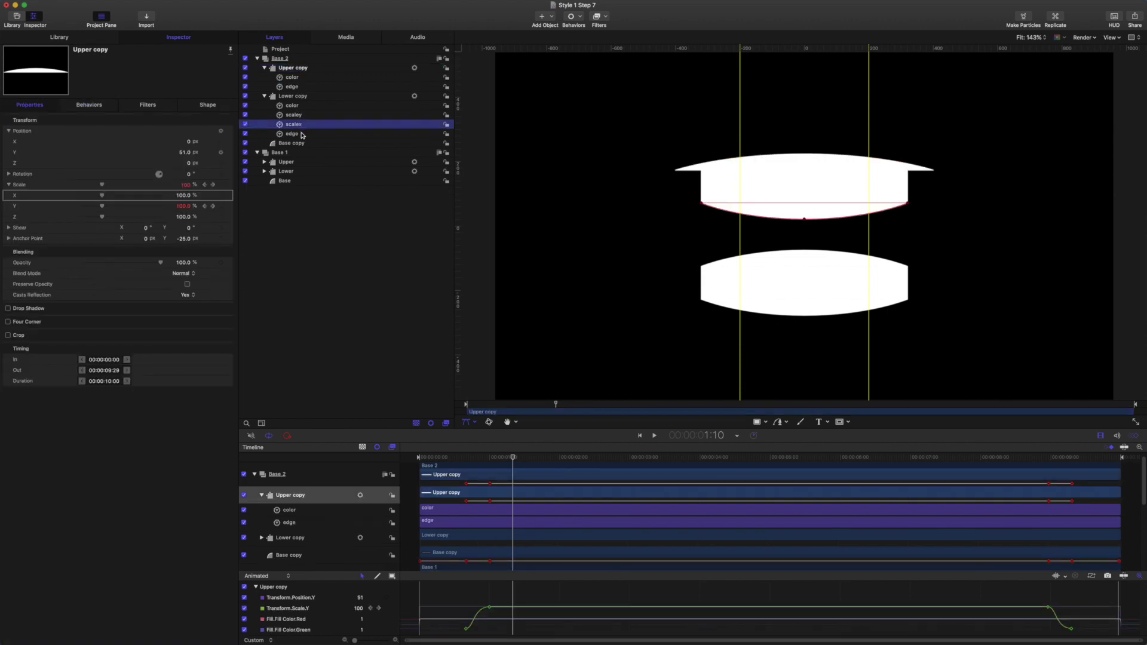
key(Delete)
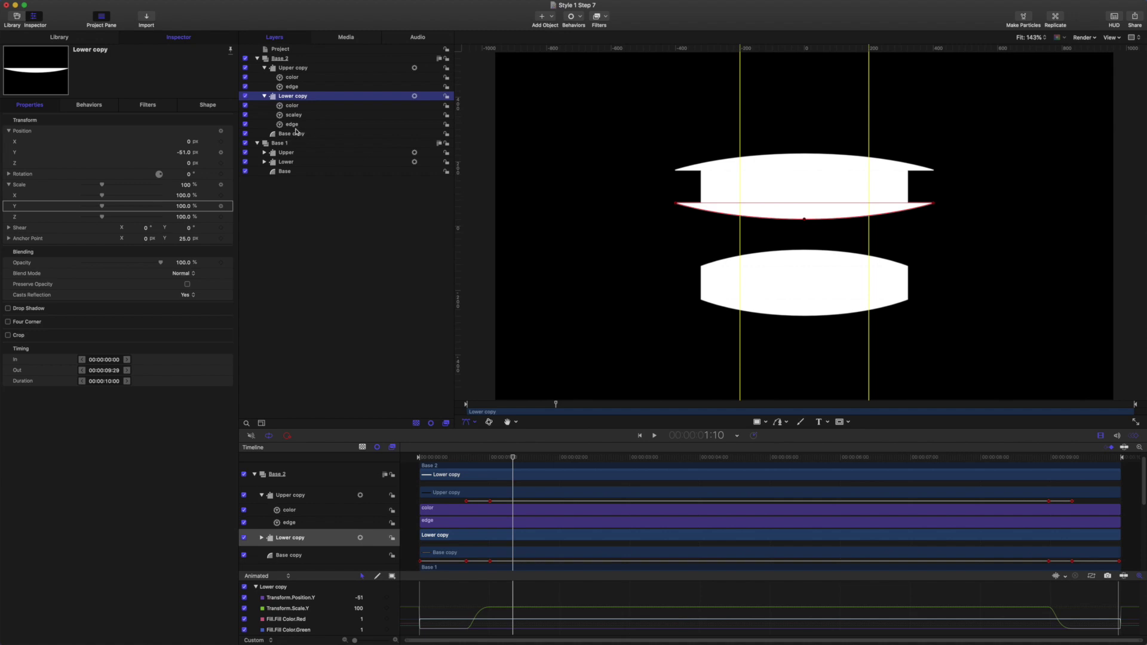
Step: Rename the Base copy layer to Base and hide the Base 1 group
double_click(299, 133)
key(BackSpace)
key(BackSpace)
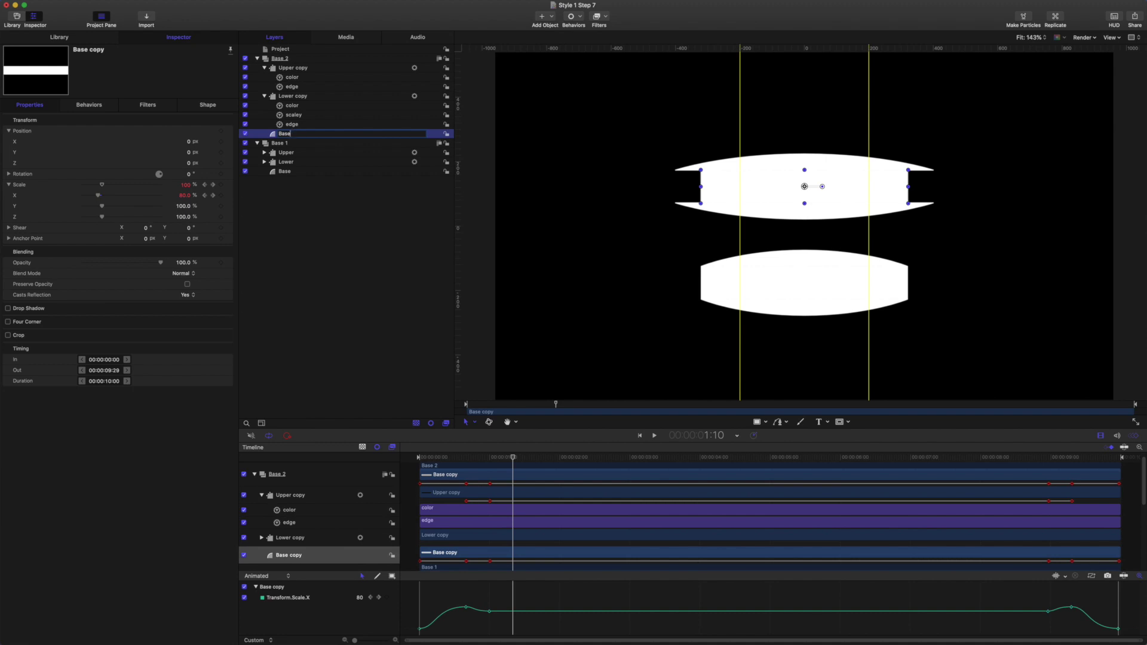
key(Return)
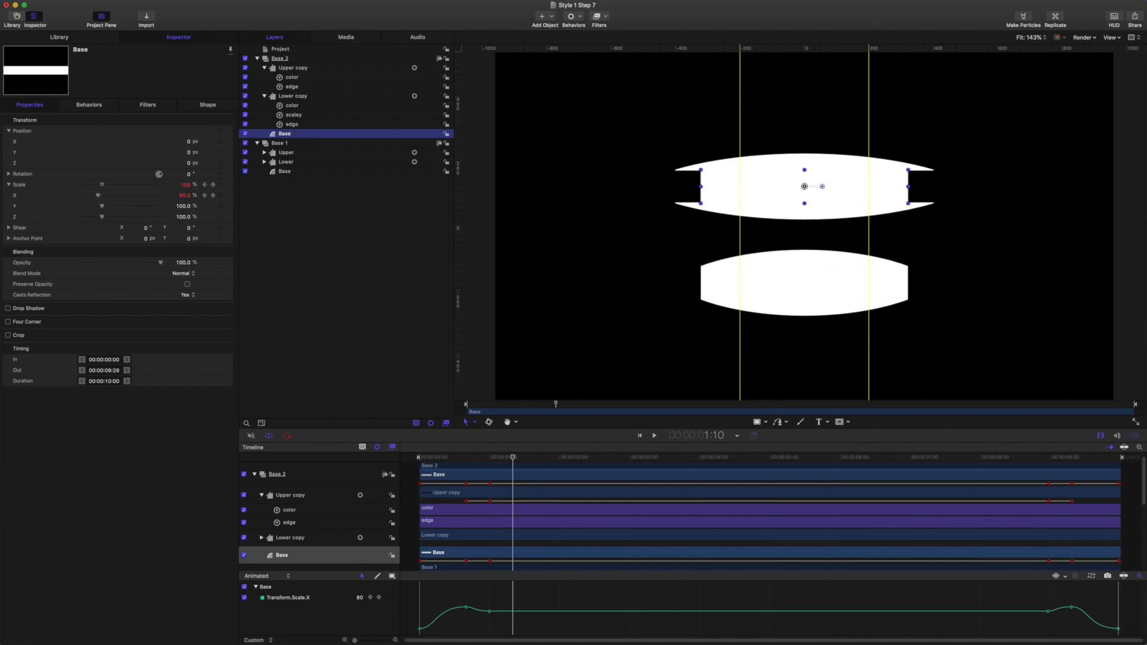
click(245, 144)
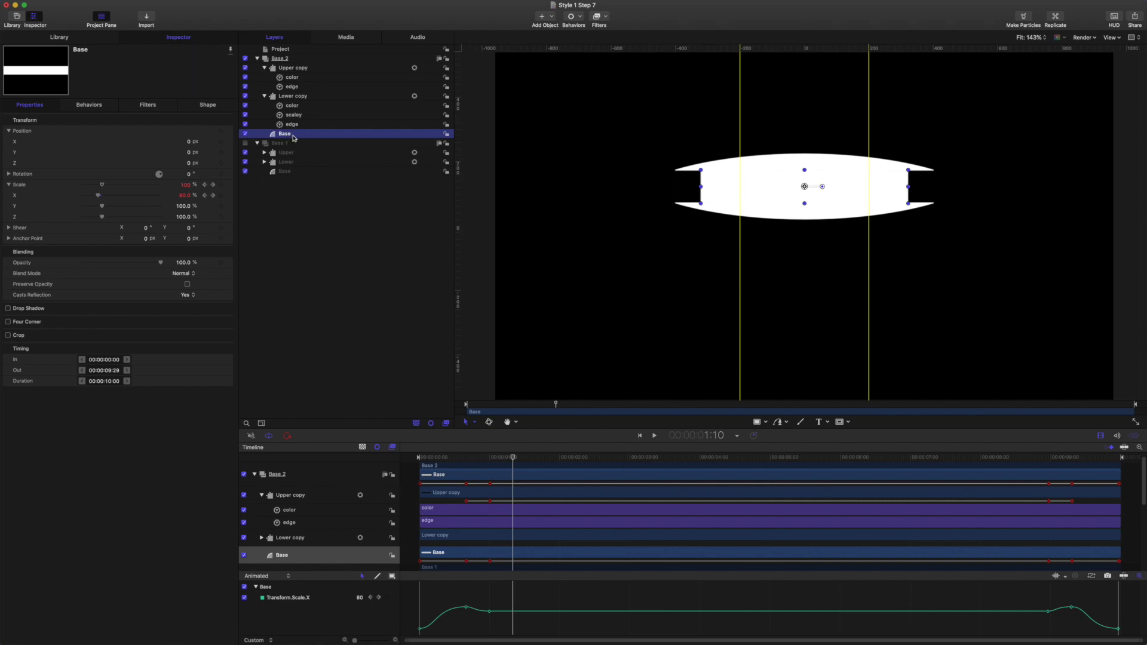
Step: Duplicate the Base layer and name the duplicate Clip
key(super+d)
double_click(299, 134)
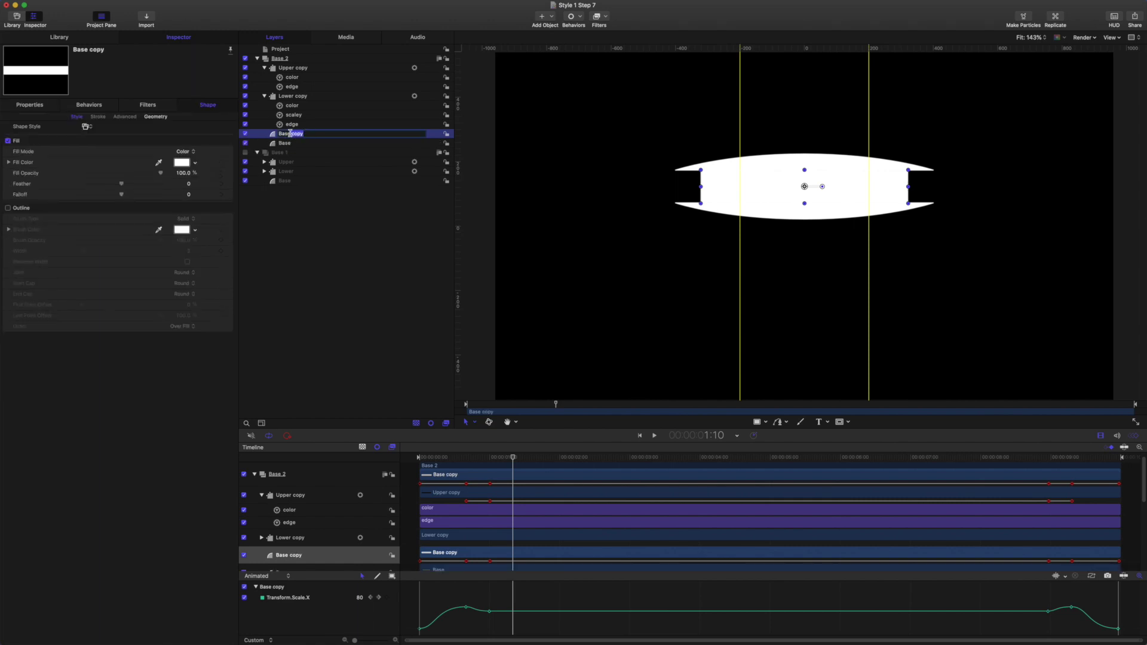
key(BackSpace)
key(BackSpace)
key(BackSpace)
key(BackSpace)
key(BackSpace)
text(Clip)
key(Return)
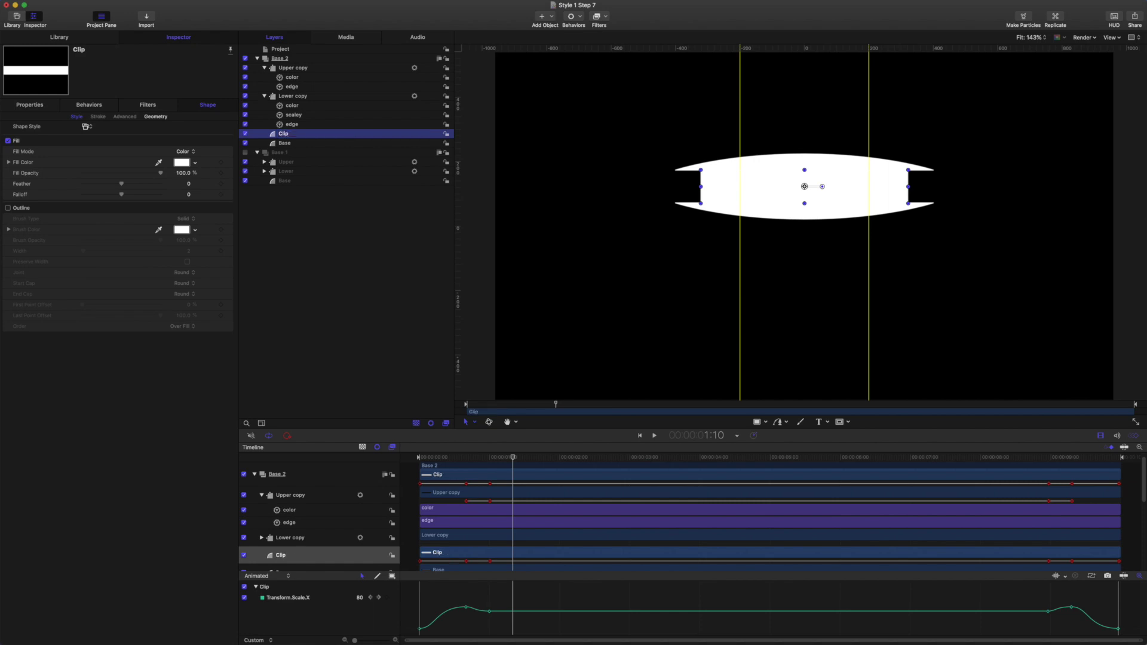
Step: Remove Clip's Scale X animation so it stays at 100% width
click(37, 106)
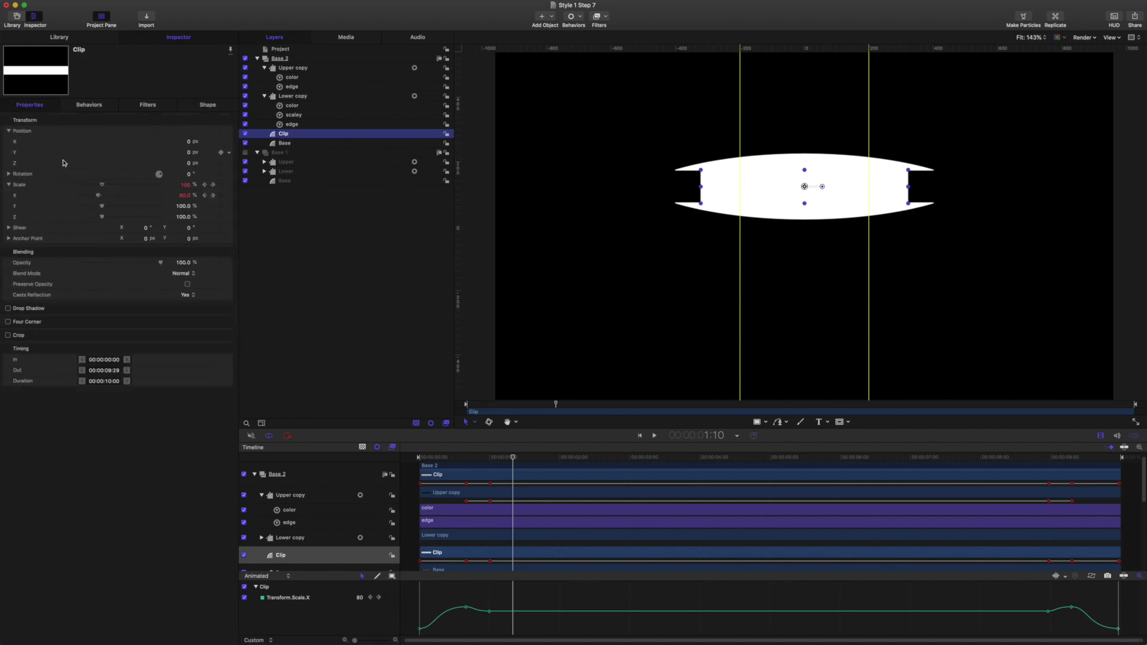
click(228, 199)
click(254, 205)
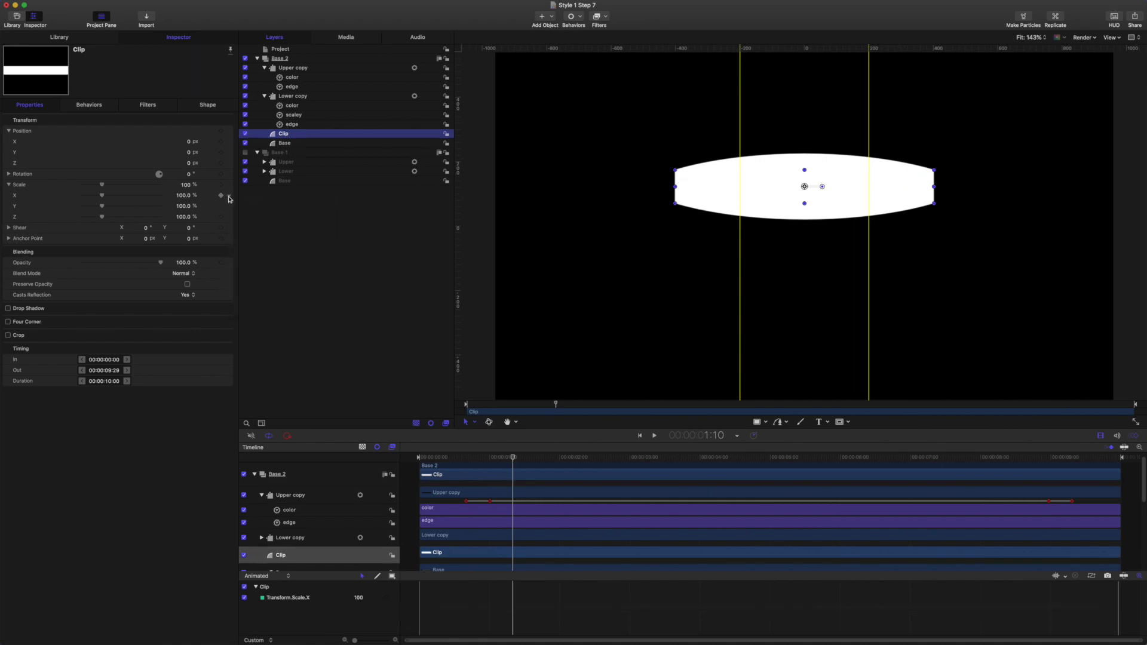
click(229, 199)
Step: Link Clip's Scale X to Base with a Link behaviour named scalex
mouse_move(257, 281)
click(362, 314)
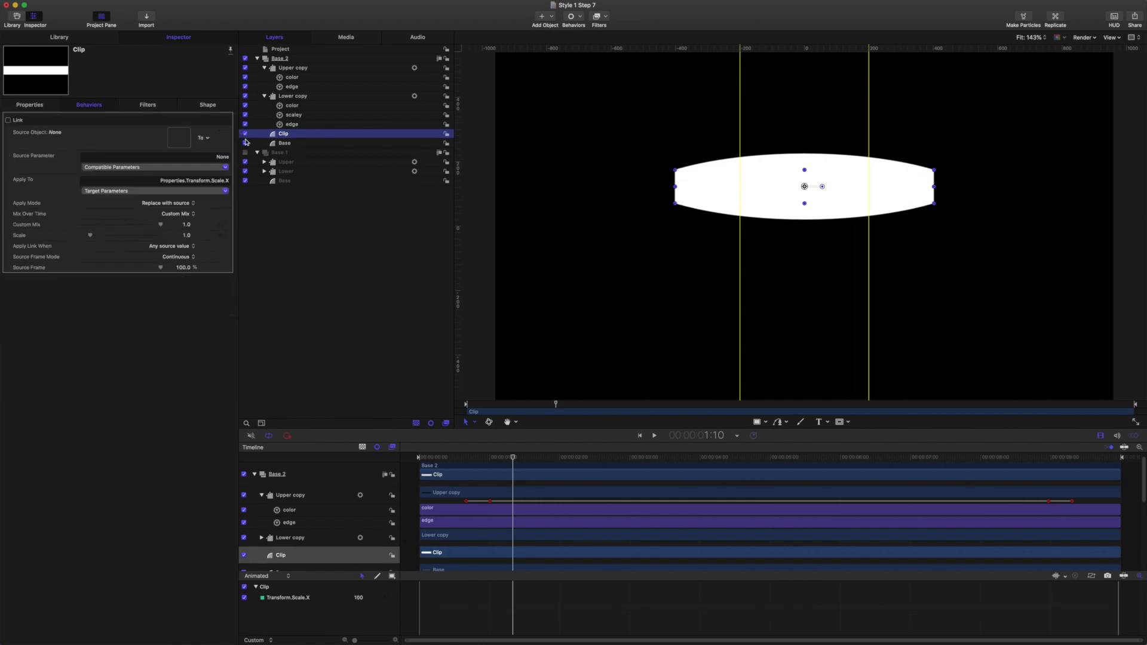
drag(284, 153, 179, 137)
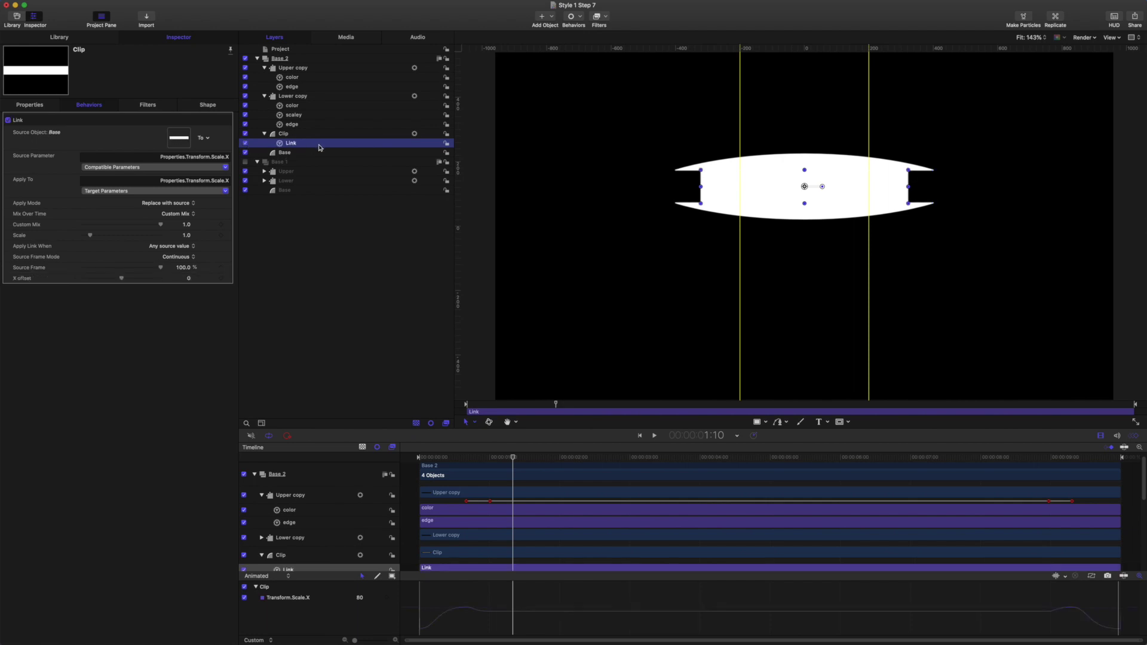
double_click(291, 144)
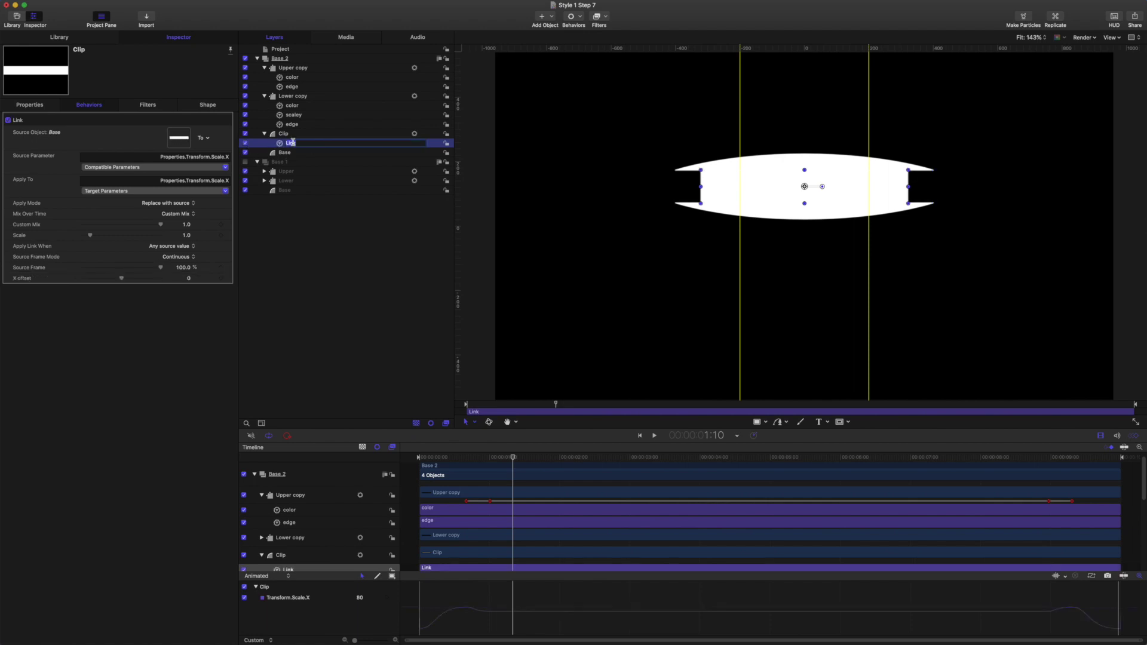
text(scalex)
key(Return)
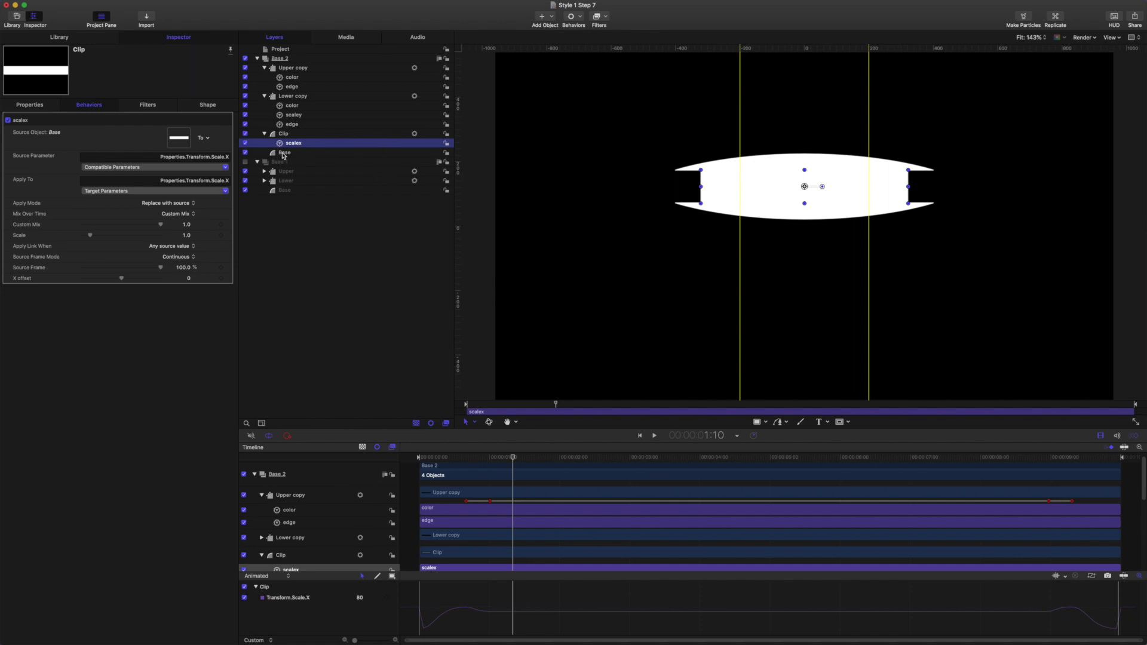
Step: Give Clip a green fill and a geometry height of 1369 to span the canvas
click(206, 109)
click(194, 164)
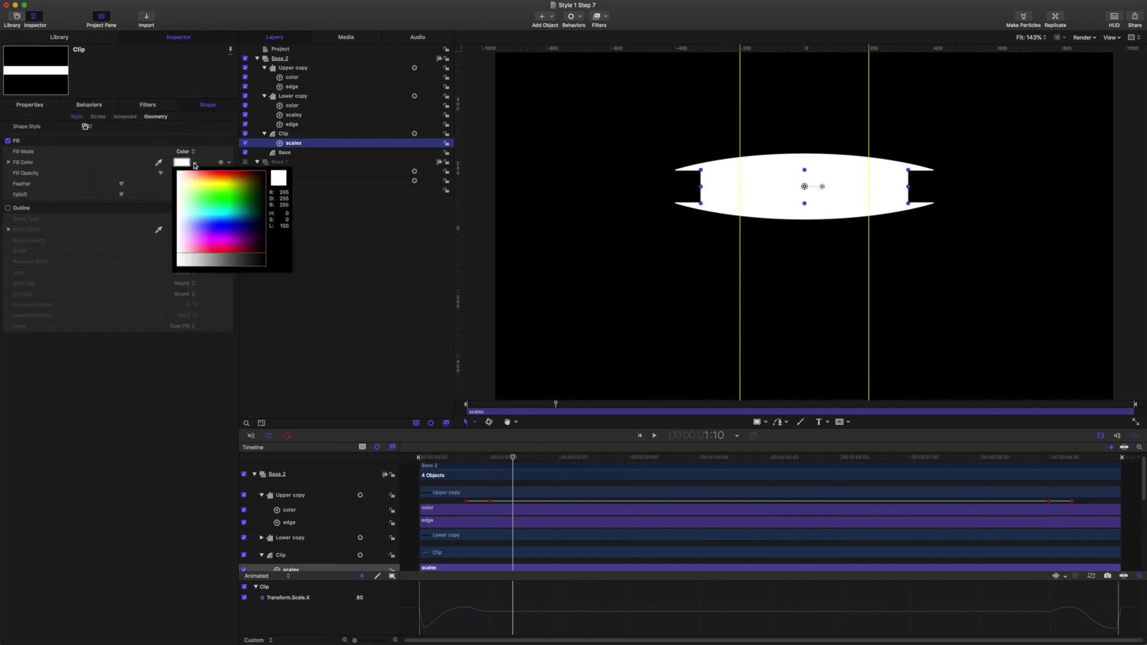
click(221, 182)
click(161, 132)
click(154, 117)
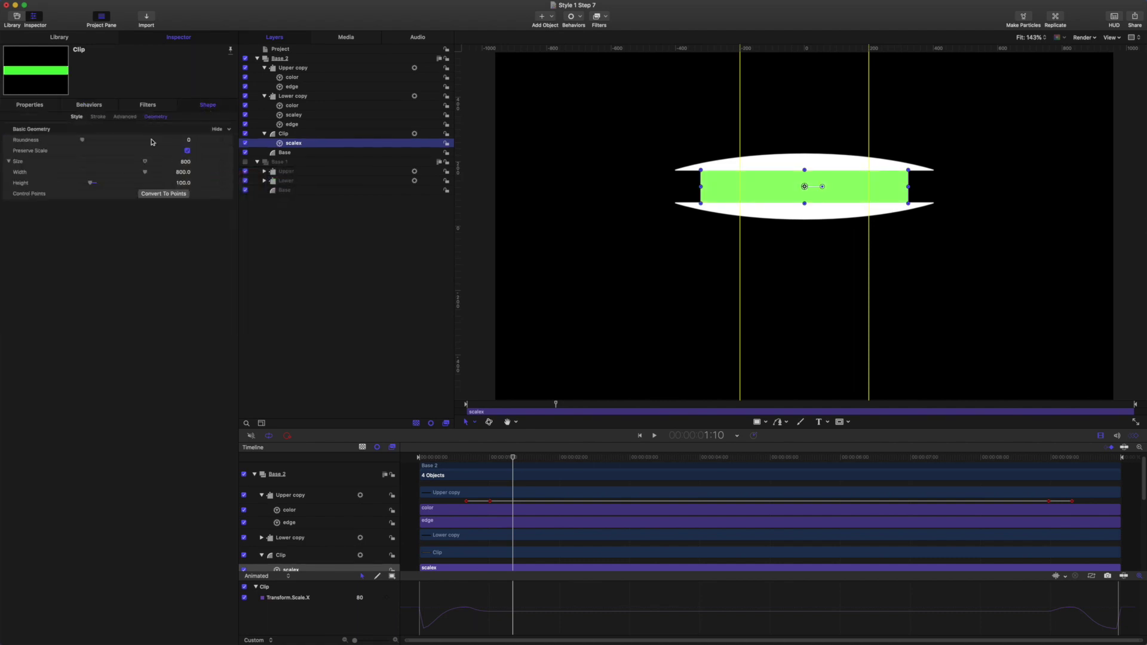
drag(181, 186, 299, 136)
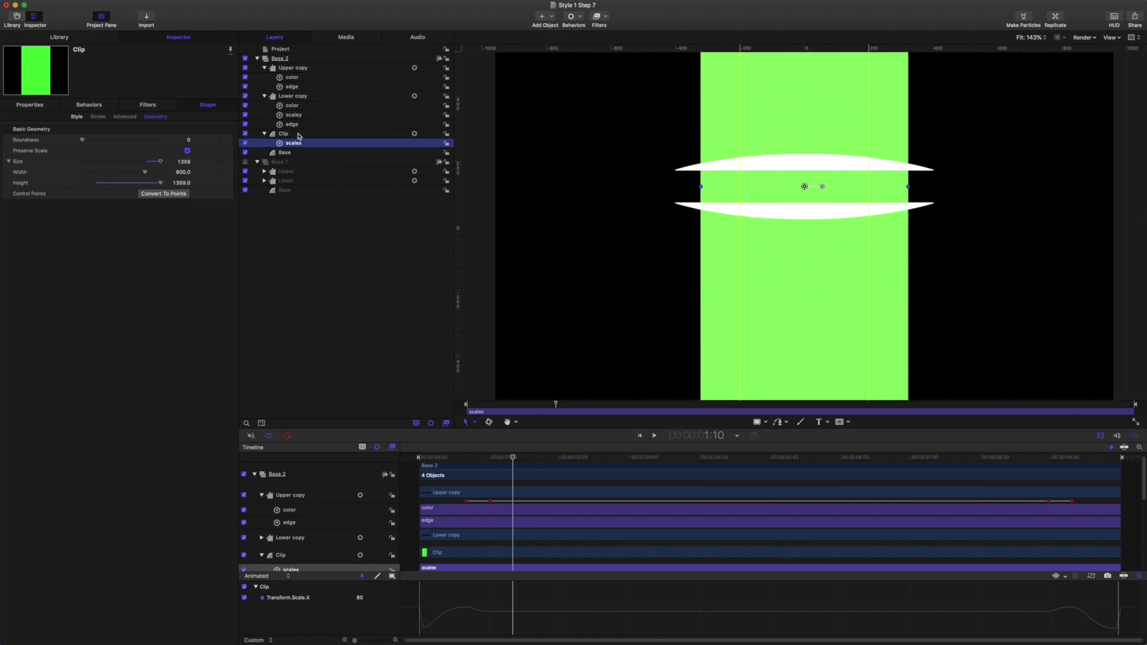
Step: Add image masks to Upper copy and Lower copy, each using Clip as the mask source
click(288, 68)
right_click(289, 69)
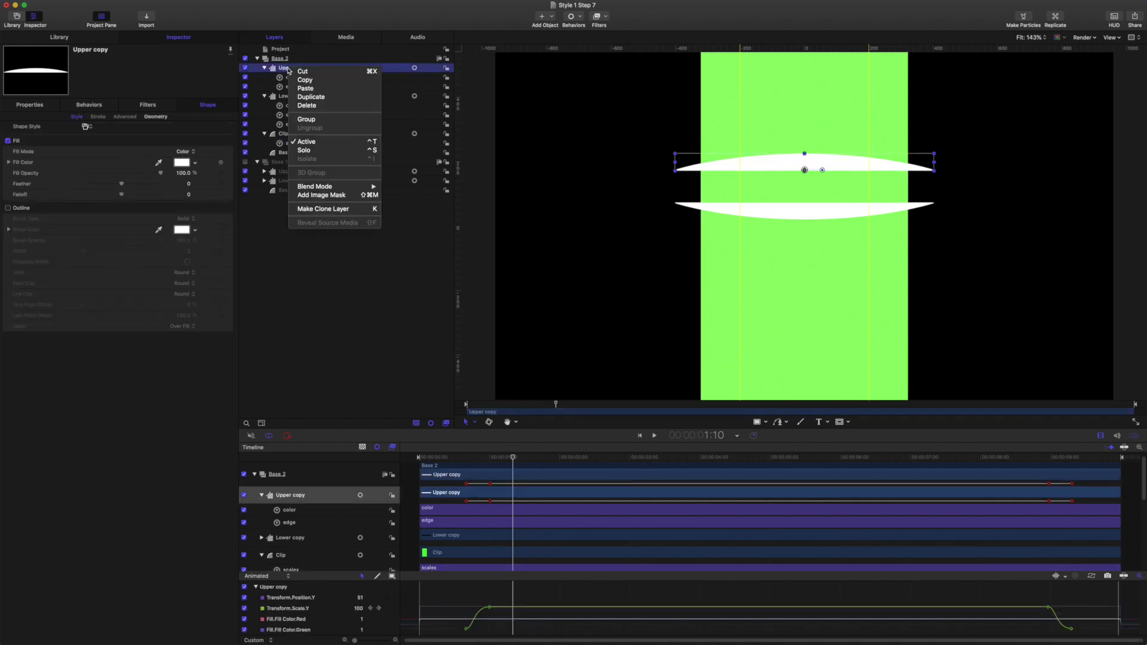
click(300, 192)
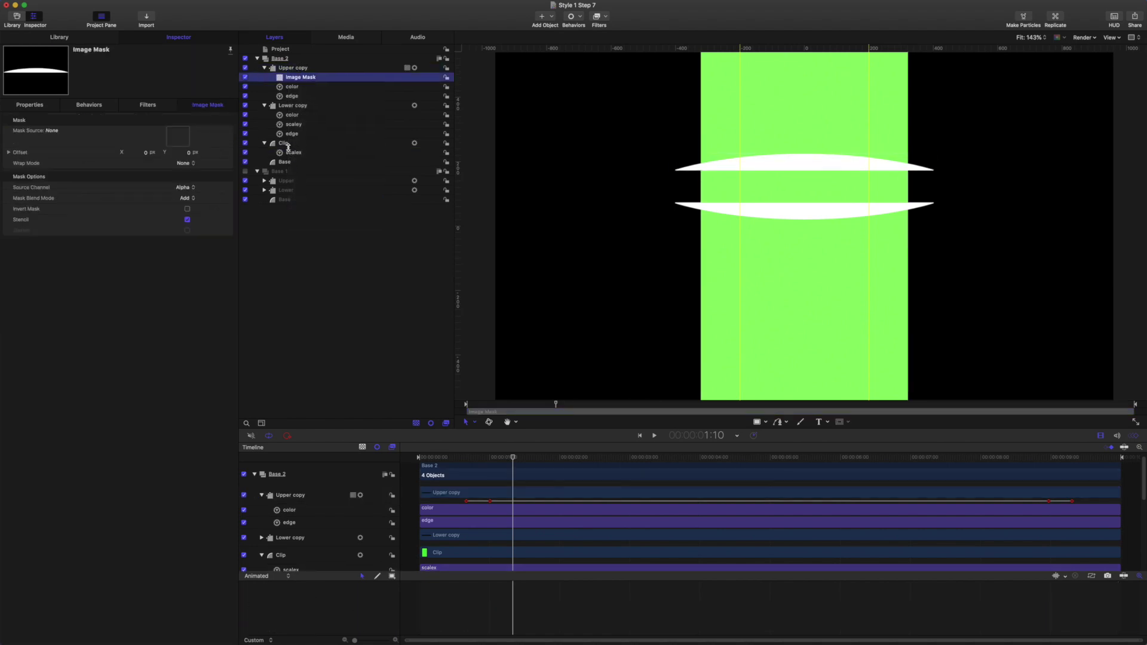
drag(284, 146, 177, 136)
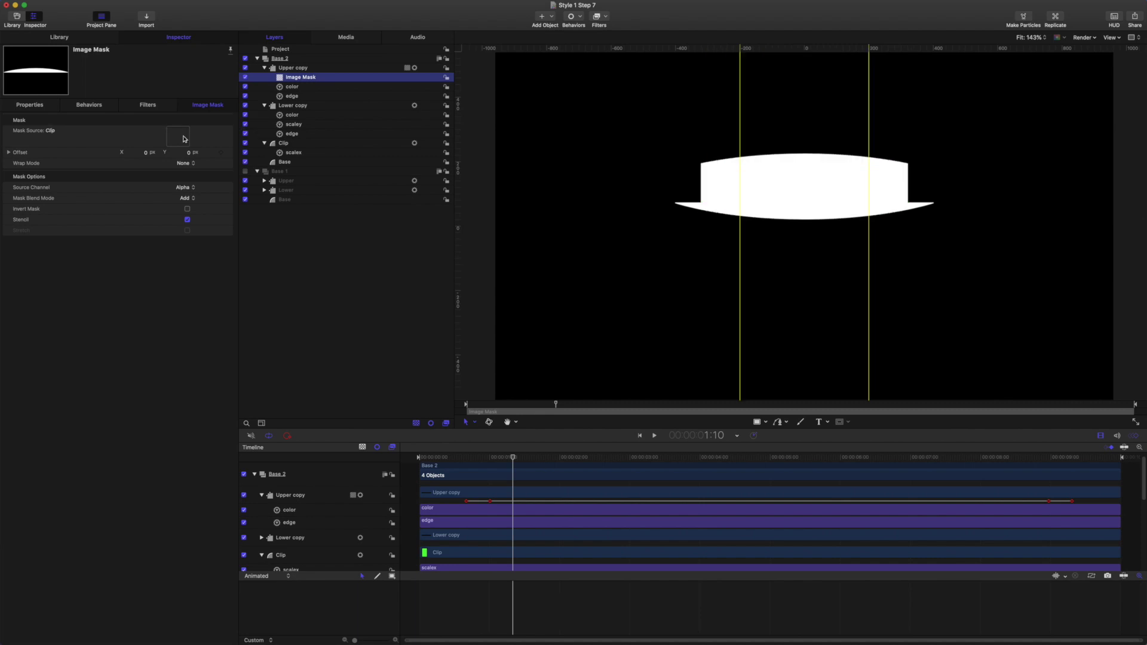
click(291, 106)
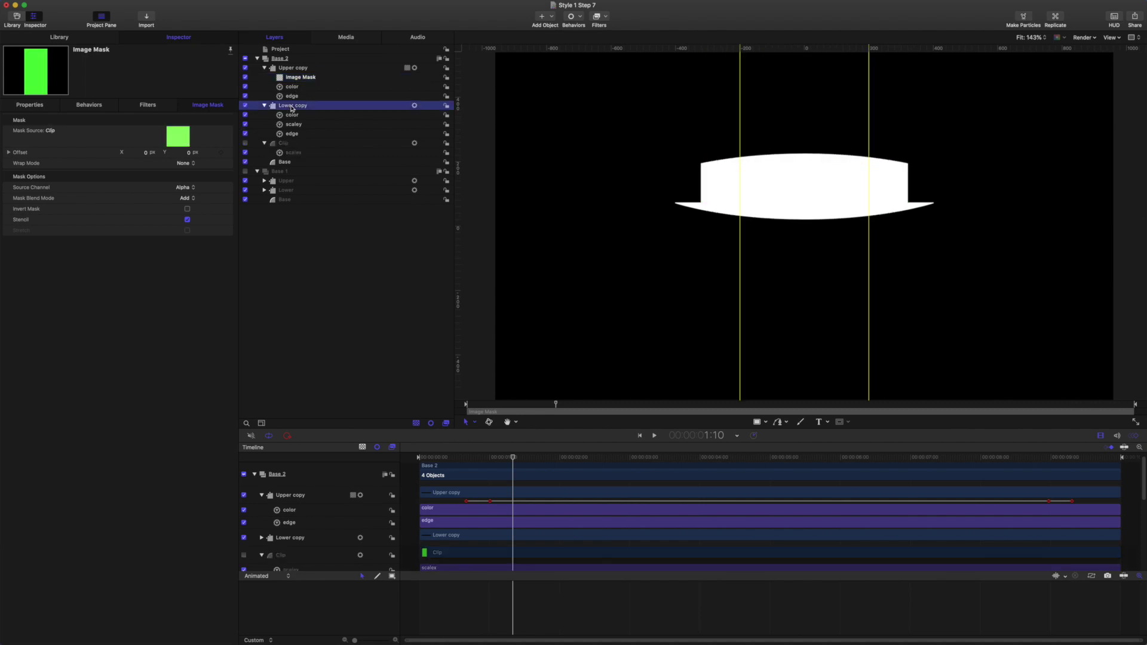
right_click(292, 106)
click(323, 234)
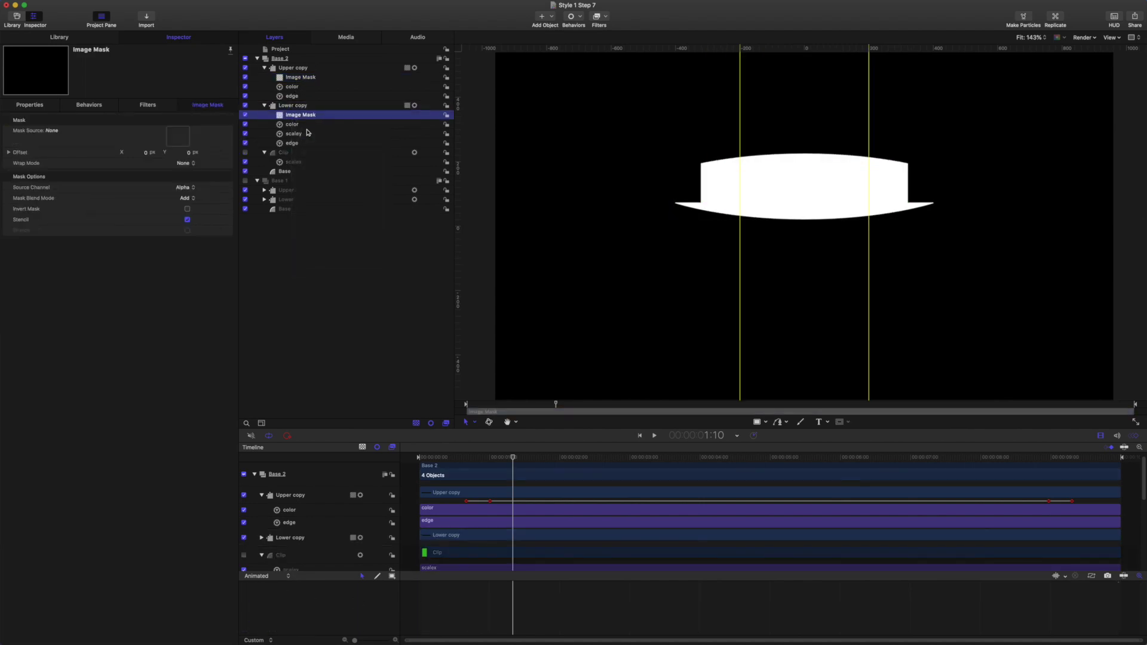
drag(285, 155, 174, 138)
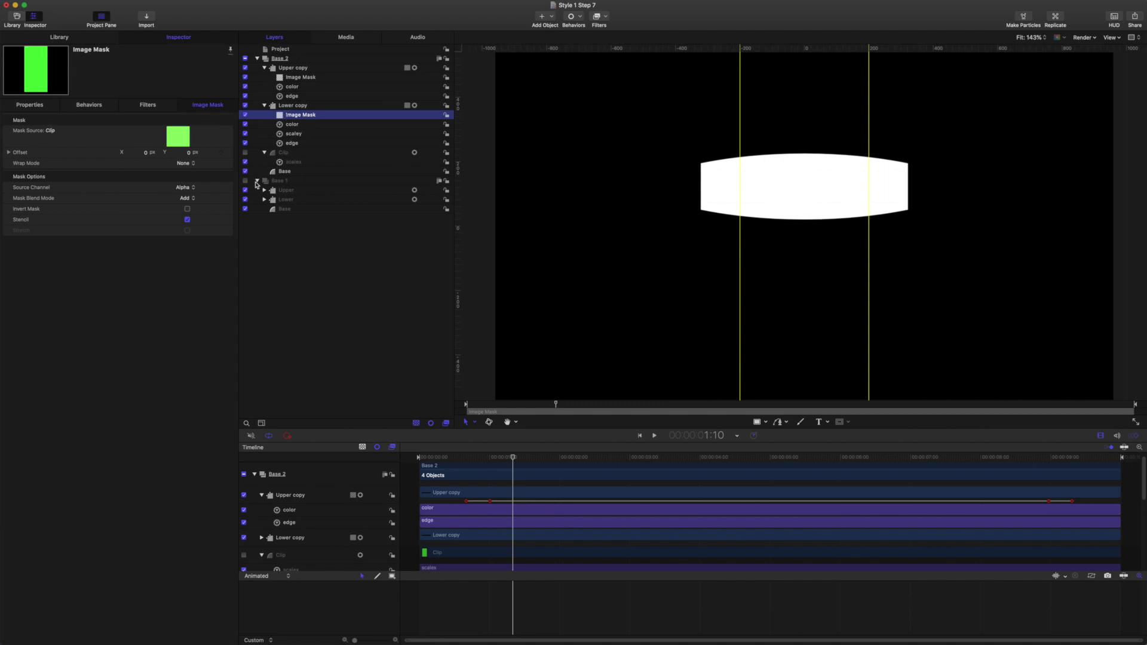
Step: Play the animation from the start to check it, then show Base 1 again
drag(517, 460, 420, 459)
key(space)
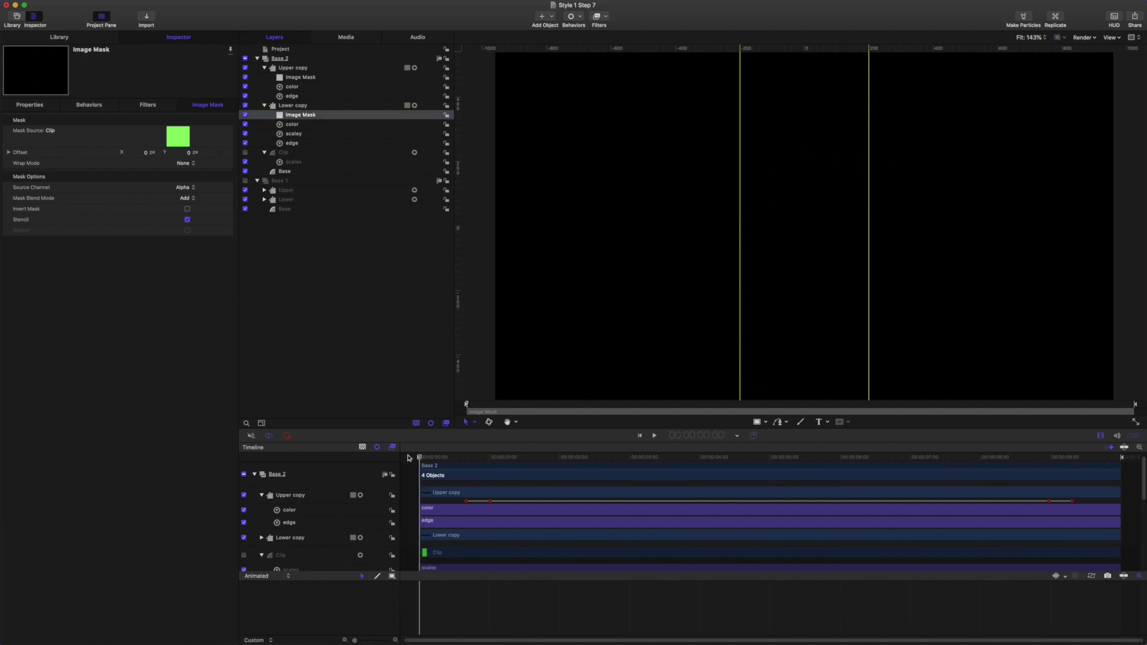
key(space)
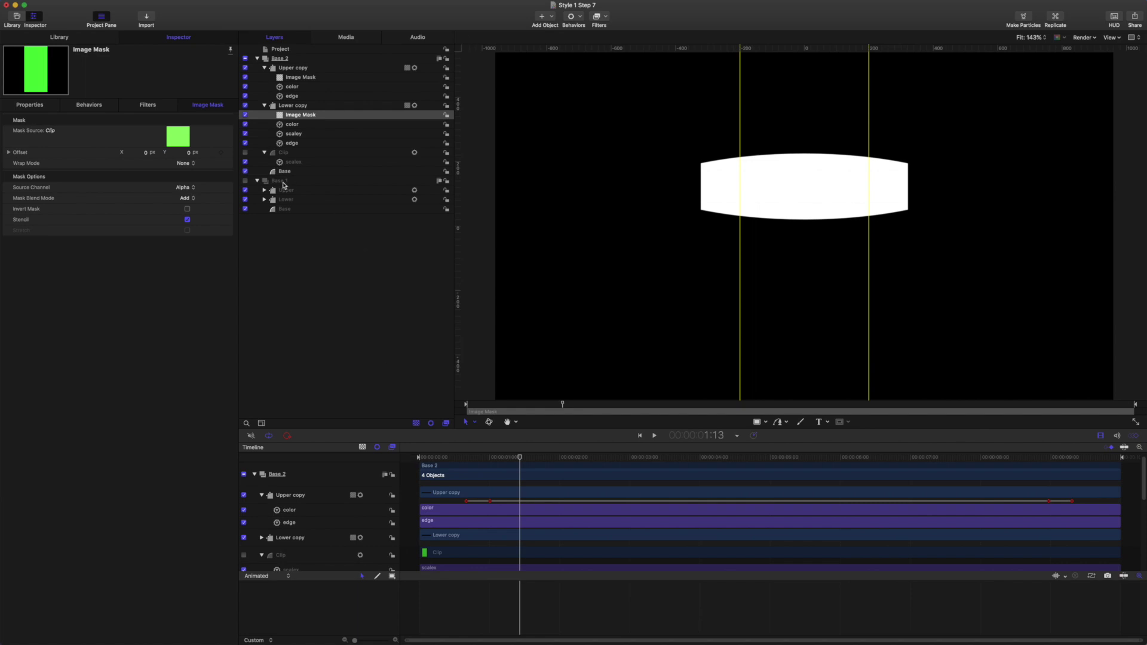
click(245, 180)
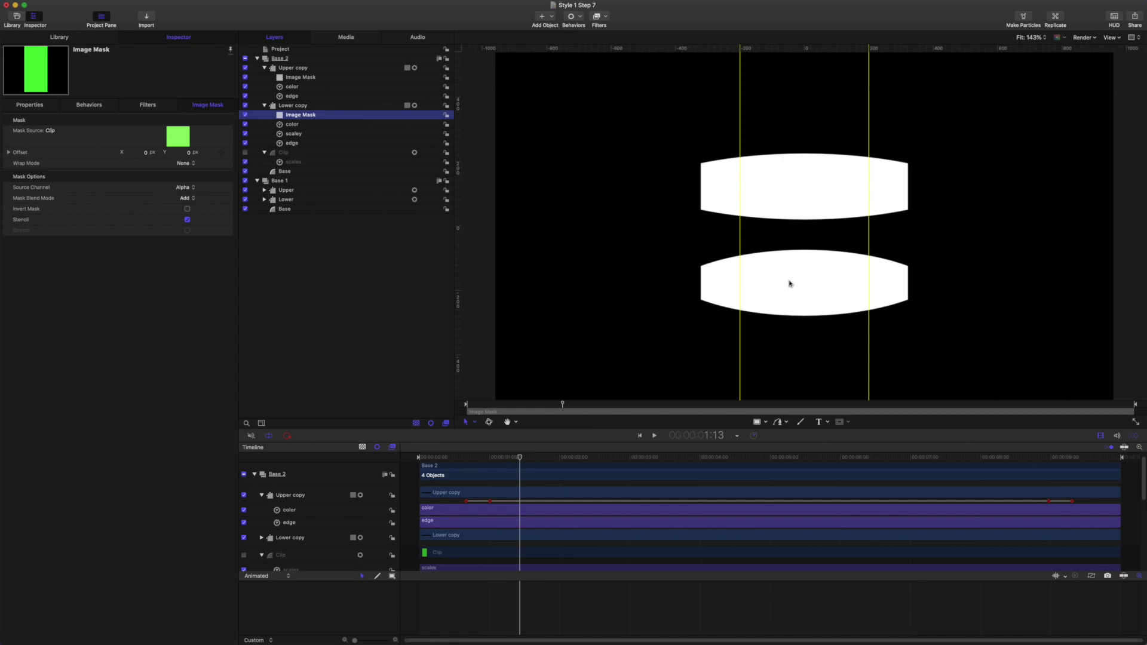
Step: Scrub back to the first frame and play the Style 1 Step 7 animation twice to review it
click(519, 458)
drag(520, 458, 493, 455)
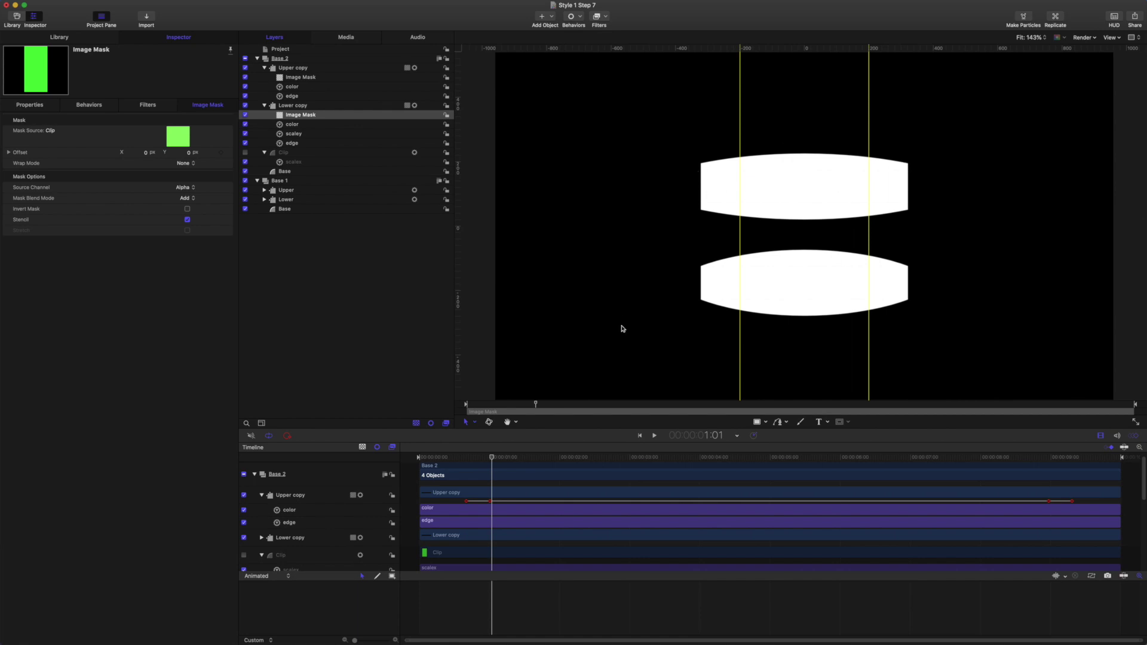
drag(491, 457, 407, 457)
key(space)
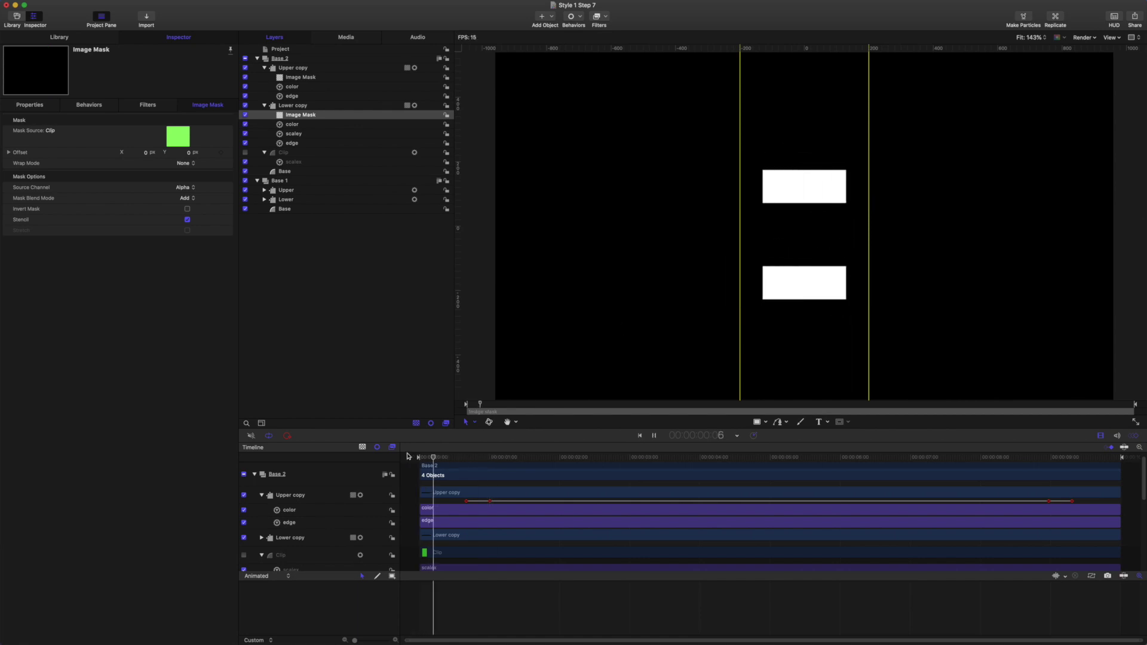
key(space)
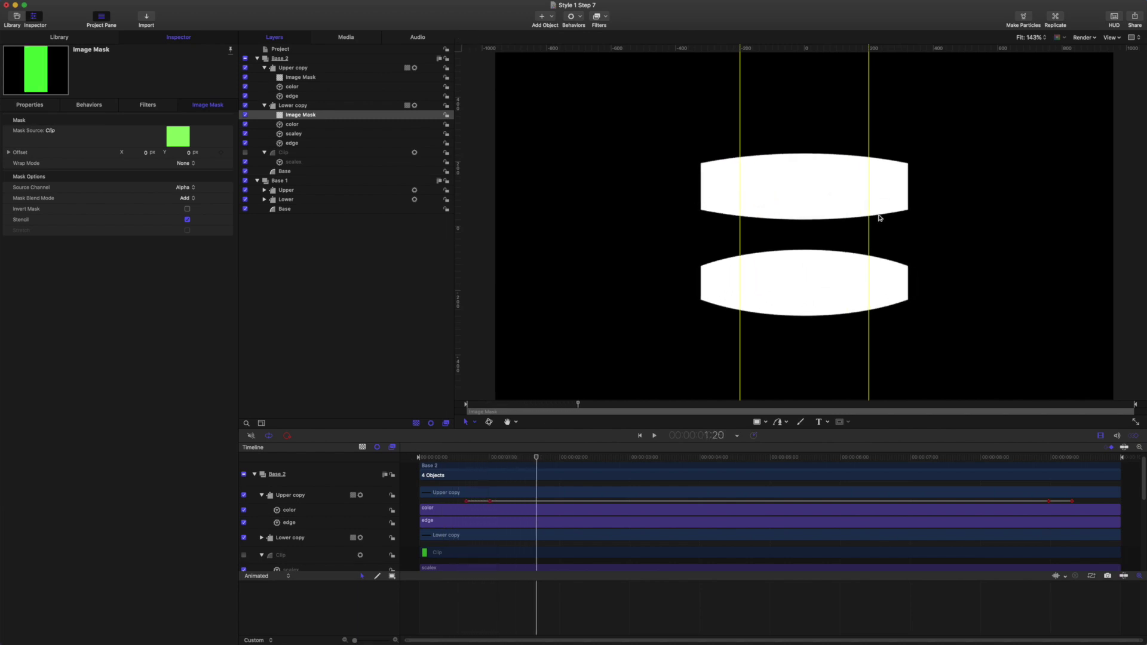
drag(537, 461, 419, 442)
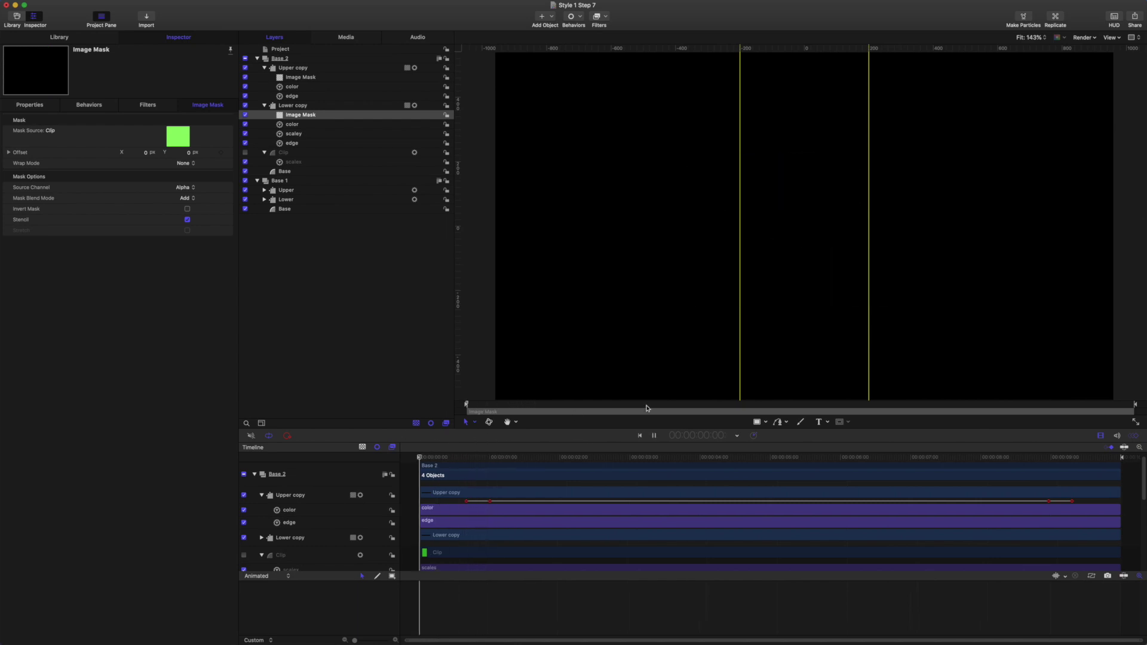
key(space)
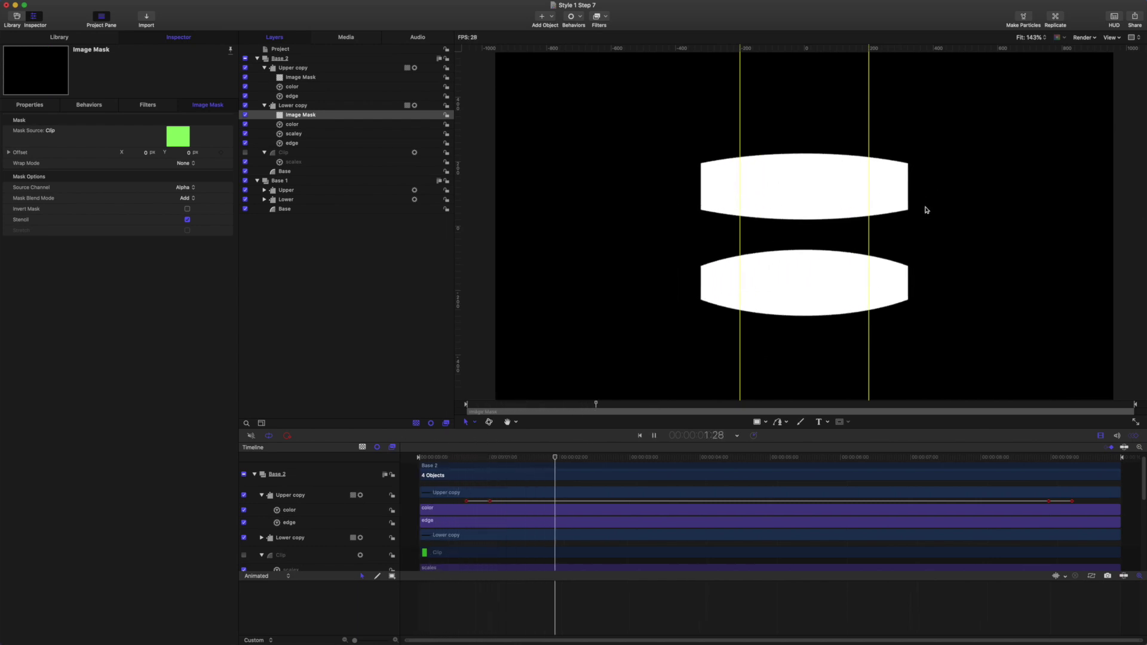
key(space)
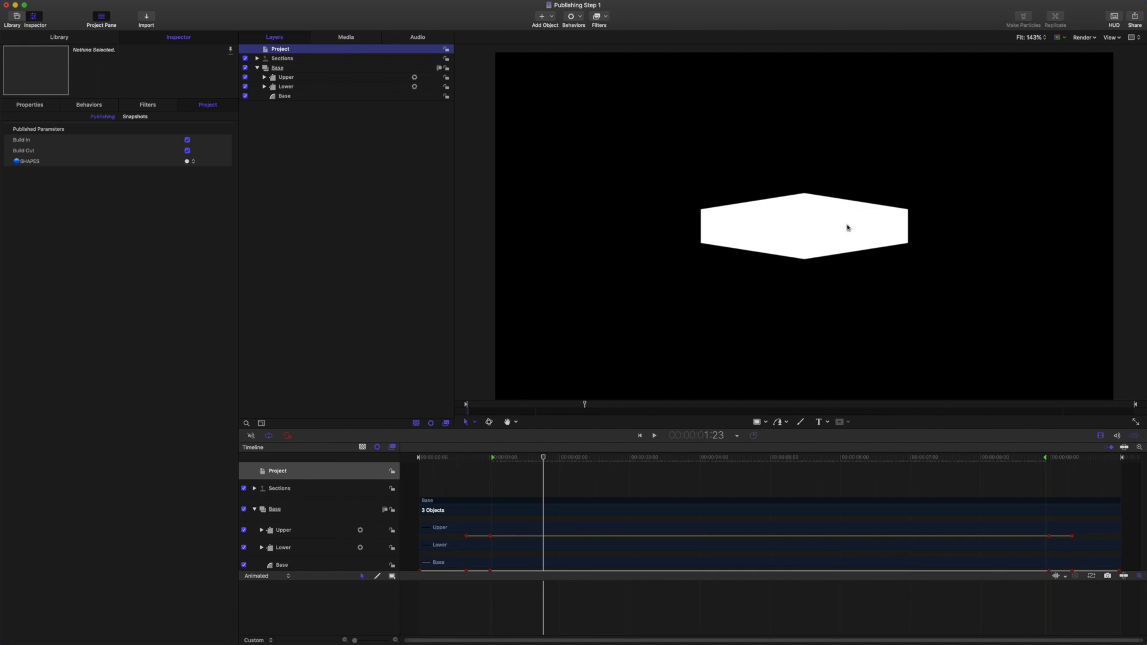
Step: Publish the Base shape's fill colour as a template control named Color
click(287, 97)
click(227, 163)
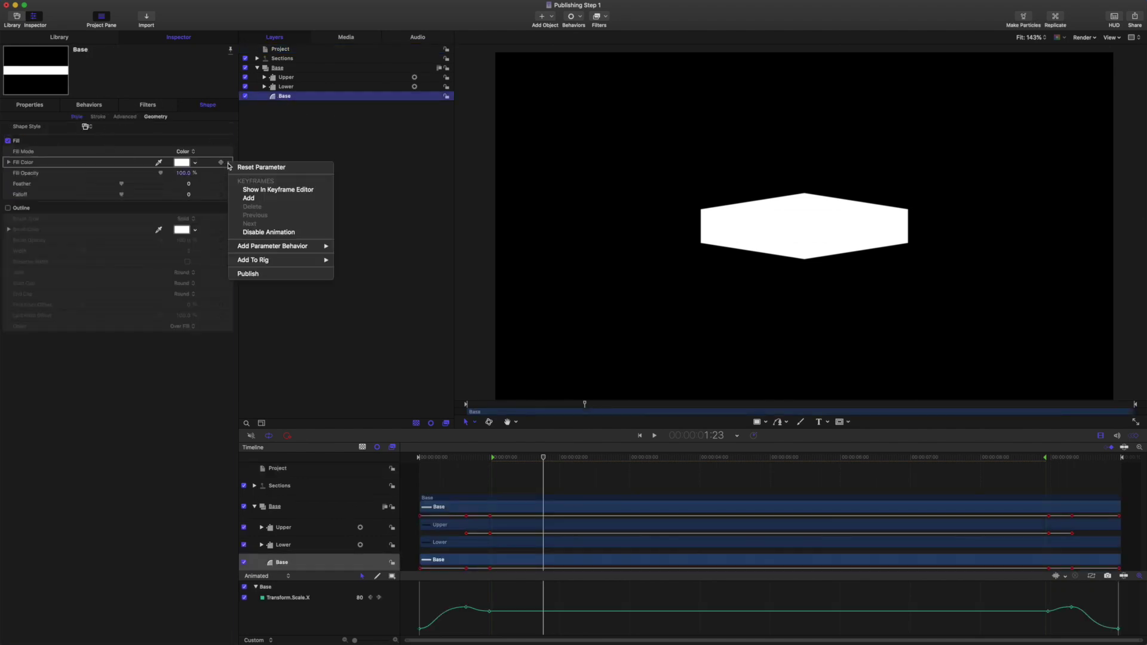
click(230, 274)
click(282, 51)
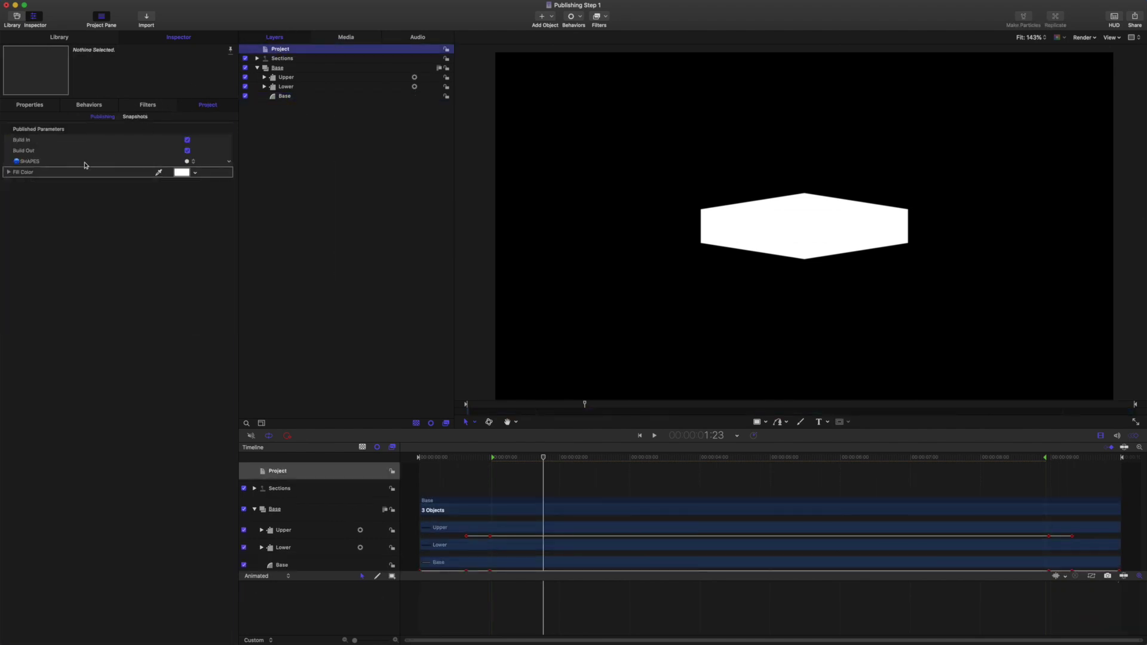
double_click(30, 172)
text(Co)
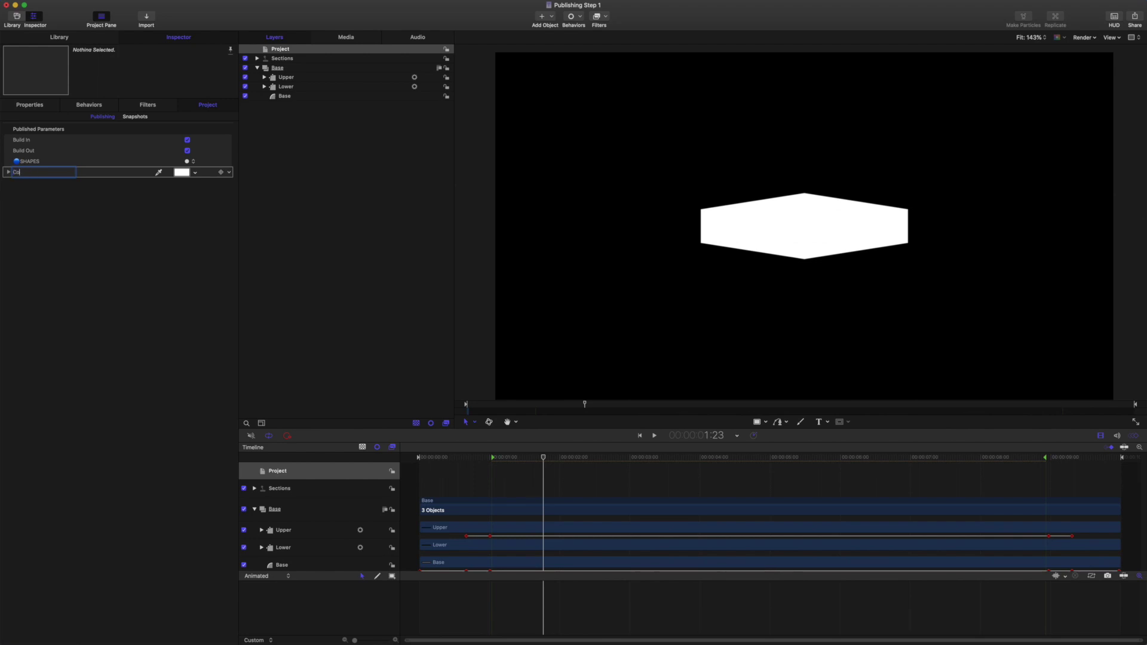
text(lor)
key(Return)
Step: Reset the Base shape's Y scale to 100% and publish it as a control
click(287, 69)
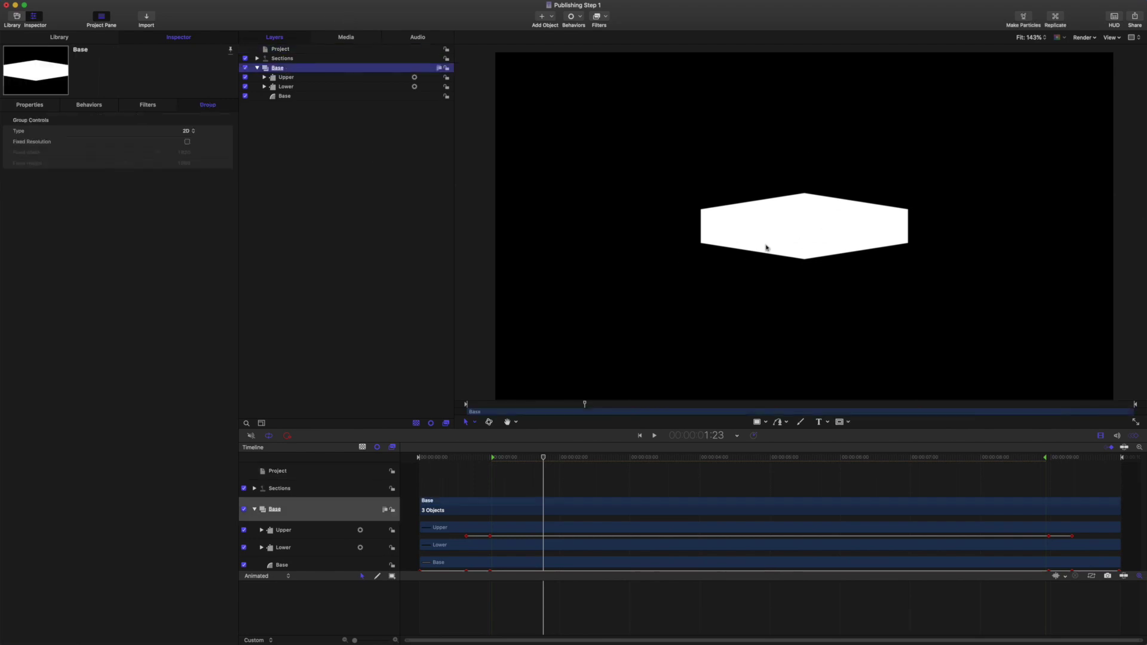
click(284, 96)
click(29, 106)
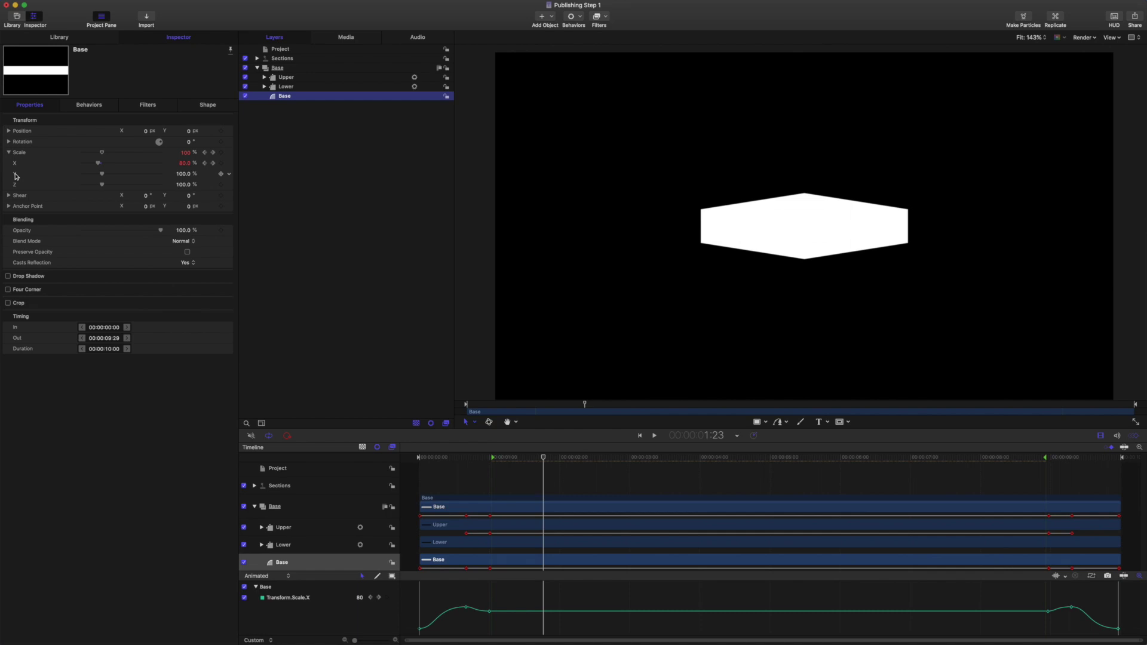
mouse_move(182, 173)
mouse_down()
mouse_move(215, 176)
mouse_move(182, 177)
mouse_up()
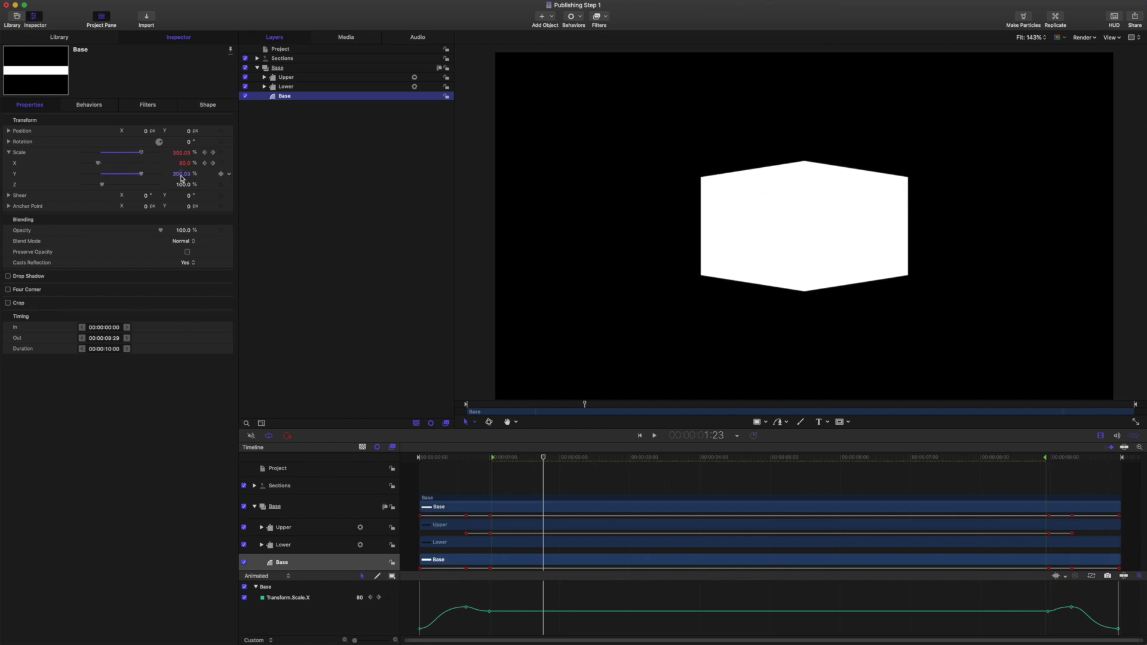
click(229, 174)
click(232, 178)
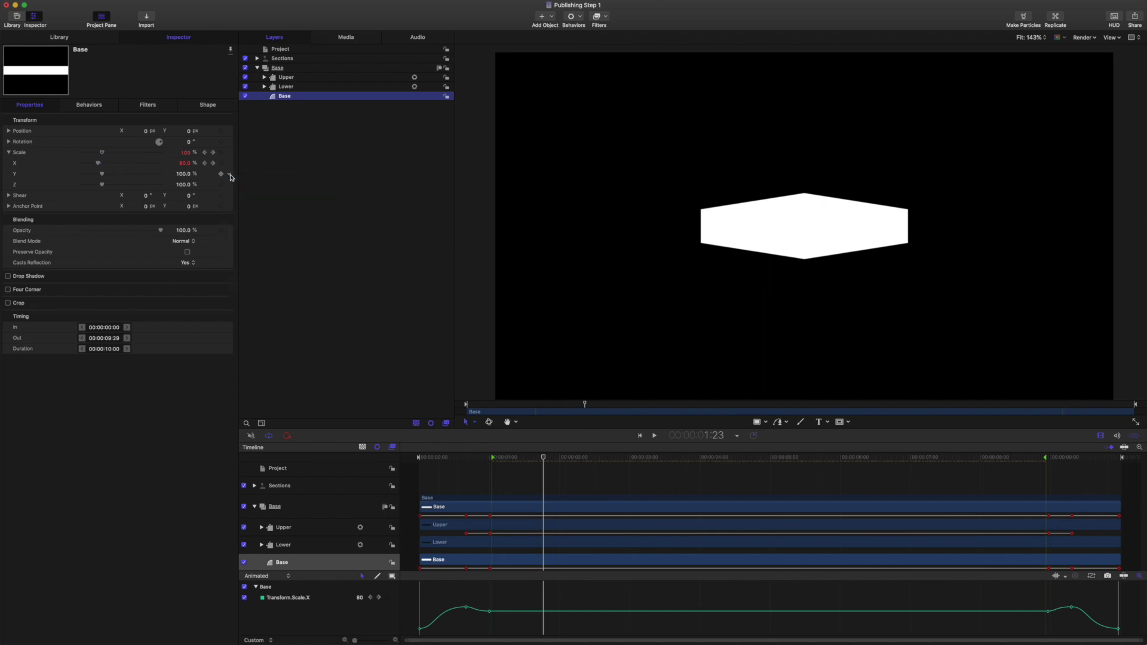
click(230, 175)
click(251, 285)
Step: Rename the published Y Scale control to Height in the project's Publishing pane
click(281, 50)
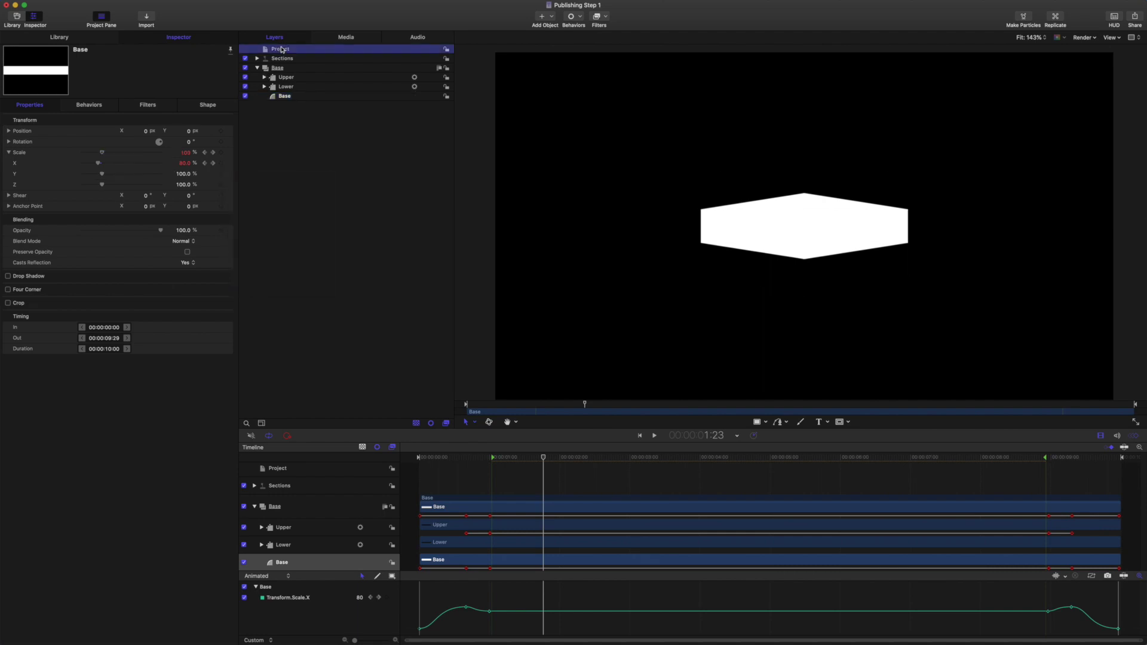
click(208, 105)
double_click(28, 182)
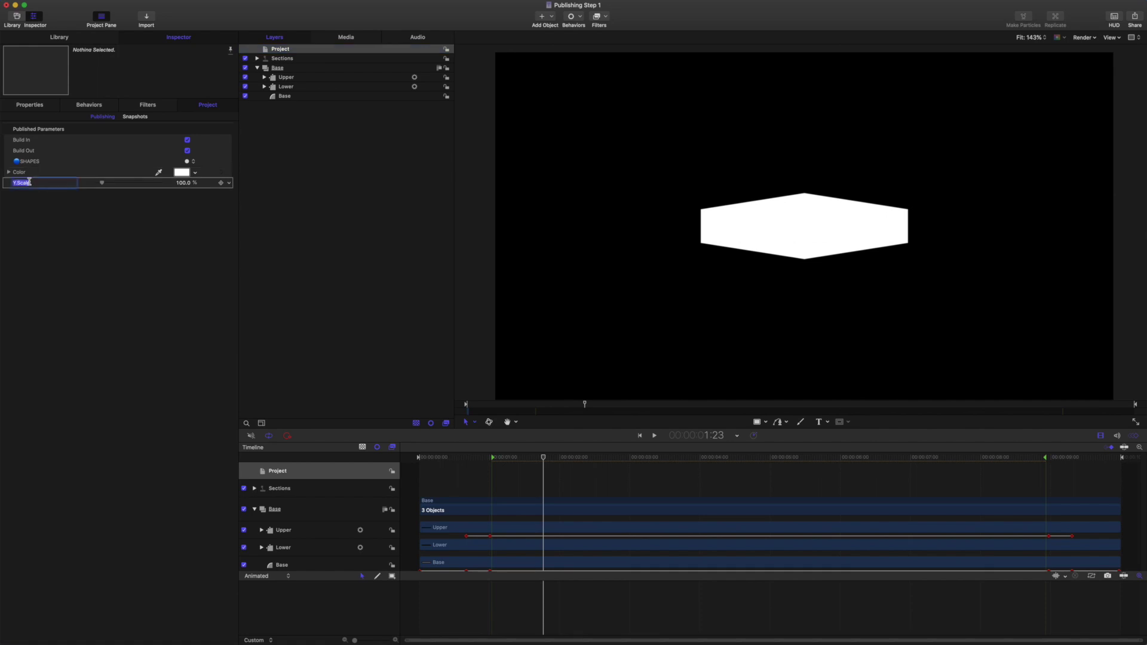
text(Height)
key(Return)
drag(543, 457, 492, 454)
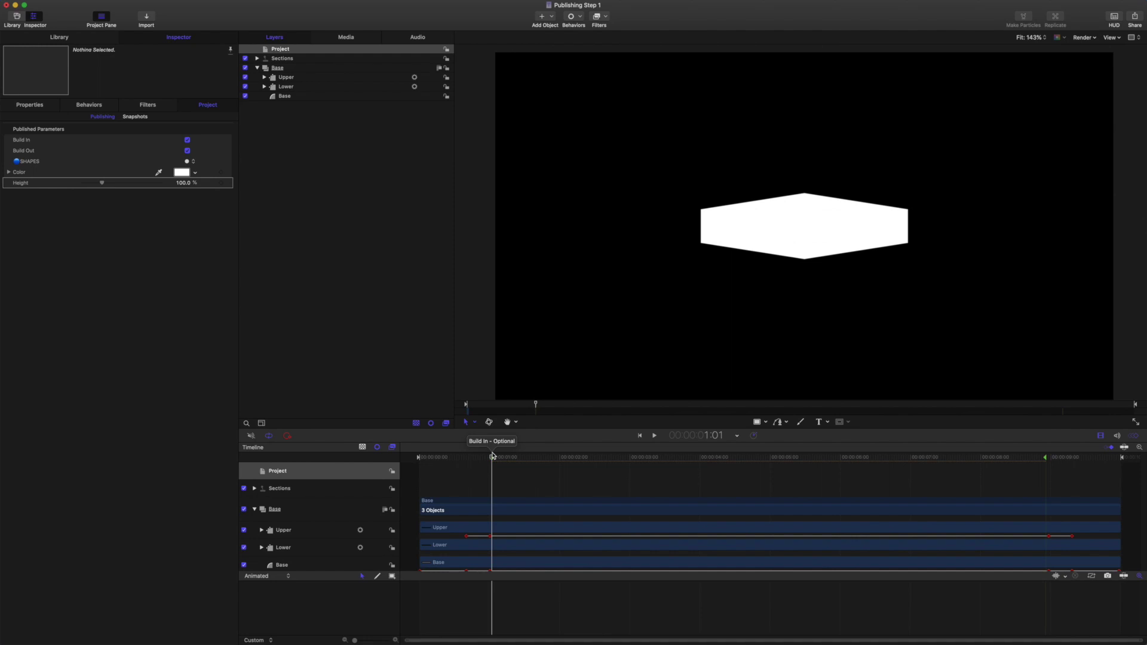
Step: Publish the Base shape's Scale X as a template control
click(285, 97)
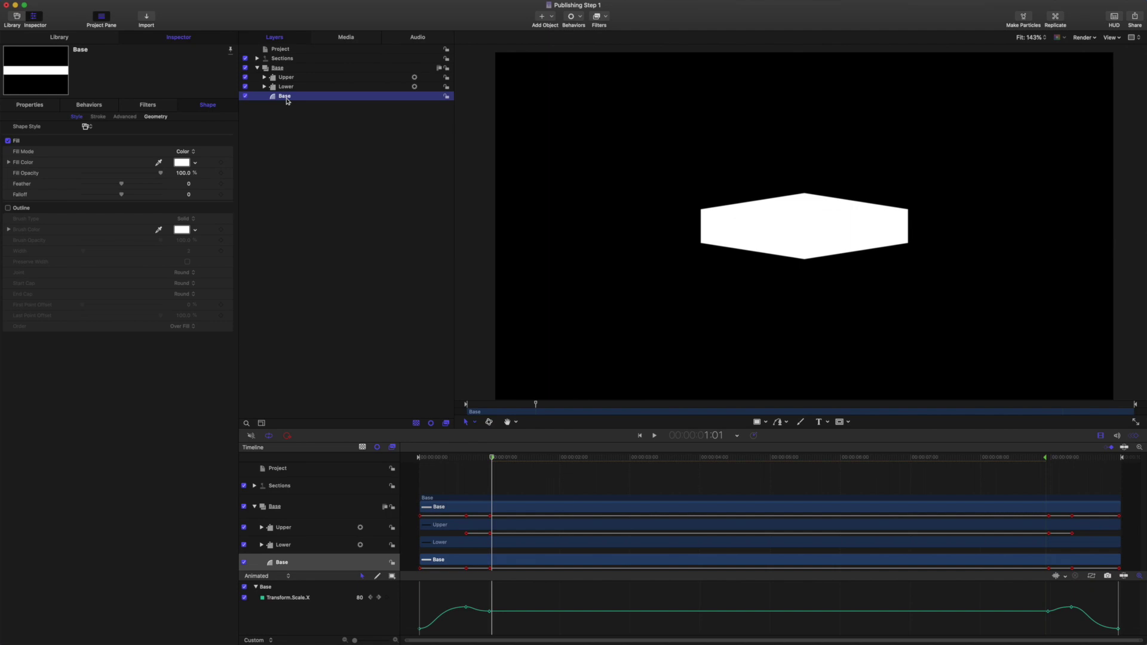
click(18, 105)
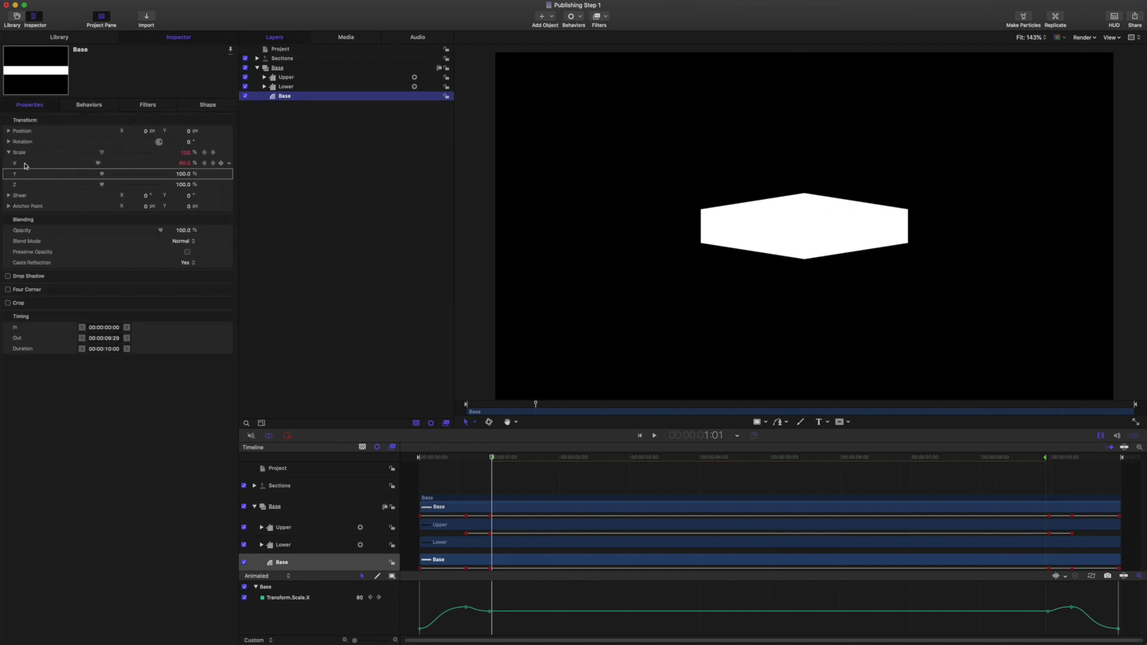
click(230, 164)
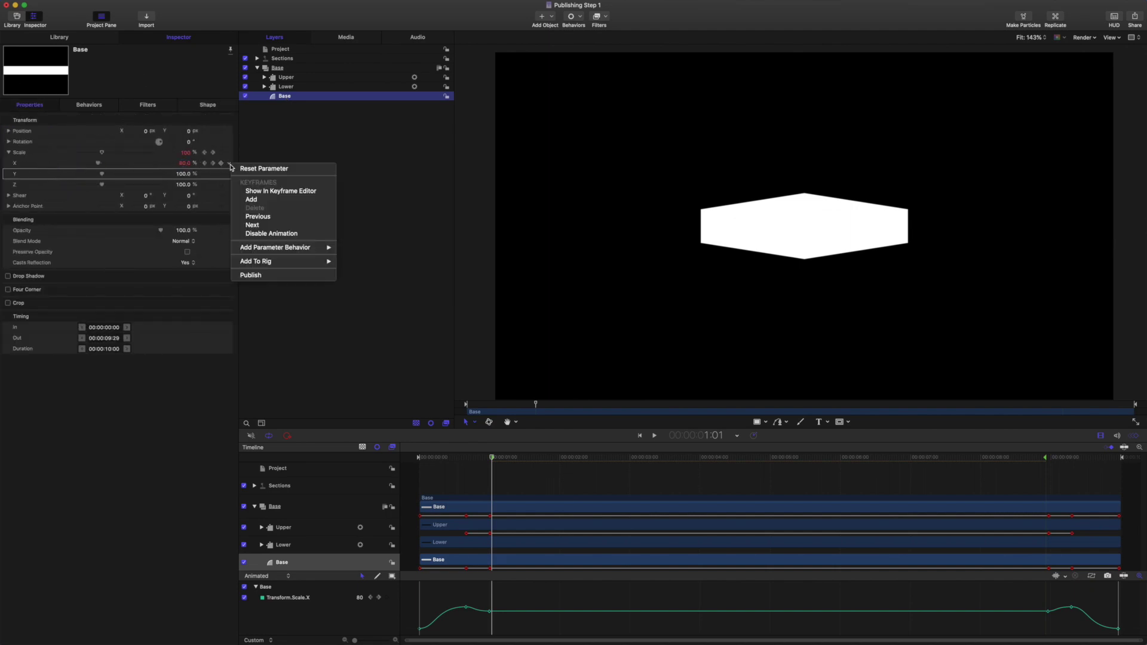
click(238, 275)
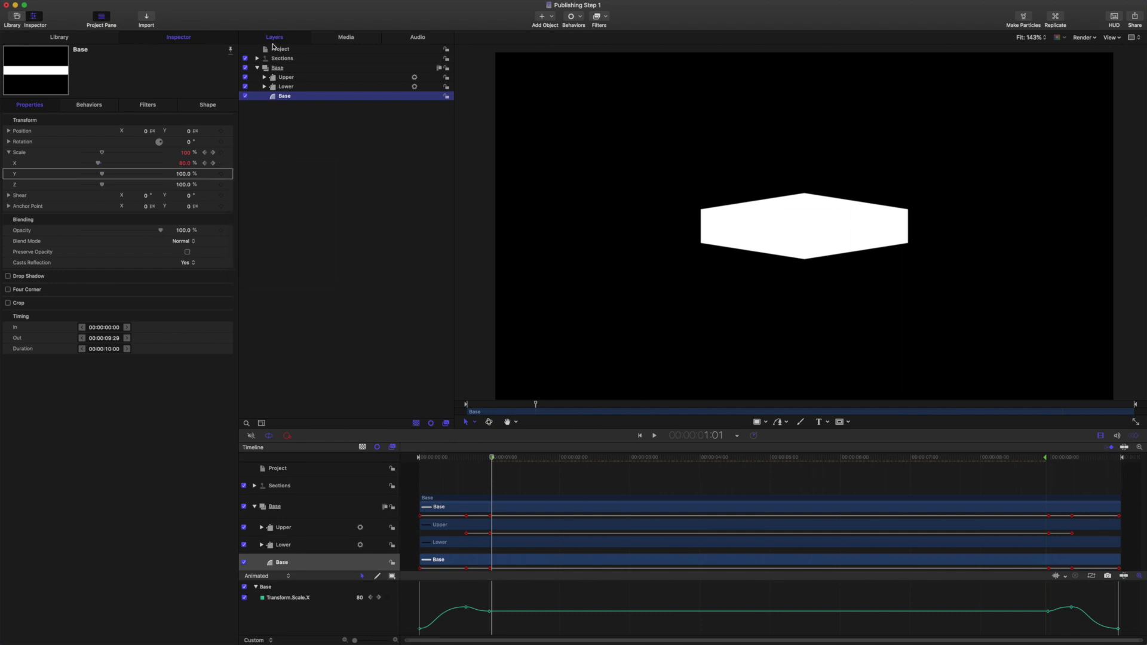
Step: Unpublish X.Scale from the project's published parameters
click(280, 49)
click(209, 106)
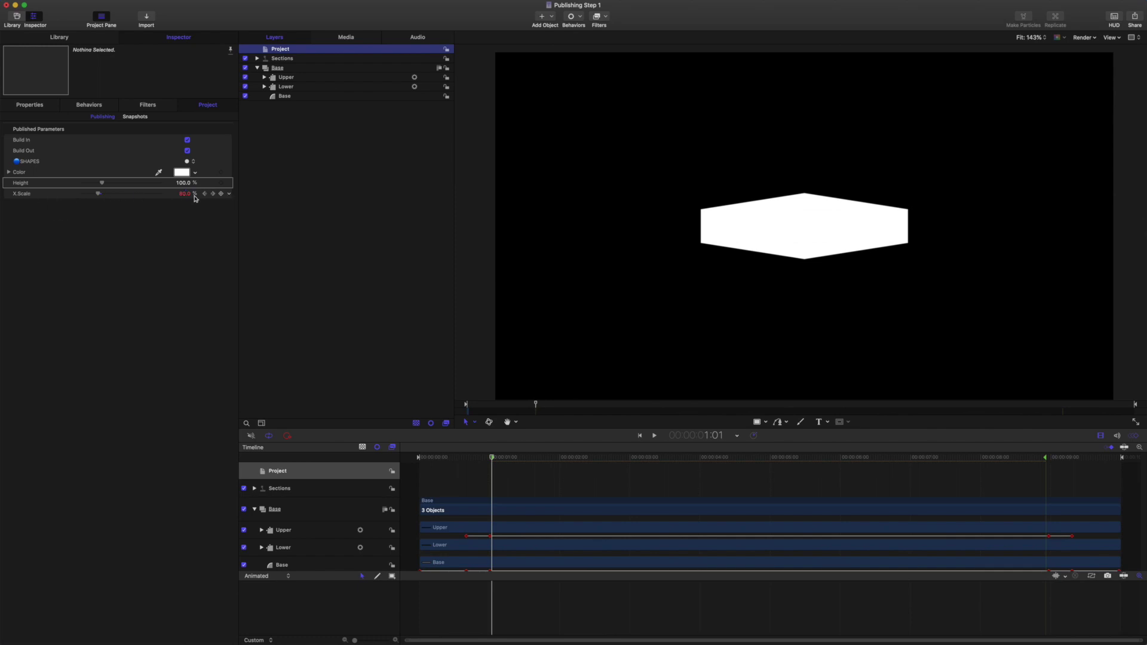
click(228, 194)
click(239, 286)
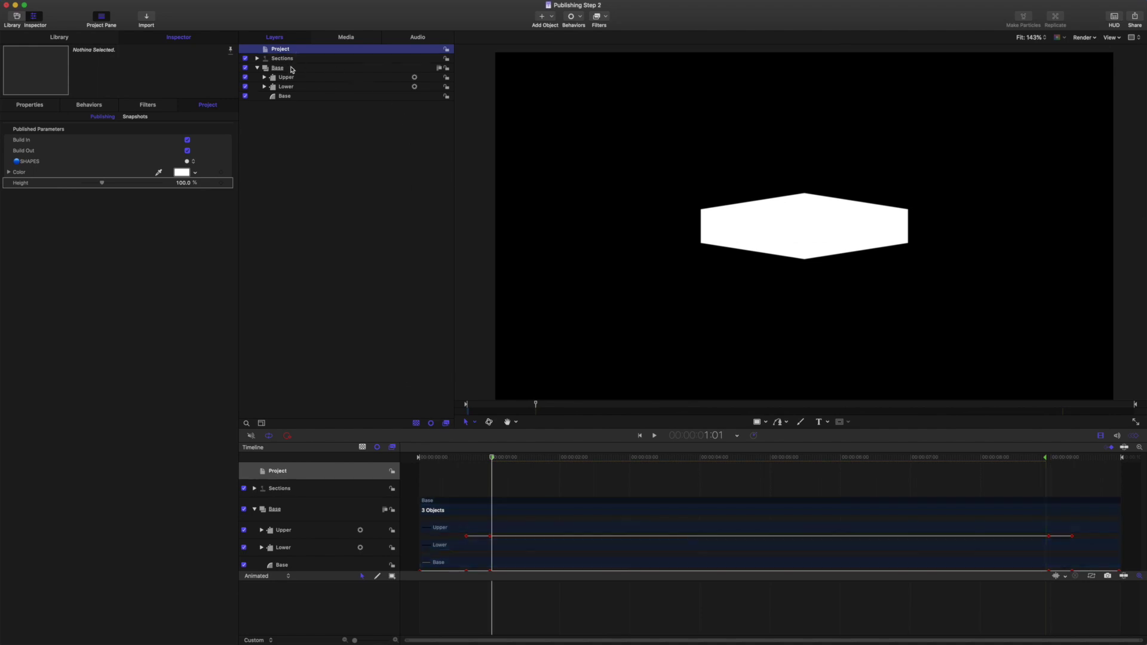
Step: Create a new empty group above Base and name it Null
click(292, 70)
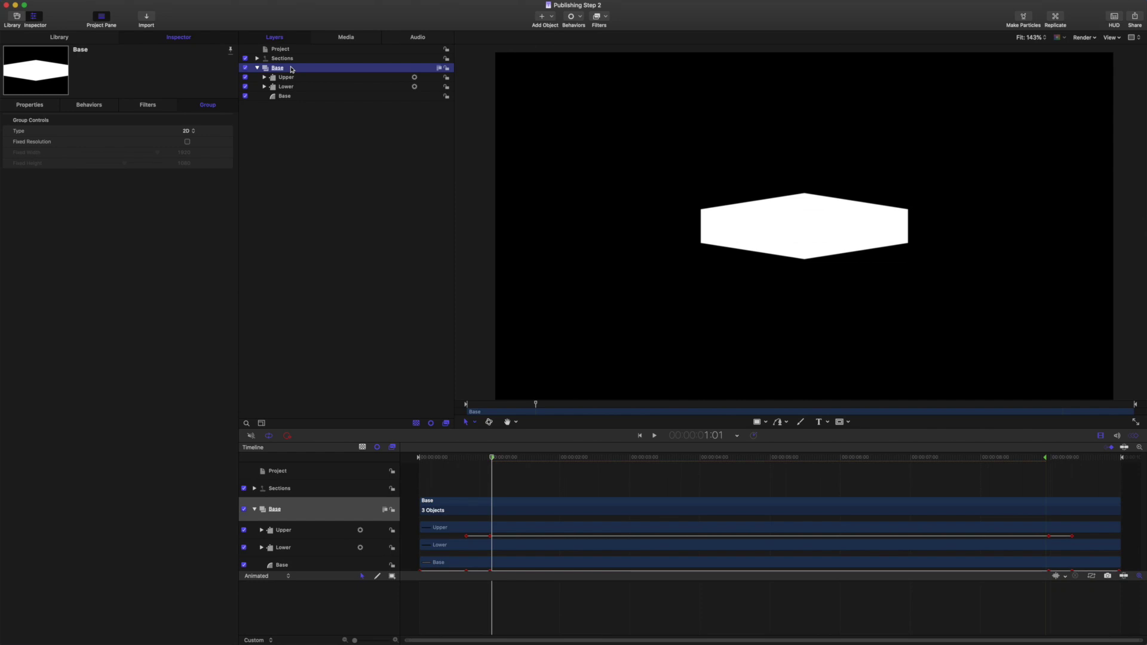
key(super+shift+n)
double_click(291, 69)
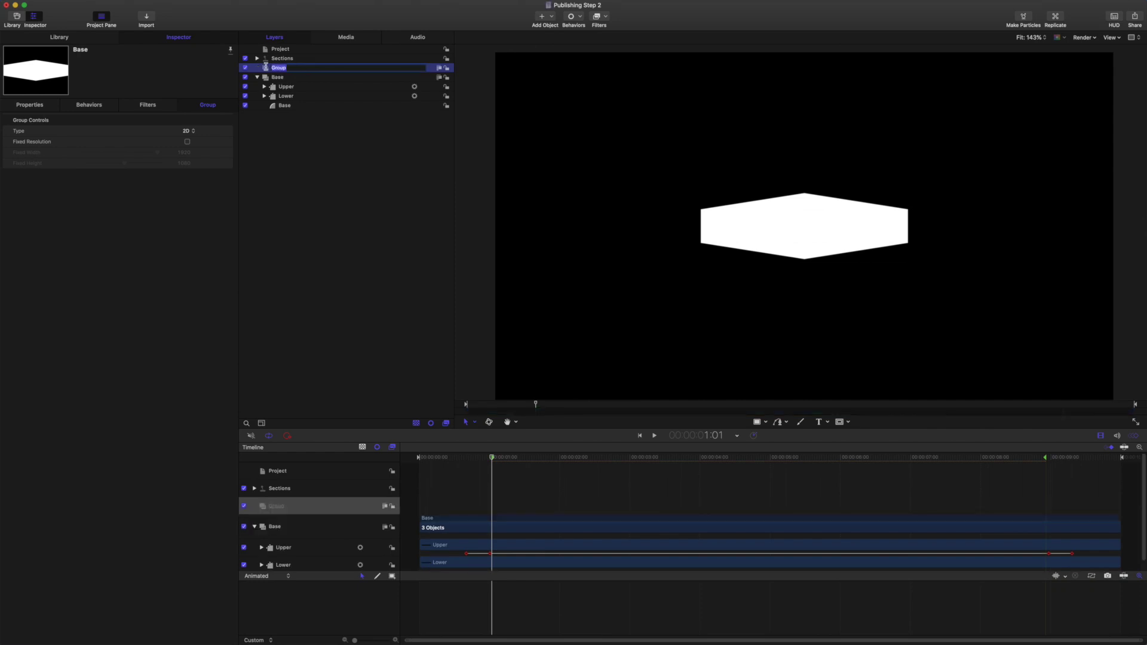
text(Null)
key(Return)
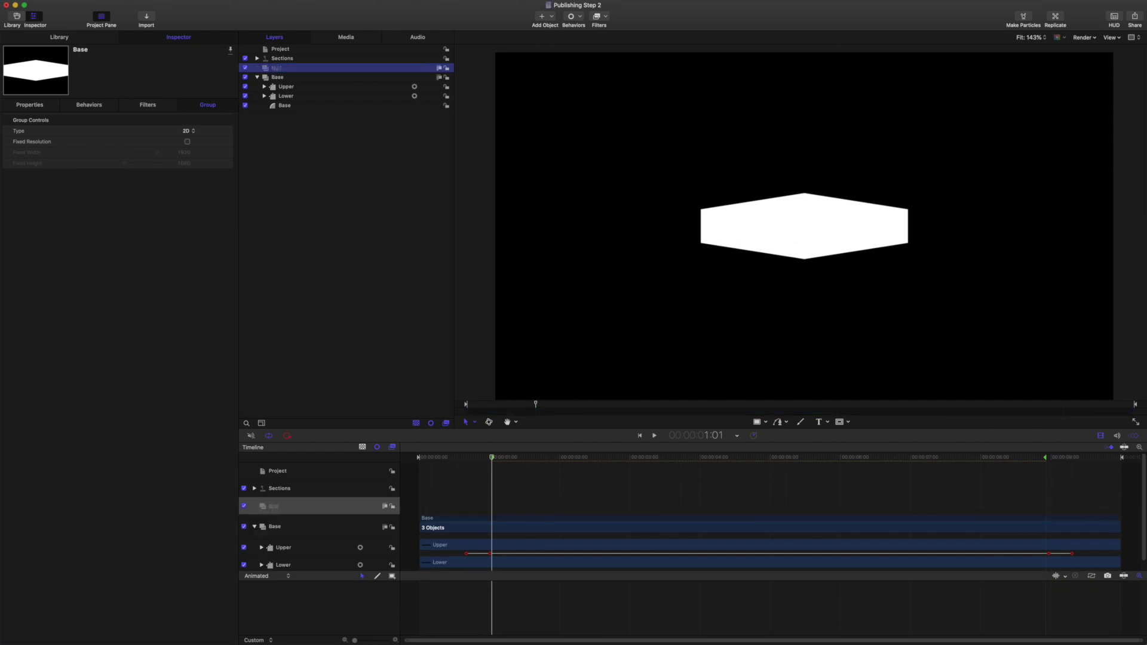
Step: Draw a small rectangle inside Null and set its X position to 0
click(757, 421)
drag(563, 92, 589, 117)
click(35, 105)
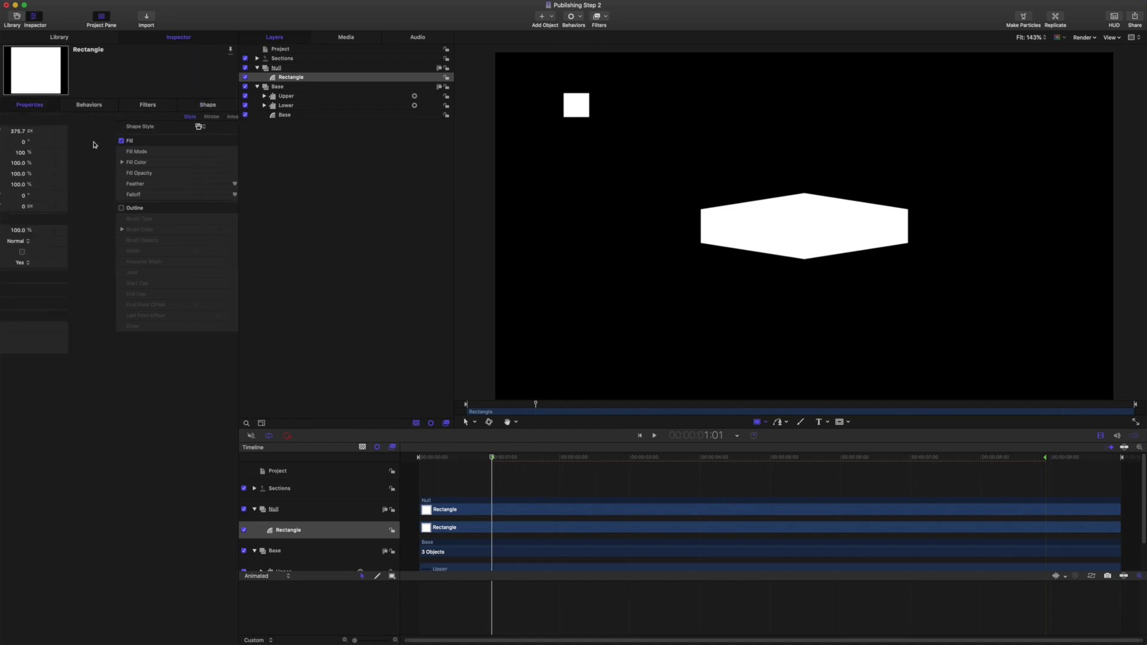
click(139, 131)
text(0)
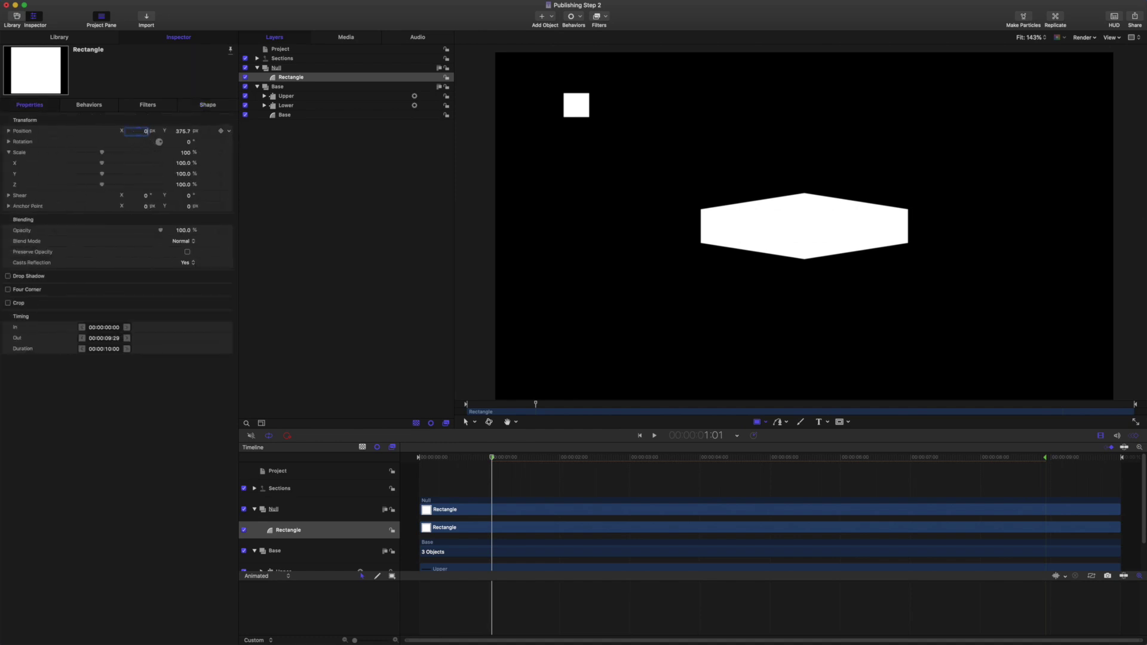
key(Return)
Step: Set the rectangle's geometry size to 75, then select the Base bar to view its Scale X animation
click(208, 105)
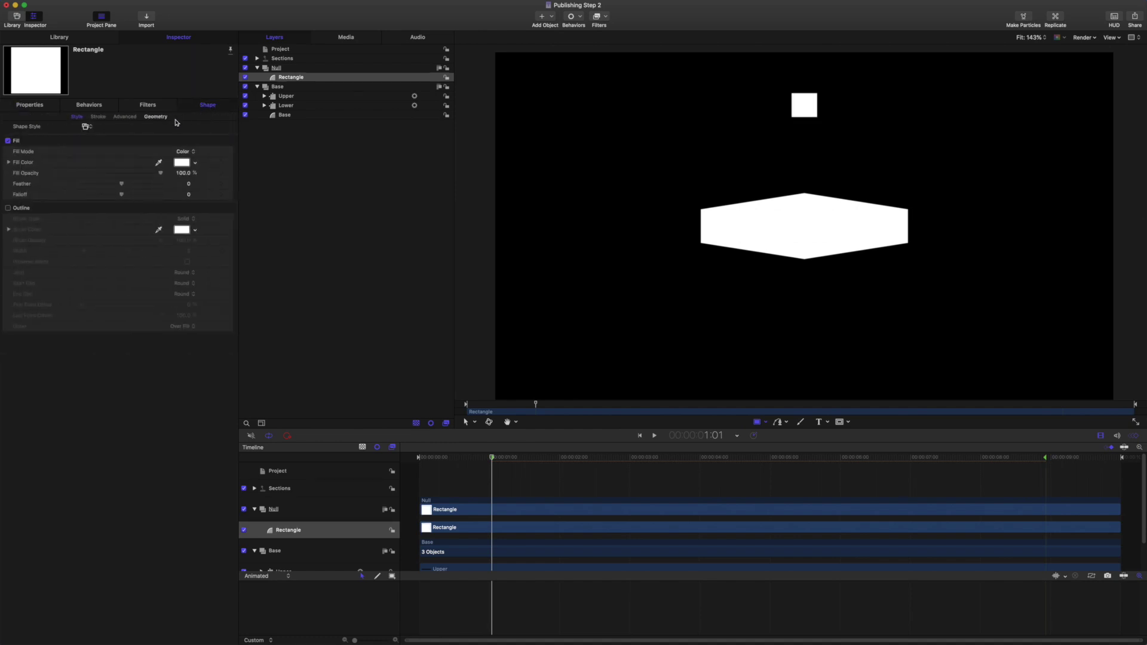
click(156, 117)
click(182, 162)
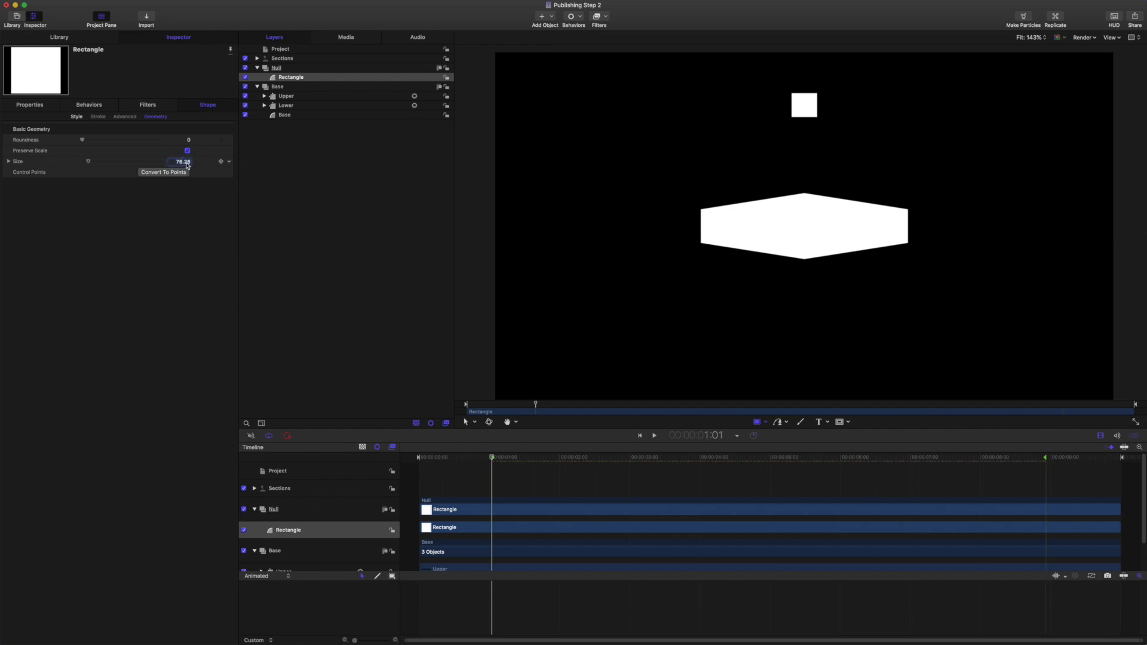
text(75)
key(Return)
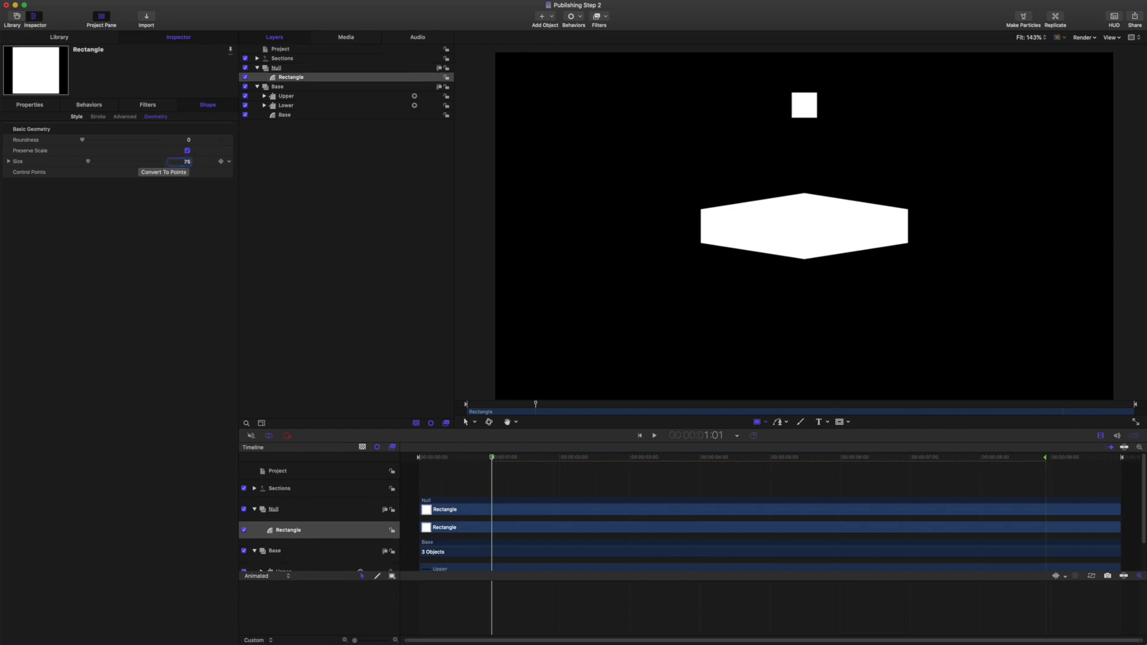
click(31, 107)
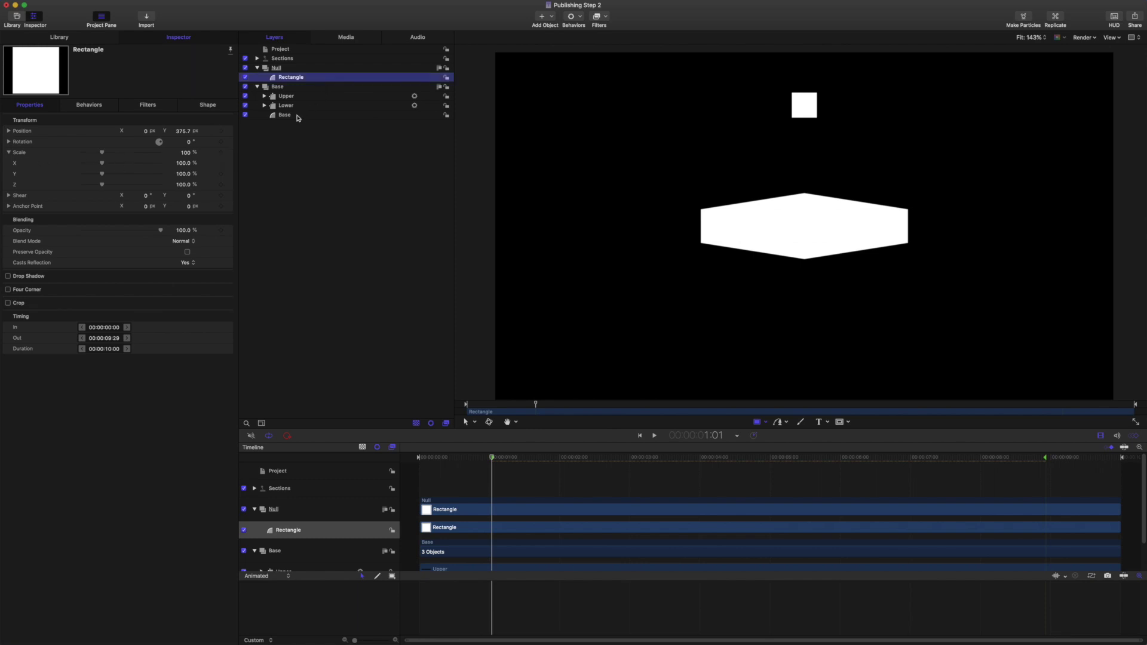
click(297, 116)
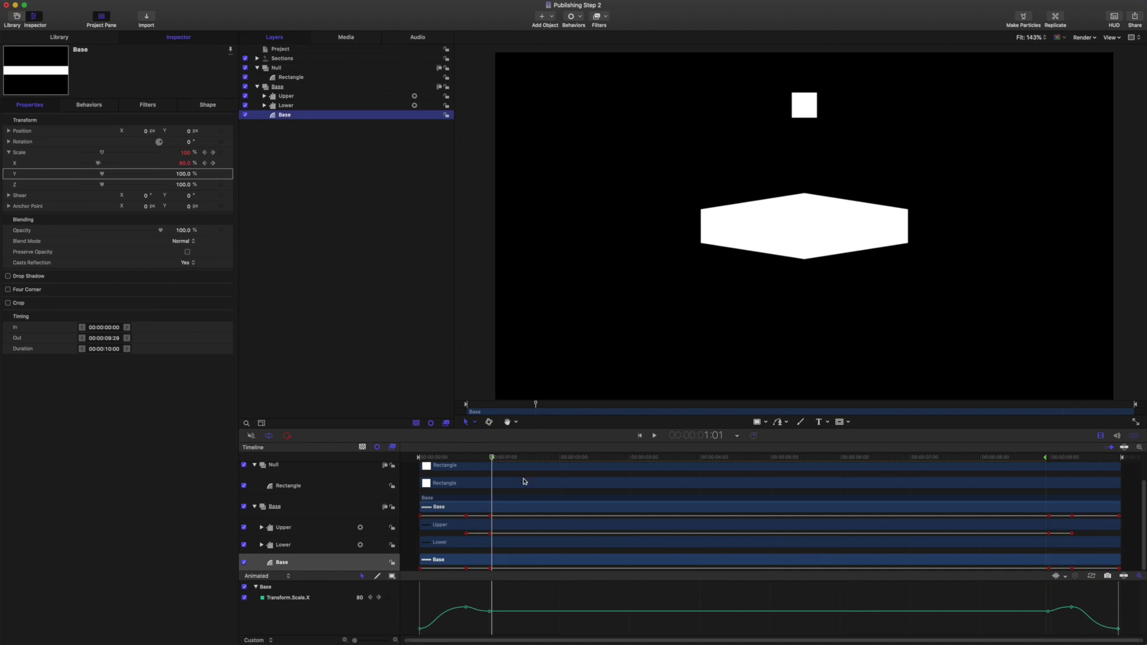
Step: Reset Base's Scale X to remove its keyframes and set it to 0
click(478, 458)
mouse_move(478, 458)
mouse_down()
mouse_move(466, 457)
mouse_move(491, 455)
mouse_move(466, 457)
mouse_up()
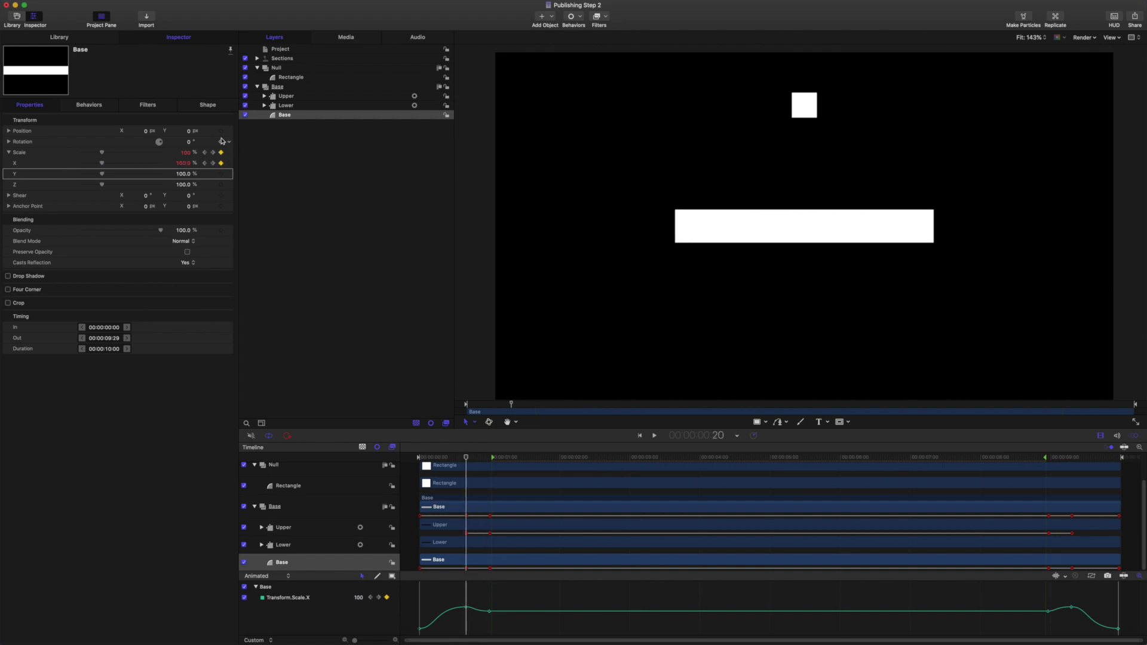
click(228, 168)
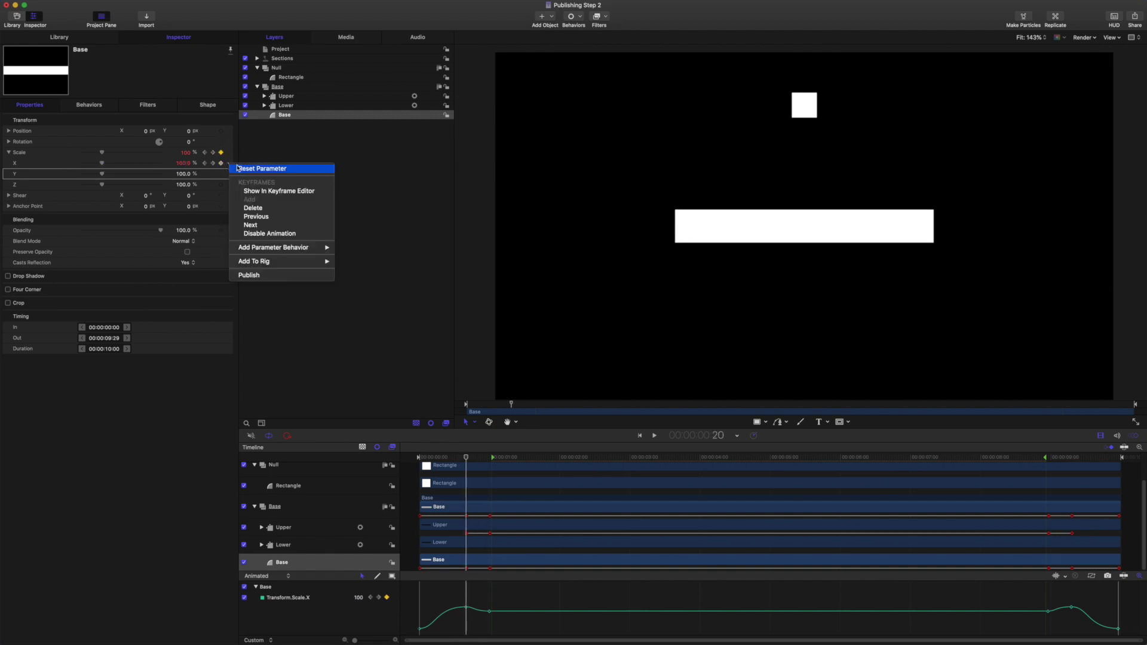
click(277, 176)
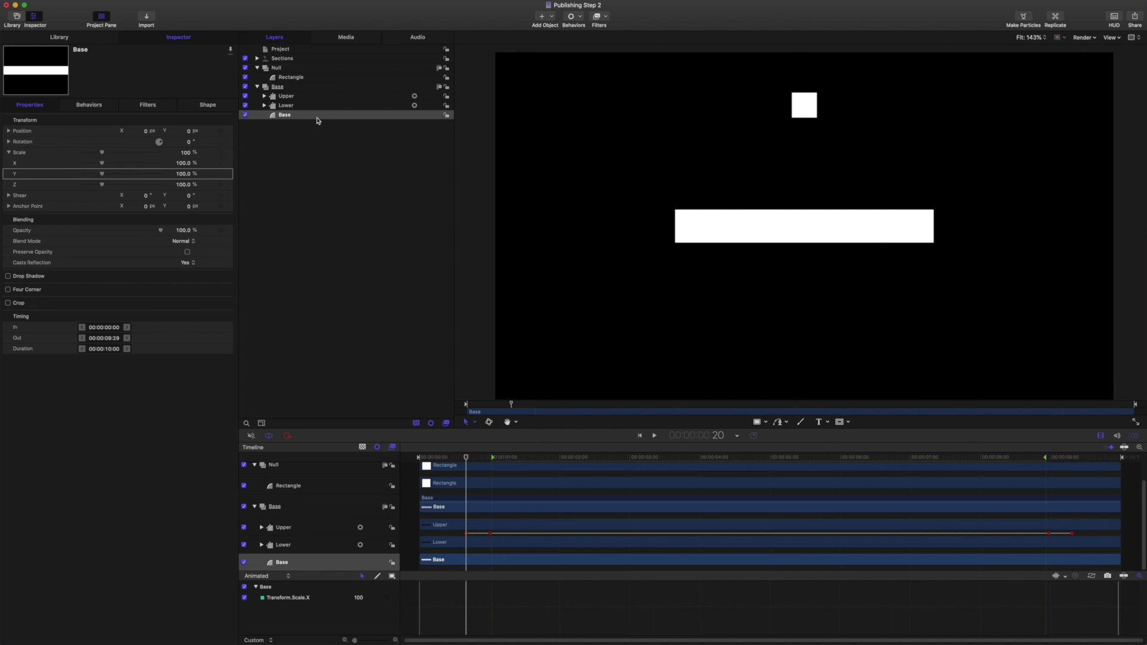
mouse_move(467, 457)
mouse_down()
mouse_move(428, 457)
mouse_move(575, 466)
mouse_move(421, 457)
mouse_move(518, 457)
mouse_move(412, 438)
mouse_move(520, 443)
mouse_move(423, 442)
mouse_move(466, 434)
mouse_up()
text(0)
key(Return)
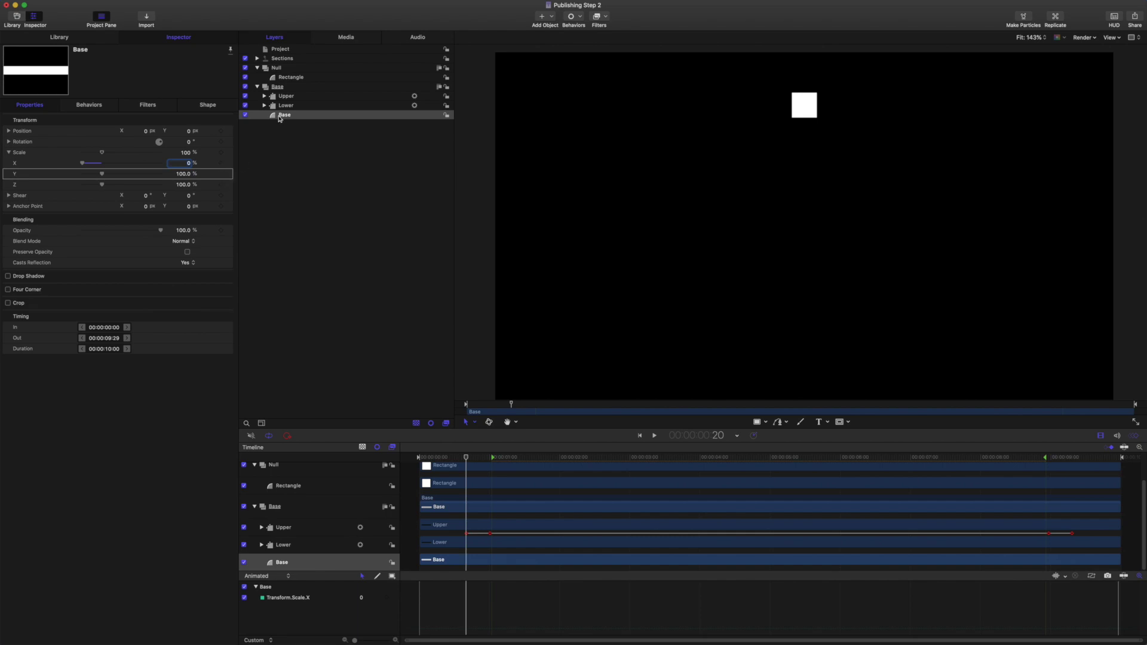
Step: Add a Link parameter behavior to Scale X and name it scalex
click(230, 164)
mouse_move(281, 246)
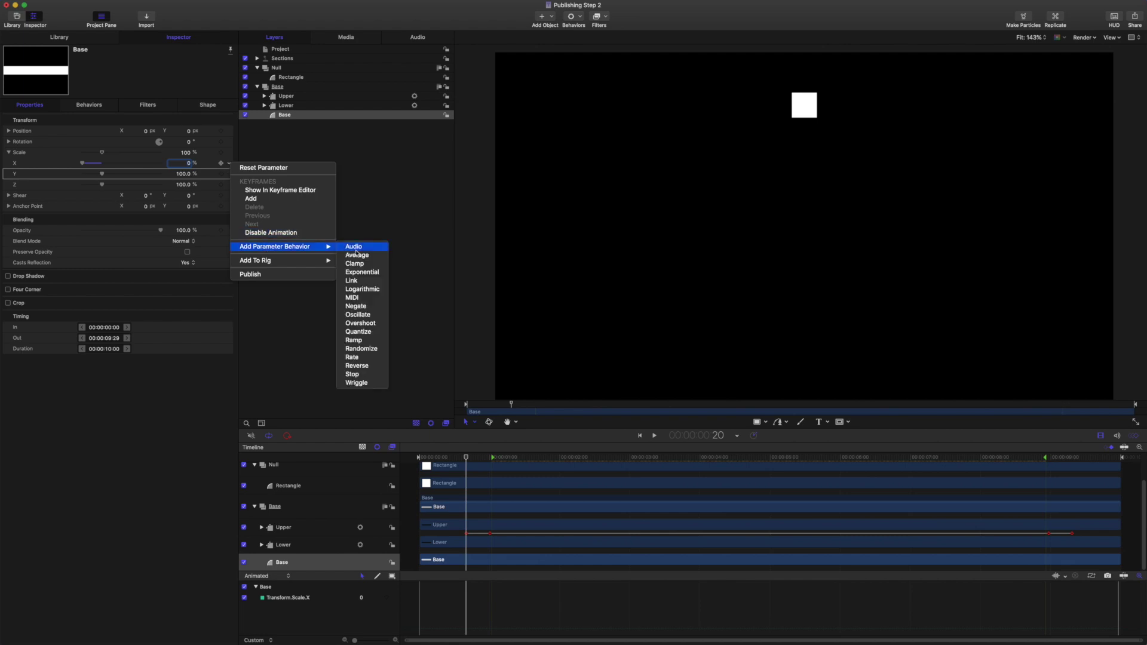
click(359, 281)
click(291, 124)
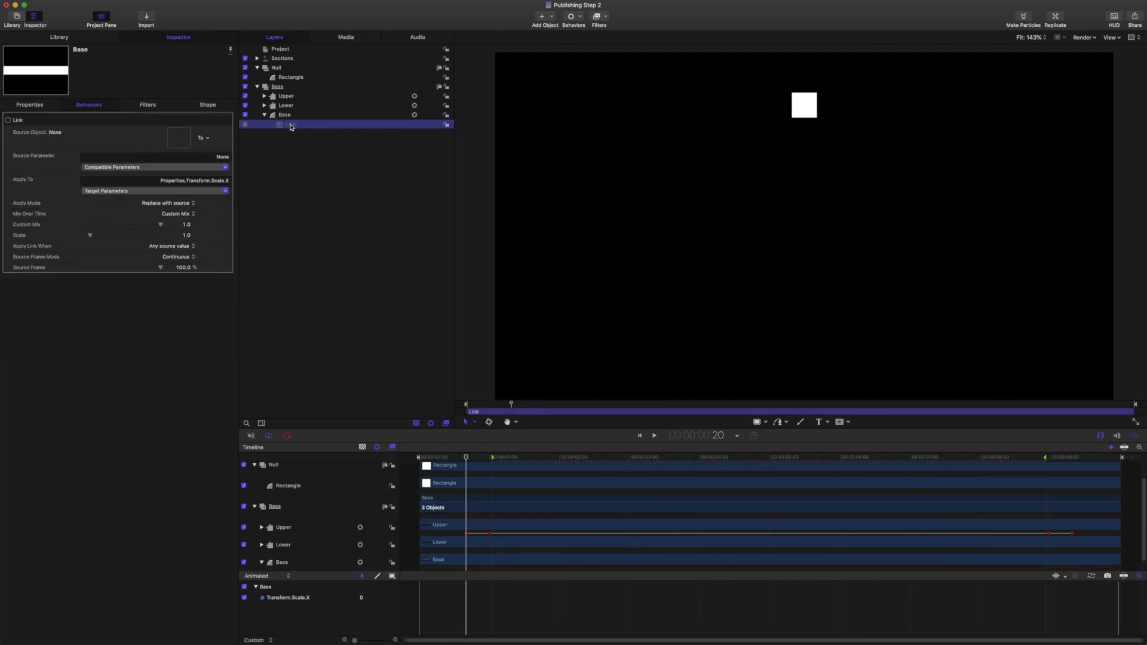
click(291, 124)
text(S)
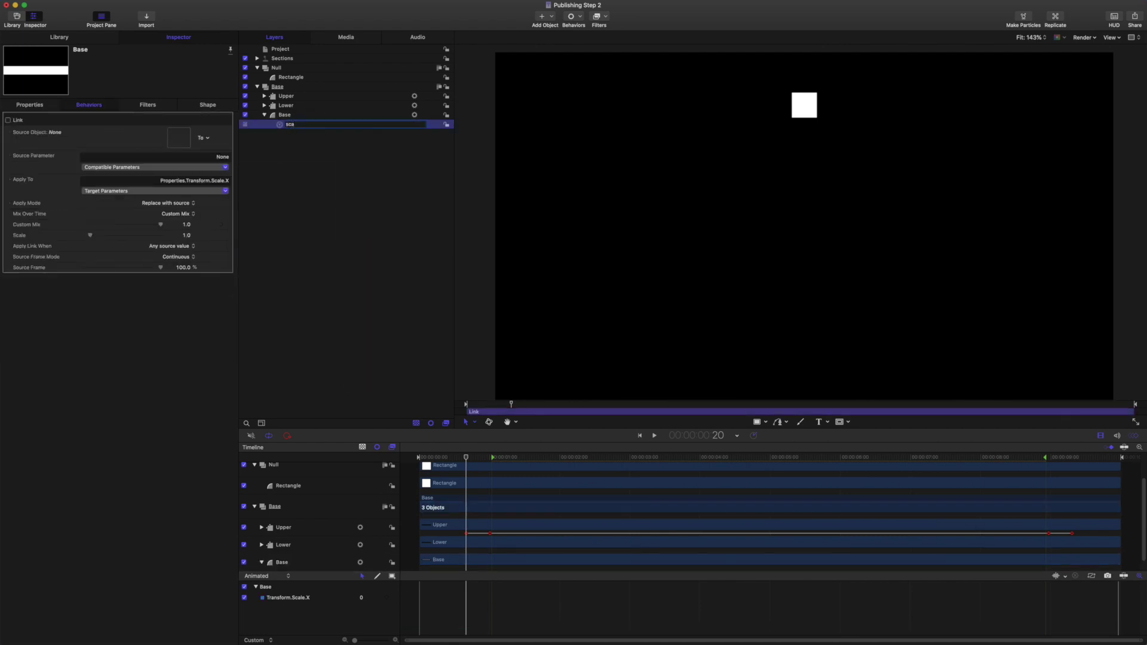
text(calex)
key(Return)
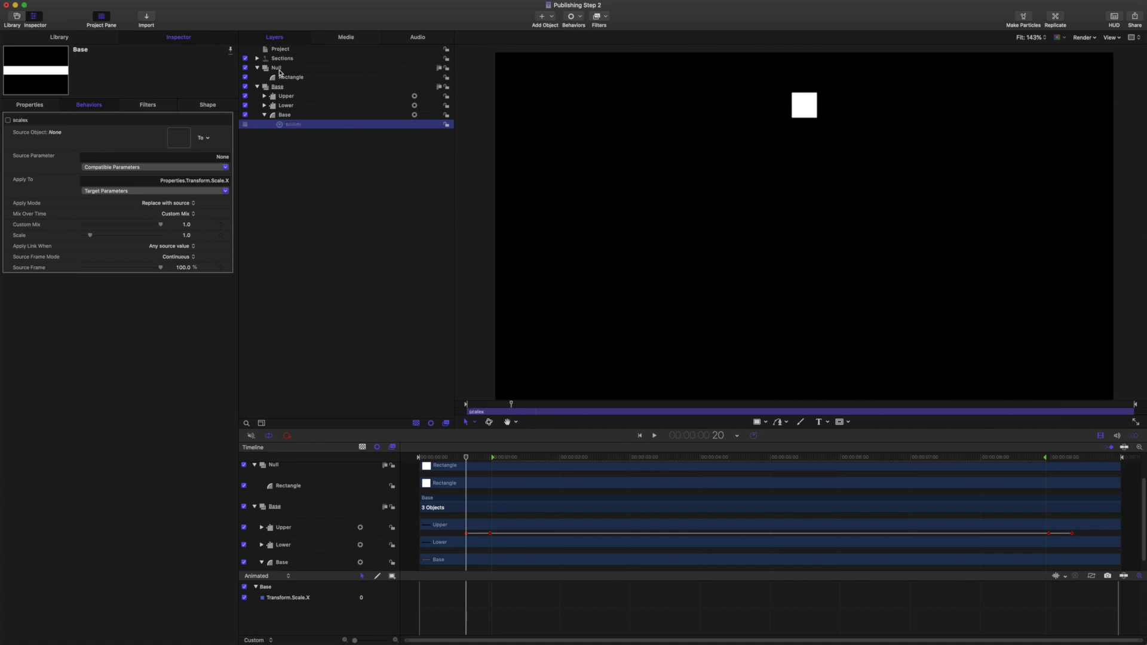
Step: Make the Null's rectangle the link's source object and rename the rectangle Null 1
drag(288, 79, 181, 137)
double_click(297, 79)
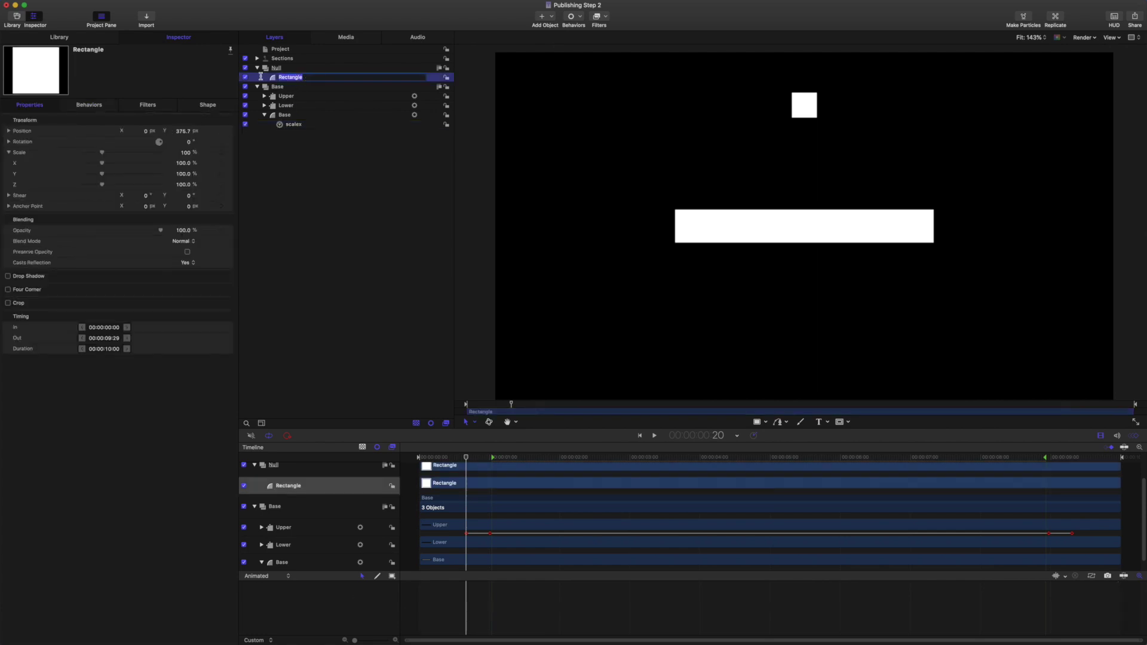
text(Null 1)
key(Return)
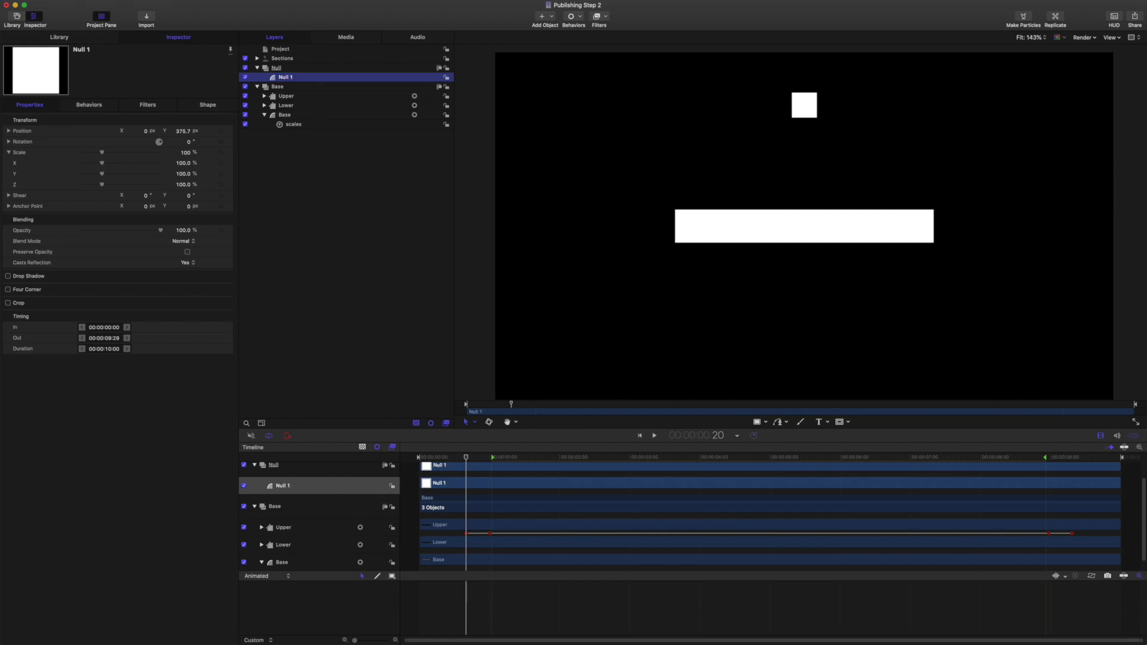
click(292, 125)
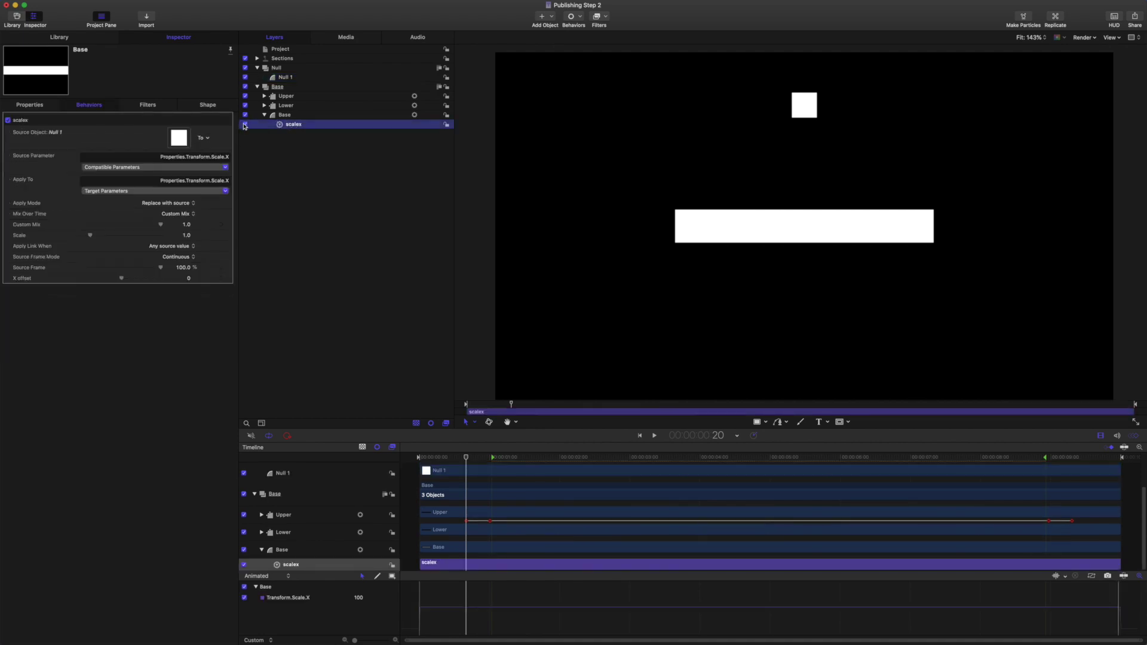
click(245, 125)
click(31, 106)
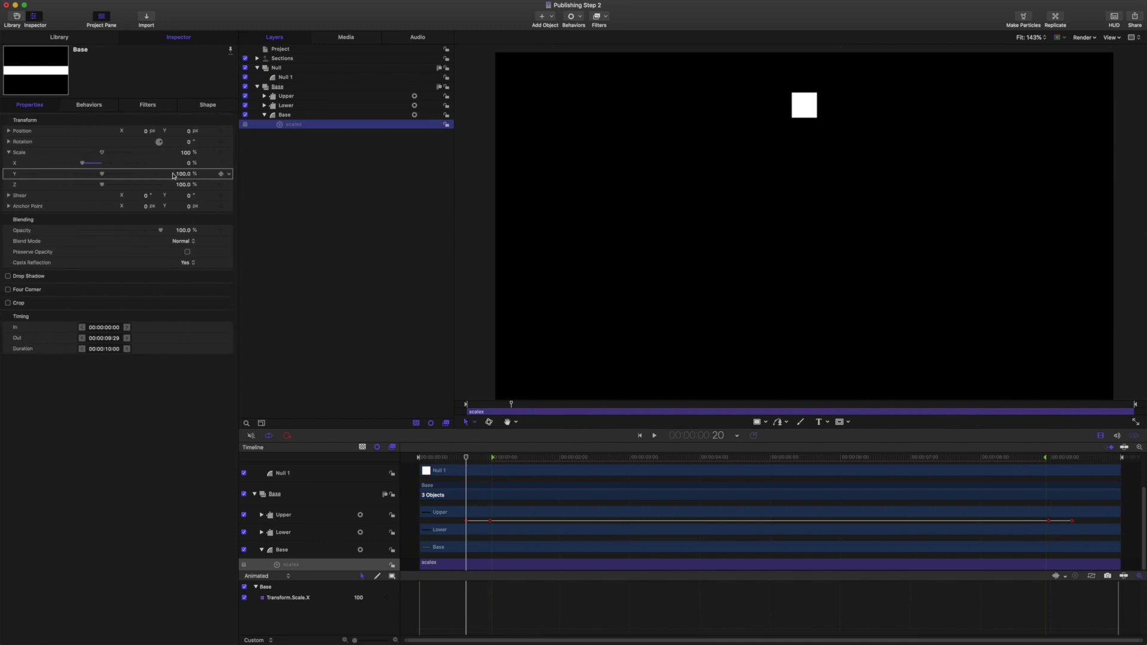
click(244, 124)
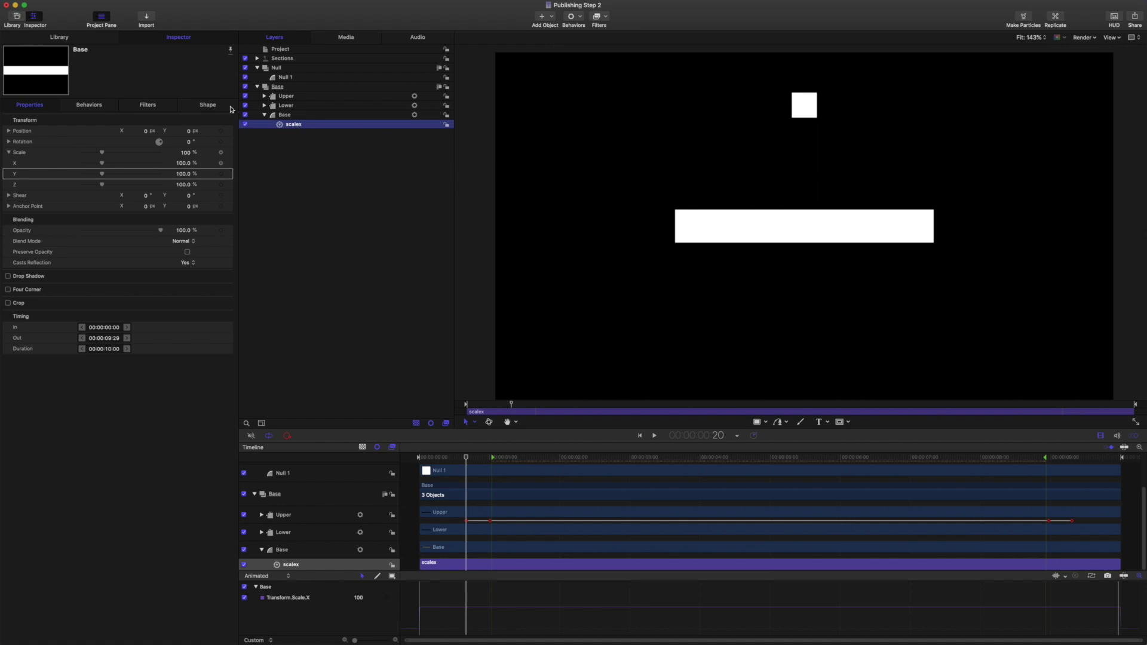
click(90, 106)
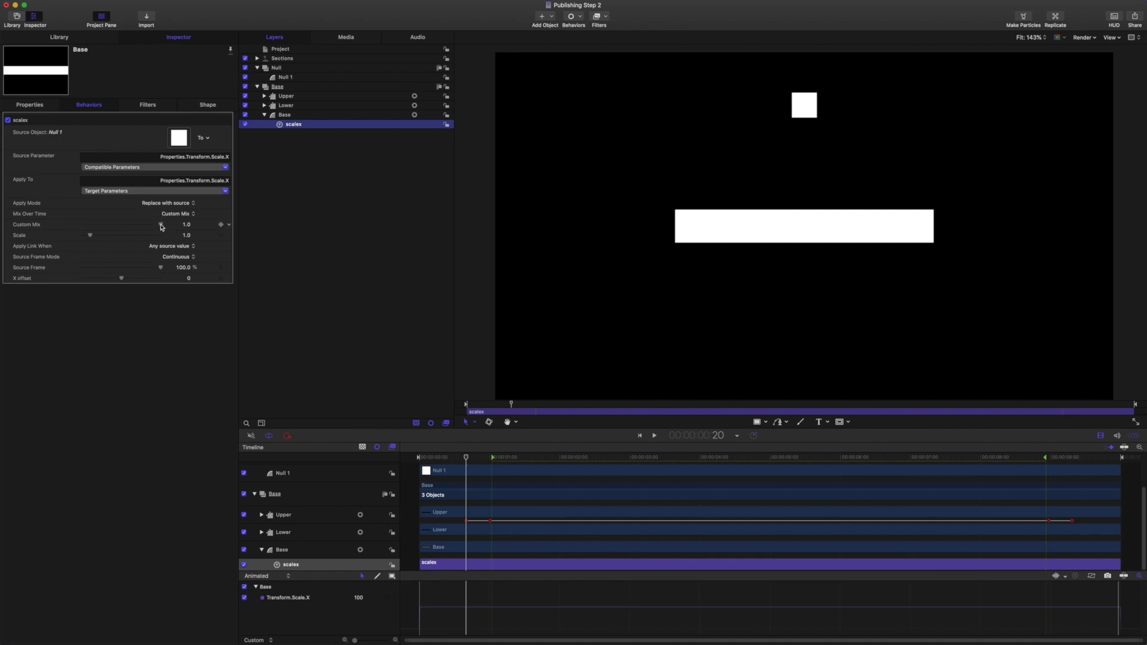
drag(161, 224, 72, 224)
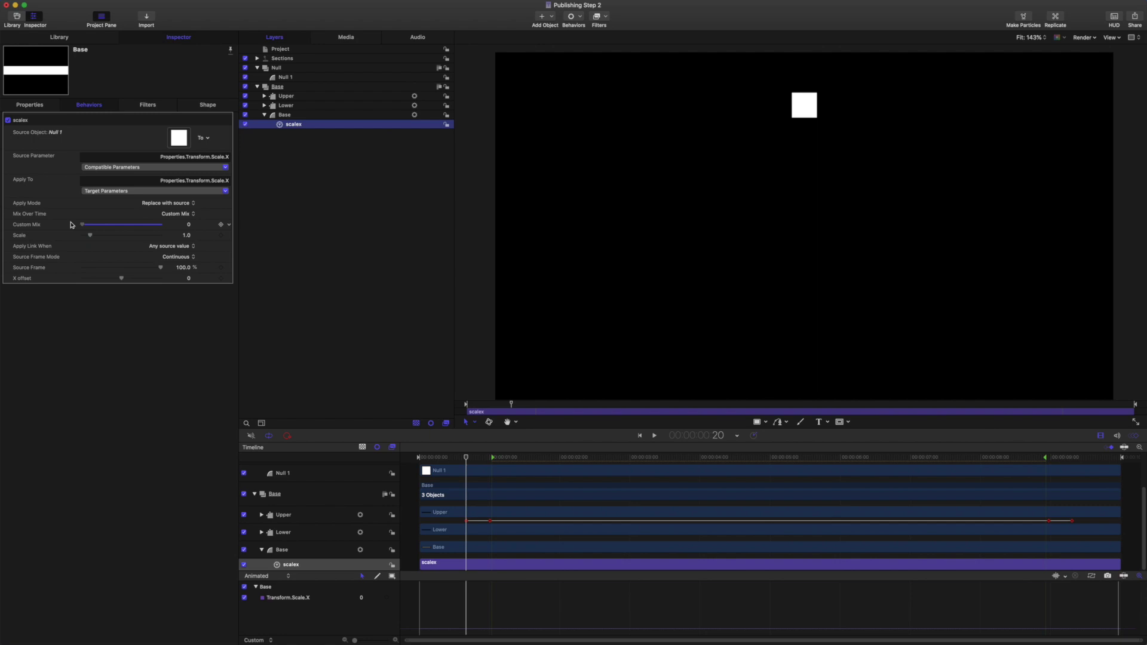
drag(74, 225, 245, 229)
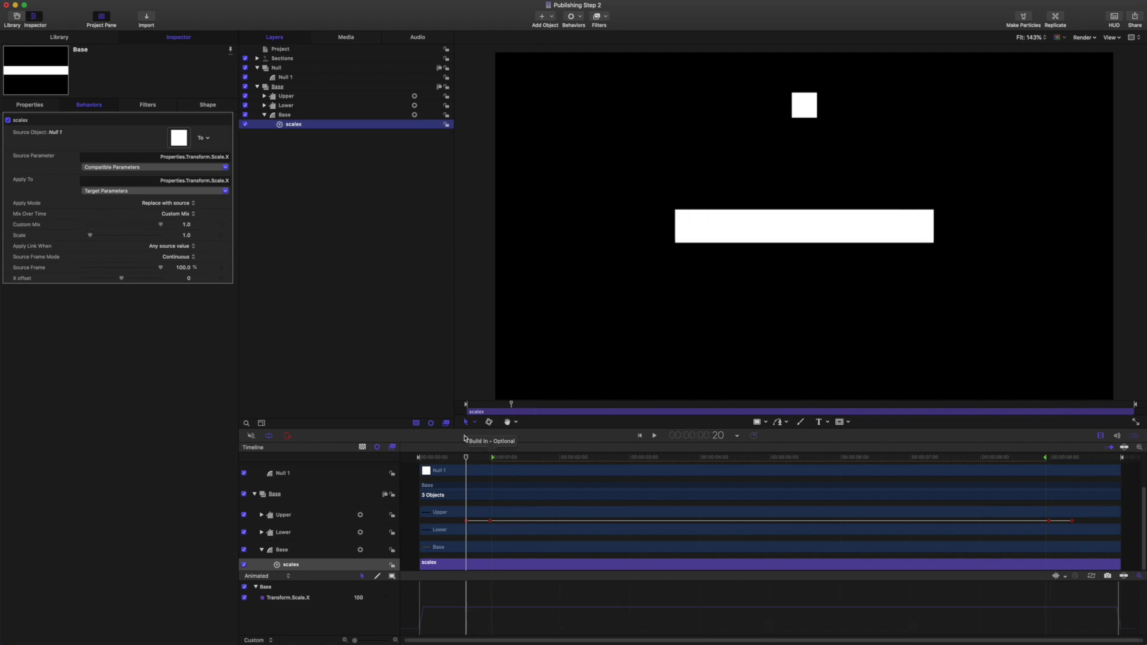
drag(466, 458, 490, 458)
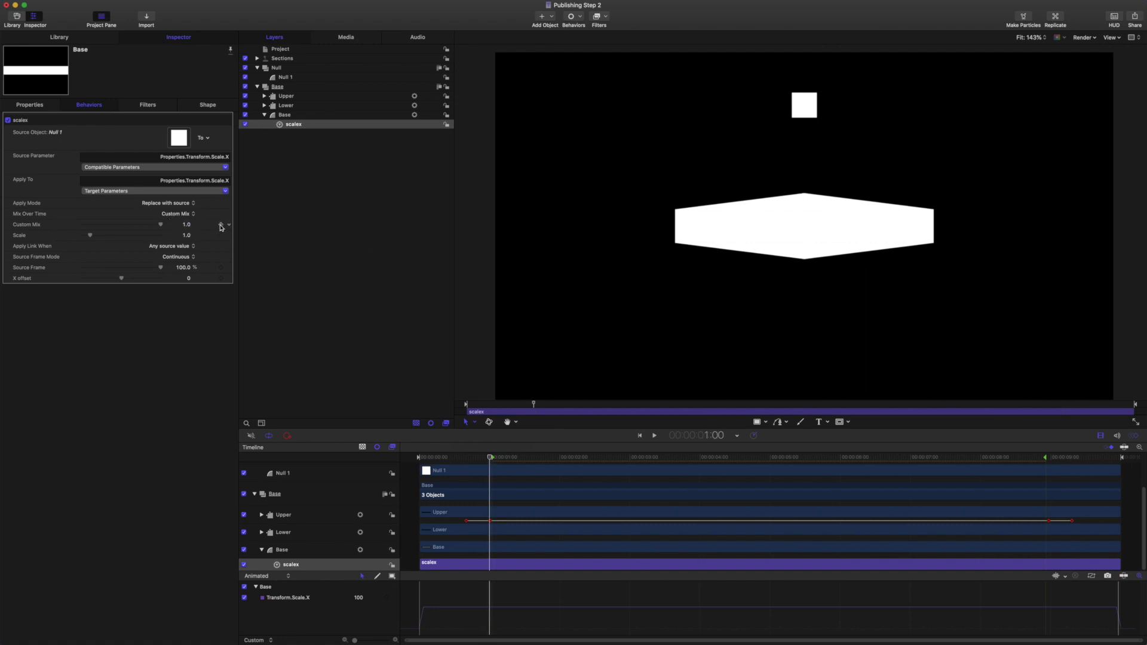
Step: Keyframe Custom Mix at 0 on the first frame, 1 at frame 20, and 0.8 afterwards
click(187, 224)
text(0.8)
key(Return)
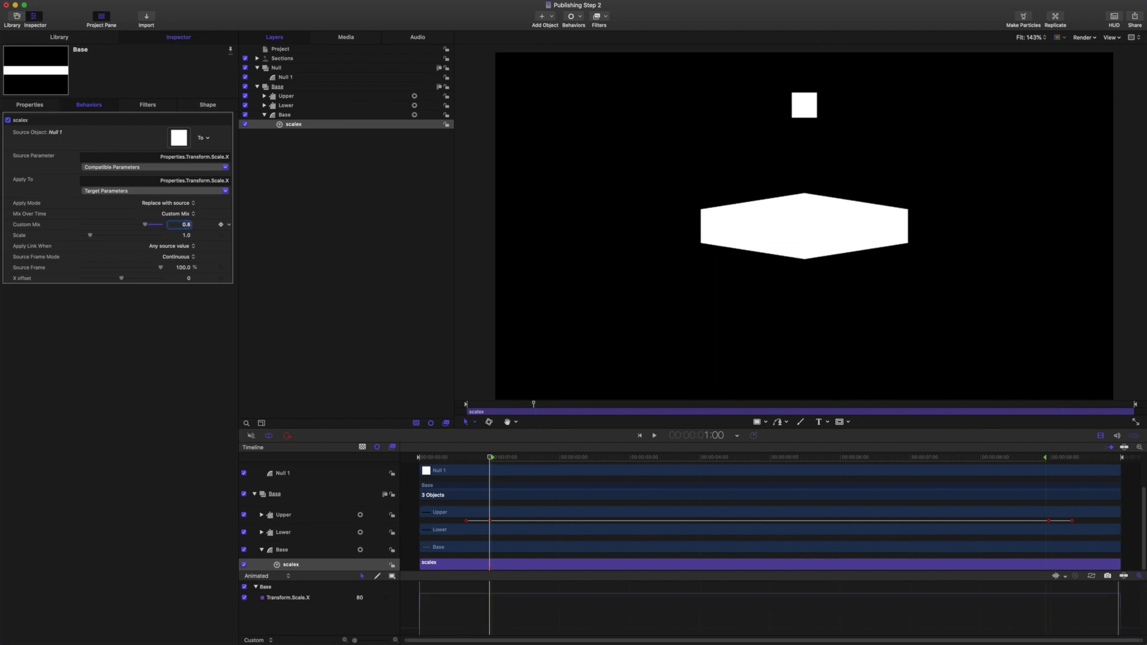
drag(490, 458, 467, 458)
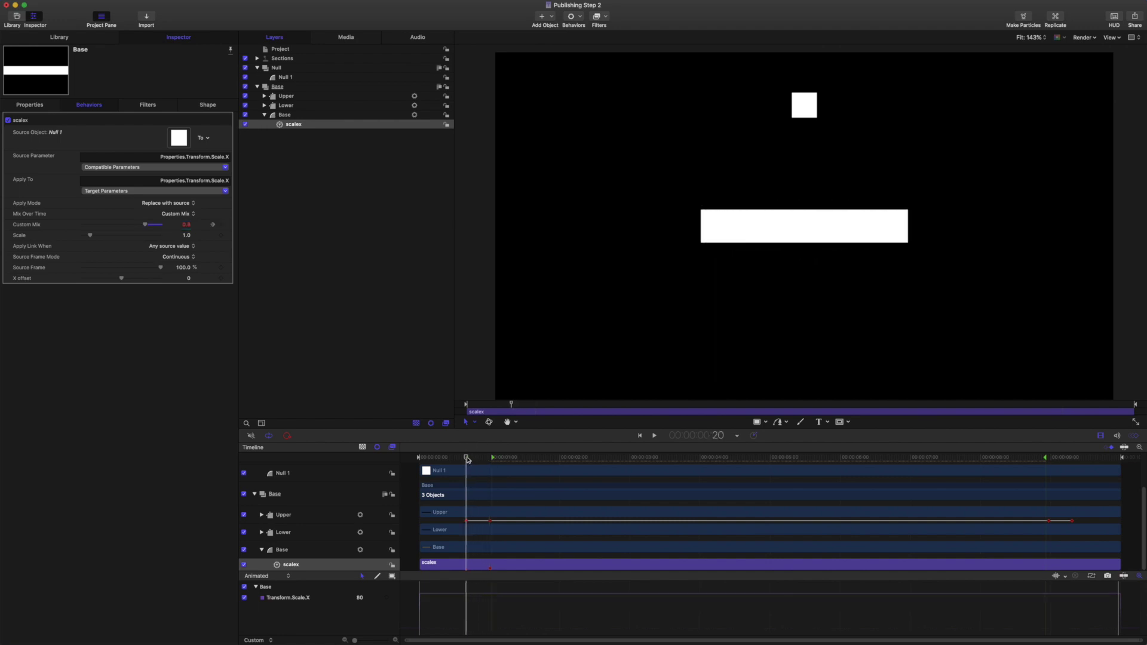
click(221, 225)
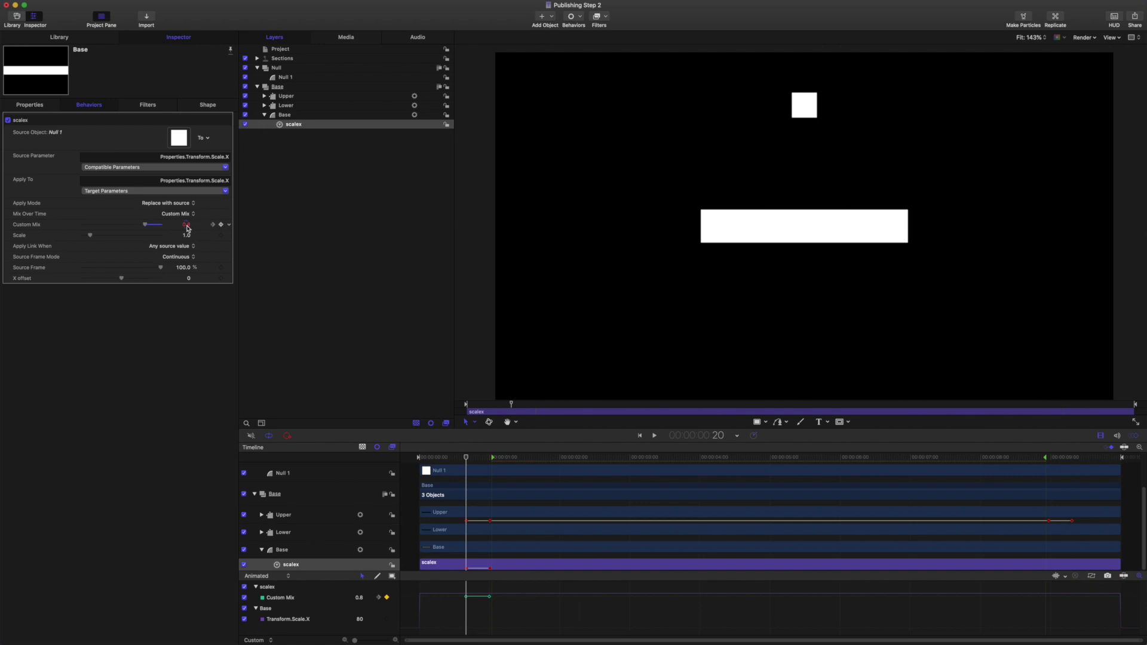
click(187, 224)
text(1)
key(Return)
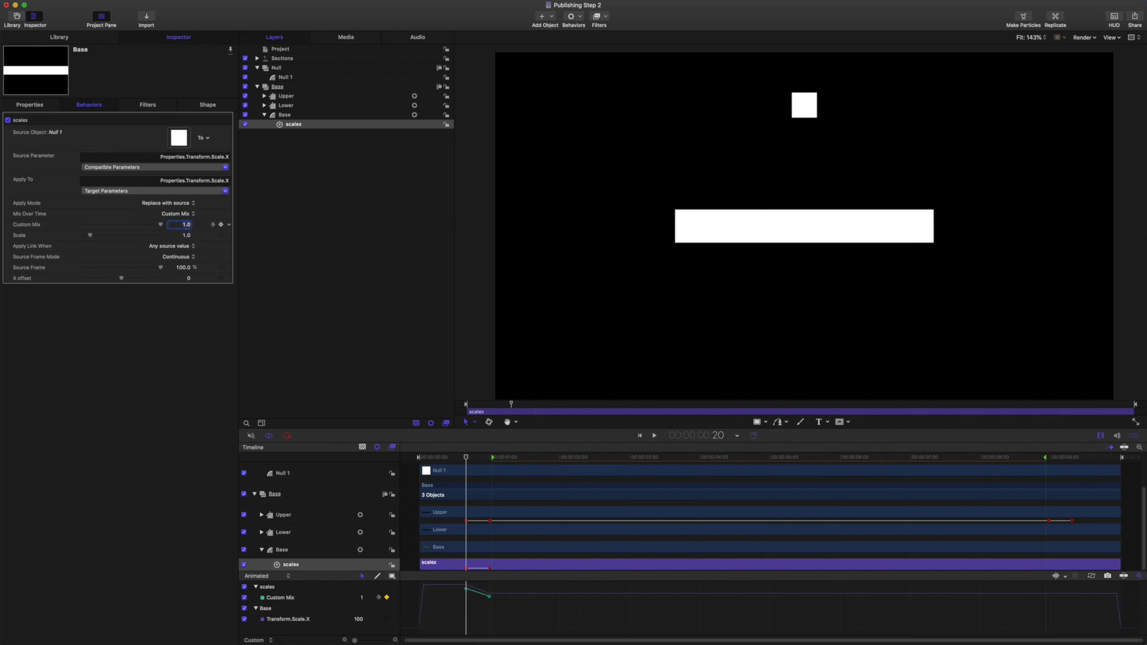
drag(466, 457, 348, 454)
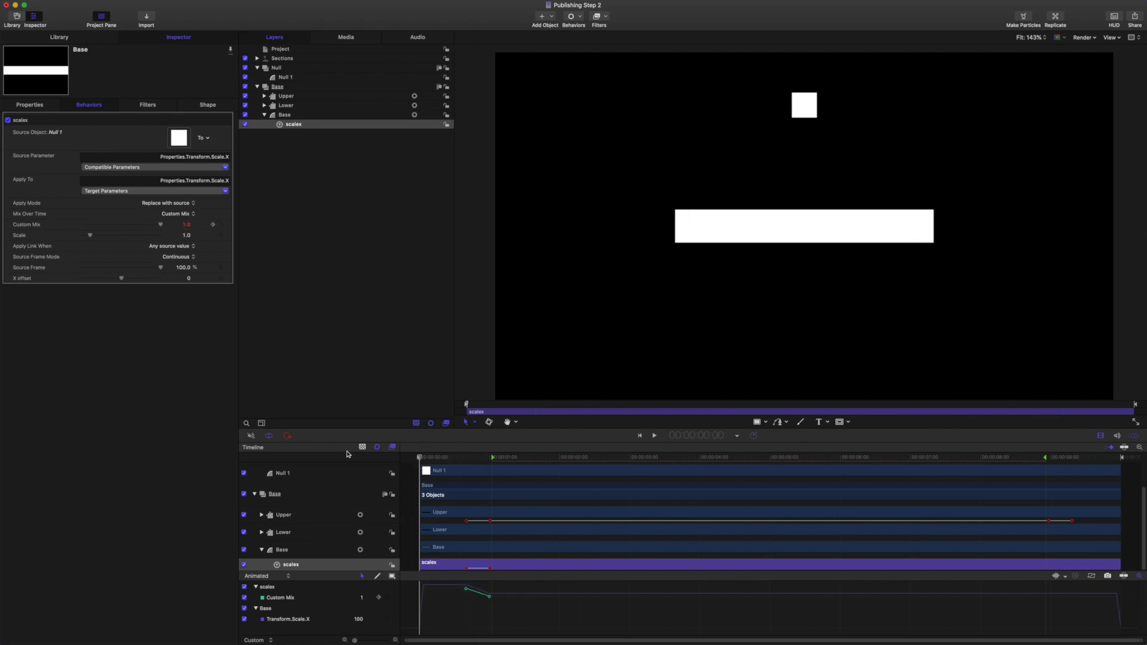
click(184, 224)
text(0)
key(Return)
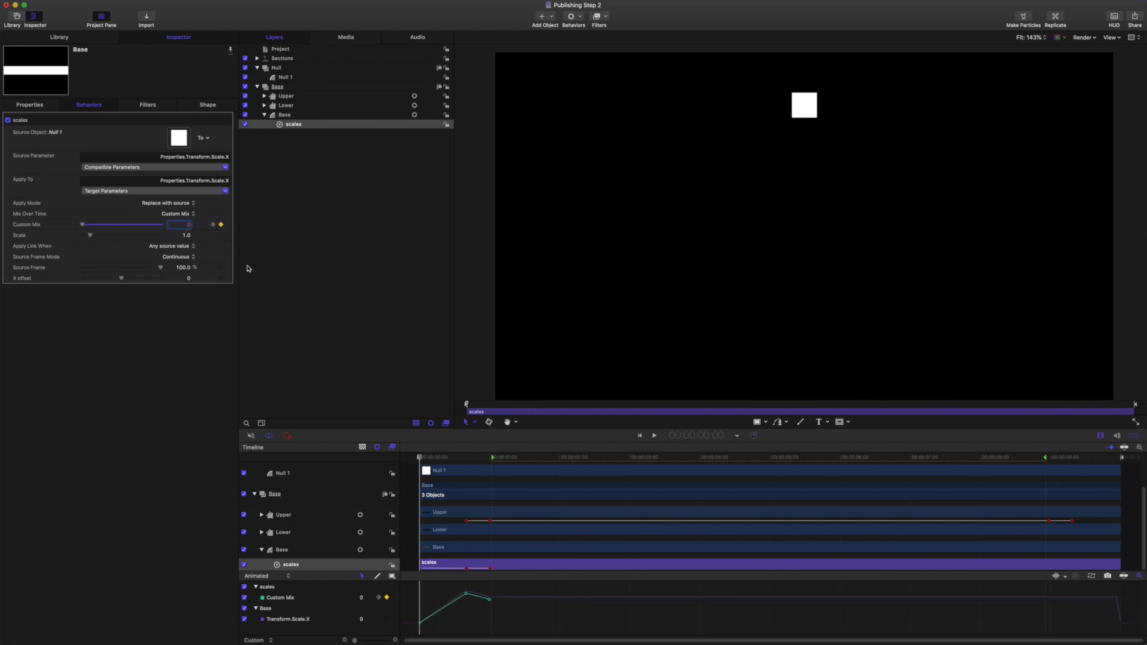
Step: Give the two Custom Mix keyframes Bezier interpolation
click(415, 620)
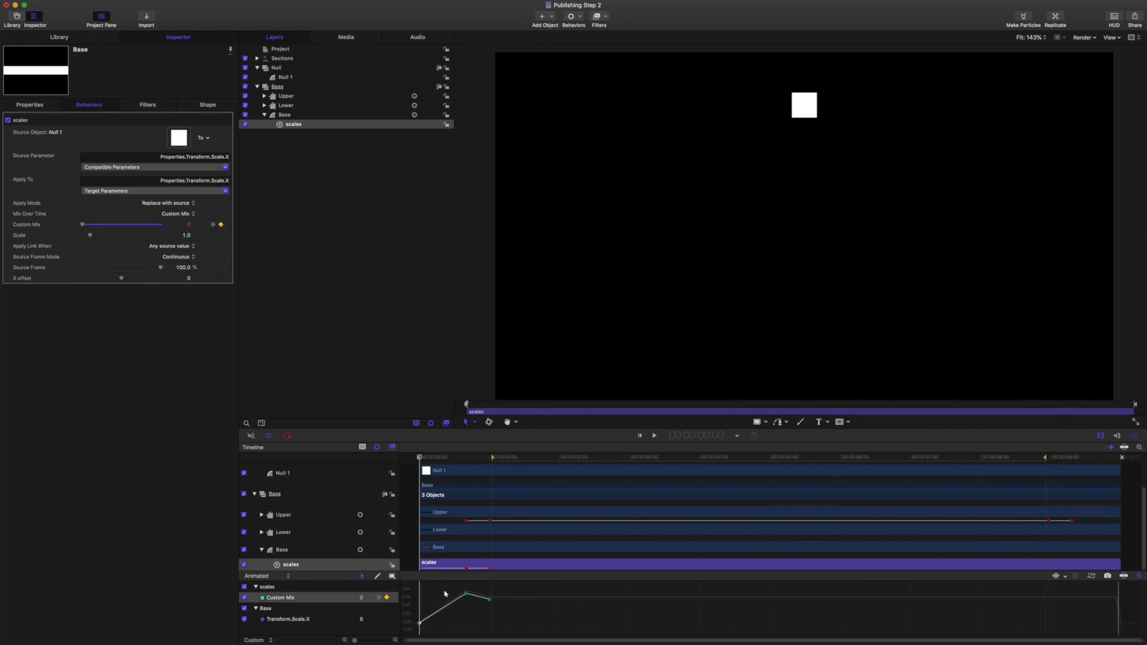
drag(445, 588, 506, 614)
right_click(489, 599)
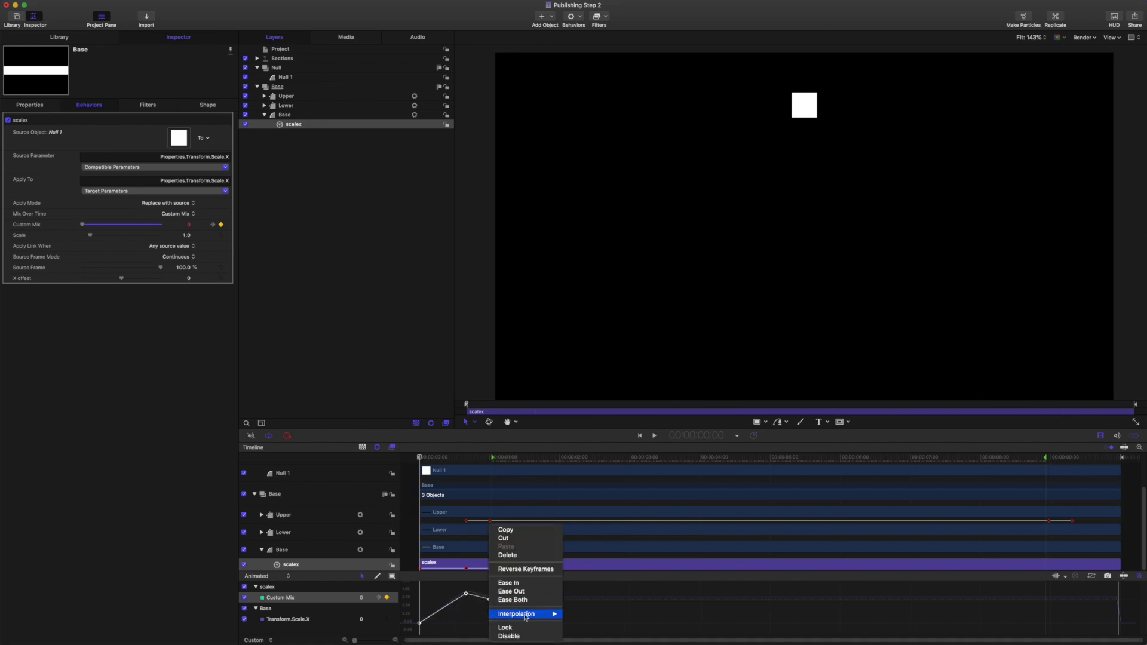
mouse_move(545, 615)
click(588, 613)
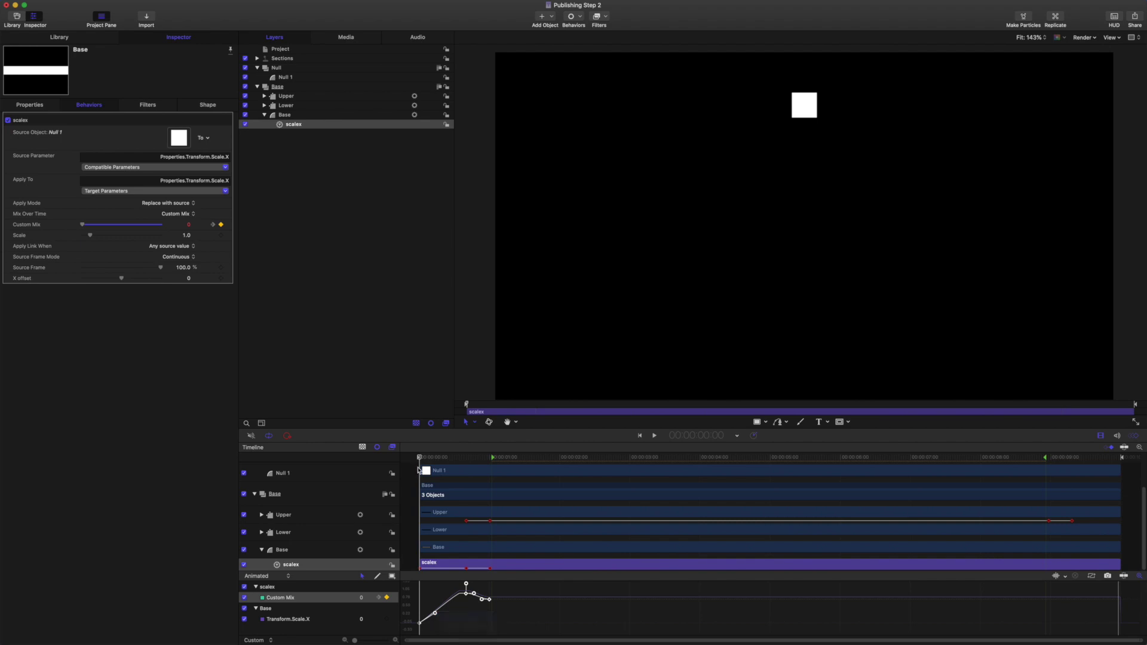
Step: Ease the Custom Mix curve's start and reshape its descent after frame 20, then move to 8:29
drag(421, 461, 436, 460)
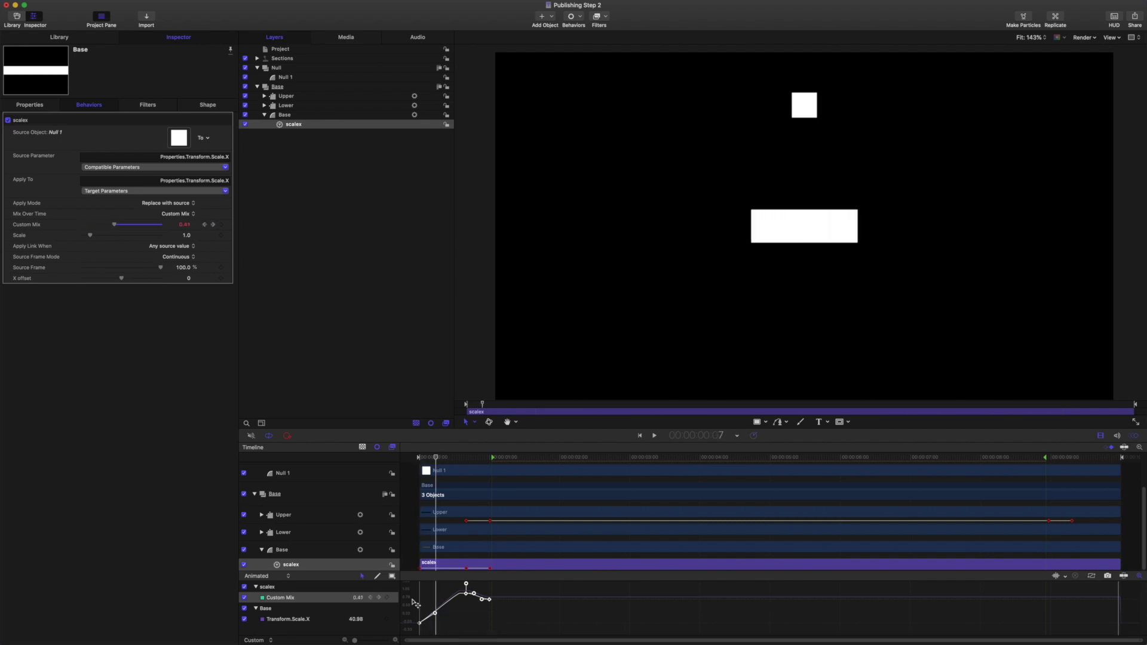
drag(415, 627, 437, 597)
drag(435, 458, 473, 459)
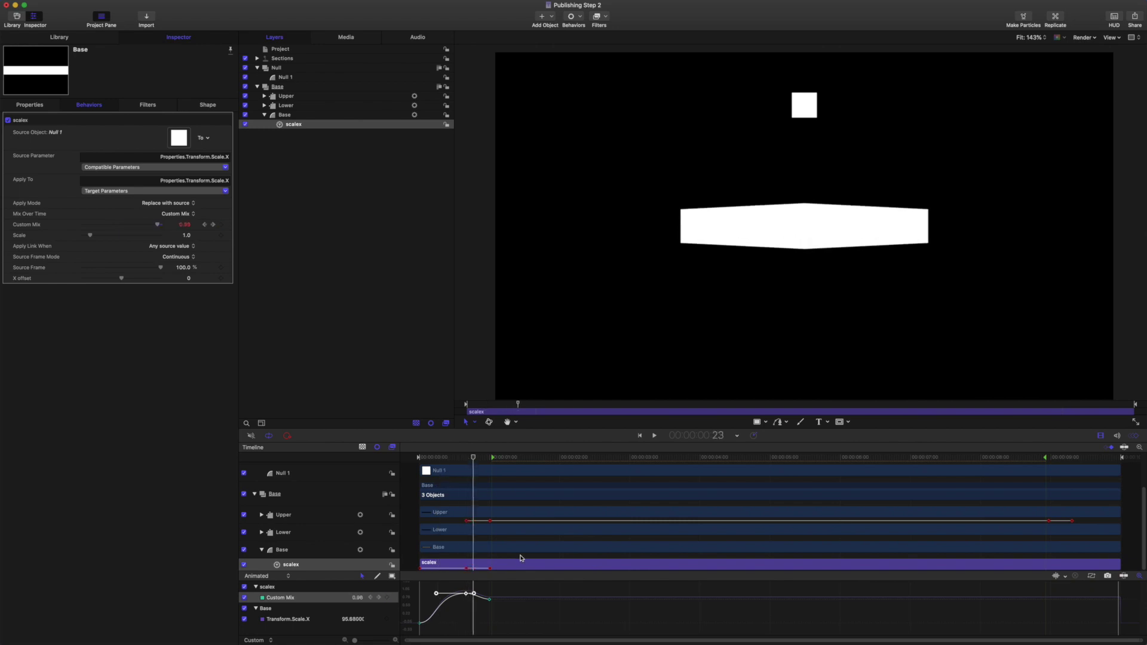
click(500, 598)
click(490, 599)
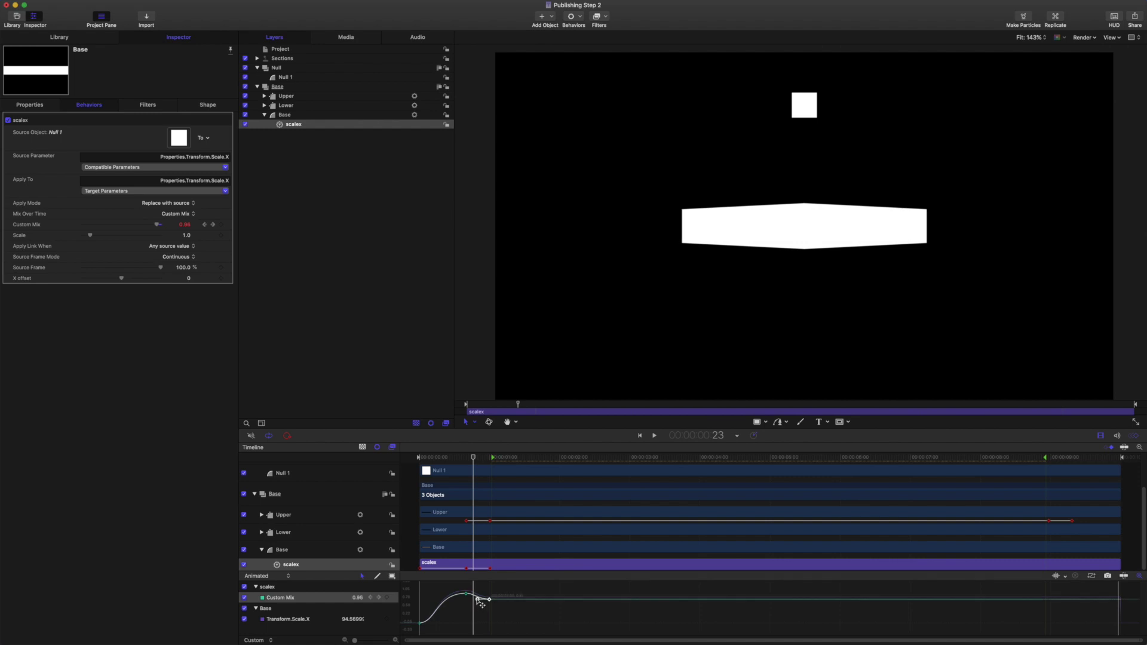
drag(482, 600, 473, 599)
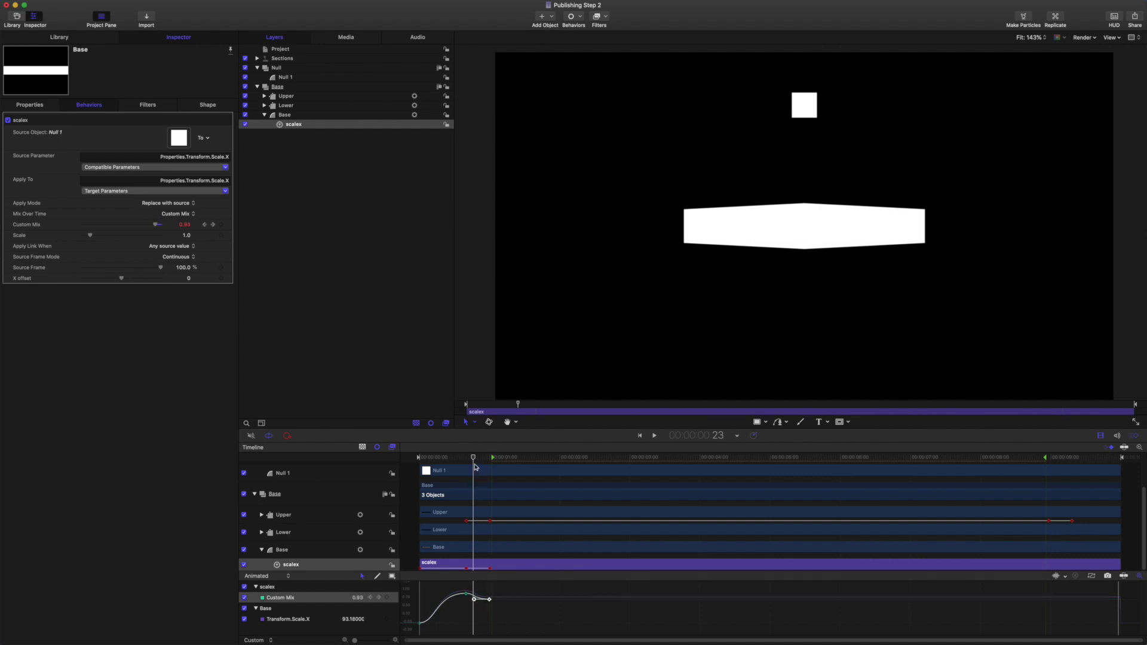
drag(474, 459, 1119, 457)
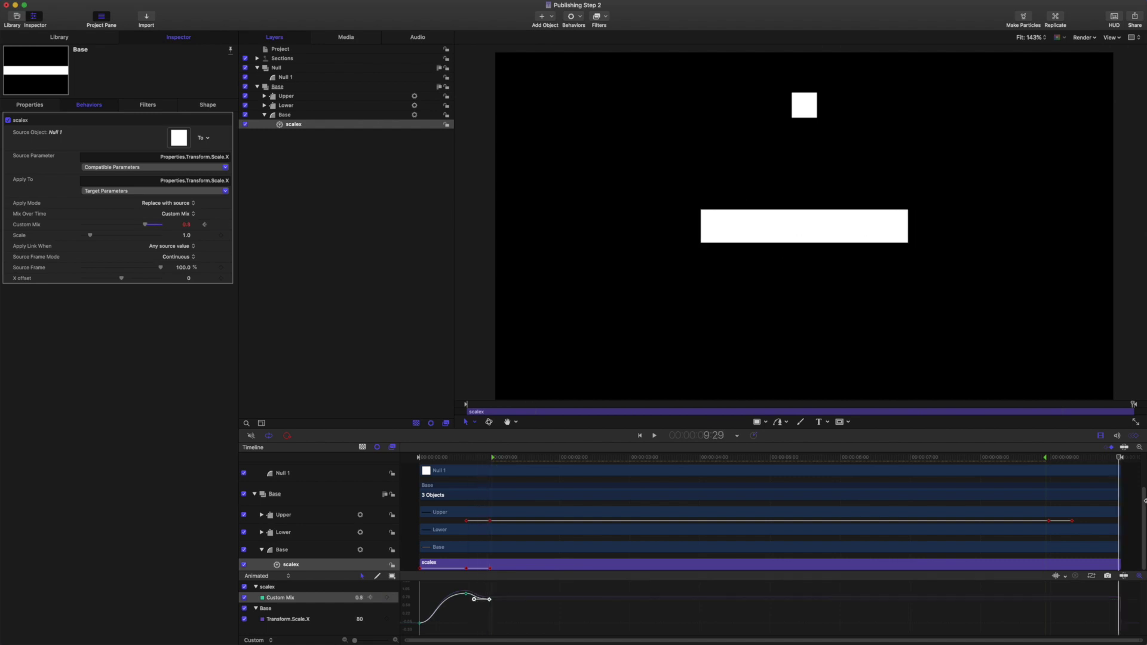
drag(1038, 458, 1049, 461)
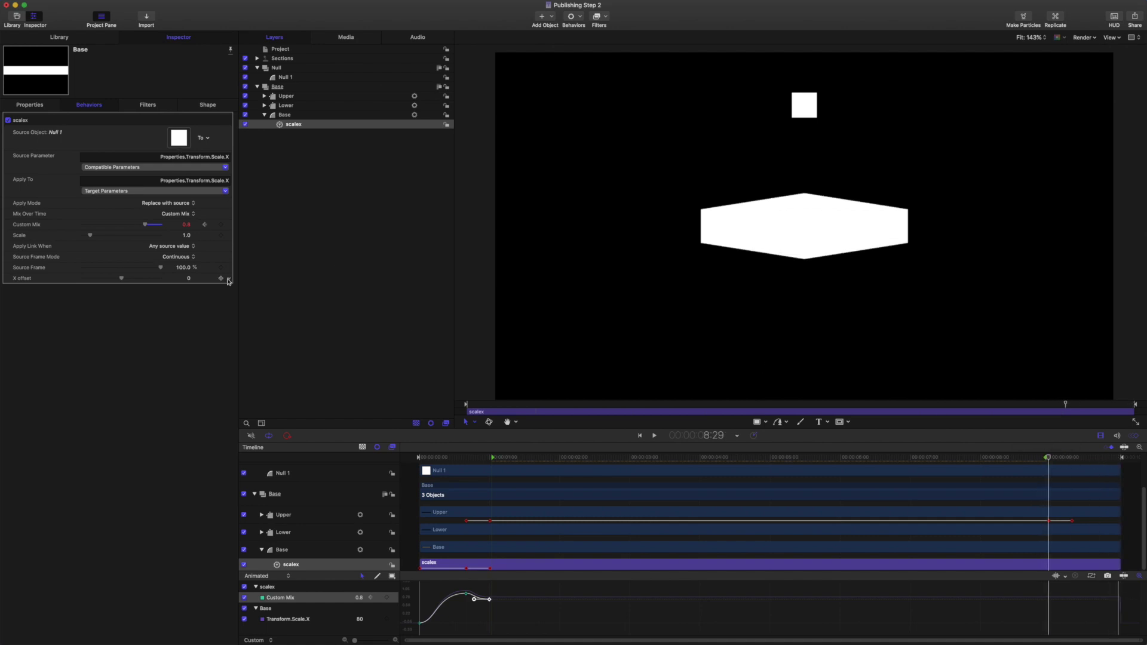
Step: Add Custom Mix keyframes at 8:29, 9:09 with value 1, and 9:29 with value 0
click(221, 225)
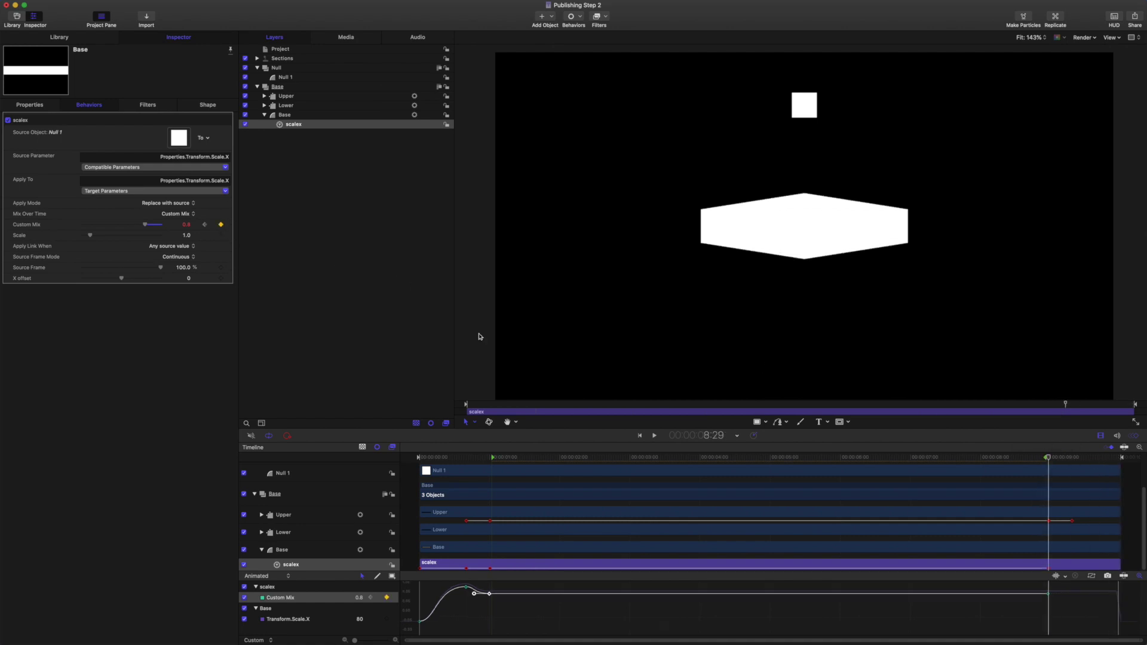
drag(1051, 459, 1072, 461)
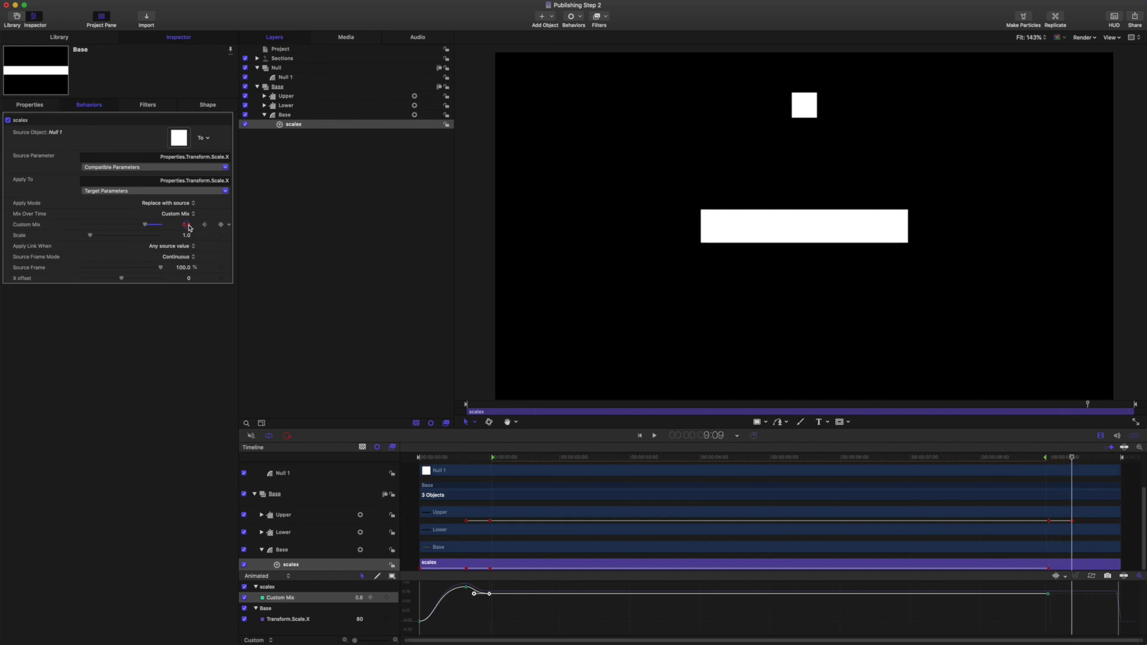
click(221, 225)
click(187, 225)
text(1)
key(Return)
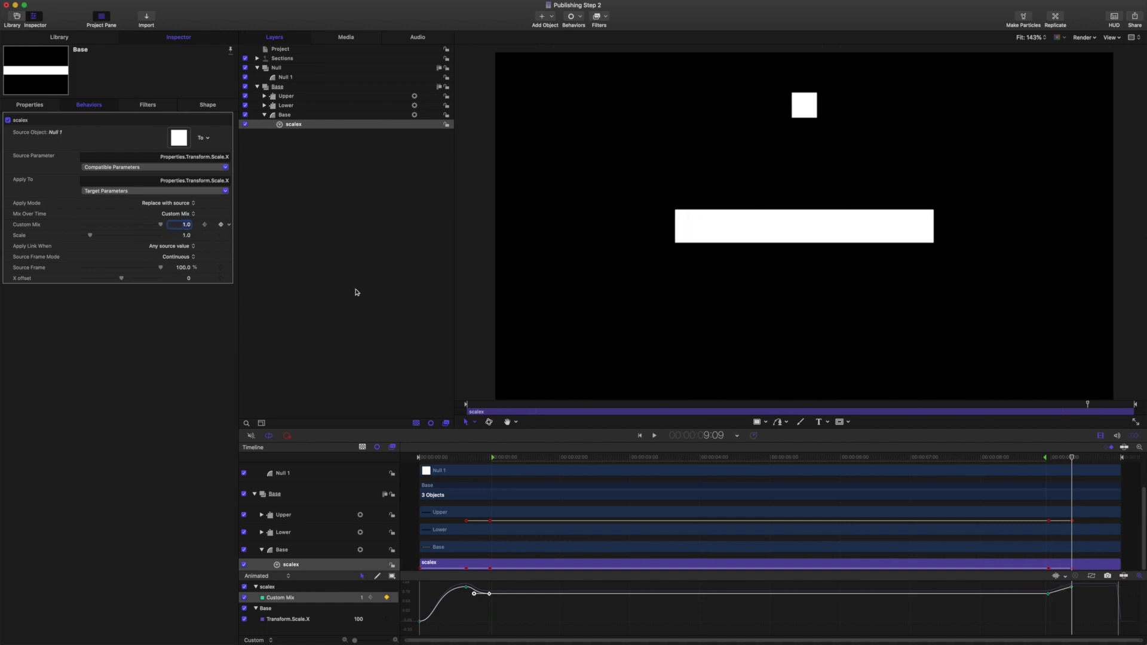
key(End)
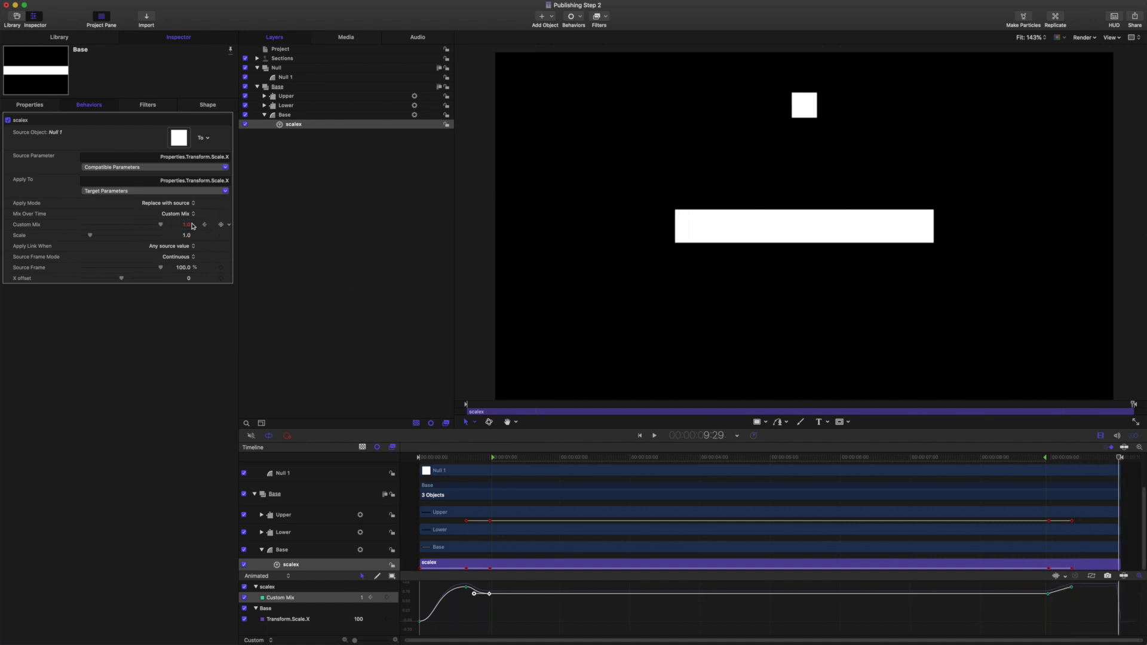
click(220, 226)
click(186, 224)
text(0)
key(Return)
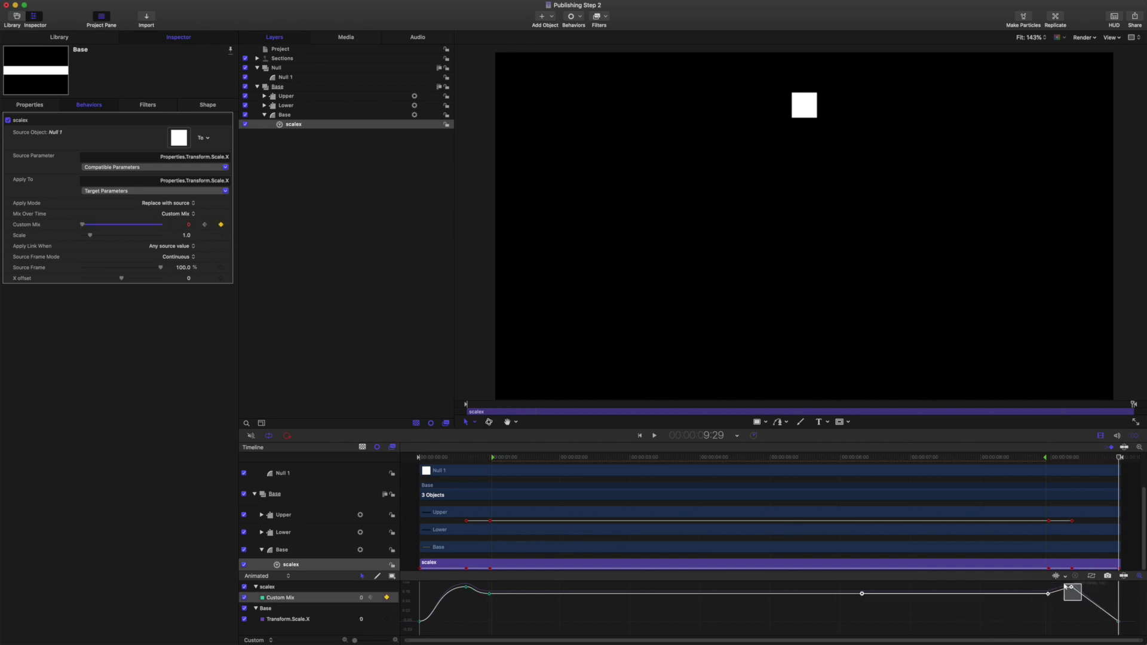
Step: Set the final Custom Mix keyframes to Bezier interpolation
right_click(1118, 622)
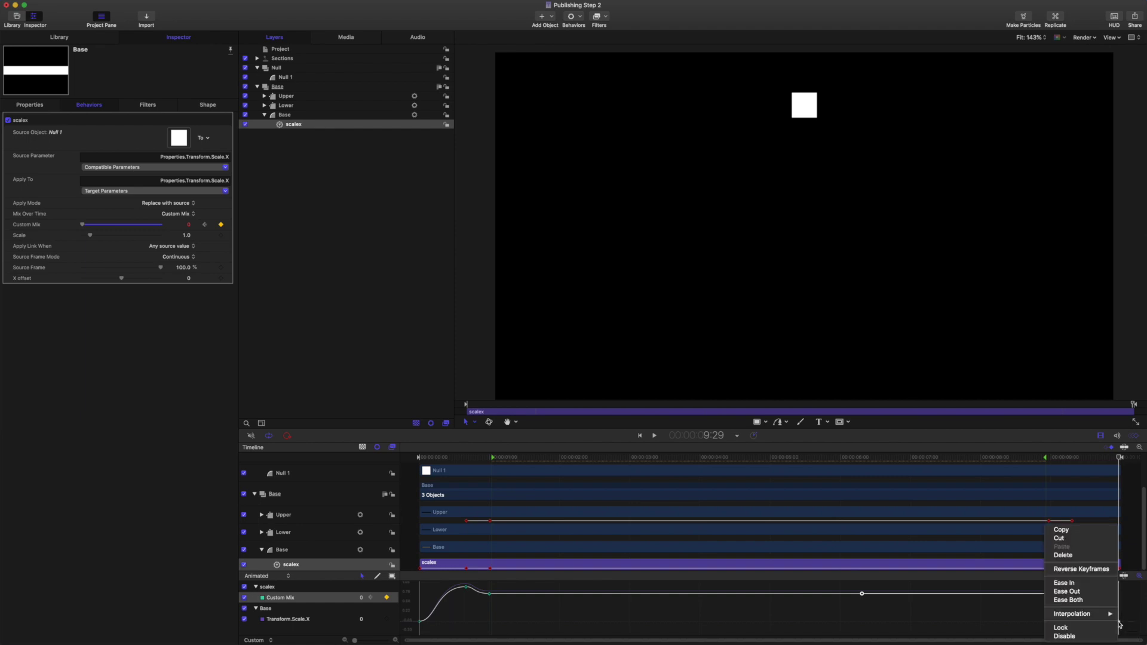
mouse_move(1103, 616)
click(1030, 611)
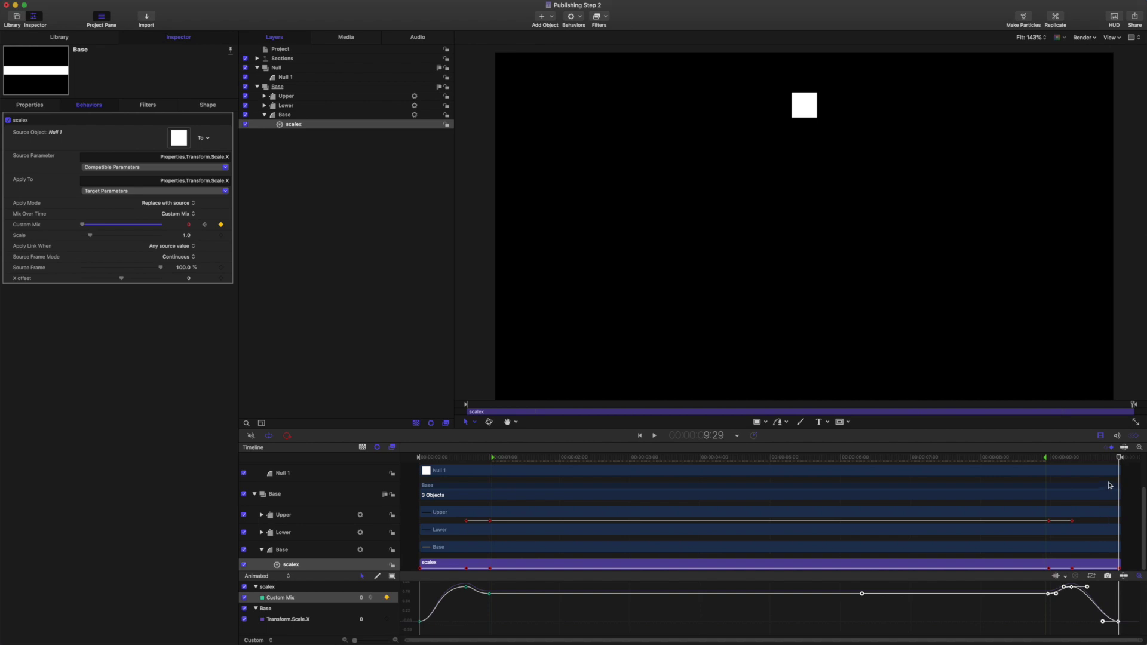
drag(1119, 462, 1072, 475)
key(Right)
key(Right)
key(Right)
key(Right)
key(Right)
key(Right)
key(Right)
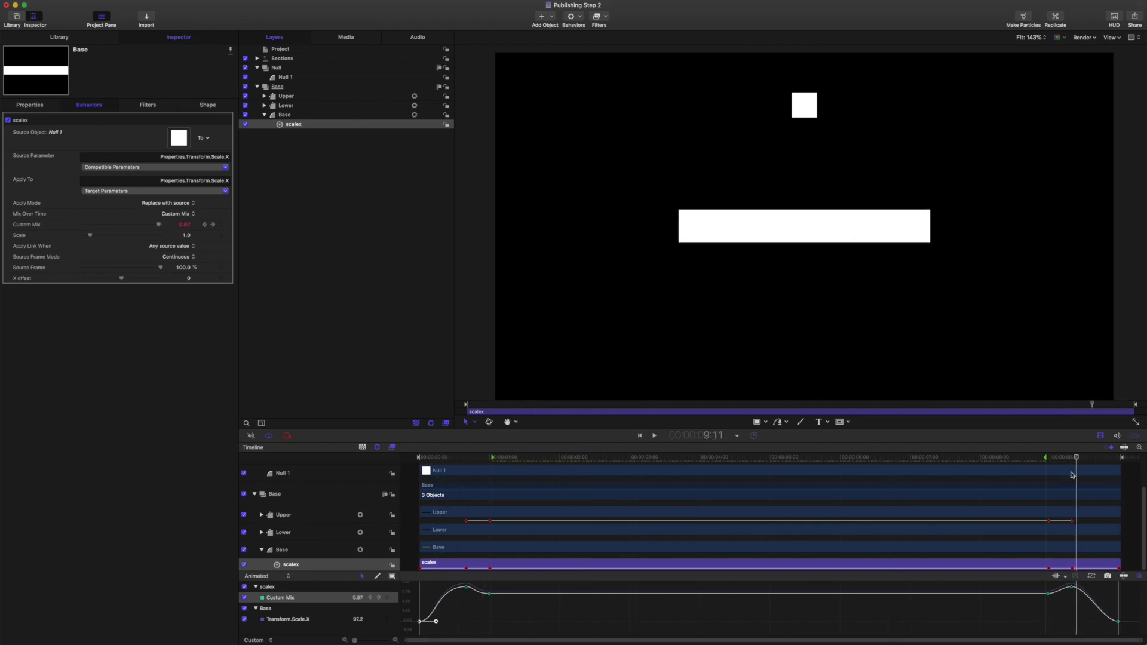
Step: Adjust the curve's handles: flatten the peak, move the final keyframe to 9:16, smooth around 8:29
click(1070, 587)
drag(1078, 587, 1088, 588)
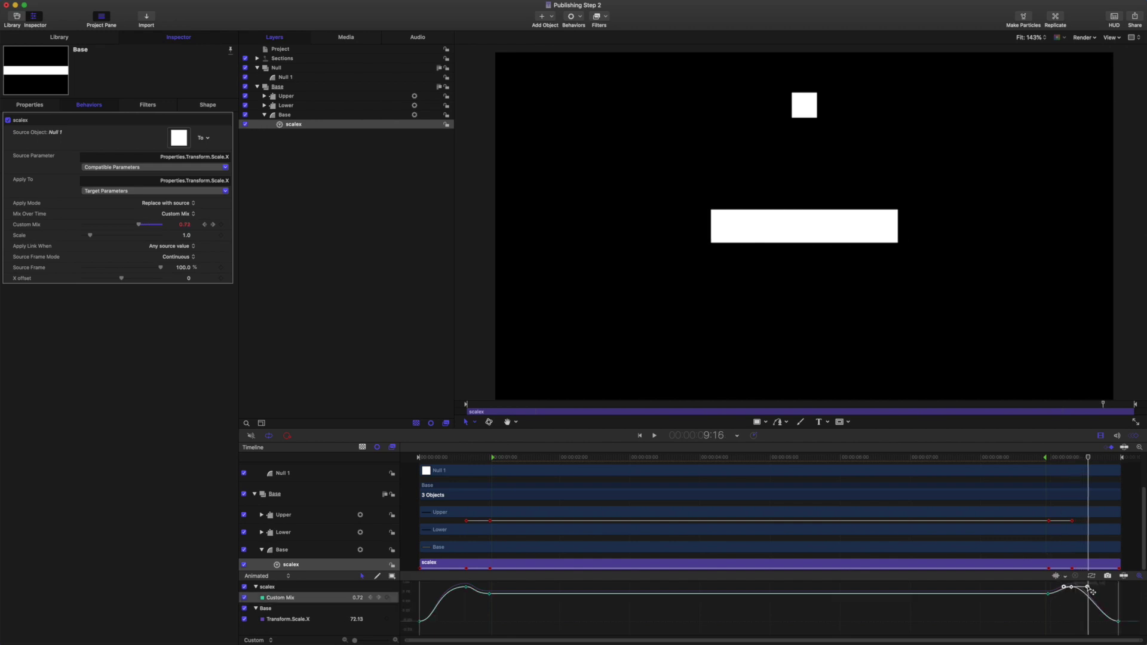
click(1117, 621)
drag(1104, 623, 1088, 621)
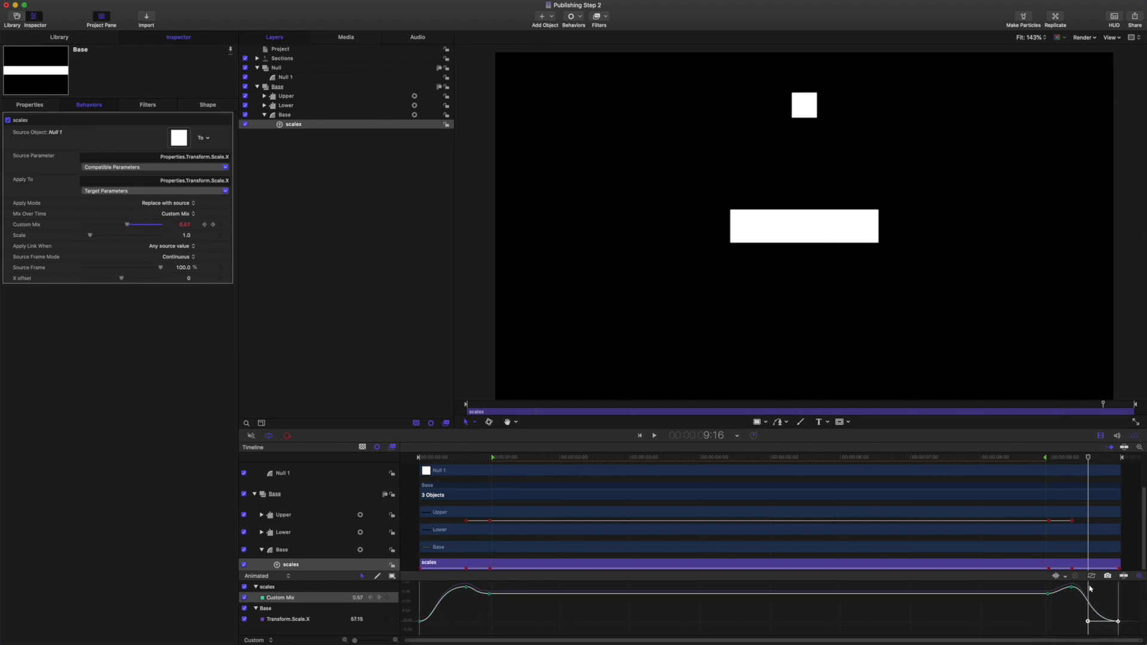
drag(1088, 458, 1054, 467)
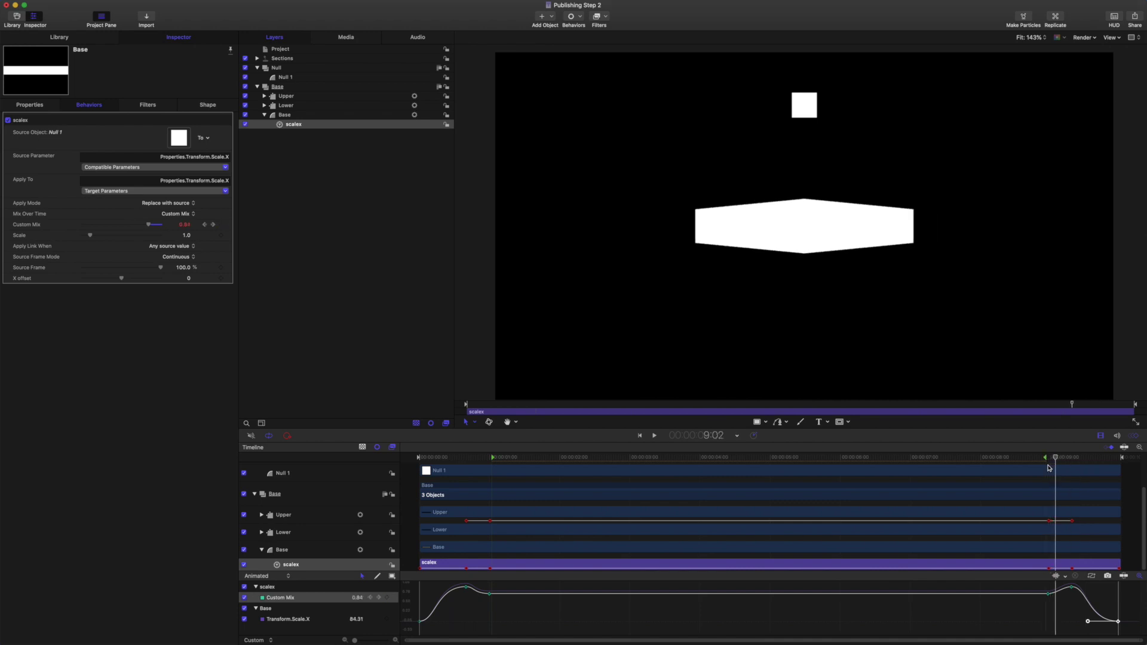
click(1048, 593)
drag(1049, 593, 1056, 595)
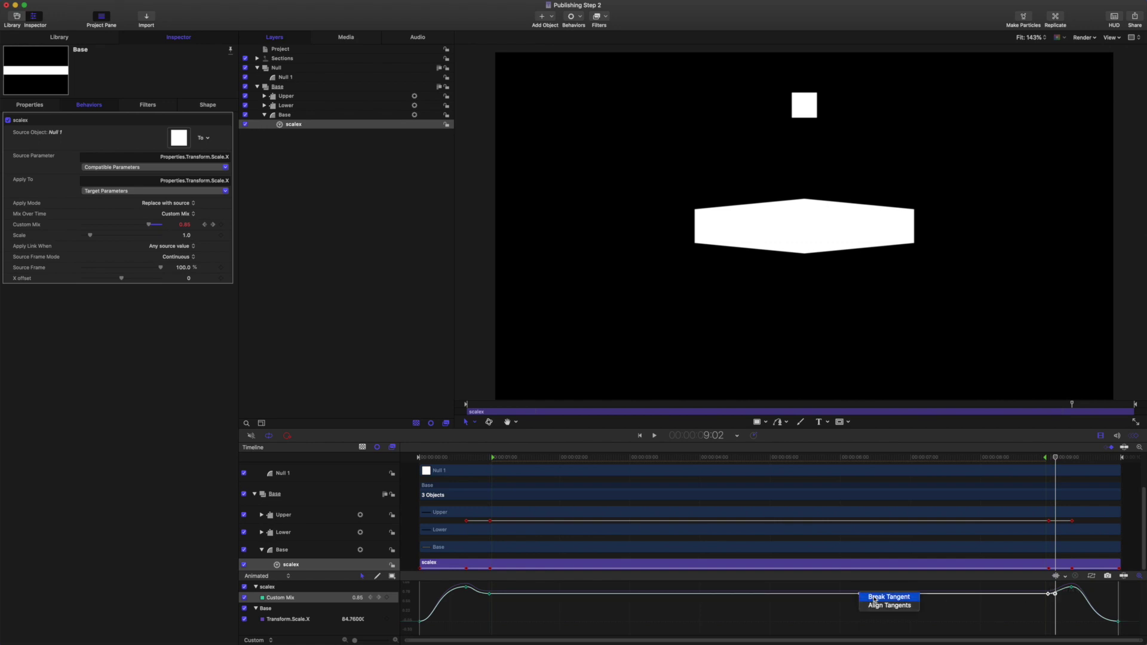
click(1072, 593)
click(1071, 588)
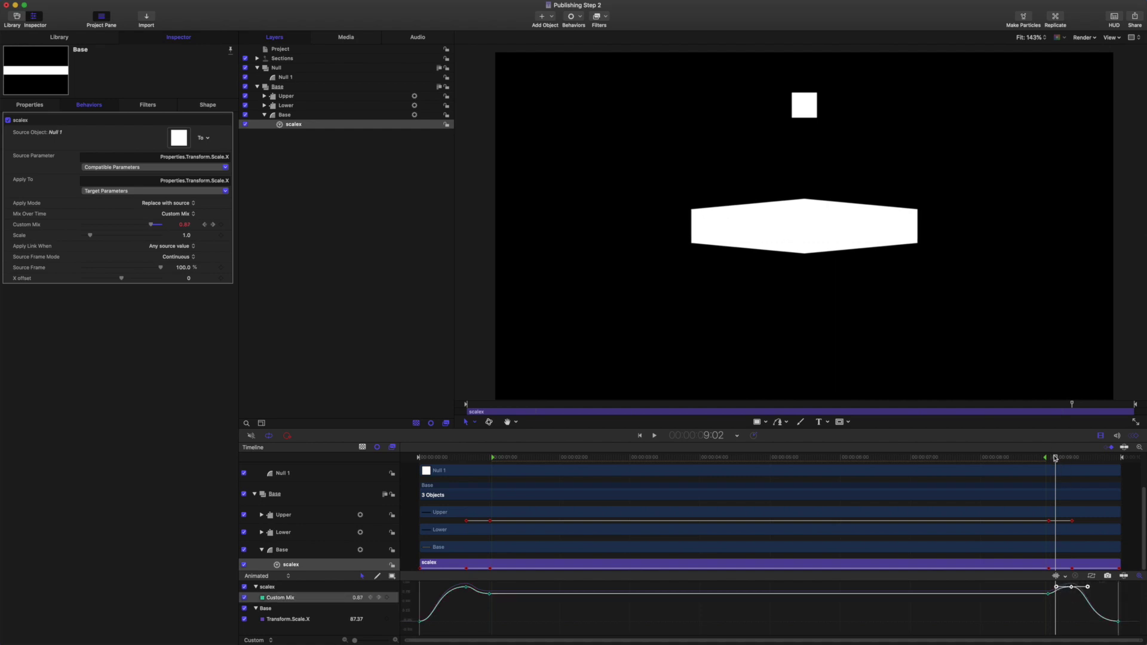
Step: Play the animation from the start to check the Base bar animating out
key(Home)
key(space)
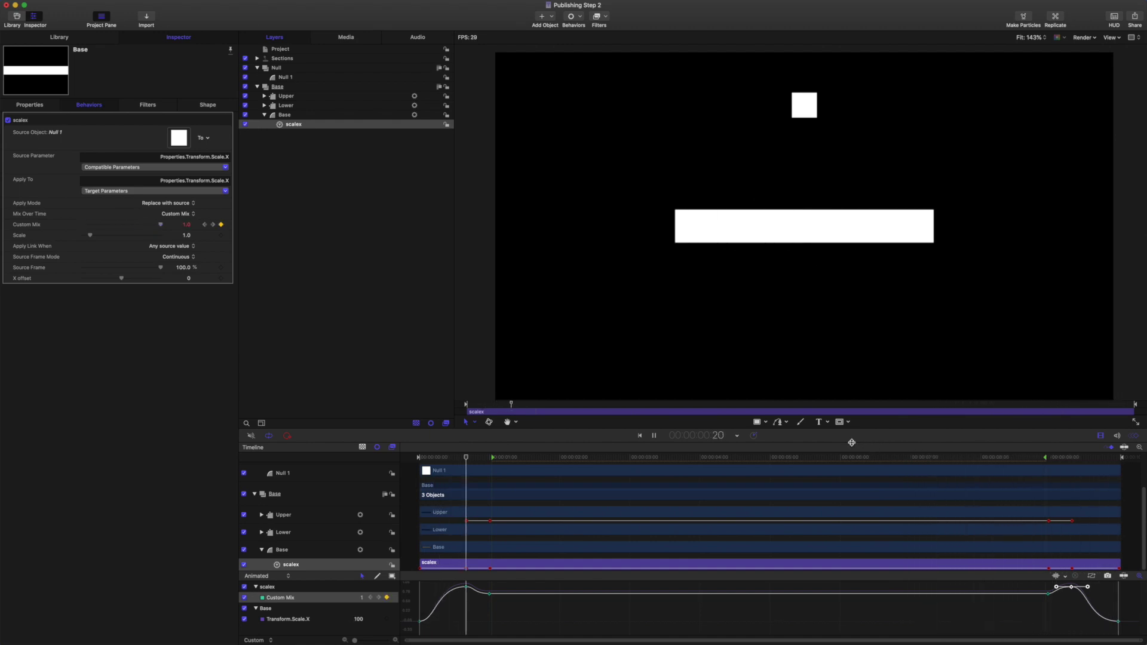
key(space)
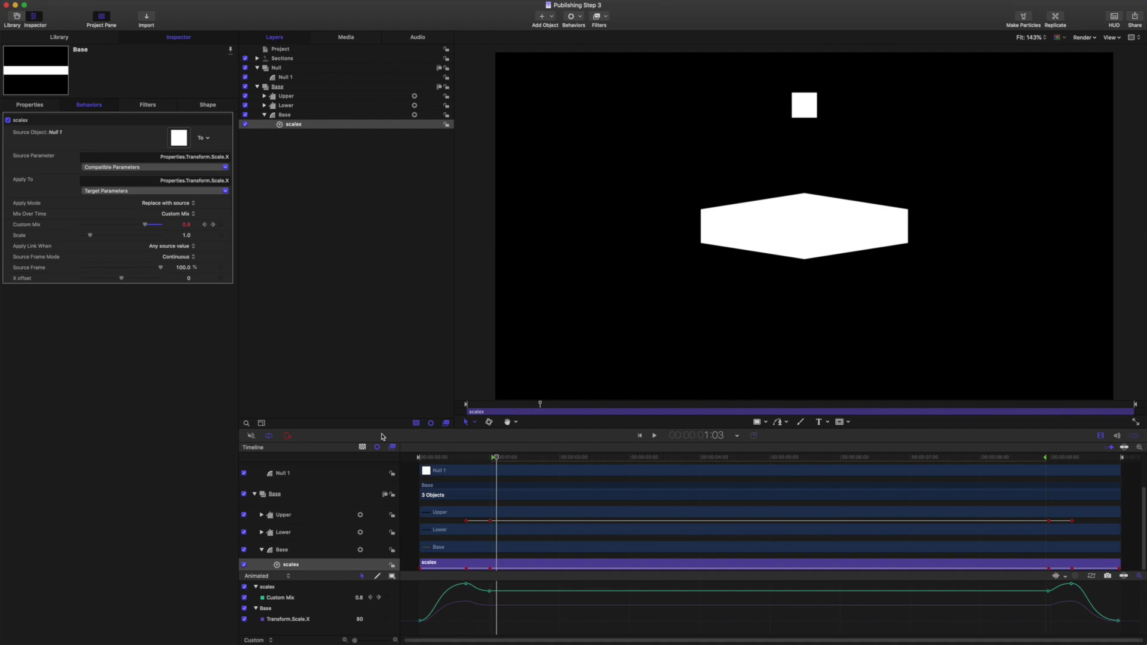
Step: Publish Null 1's Scale X parameter to the project
click(296, 77)
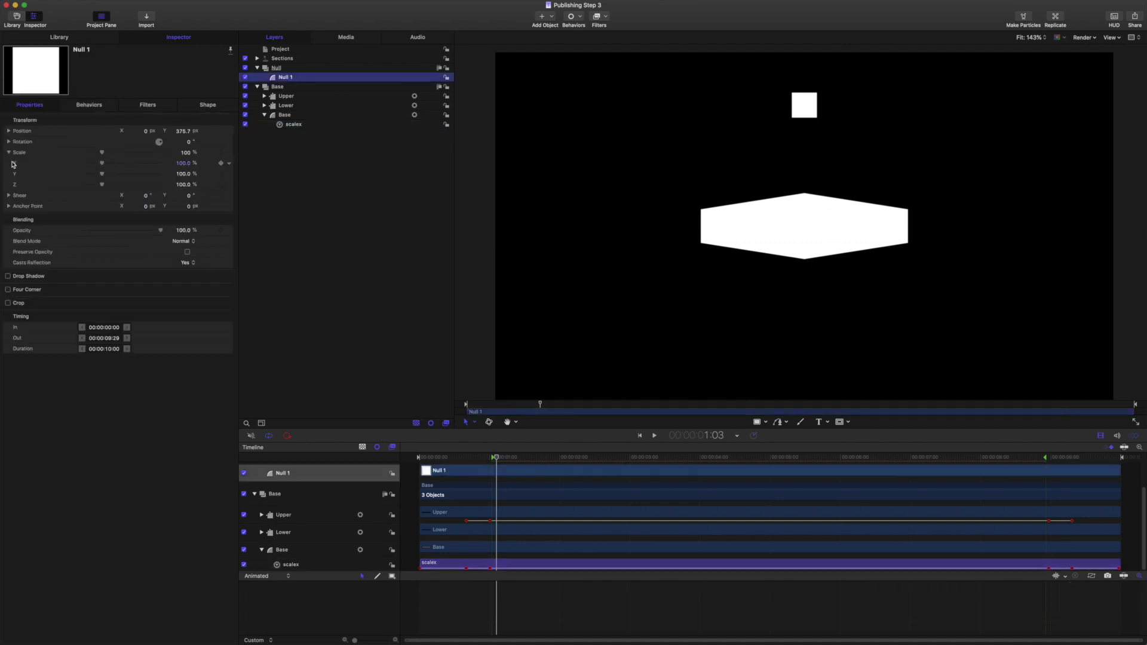
click(14, 163)
click(229, 163)
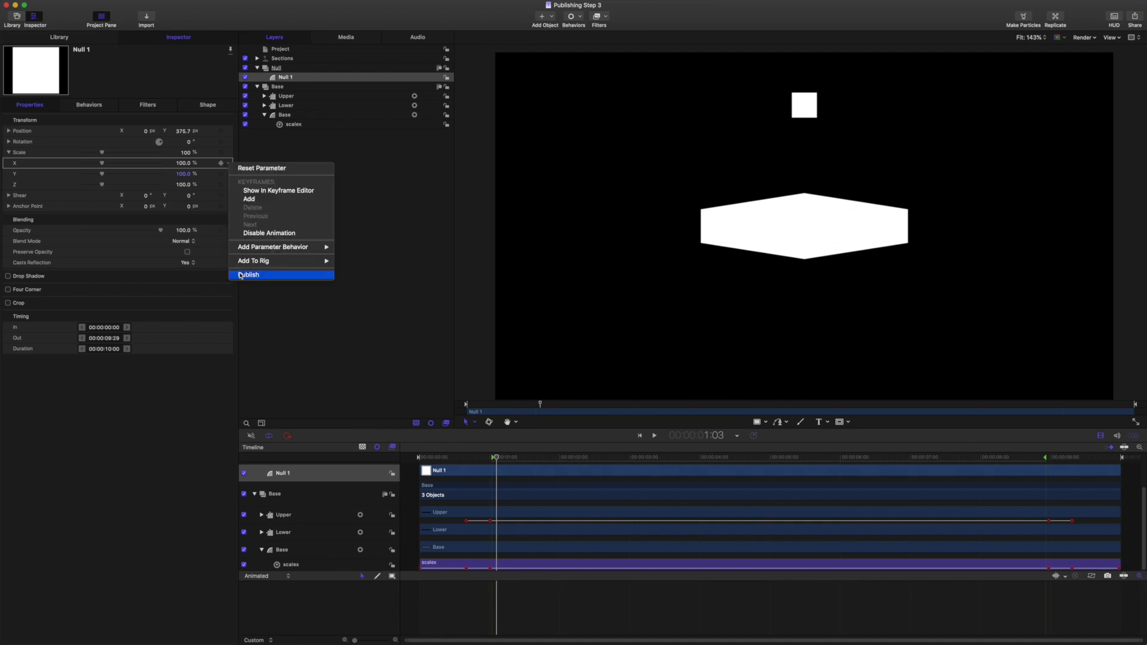
click(249, 275)
Step: Rename the published X.Scale parameter to Length and set it to 142%
click(281, 49)
click(206, 106)
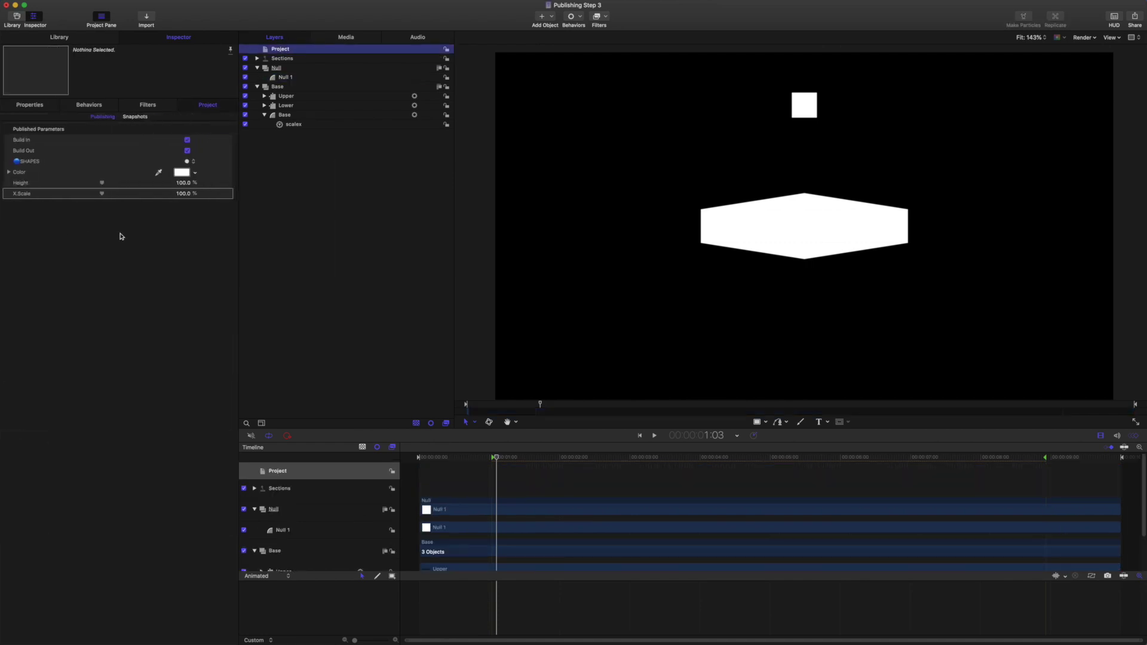
double_click(27, 193)
text(Length)
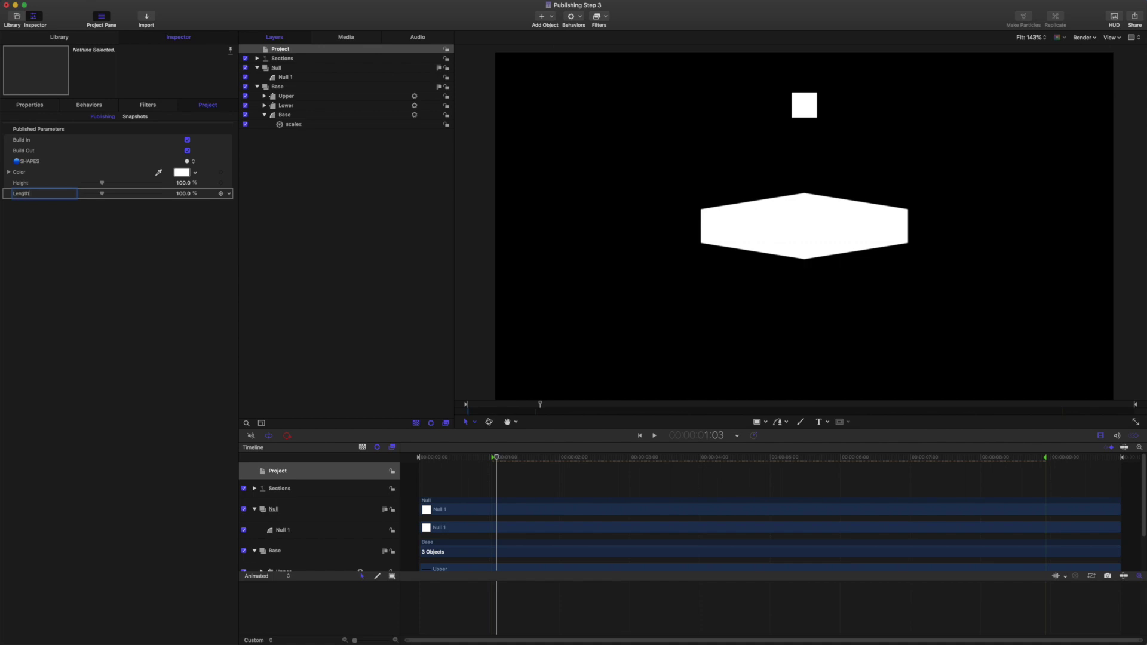
key(Return)
drag(177, 194, 202, 194)
Step: Play the animation from the start to preview the wider hexagon
key(Home)
key(space)
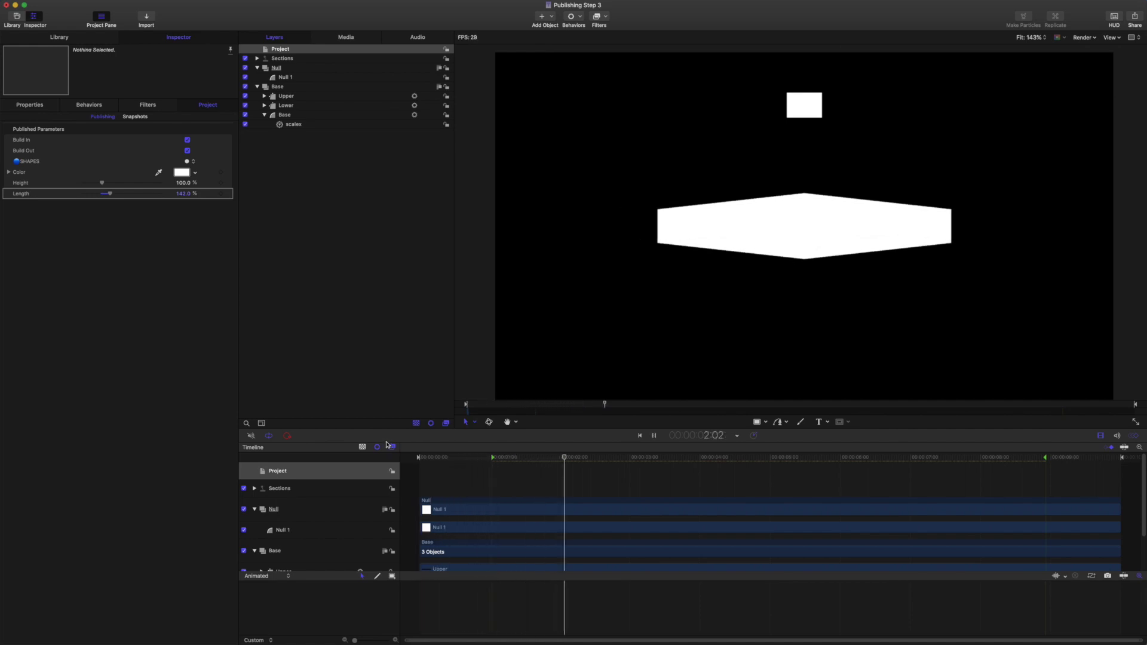
key(space)
right_click(228, 192)
Step: Reset Length to 100%, reselect Null 1, then show the project's published parameters
click(245, 199)
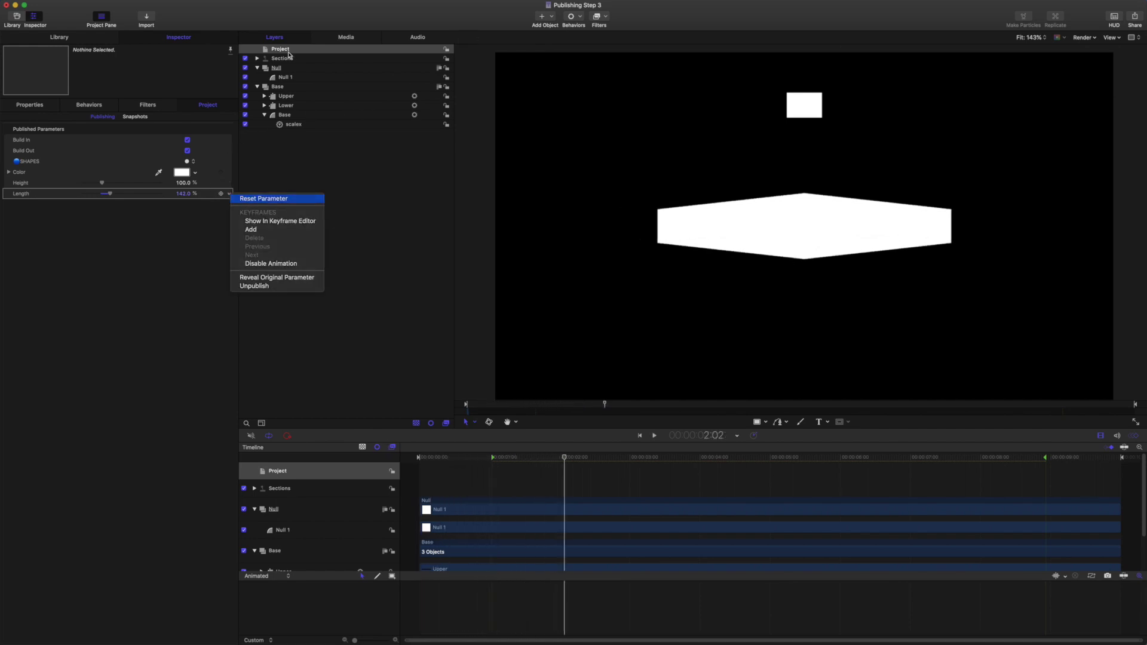
click(287, 79)
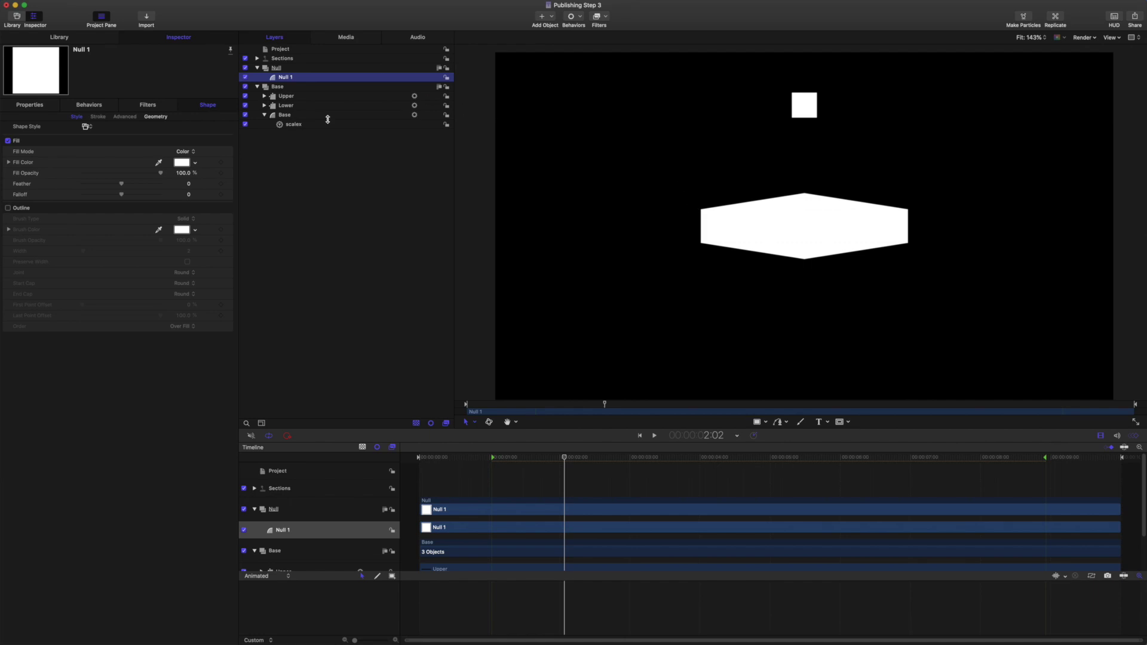
click(283, 51)
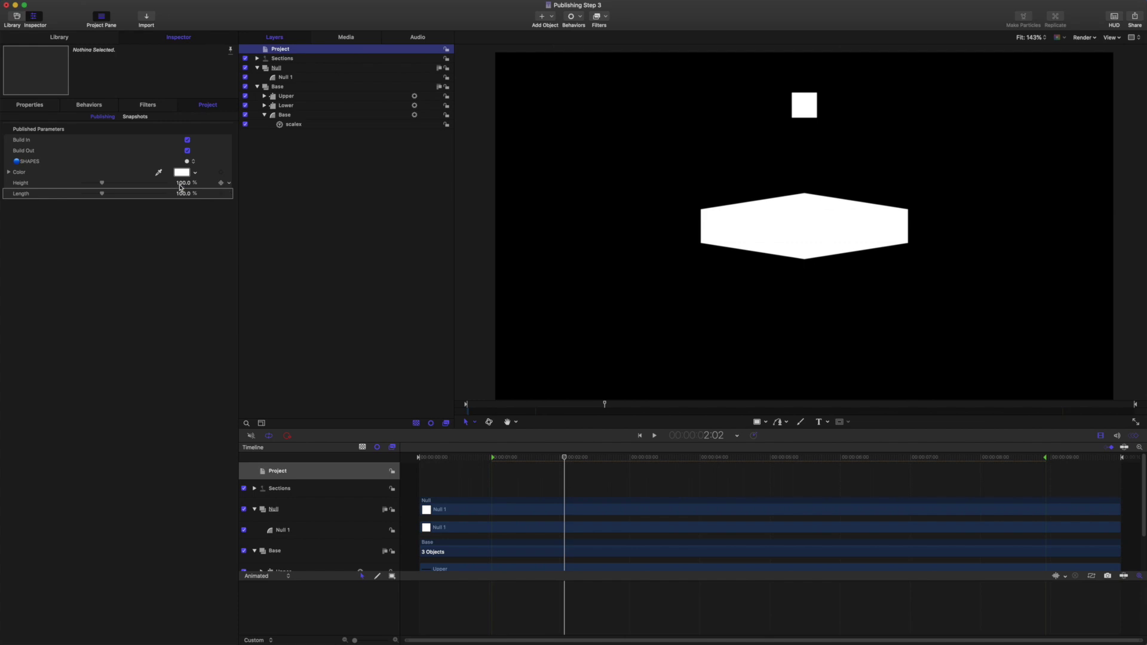
Step: Raise the published Height control to 161.27% and play back the taller bars from the start
drag(182, 183, 373, 389)
drag(562, 462, 419, 458)
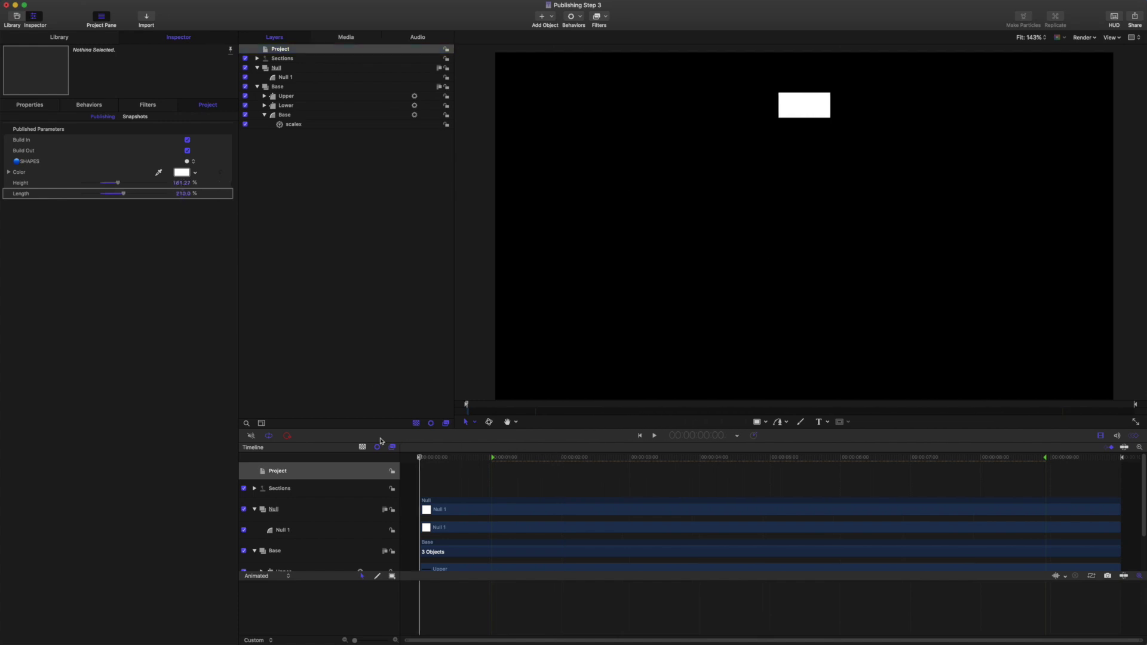
key(space)
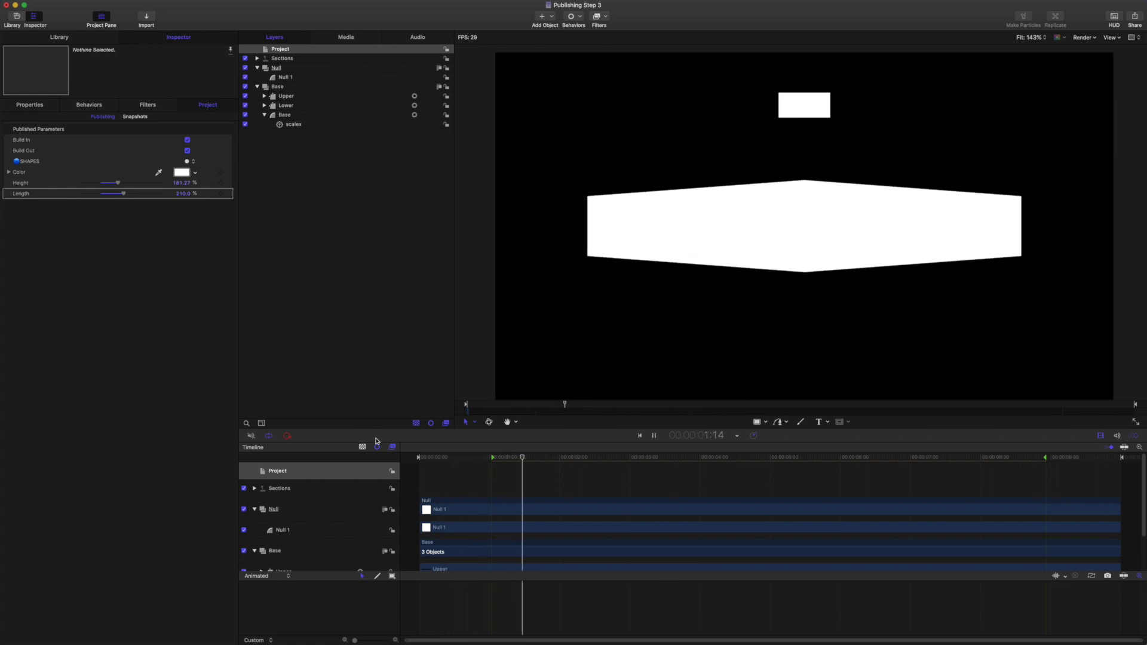
key(space)
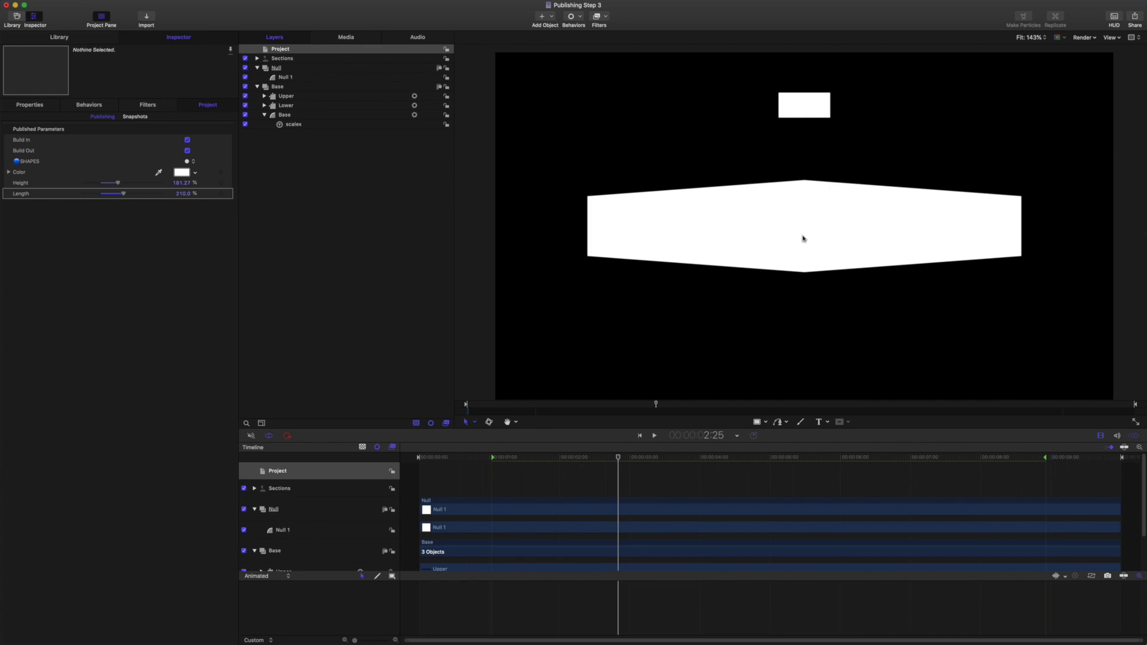
drag(618, 458, 418, 458)
key(space)
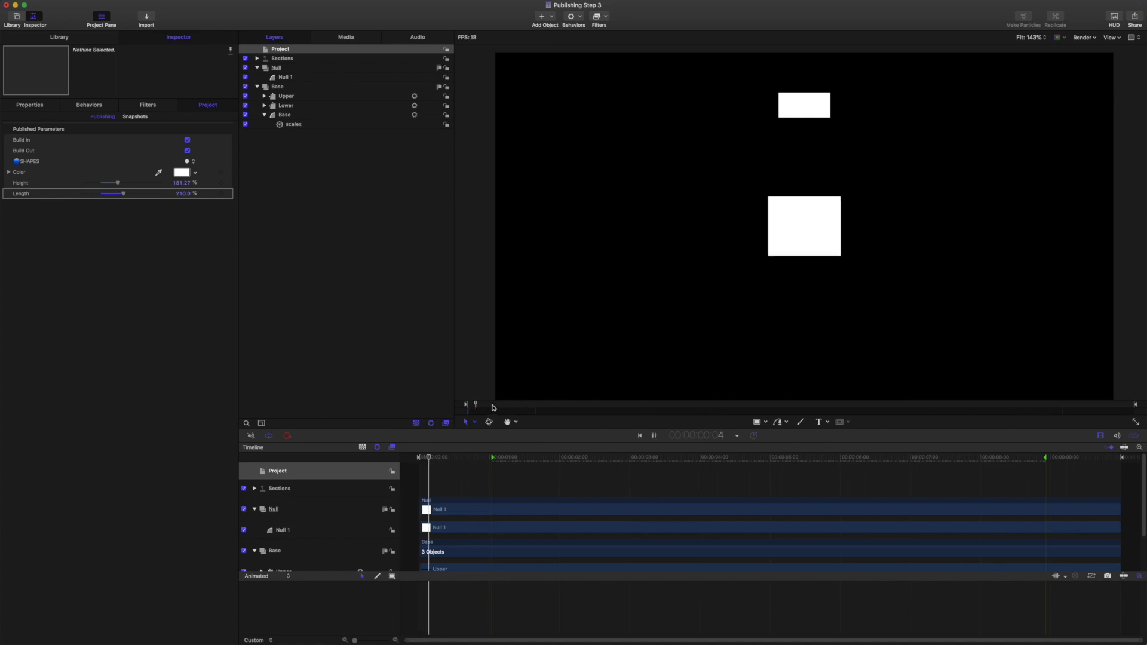
key(space)
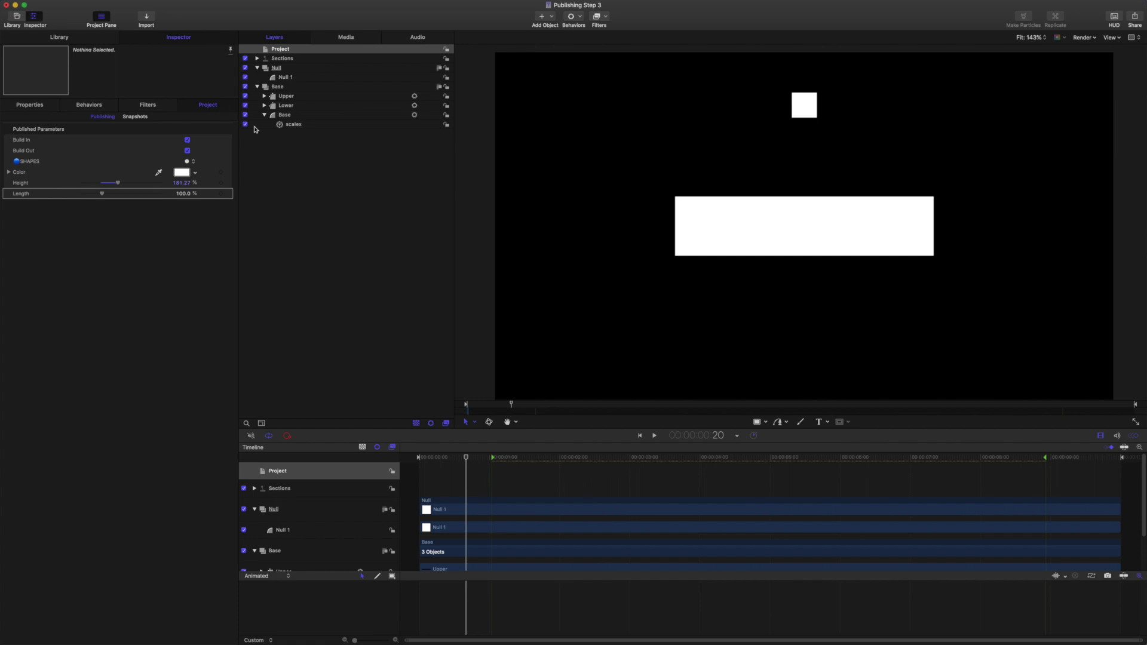
Step: Show the scalex Link behavior linking Null 1's Scale X to Base's Scale X with Custom Mix 1.0
click(294, 124)
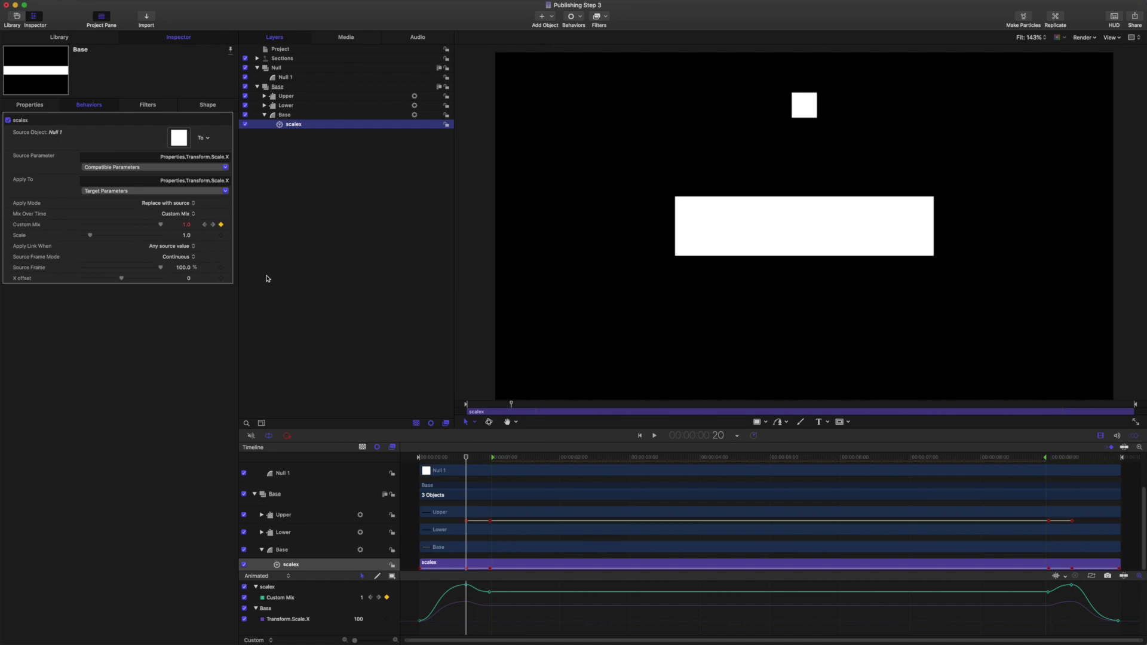
Step: Add a new group above Null and draw a wide rectangle below the existing bar
click(289, 70)
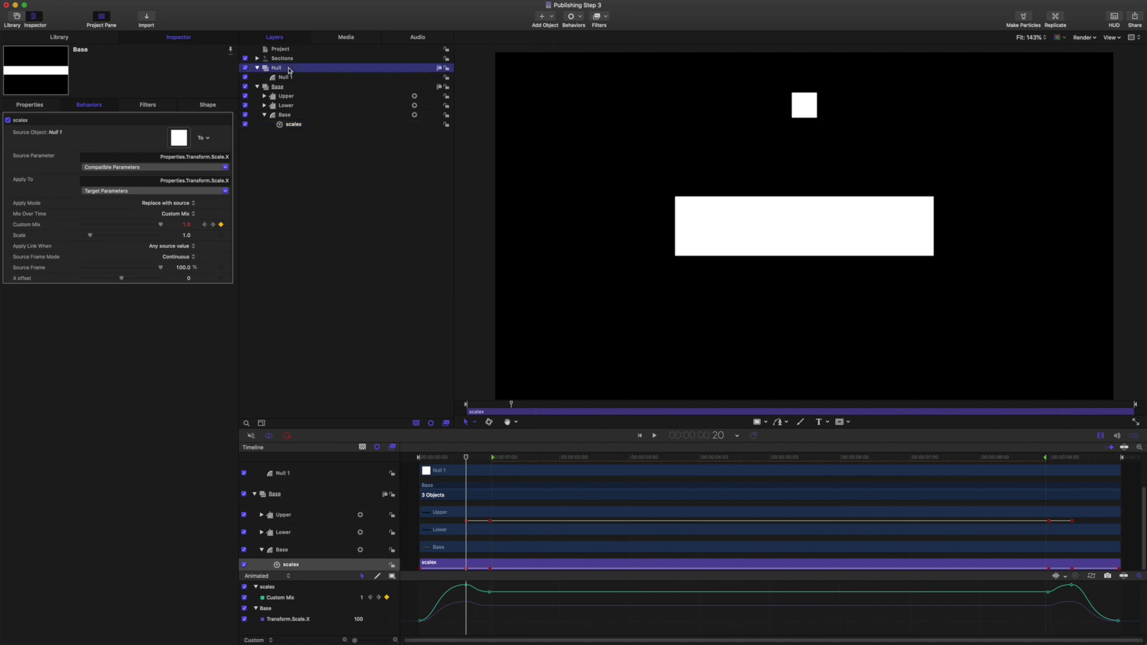
key(super+shift+n)
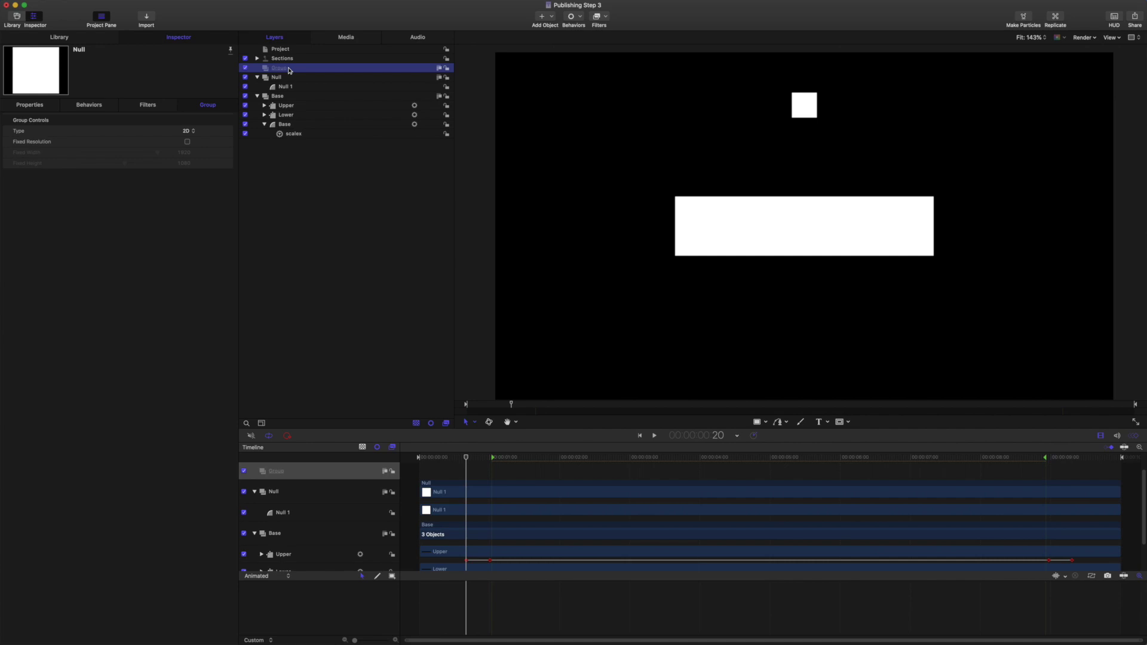
click(756, 422)
drag(668, 293, 959, 358)
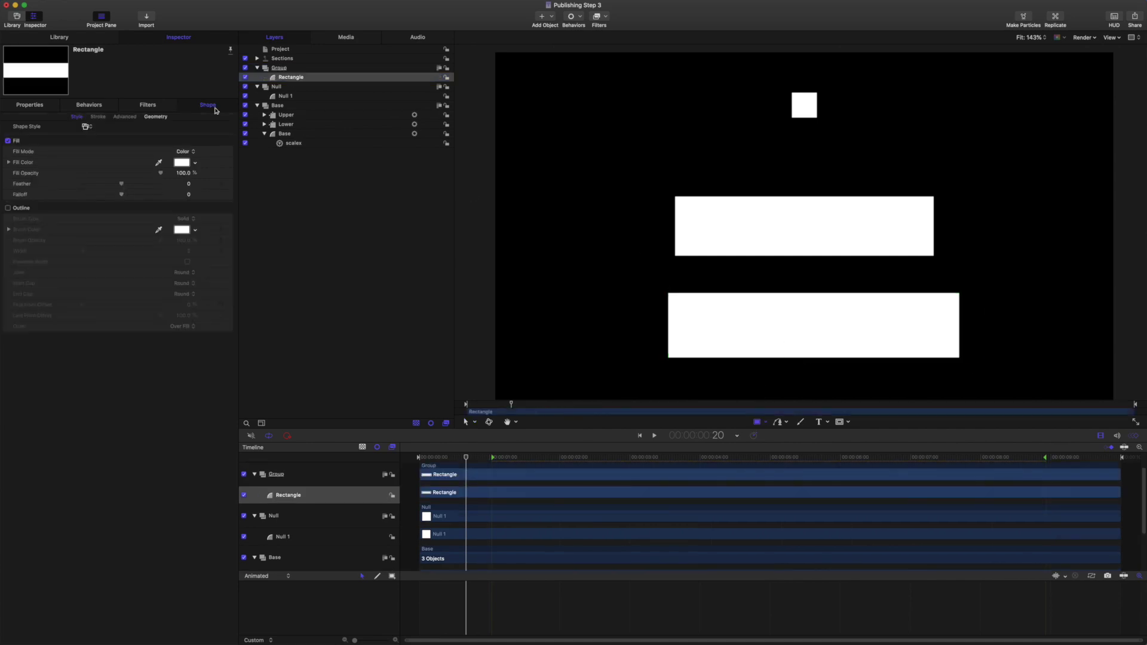
Step: Centre the rectangle horizontally by setting its Position X to 0
click(29, 105)
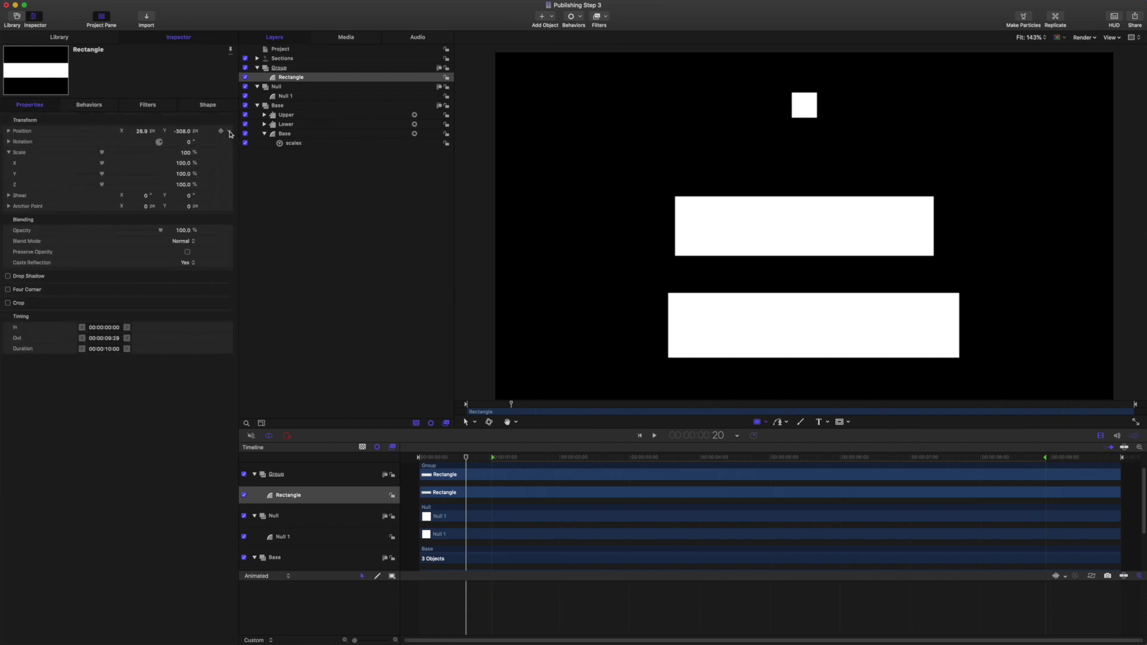
click(141, 132)
text(0)
key(Return)
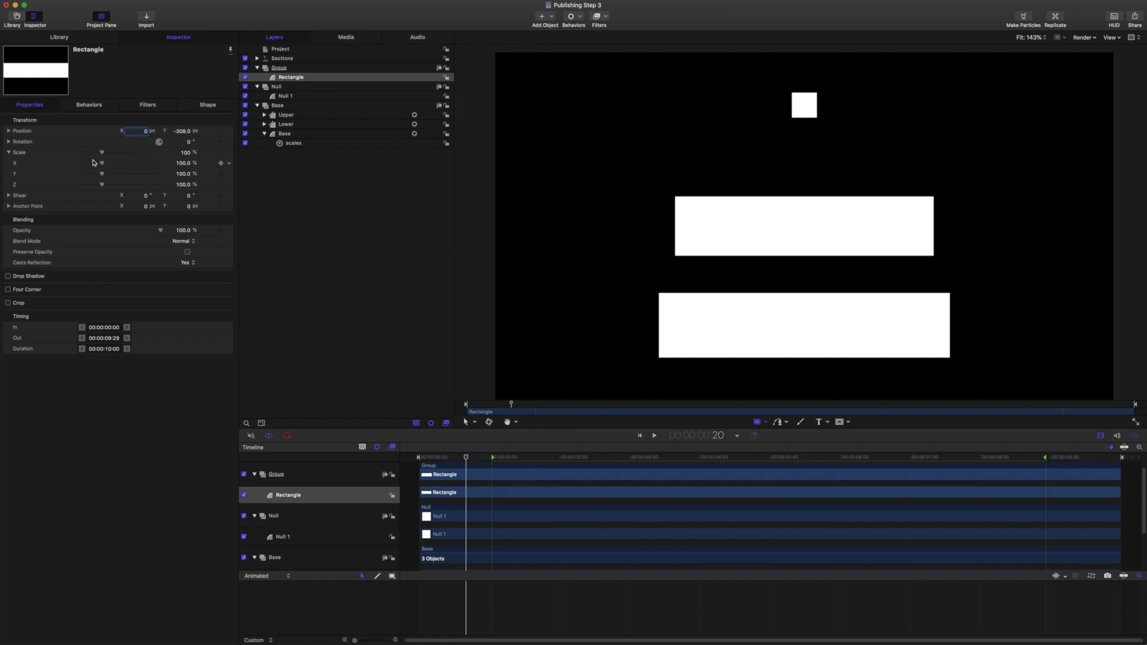
click(15, 165)
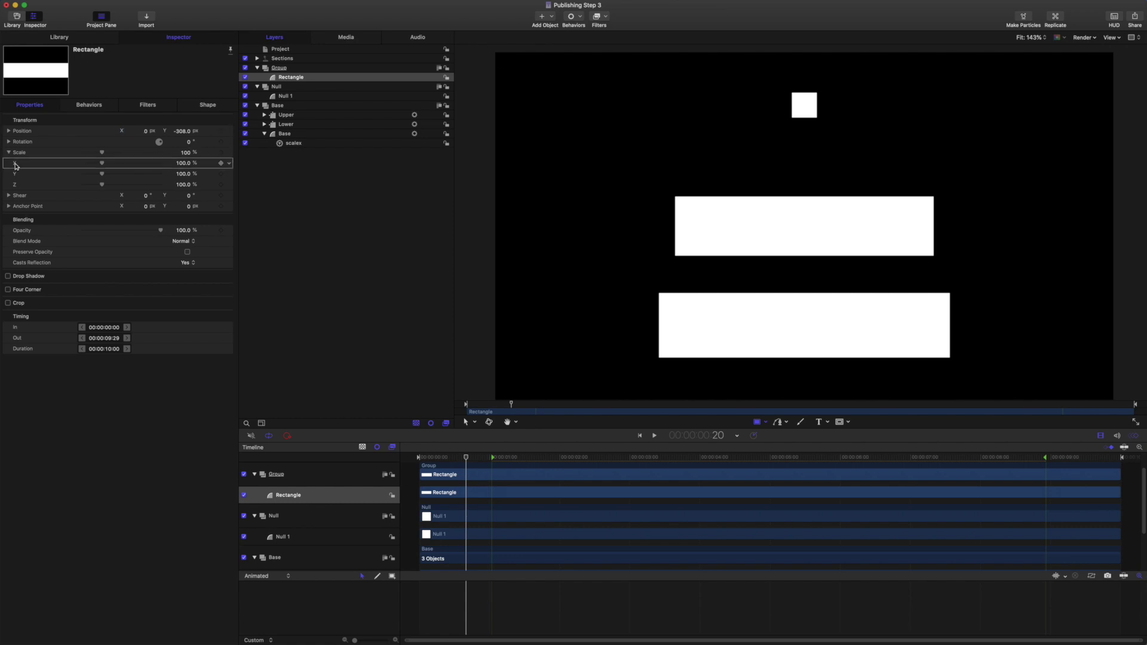
click(581, 20)
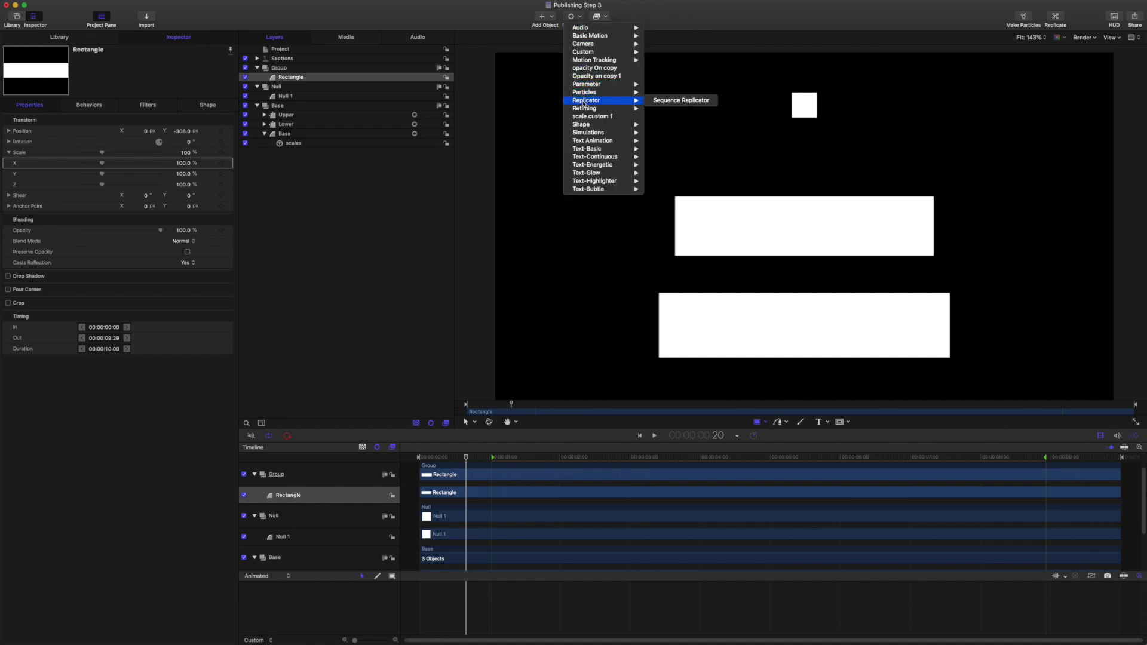
Step: Add a Ramp behavior to the rectangle's Scale X with Start Value -100%
click(382, 183)
click(228, 163)
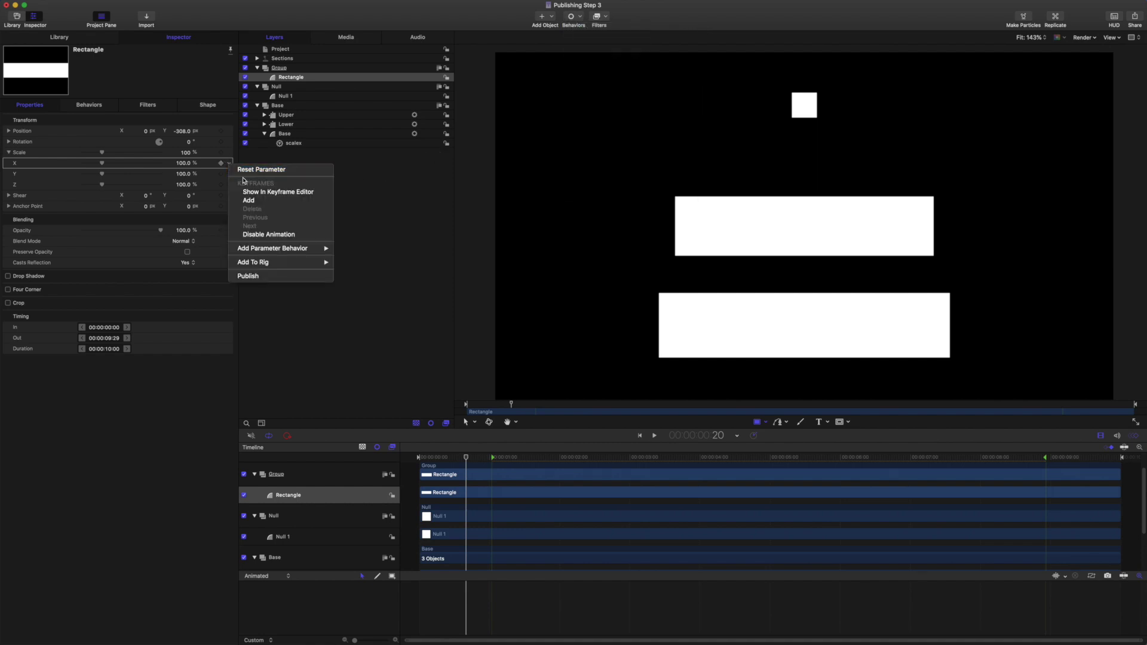
mouse_move(304, 250)
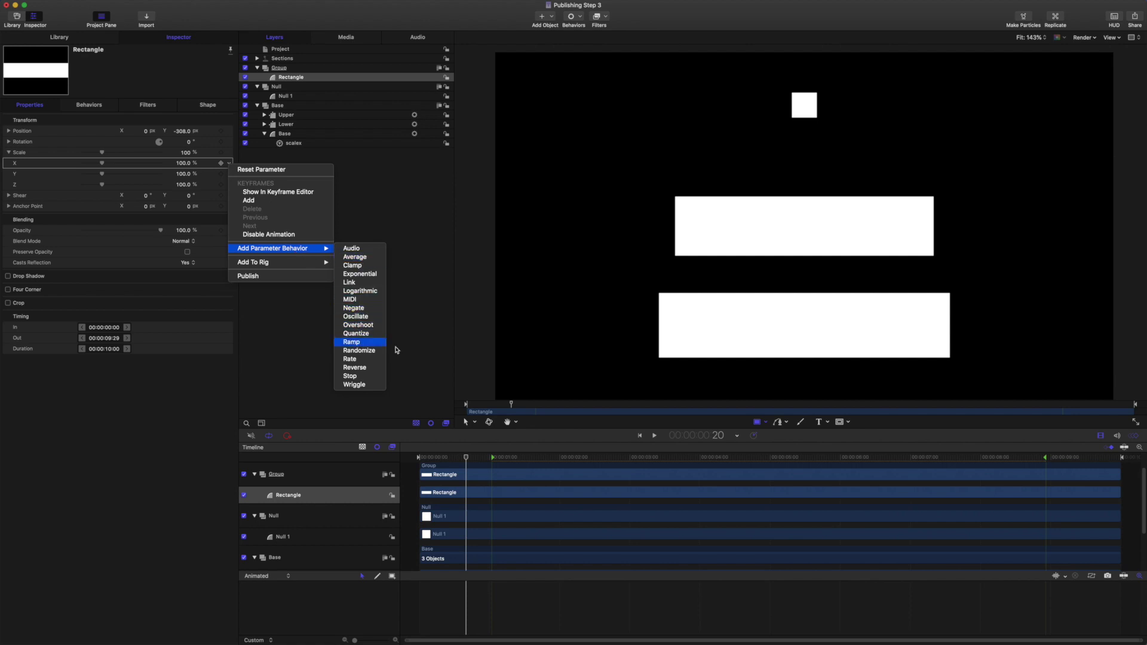
click(353, 341)
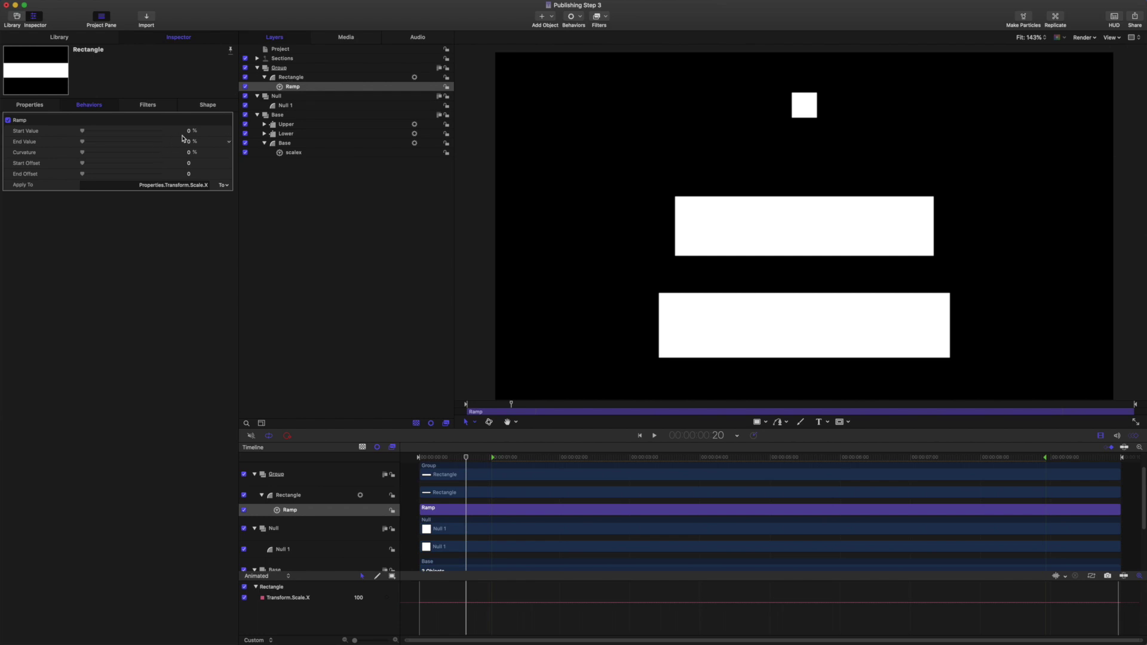
text(-100)
key(Return)
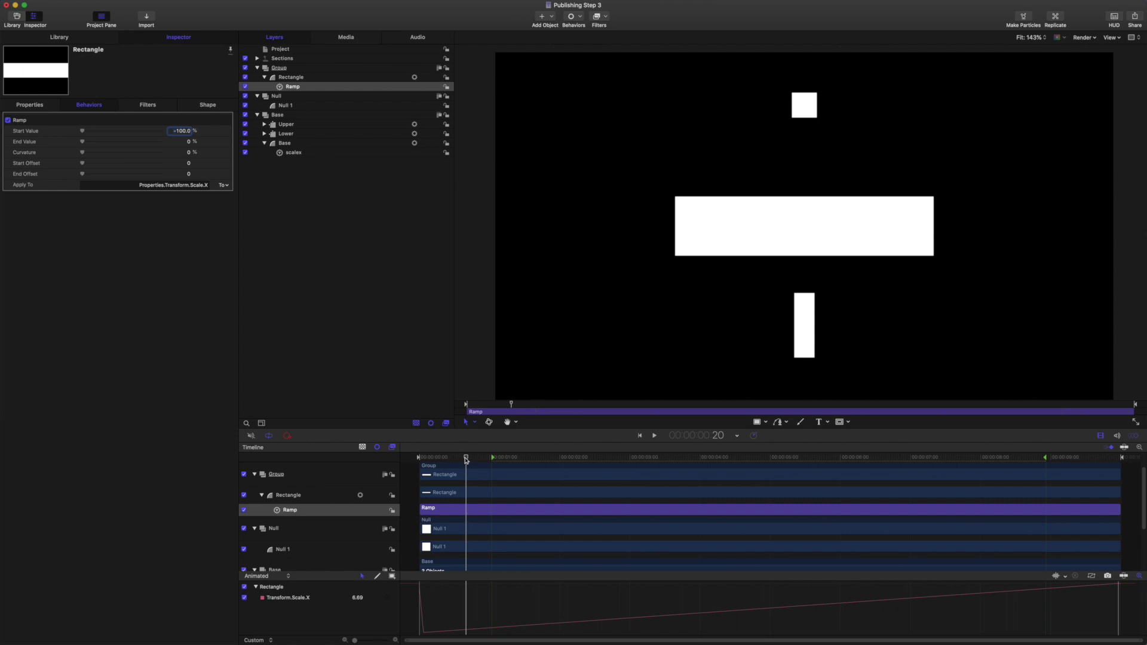
Step: Set the Ramp's End Offset to 270 and preview the animation from the start
drag(466, 459, 491, 471)
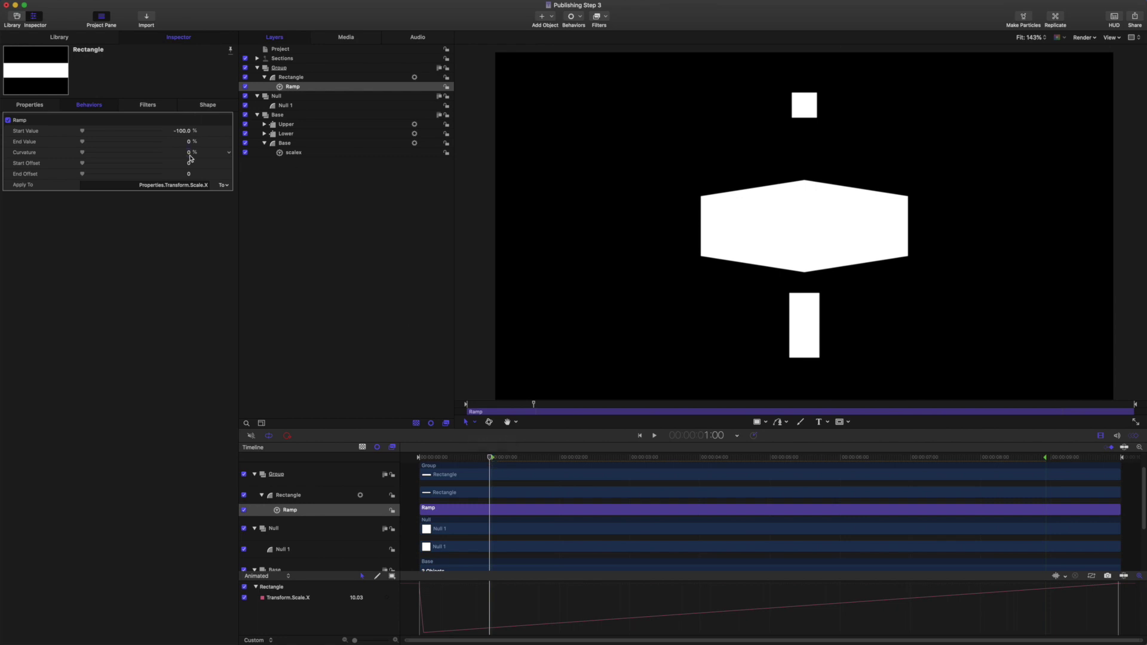
drag(188, 176, 244, 176)
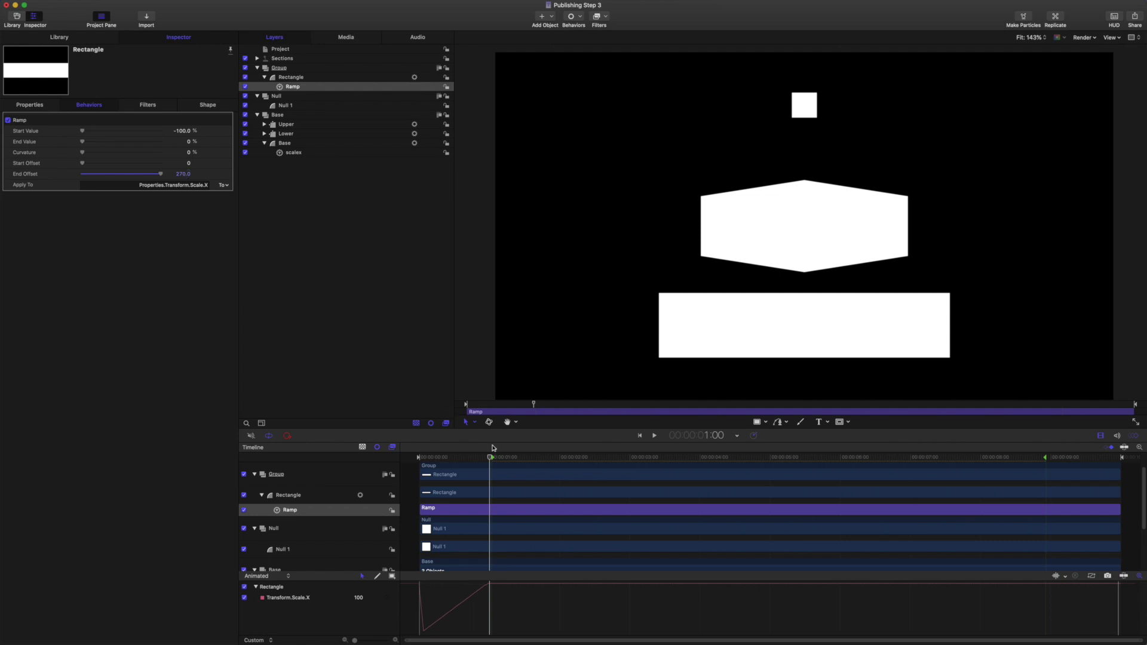
drag(491, 457, 399, 443)
key(space)
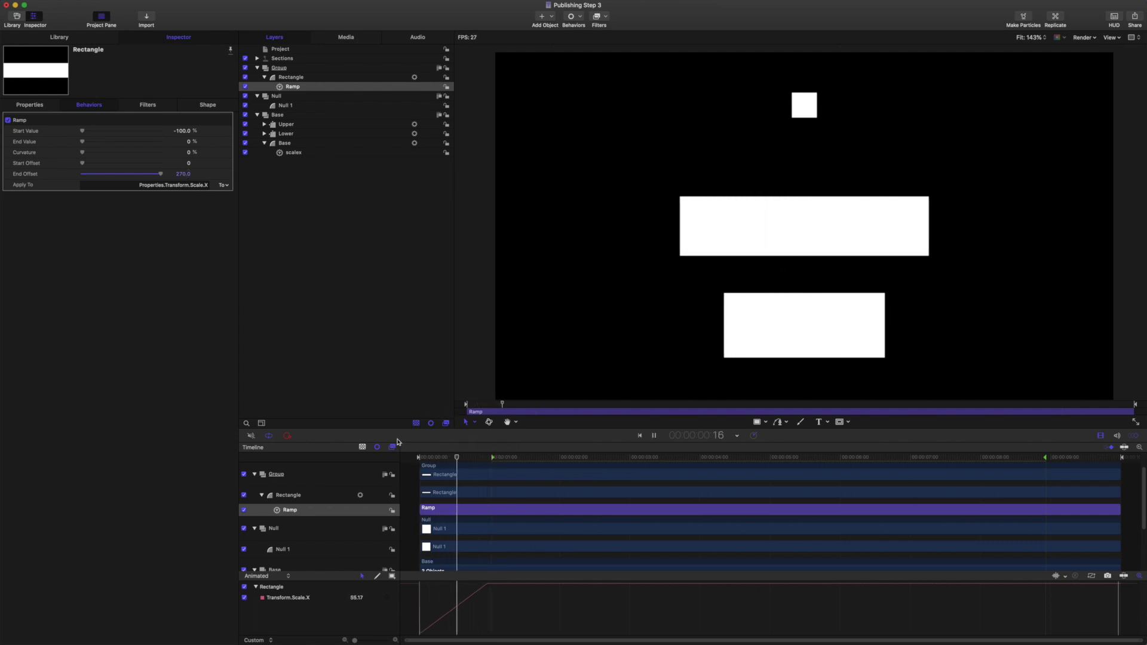
key(space)
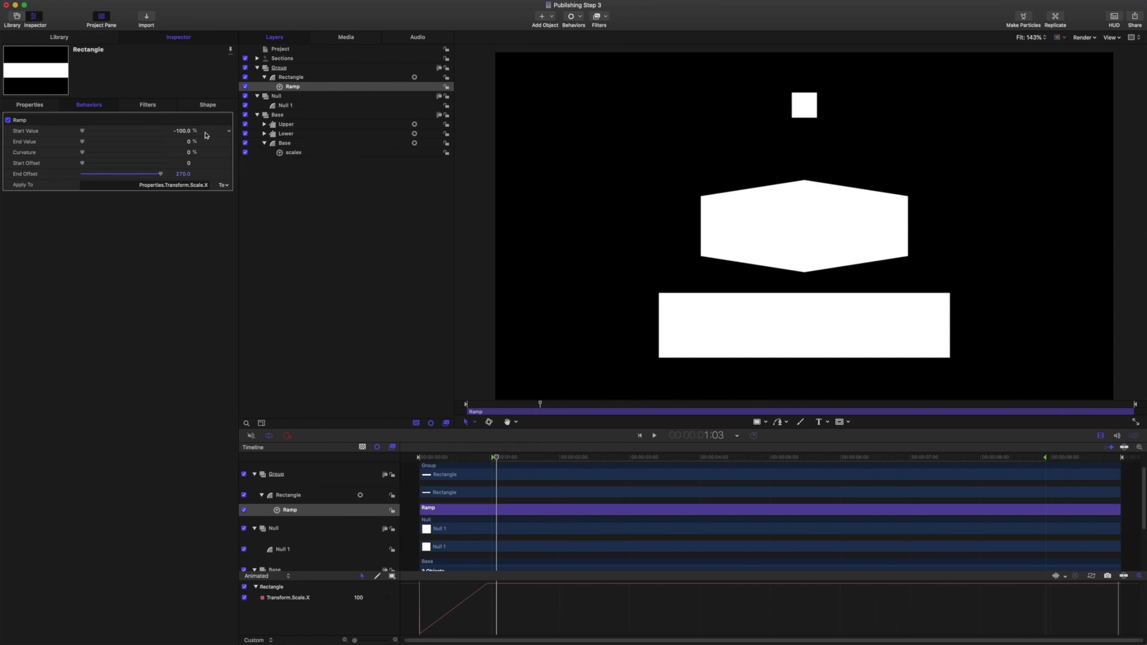
Step: Reset the Ramp's Start Value to 0% and temporarily disable the Ramp
click(229, 131)
click(248, 137)
click(291, 78)
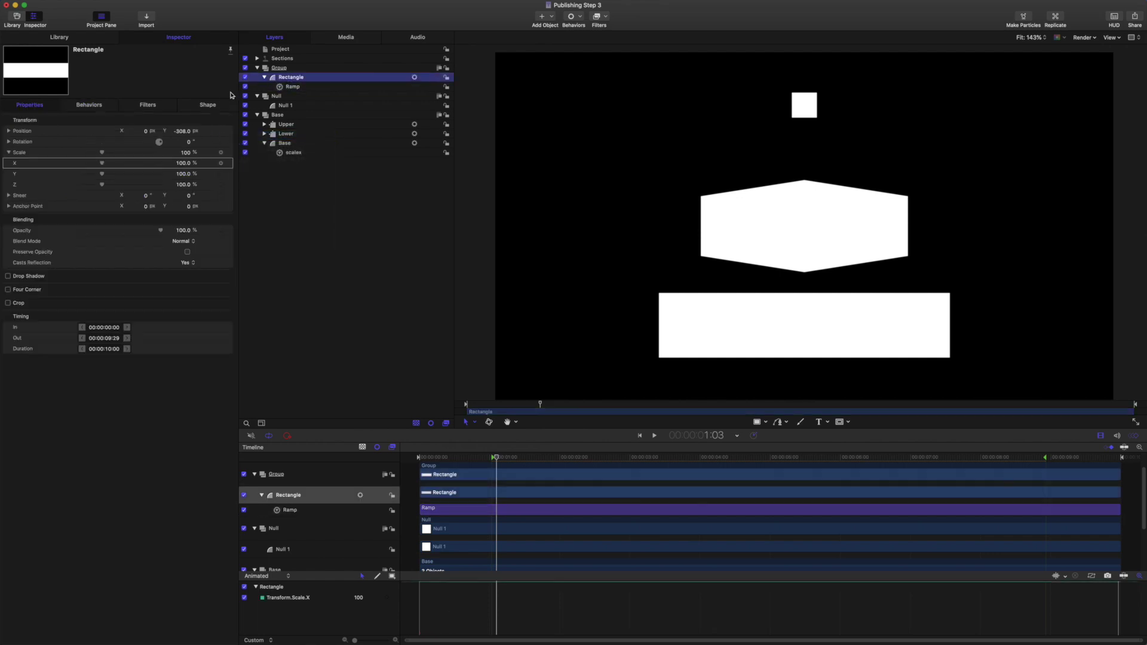
click(207, 106)
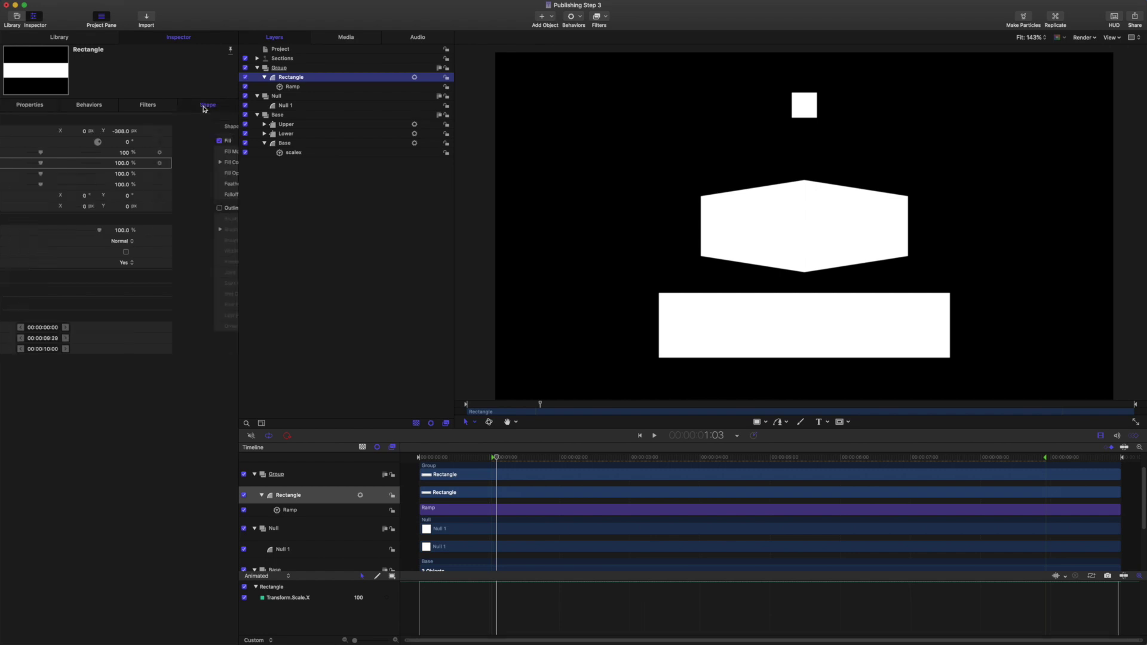
click(245, 86)
click(30, 104)
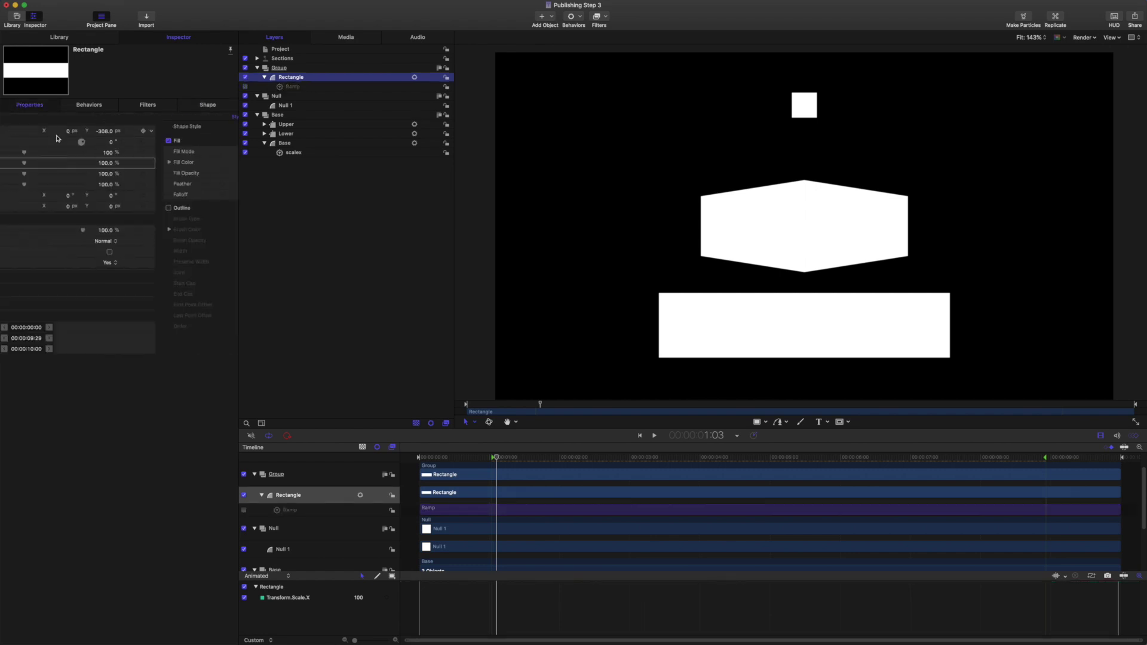
key(Down)
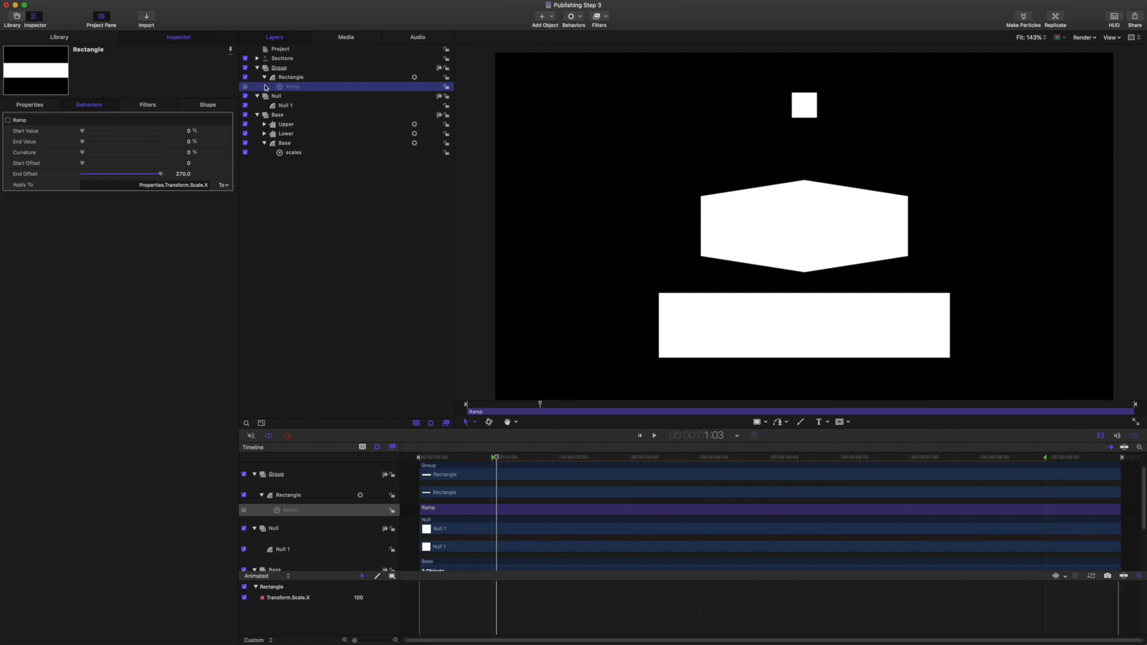
key(Up)
Step: Set the rectangle's Scale X to 0%, re-enable the Ramp and select it
double_click(183, 163)
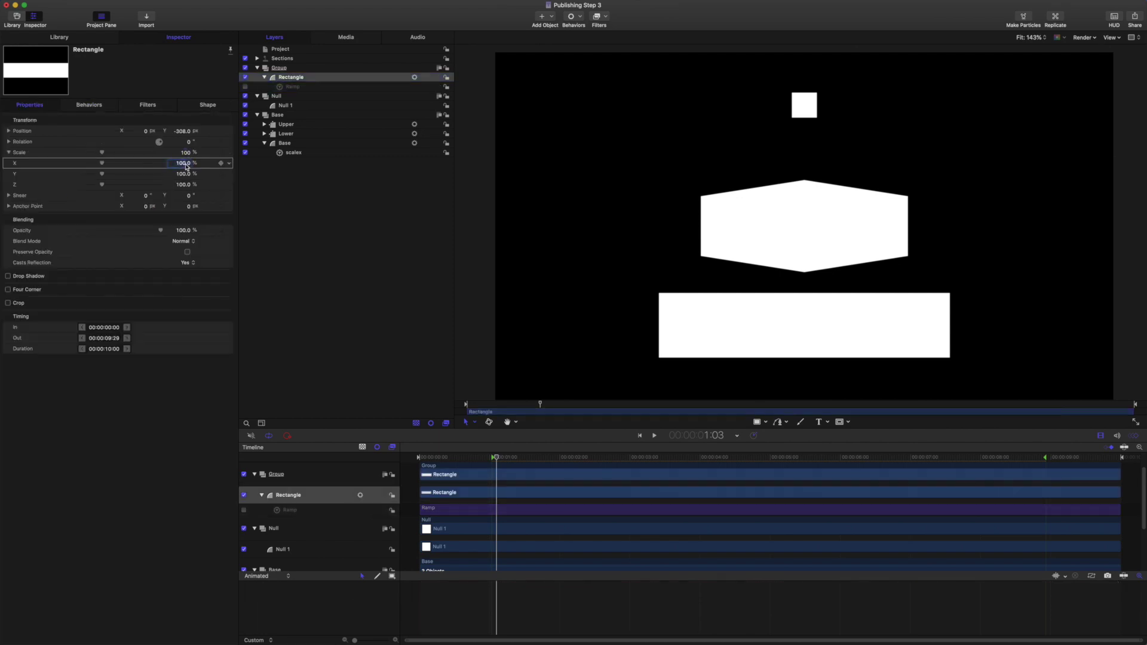
text(0)
key(Return)
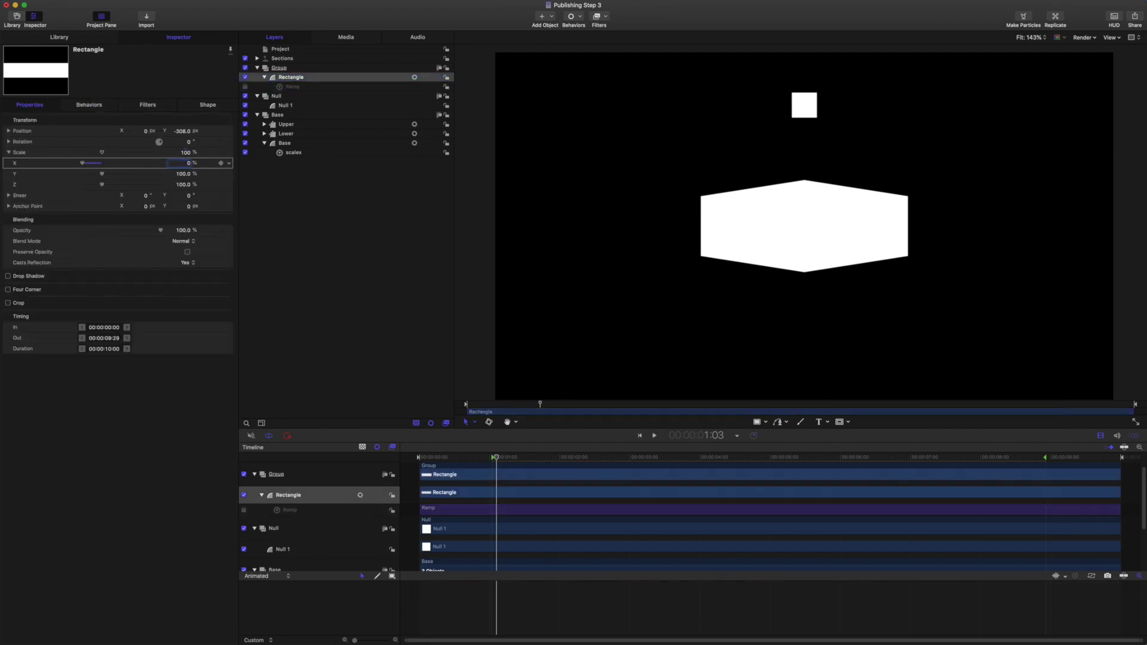
click(245, 87)
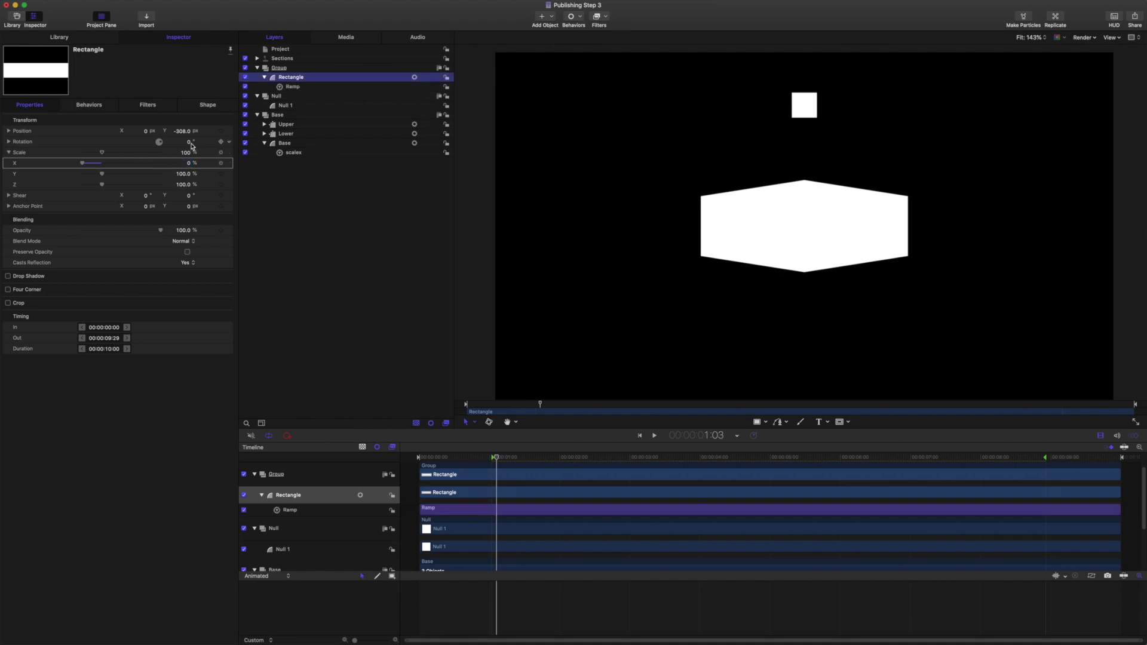
click(206, 105)
click(36, 106)
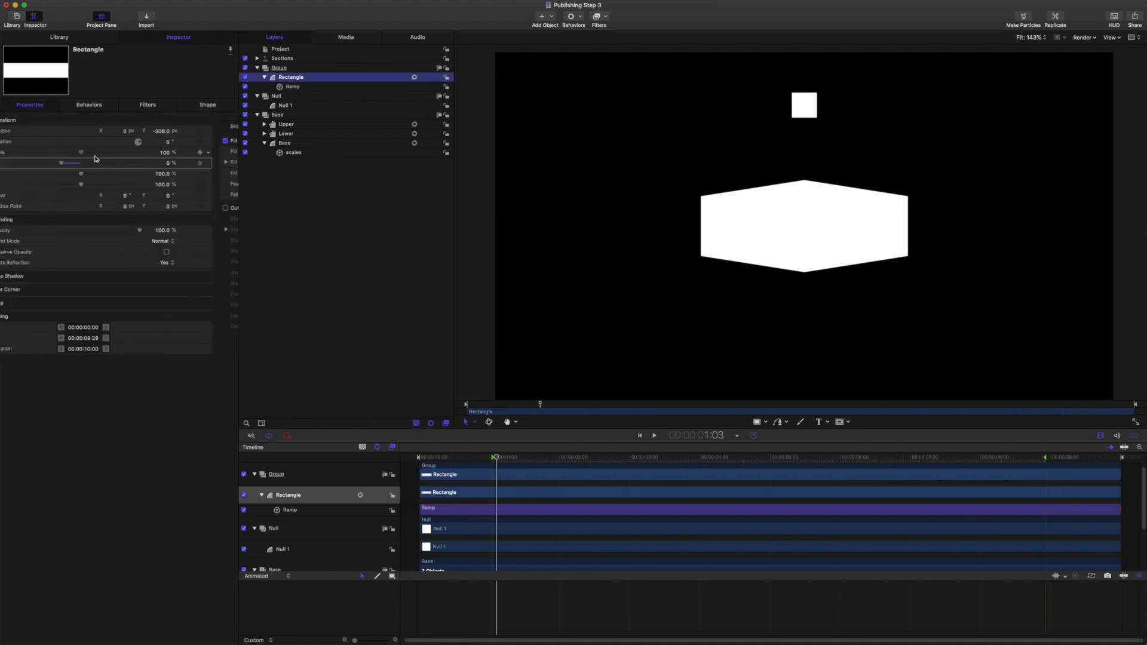
click(289, 88)
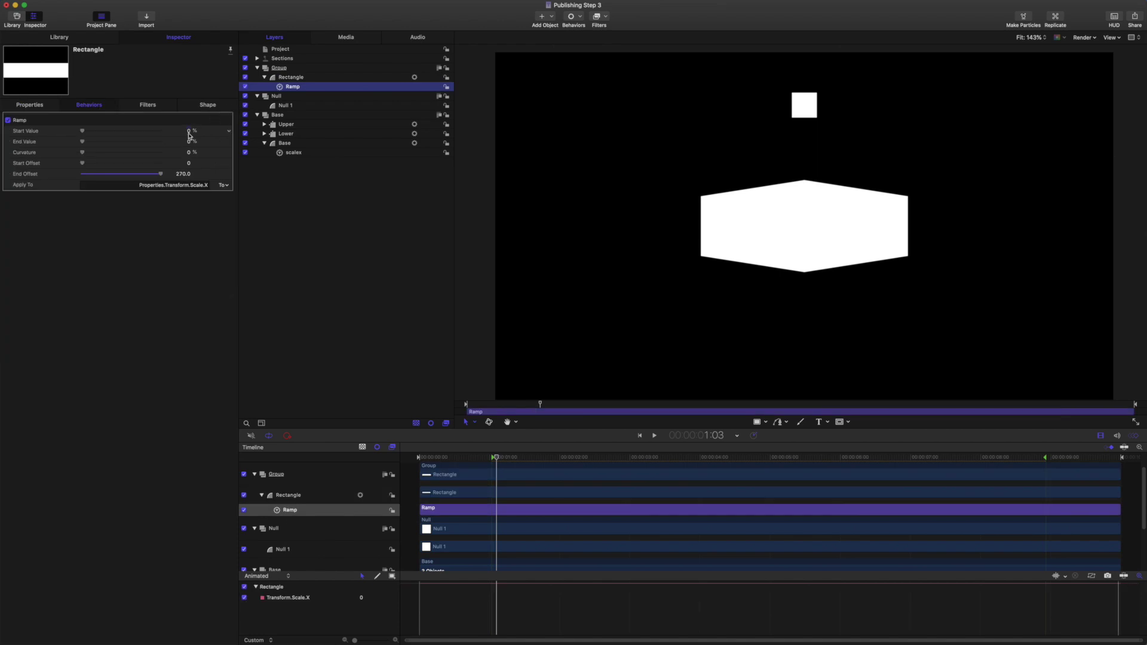
Step: Set the Ramp's End Value to 100% and preview the bar growing over the first second
click(189, 141)
text(1)
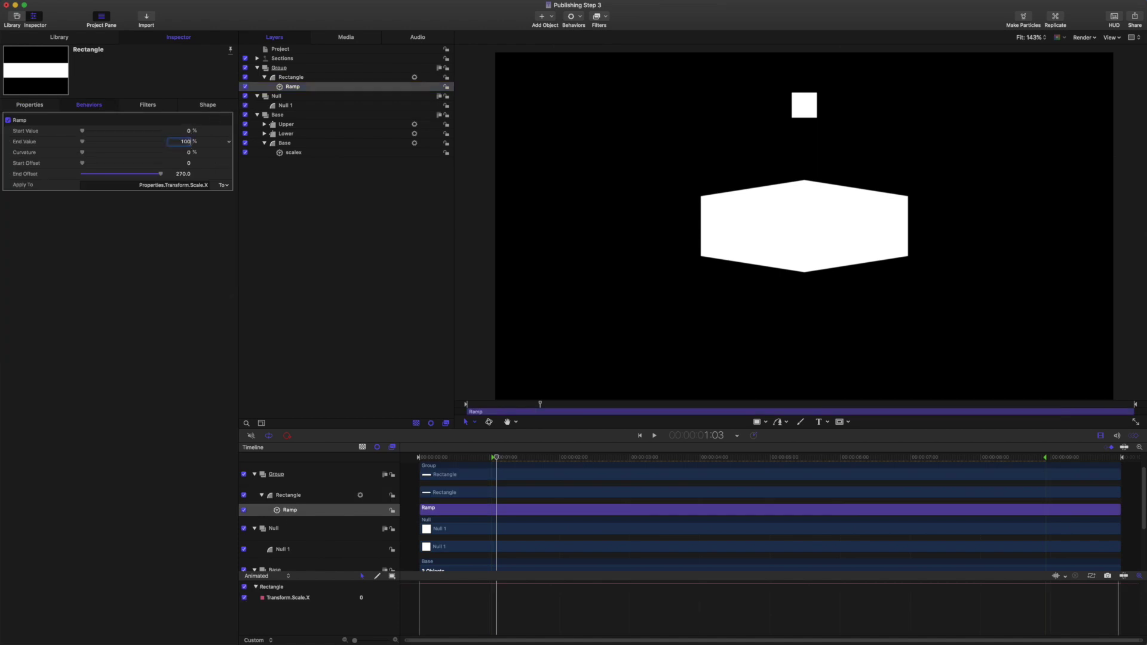
text(00)
key(Return)
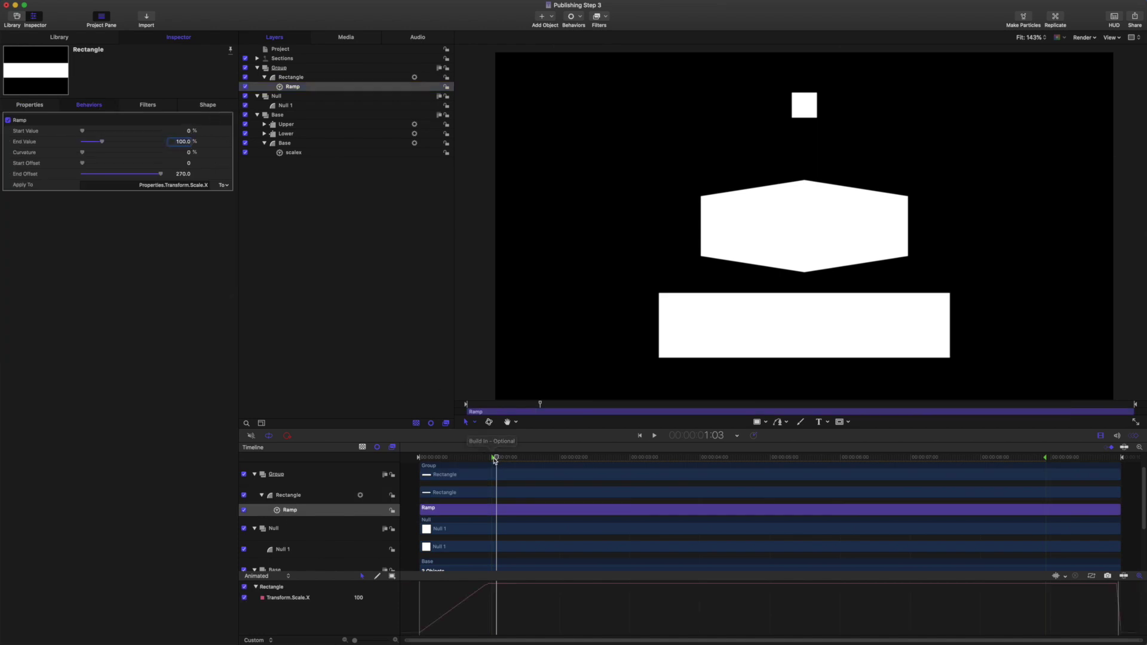
key(space)
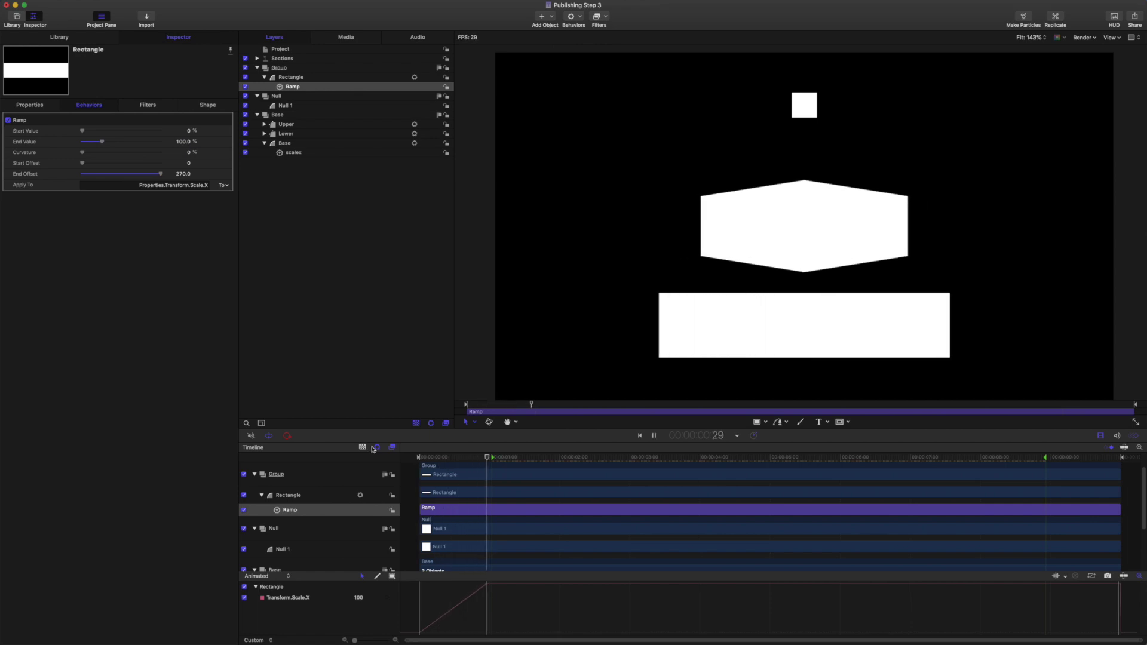
click(493, 458)
mouse_move(493, 460)
mouse_down()
mouse_move(408, 455)
mouse_move(484, 455)
mouse_up()
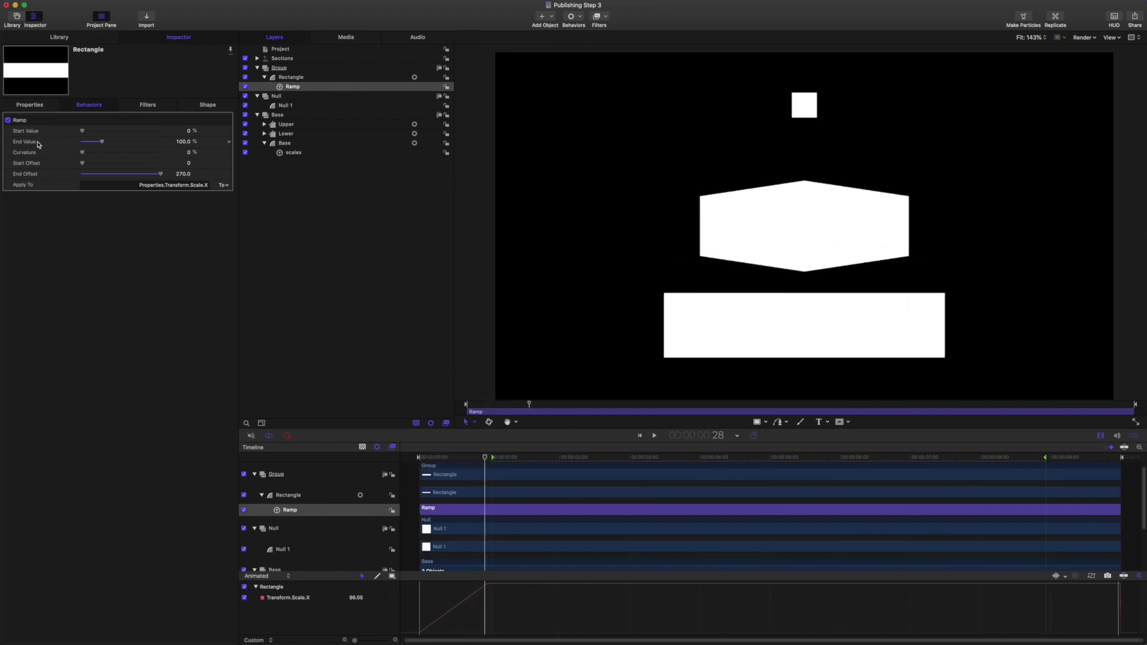
click(230, 143)
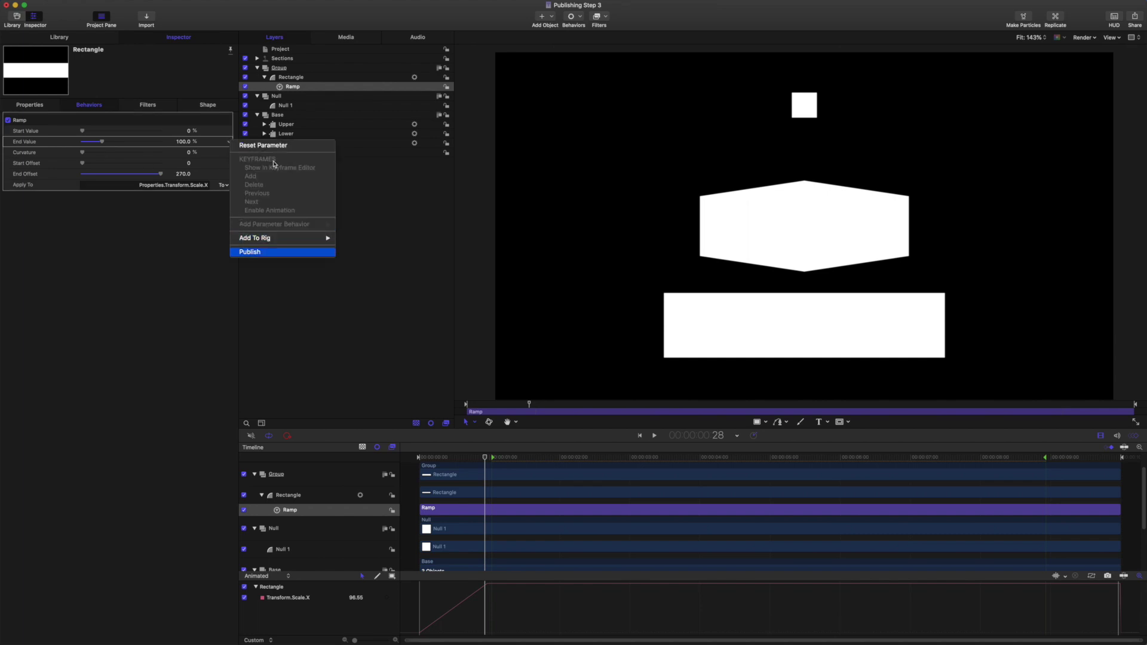
Step: Publish the Ramp End Value as a second Length control set to 132.35% and preview it
click(239, 253)
click(208, 105)
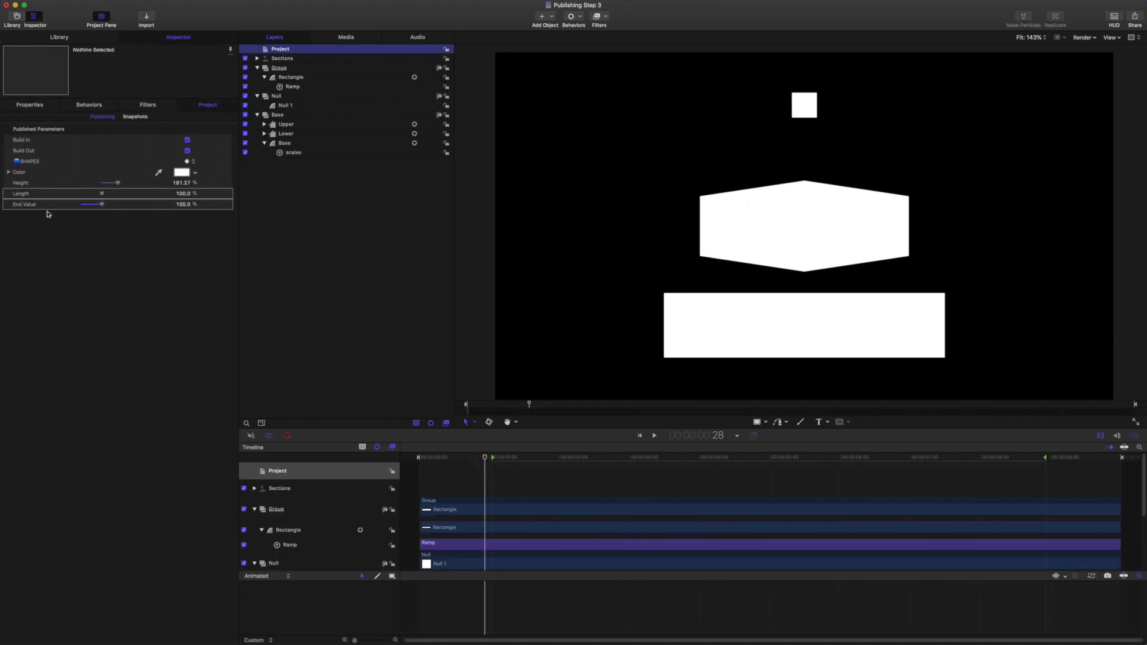
double_click(23, 204)
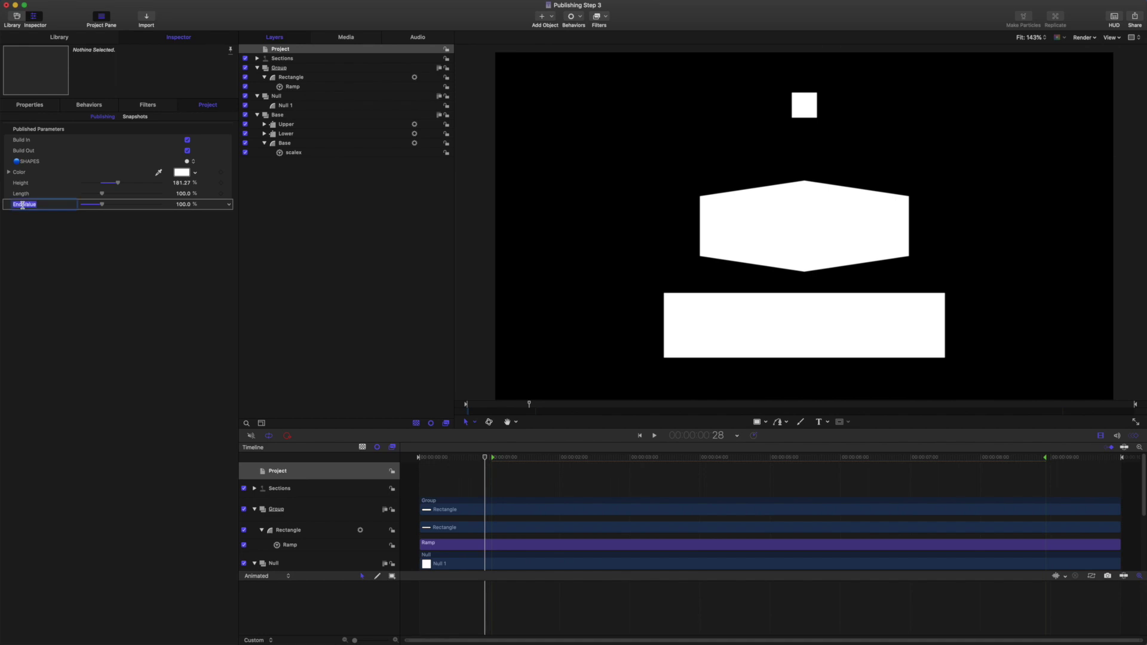
text(Length)
key(Return)
drag(186, 204, 232, 317)
key(space)
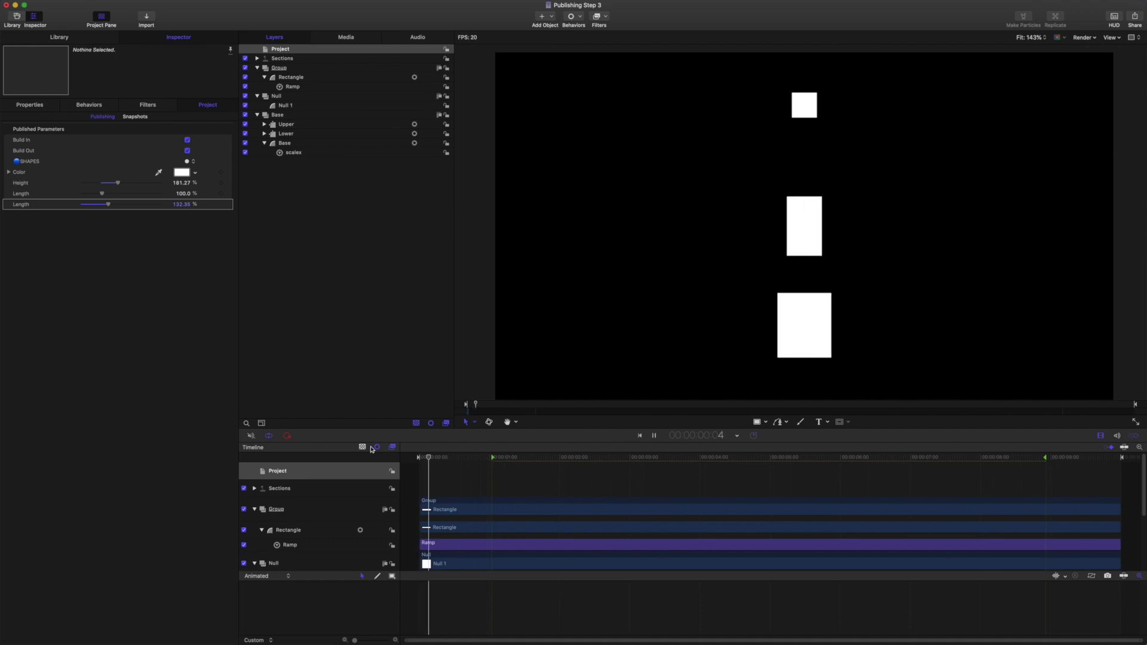
key(space)
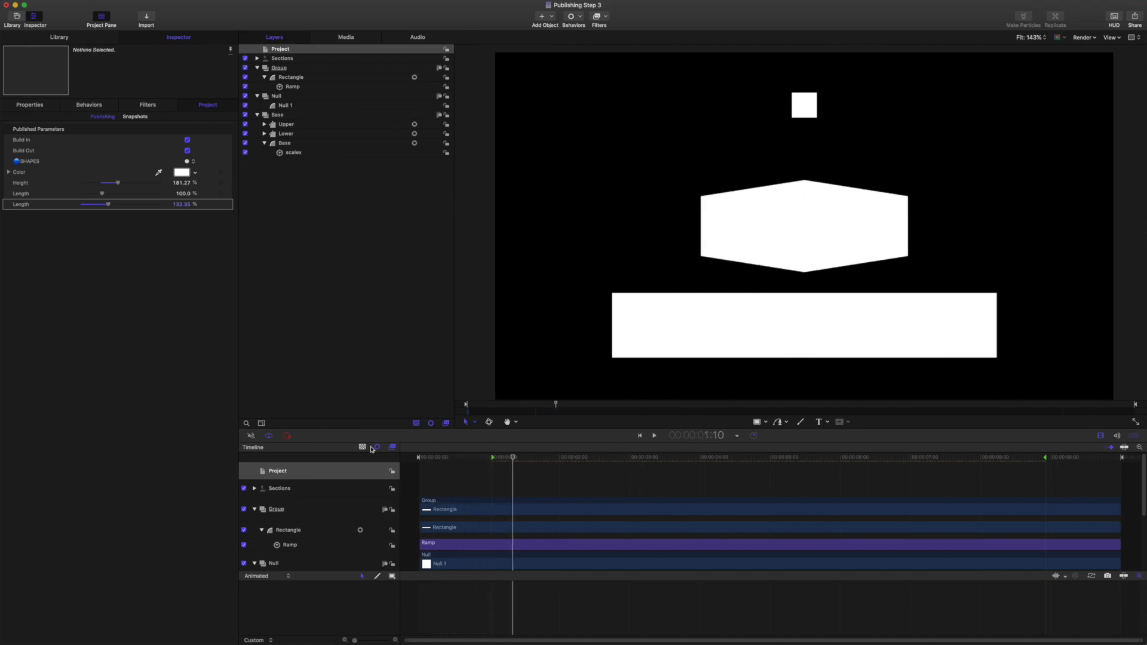
click(285, 88)
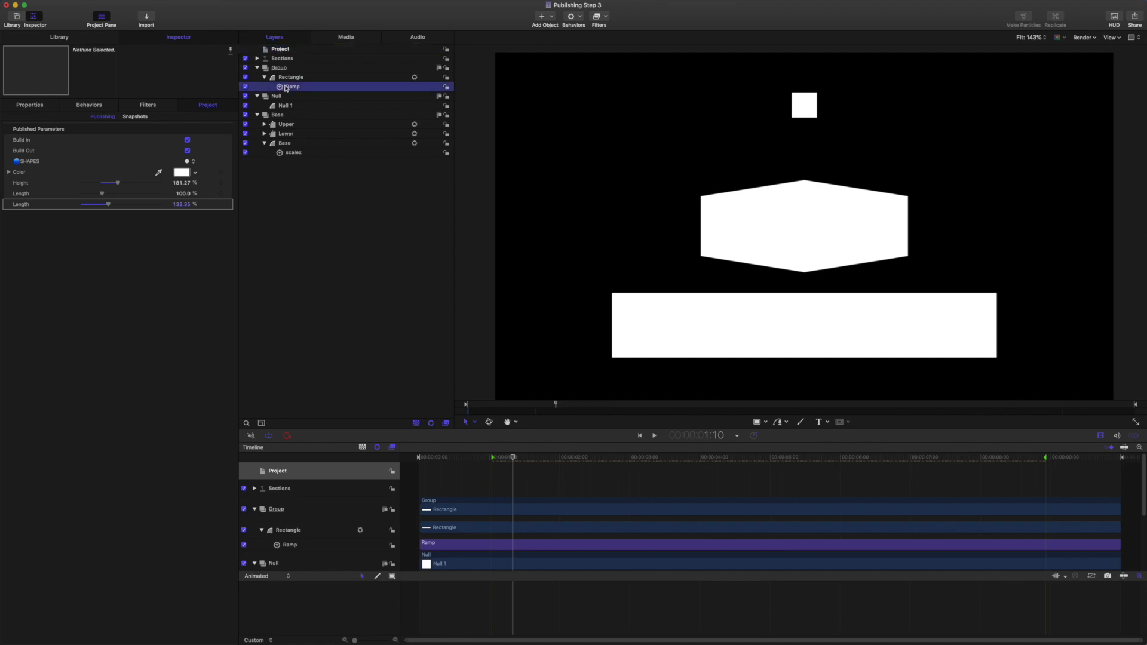
Step: Set the Ramp's Curvature to 100% so the lower bar eases in, and preview it
click(294, 153)
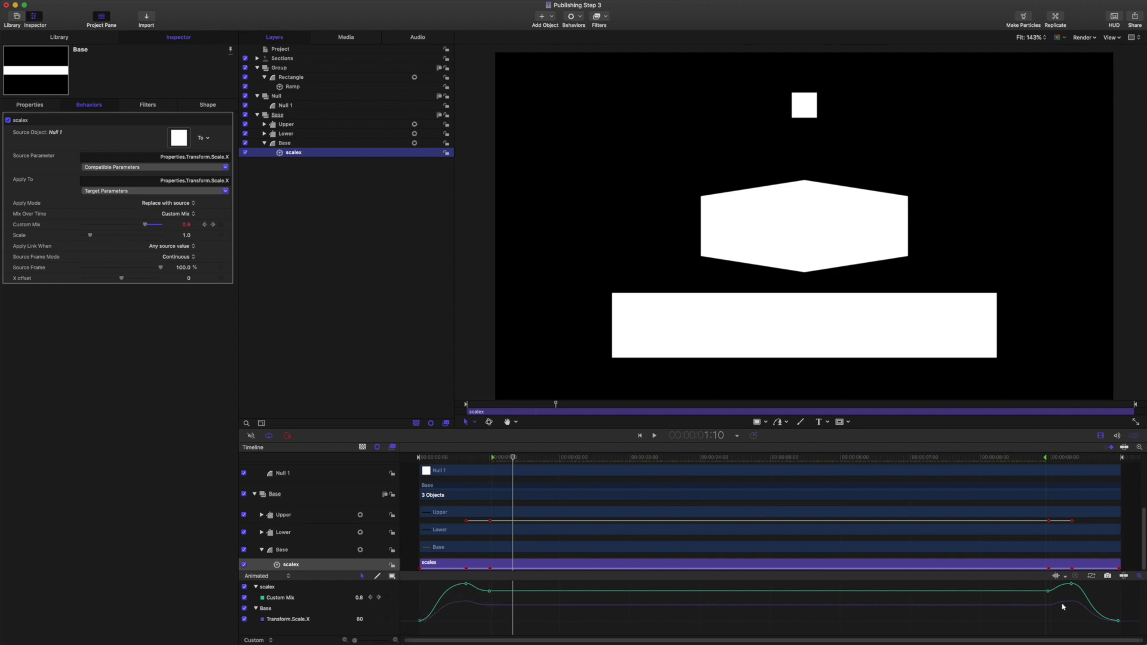
click(301, 87)
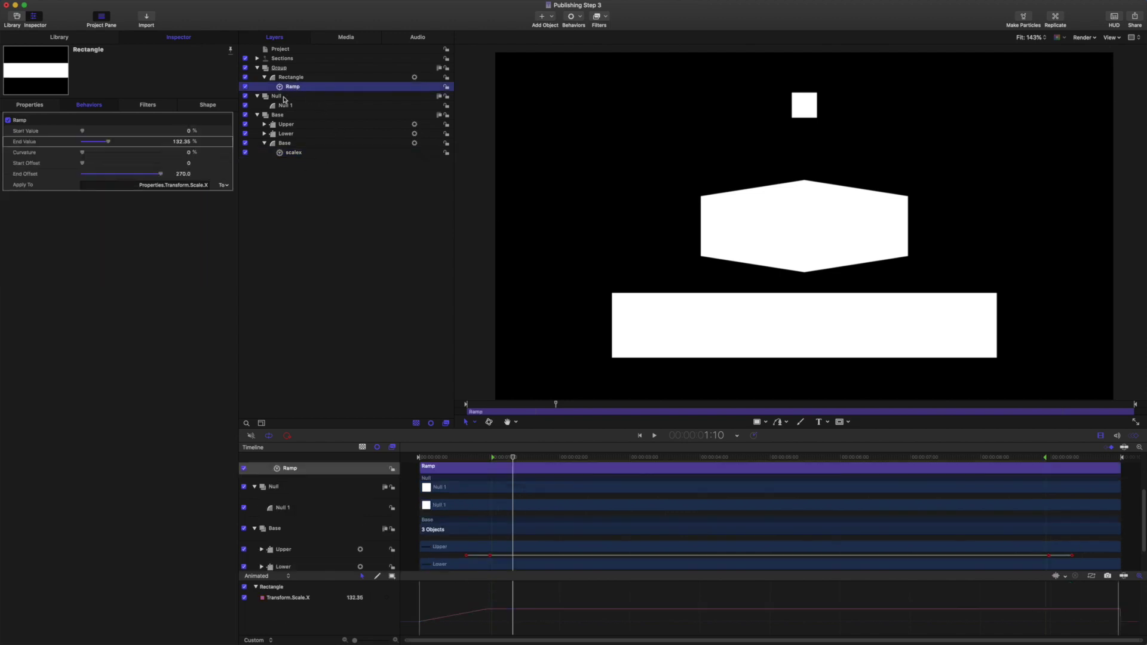
drag(83, 153, 203, 189)
key(Home)
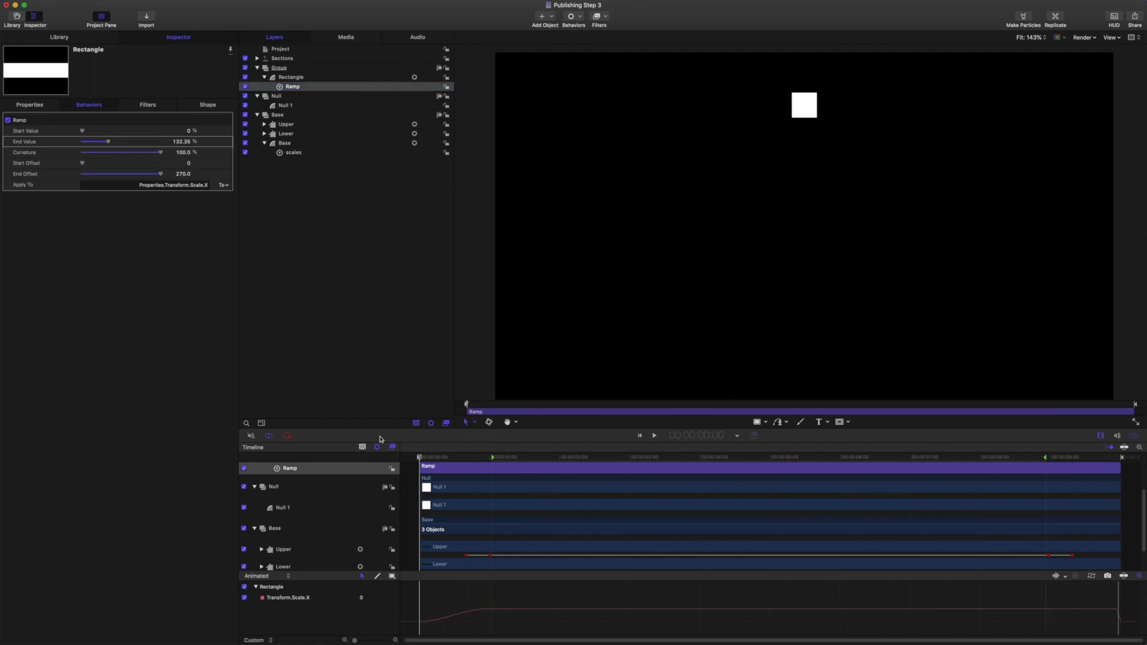
key(space)
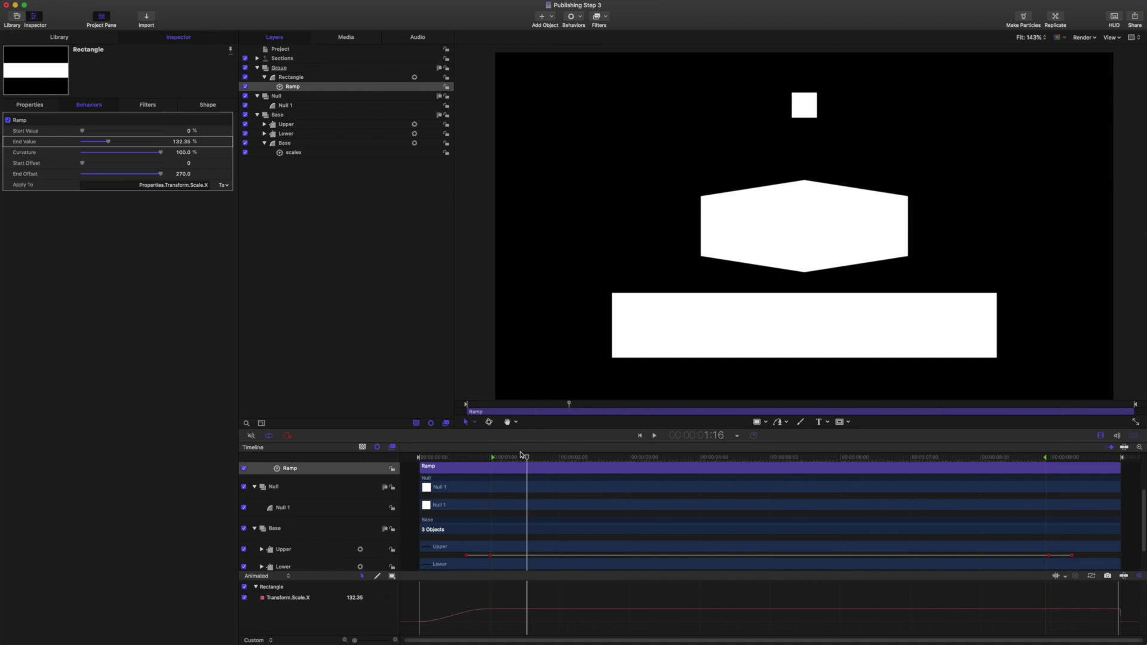
click(419, 457)
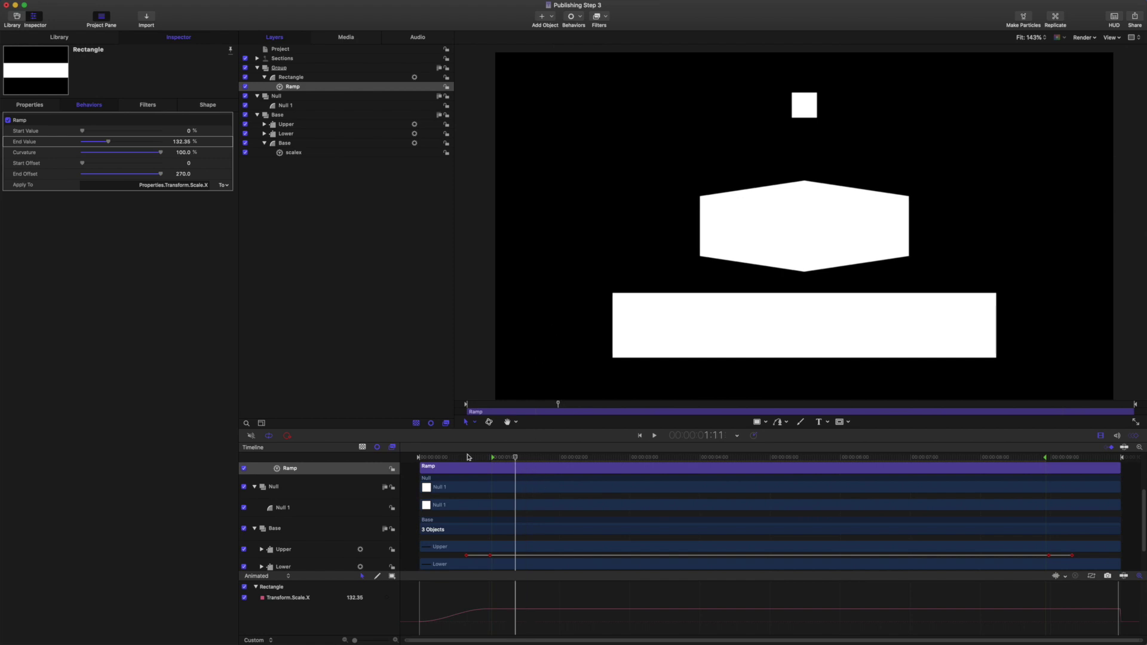
key(space)
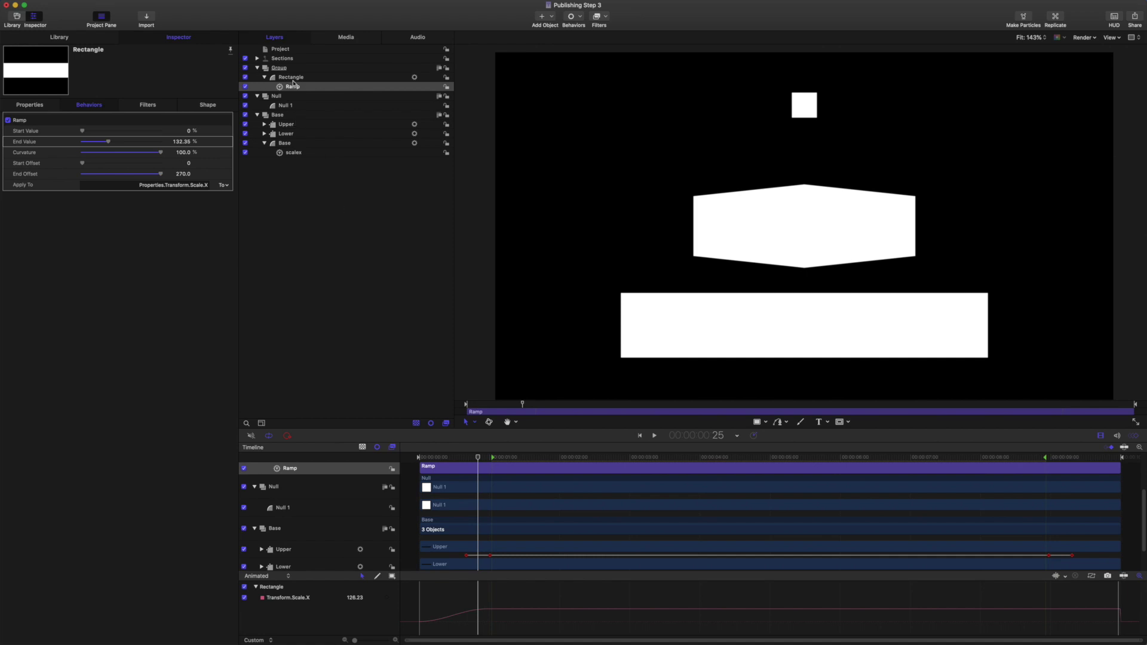
click(286, 69)
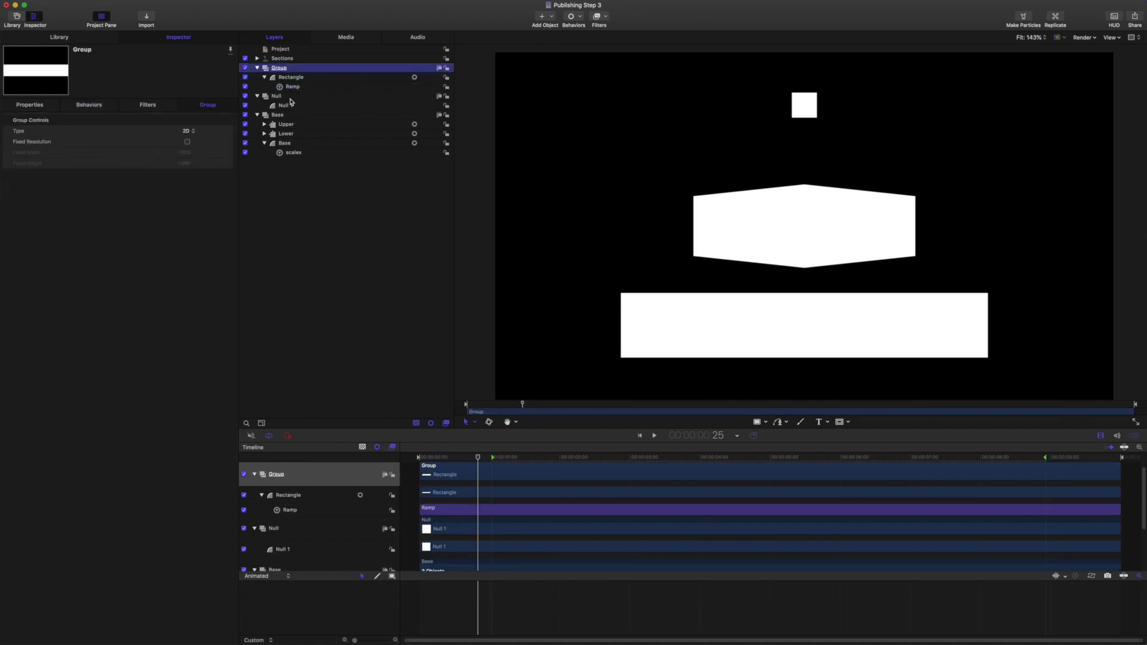
Step: Delete the Group containing the Rectangle and Ramp, and hide the Null group
key(Delete)
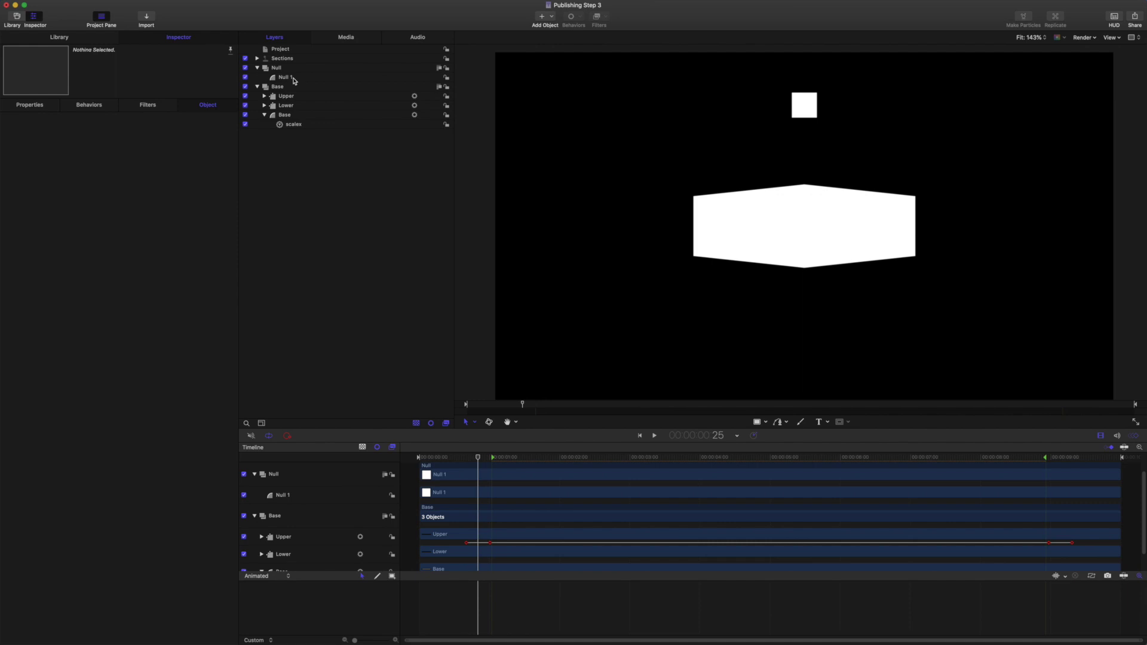
click(293, 80)
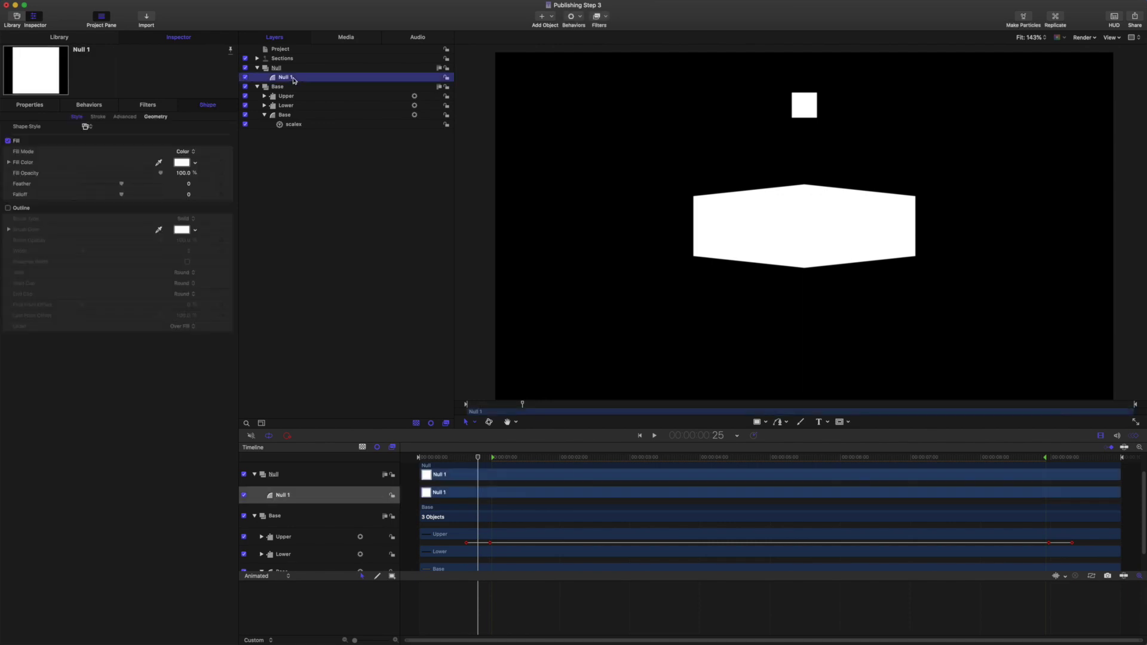
click(245, 67)
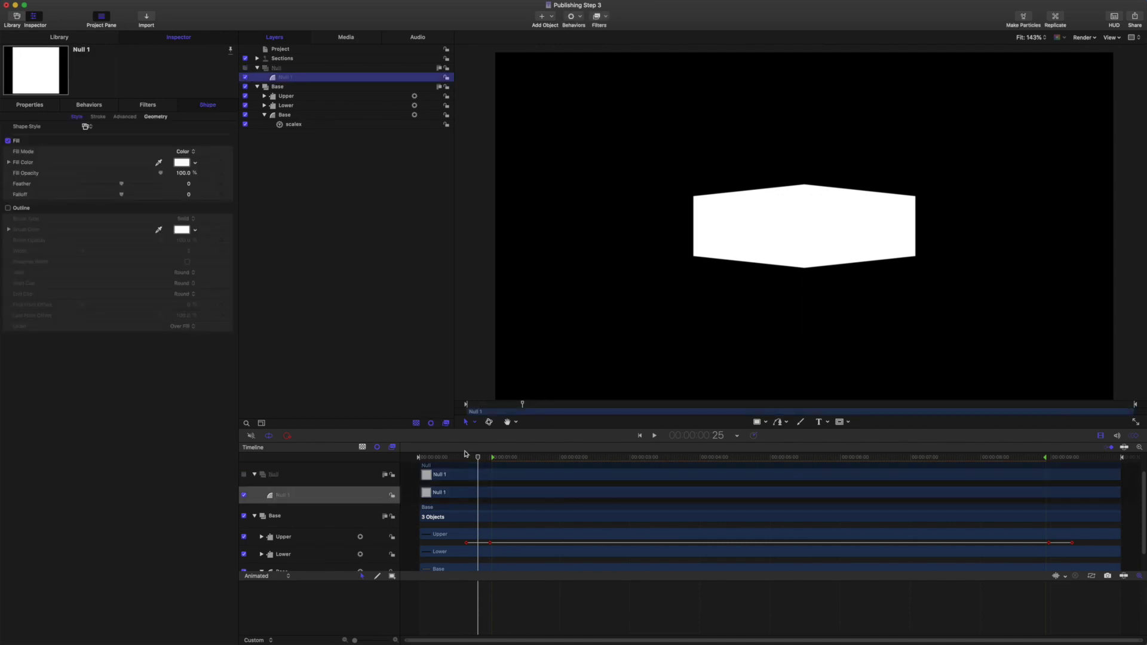
Step: Preview the remaining hexagon bar animation from the start, then return to the project's published parameters
key(space)
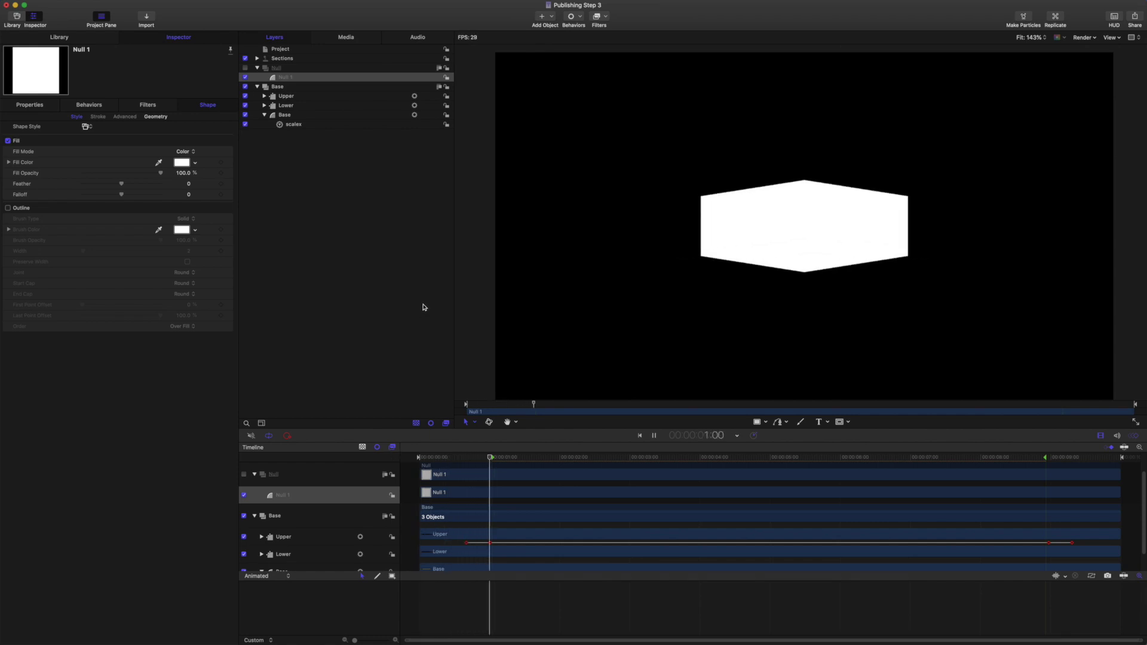
key(space)
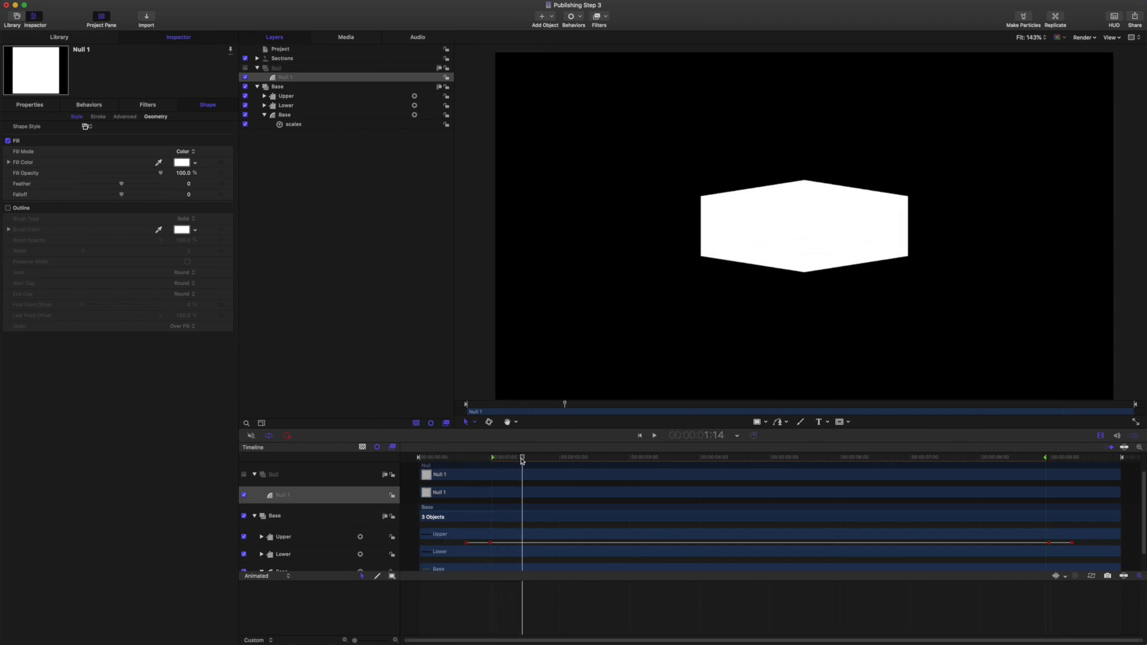
drag(522, 460, 383, 444)
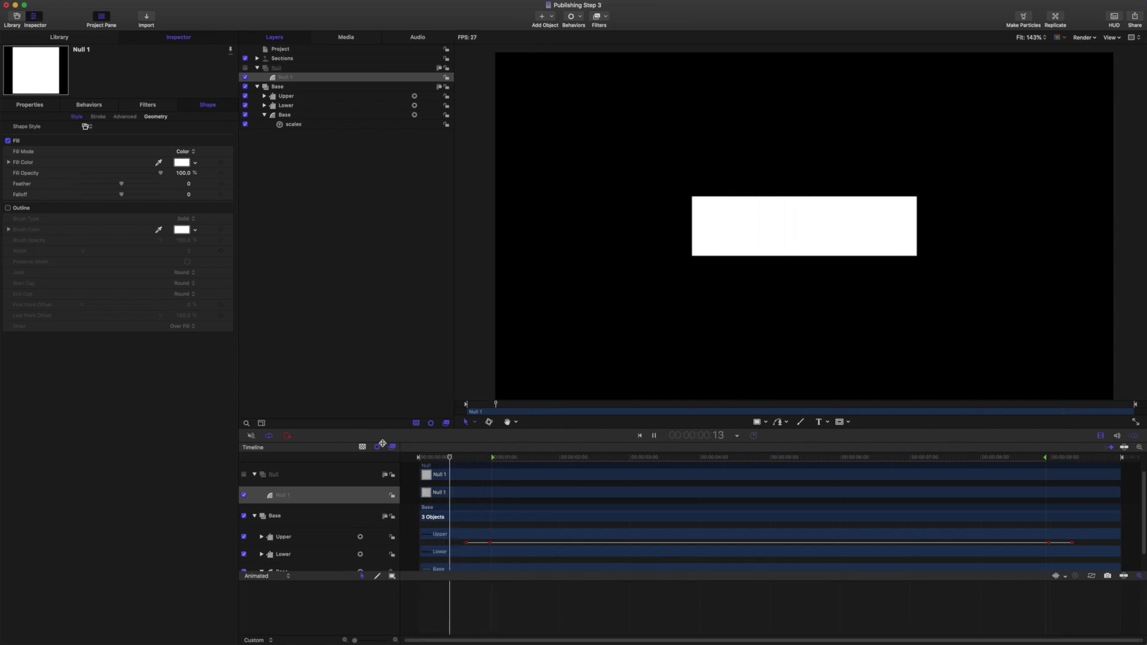
key(space)
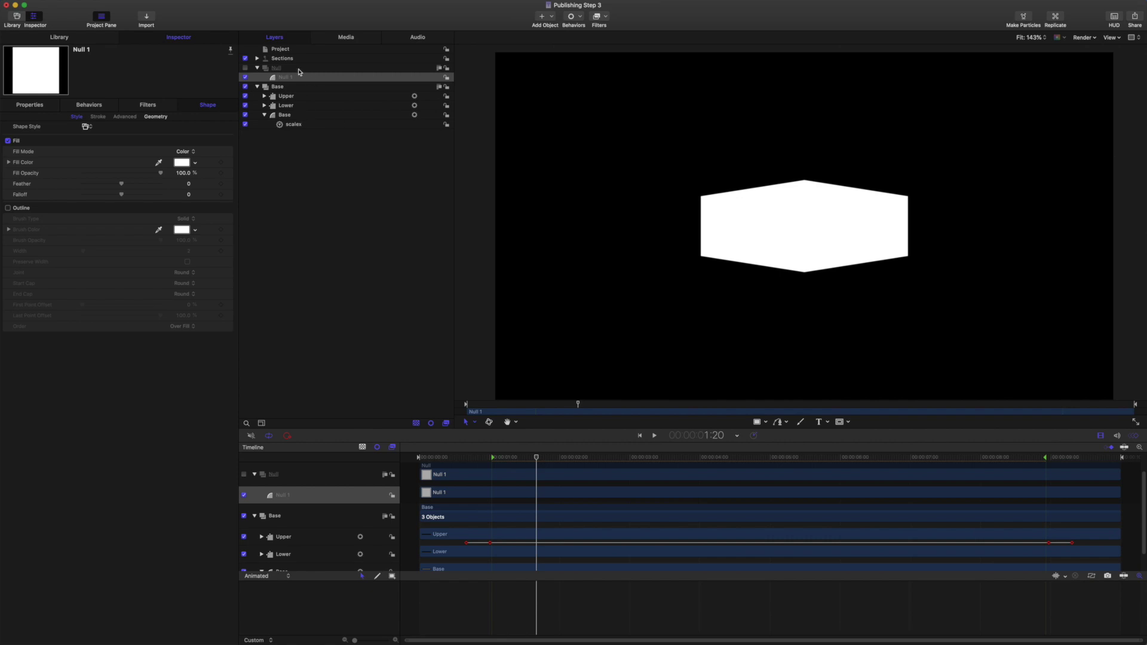
click(280, 50)
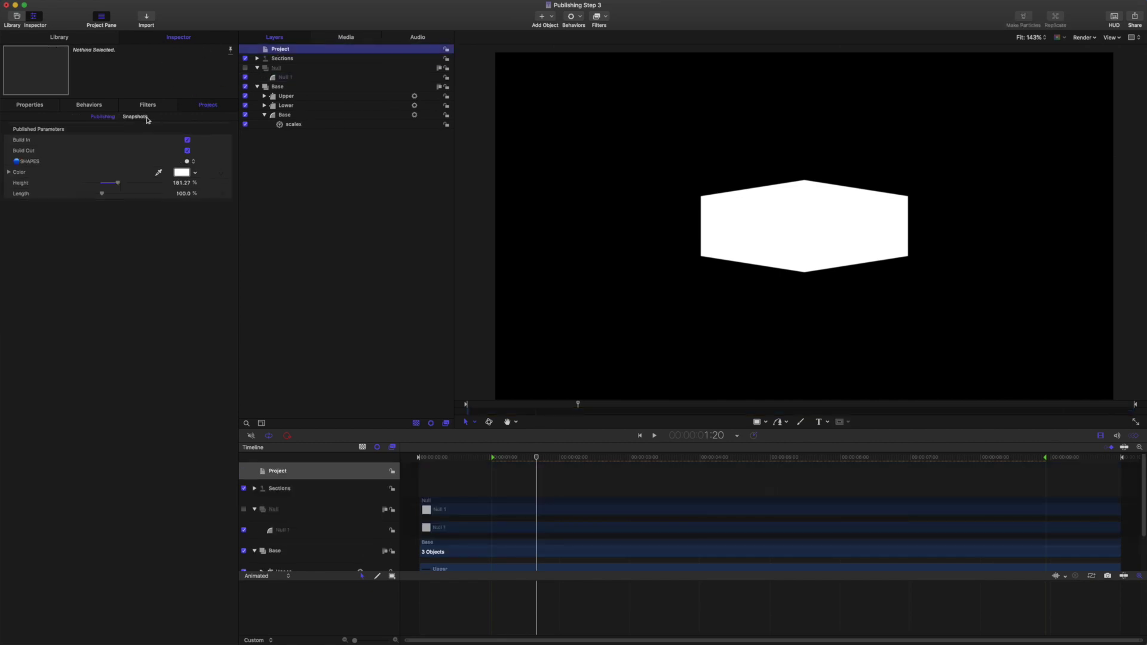
Step: Reset the published Height from 161.27% to 100% and preview the flatter bar around frames 25-27
click(230, 185)
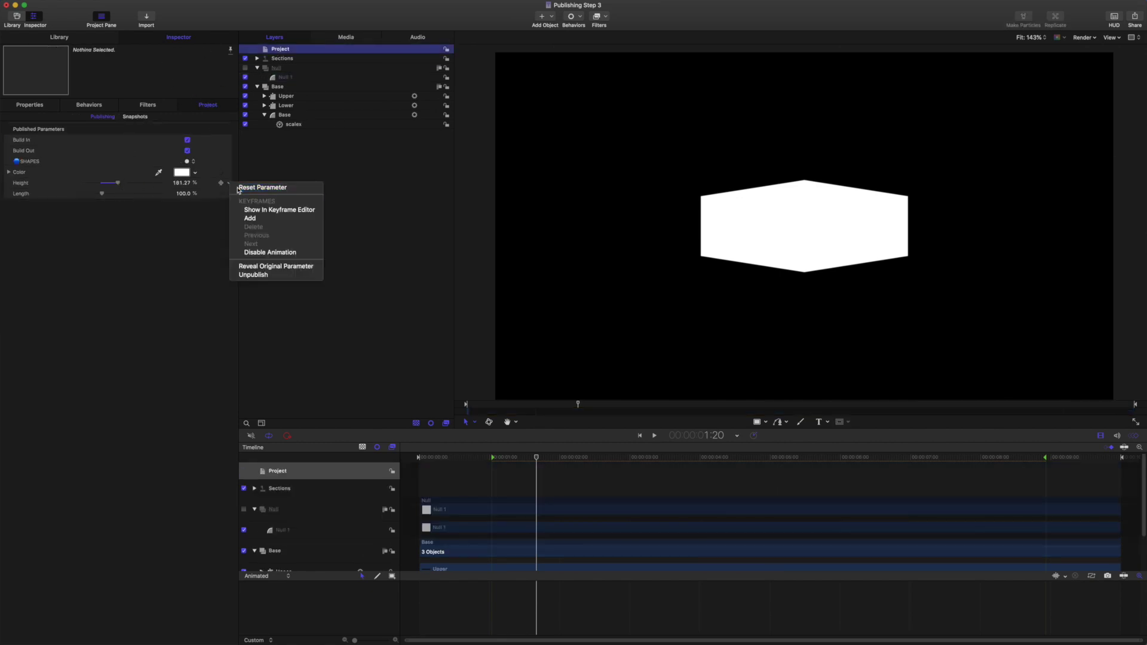
click(254, 250)
key(Home)
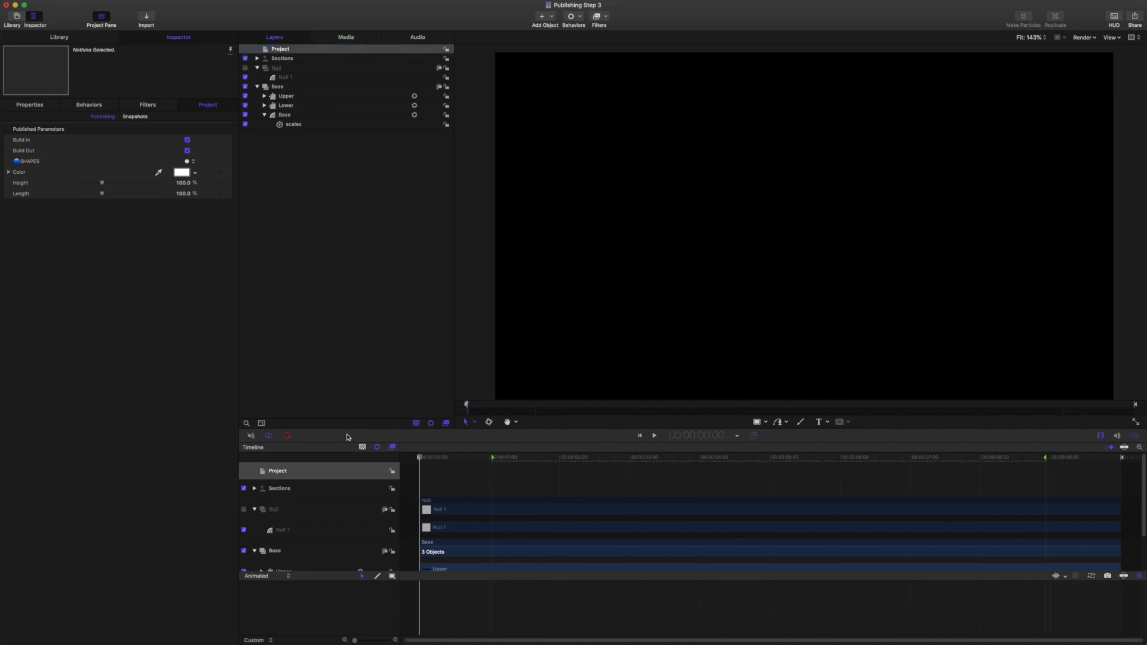
key(space)
key(space)
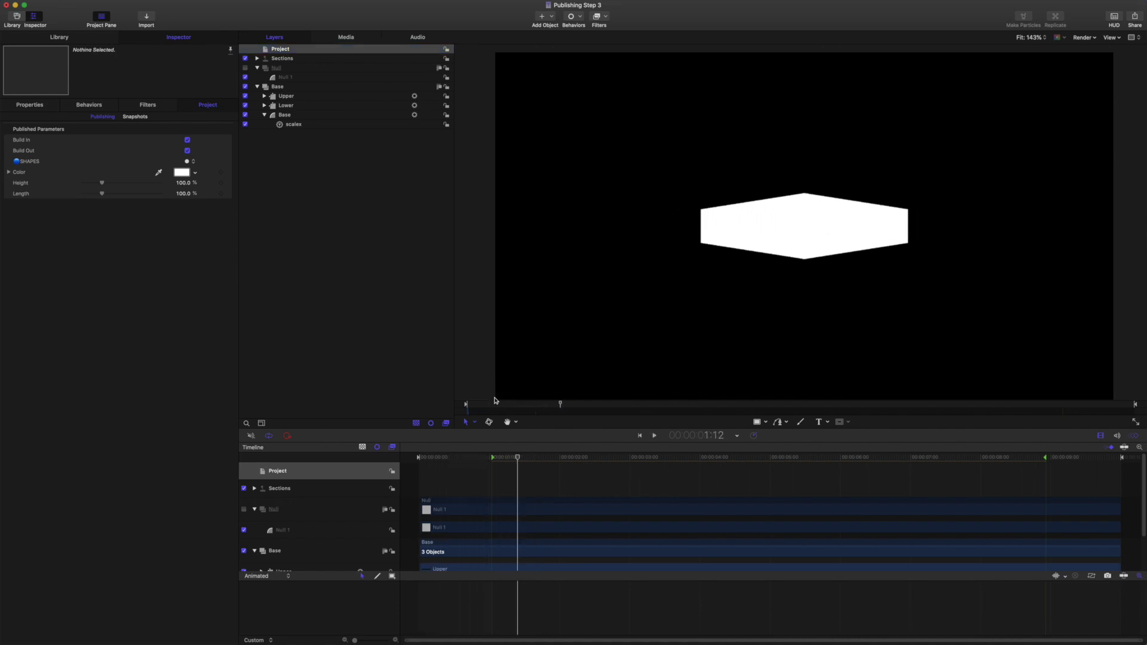
drag(516, 459, 465, 458)
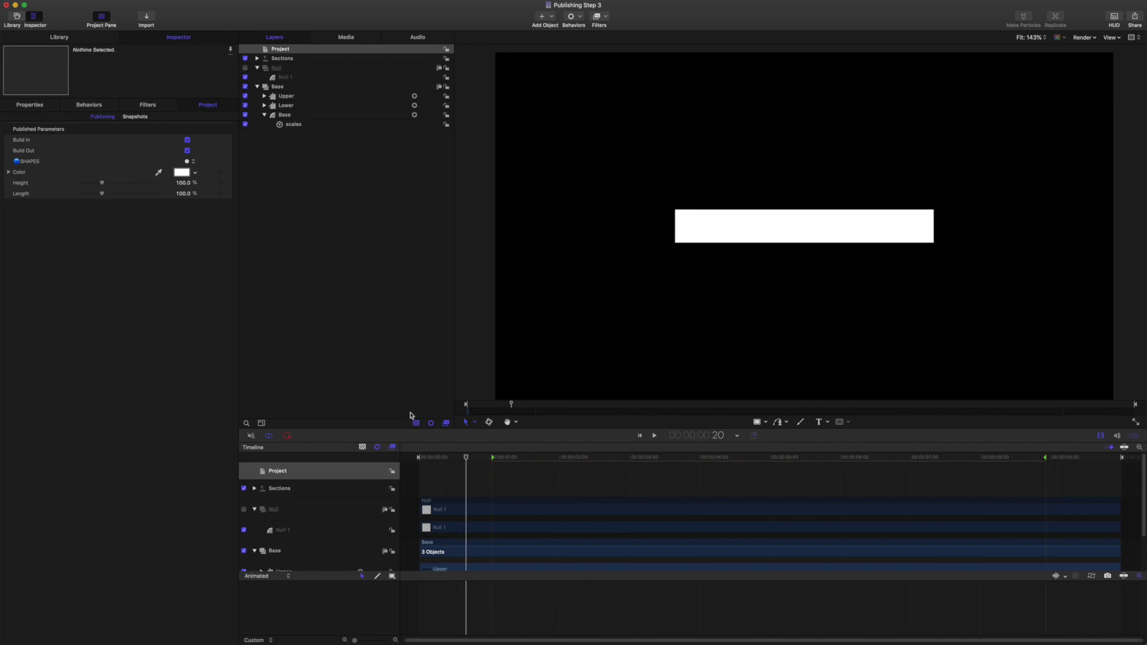
drag(466, 458, 491, 459)
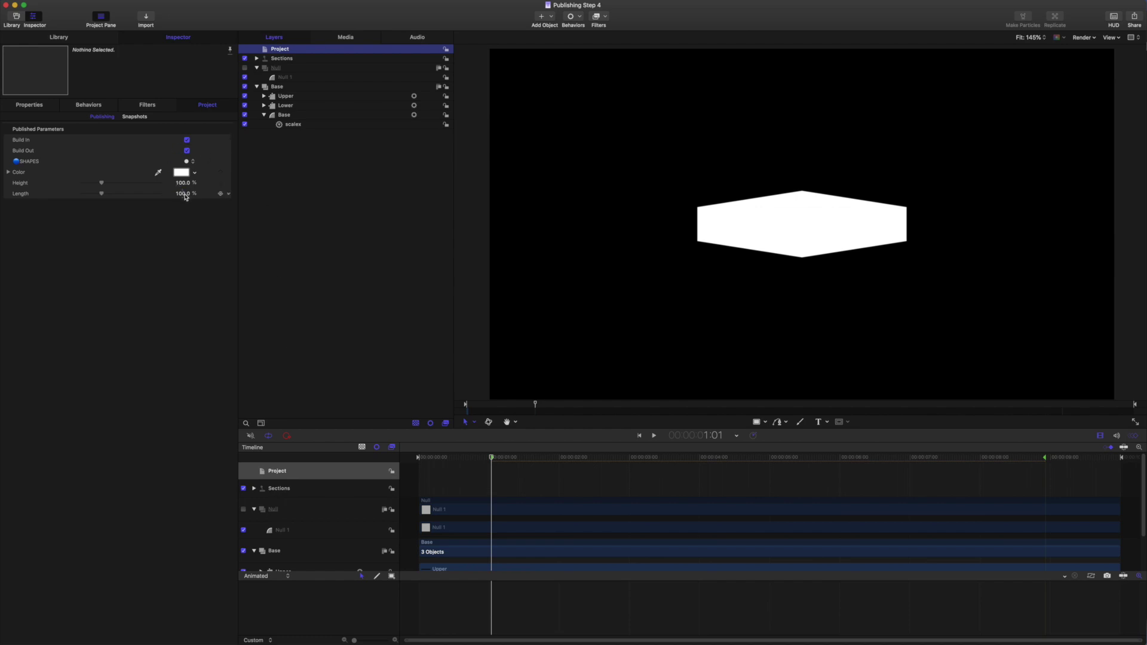
drag(181, 193, 183, 193)
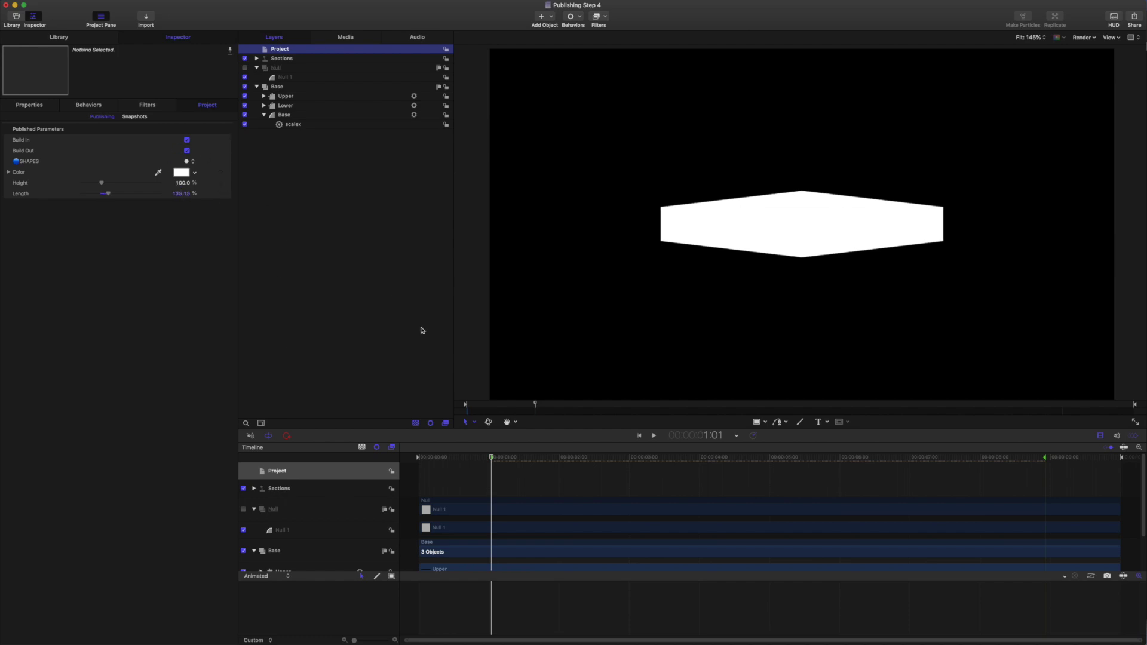
key(super+z)
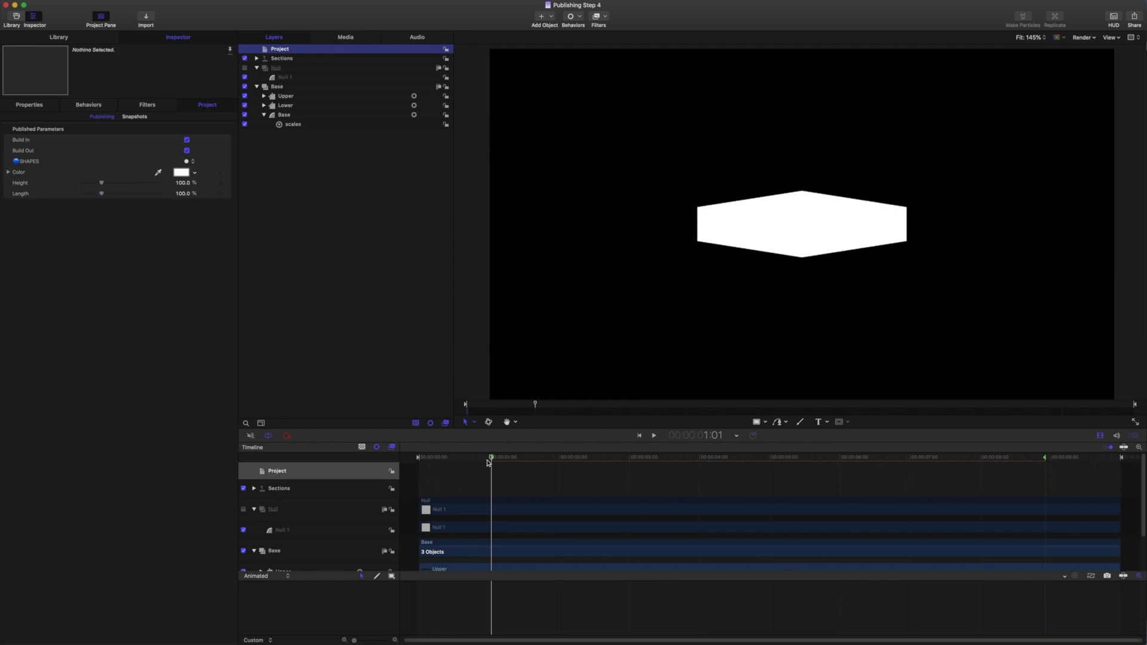
mouse_move(490, 457)
mouse_down()
mouse_move(458, 457)
mouse_move(482, 457)
mouse_up()
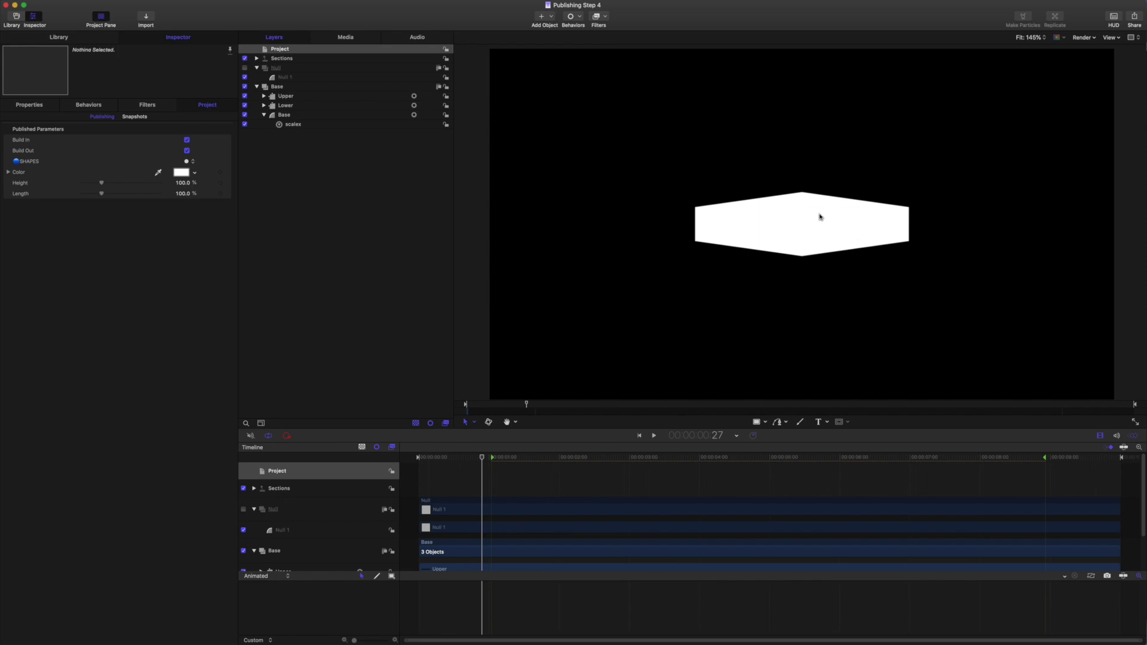
Step: Duplicate Null 1 and rename the copy to Null 2
click(292, 78)
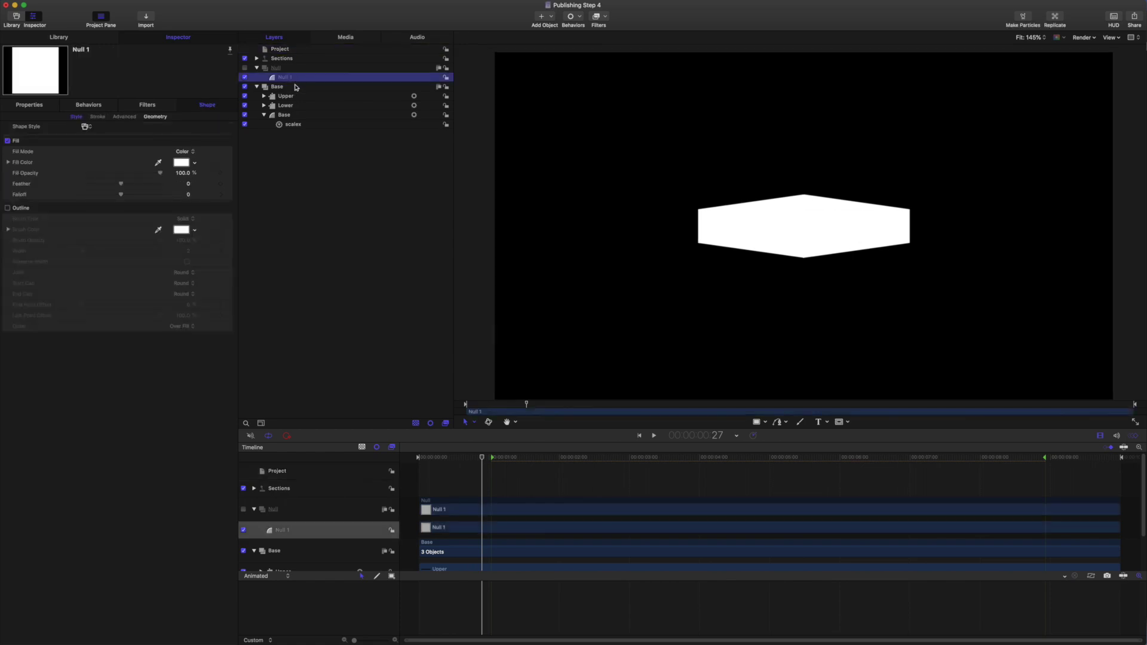
key(super+d)
double_click(299, 78)
key(BackSpace)
key(BackSpace)
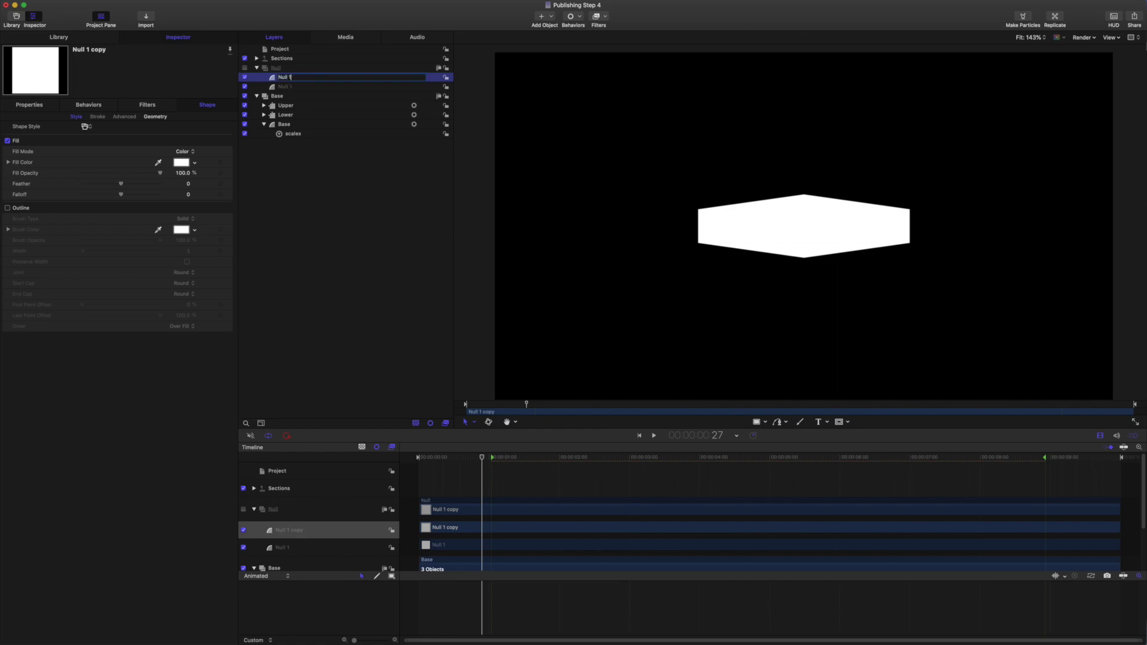
key(Return)
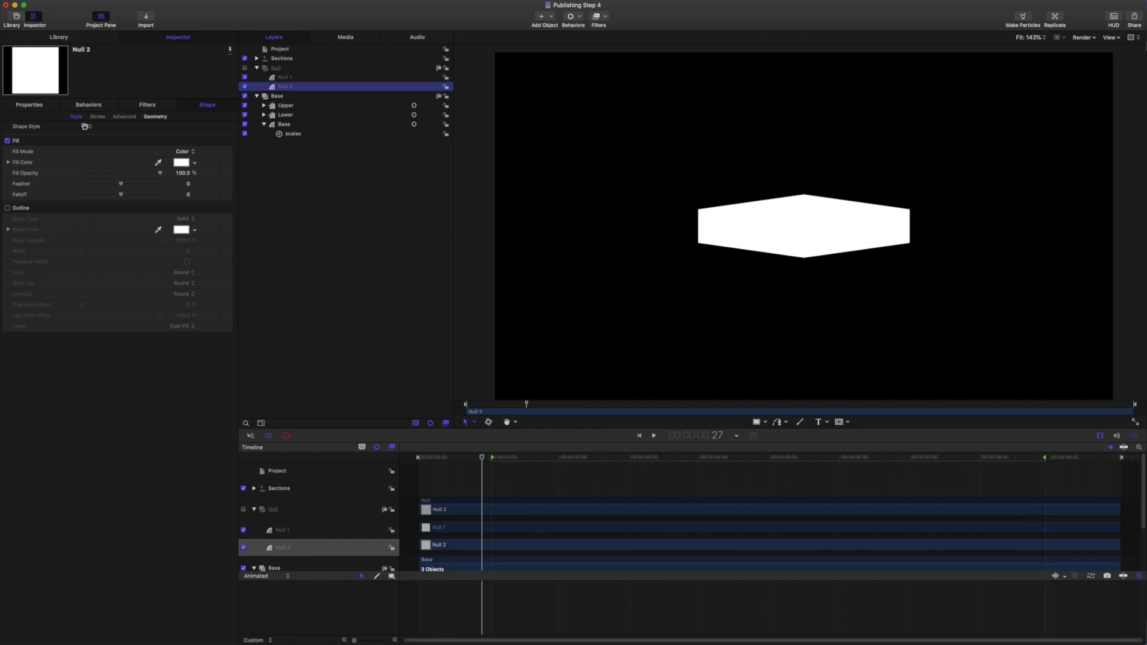
click(293, 134)
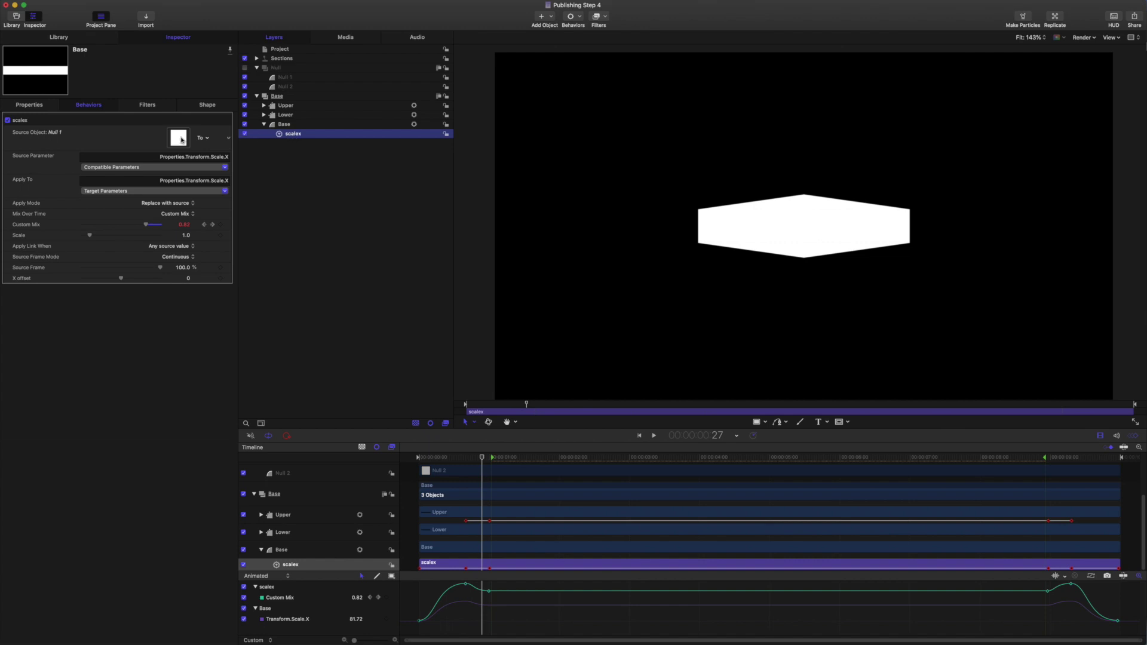
Step: Rename the scalex Link behaviour on Base to xnull1
click(298, 135)
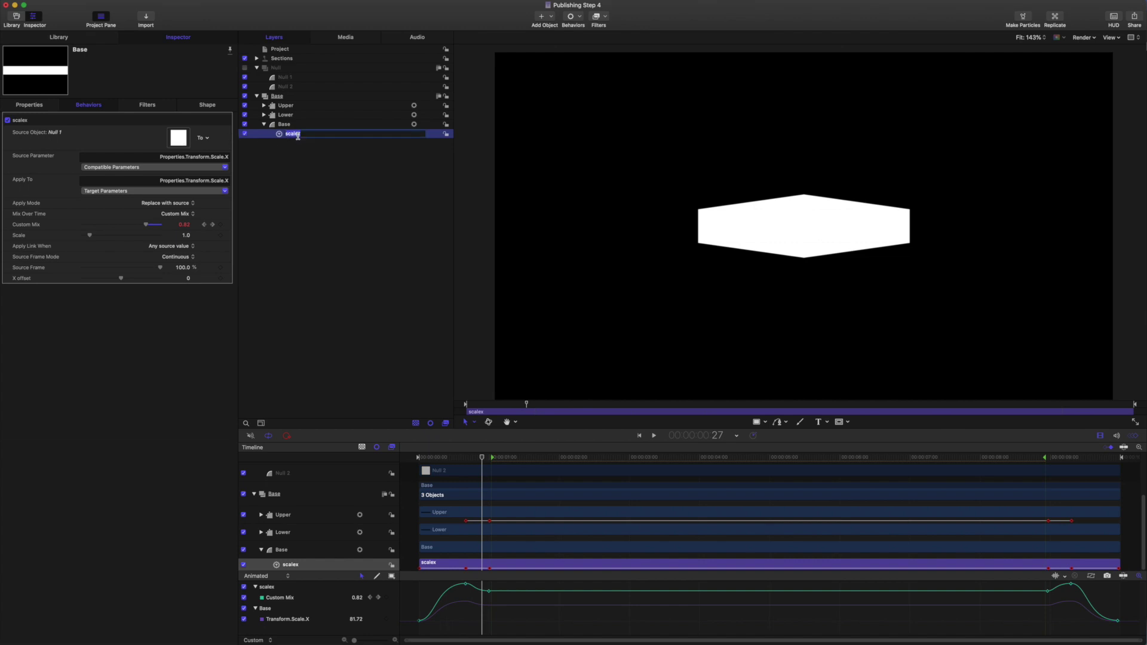
text(xnull1)
key(Return)
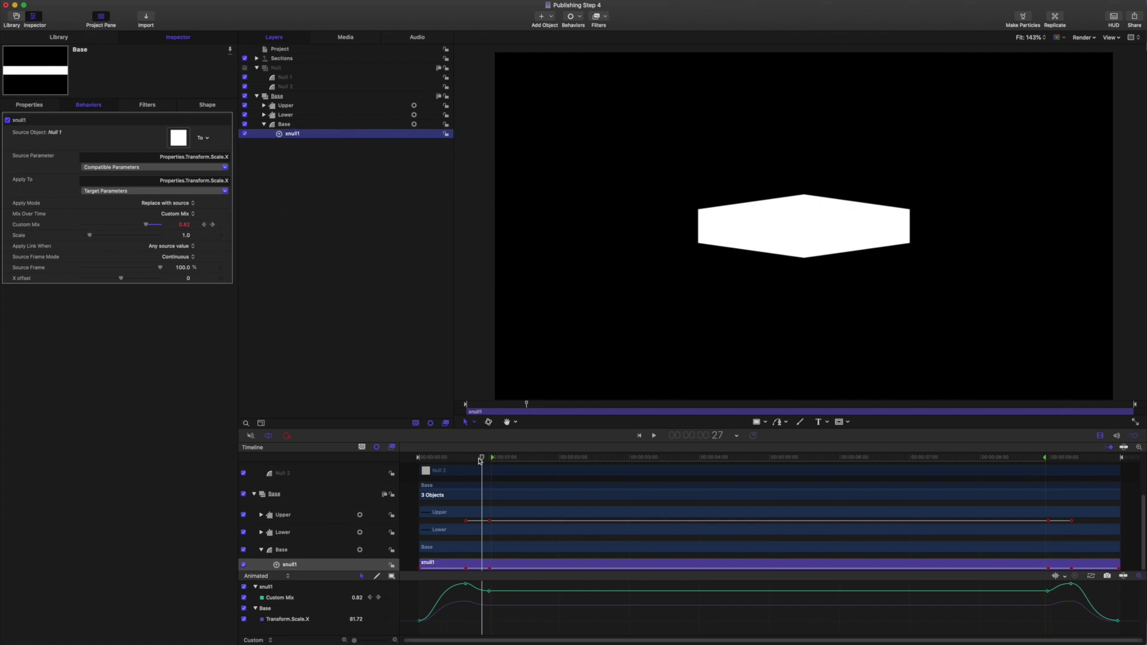
Step: Delete xnull1's Custom Mix keyframe at 8:29 and preview the bar staying full width
drag(479, 461, 466, 460)
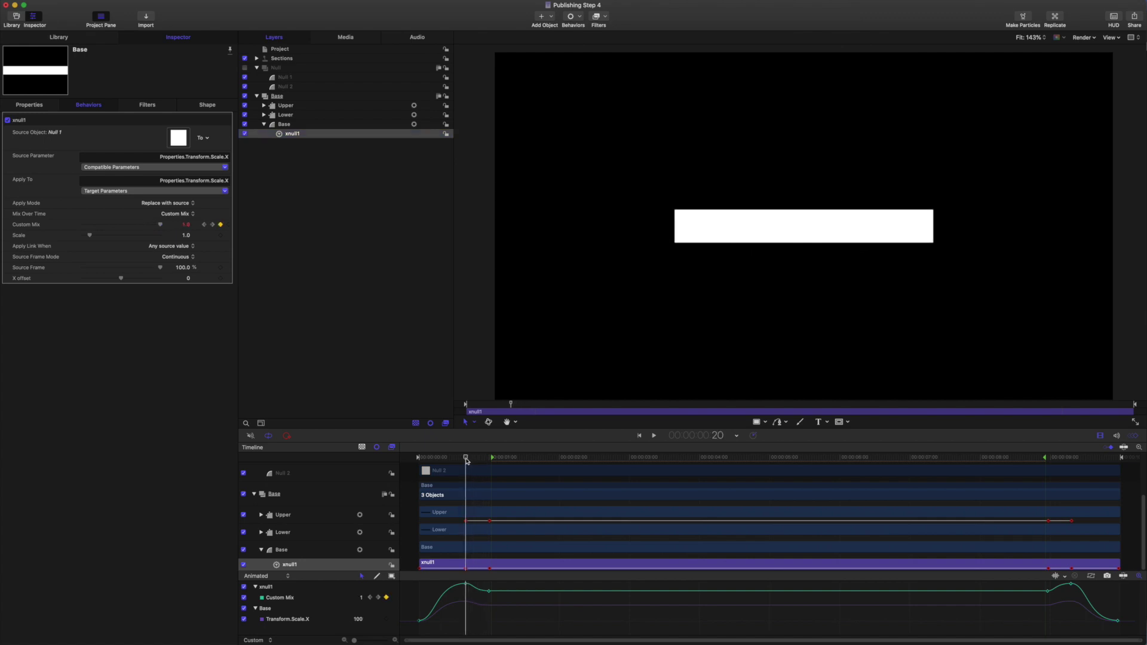
click(212, 224)
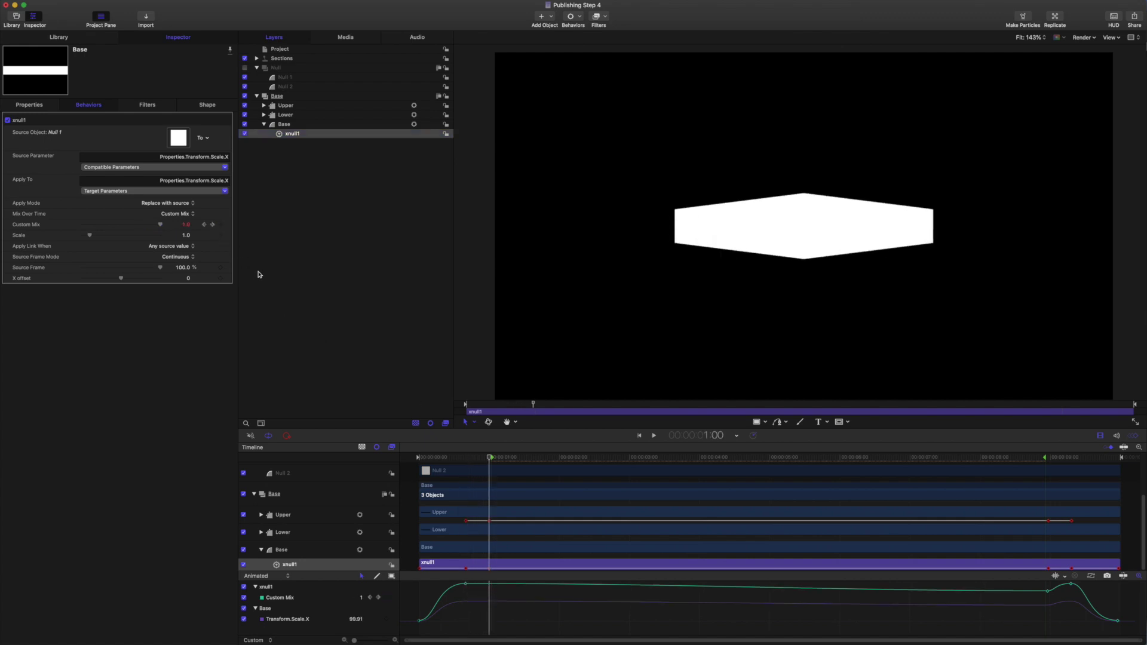
click(212, 225)
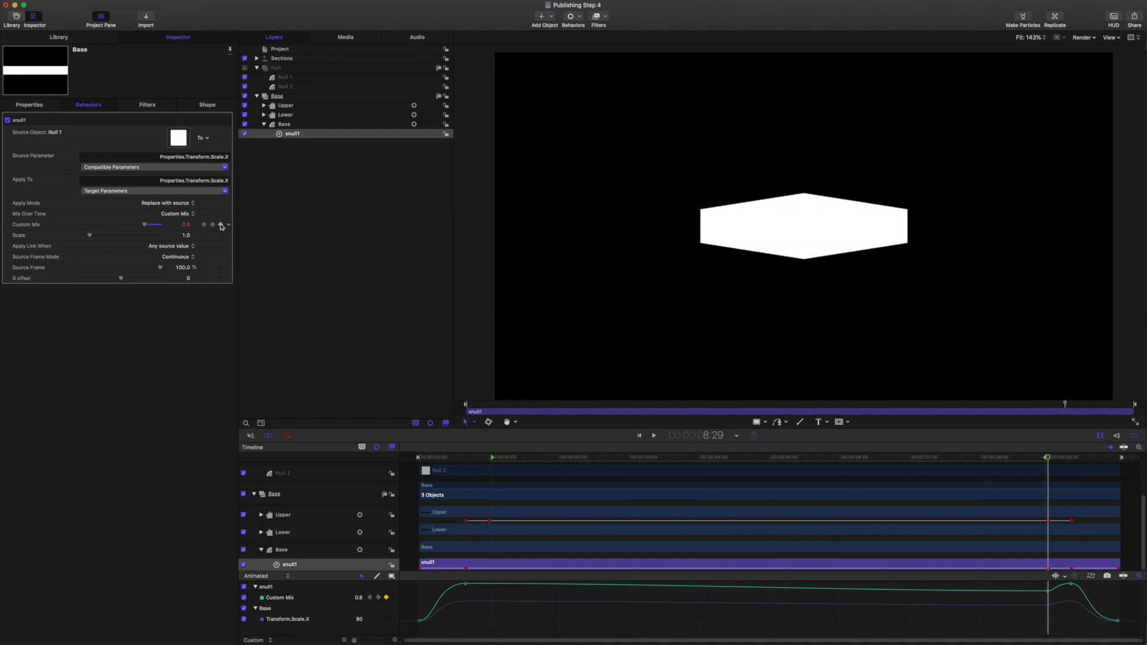
click(221, 226)
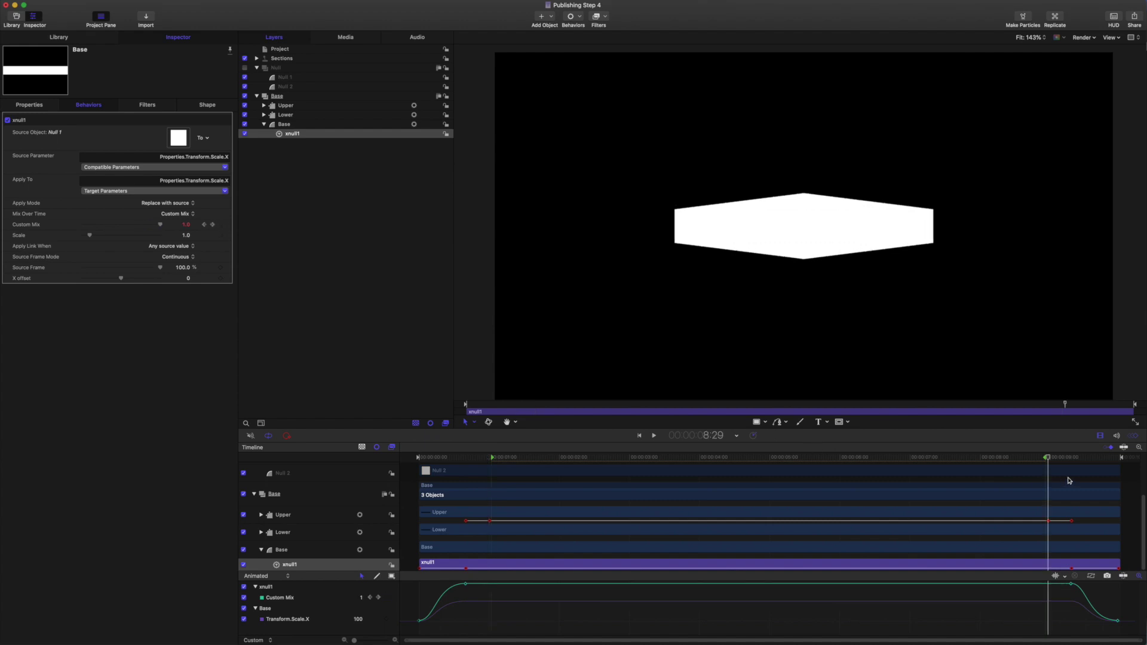
drag(1049, 462, 469, 473)
key(space)
key(Home)
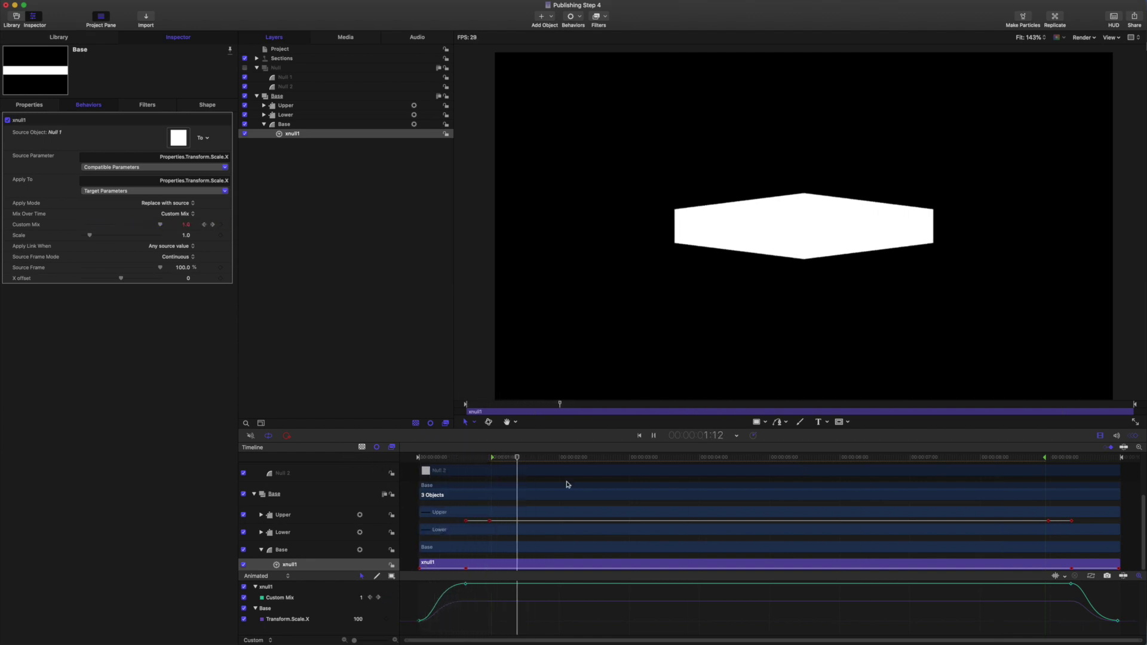
key(space)
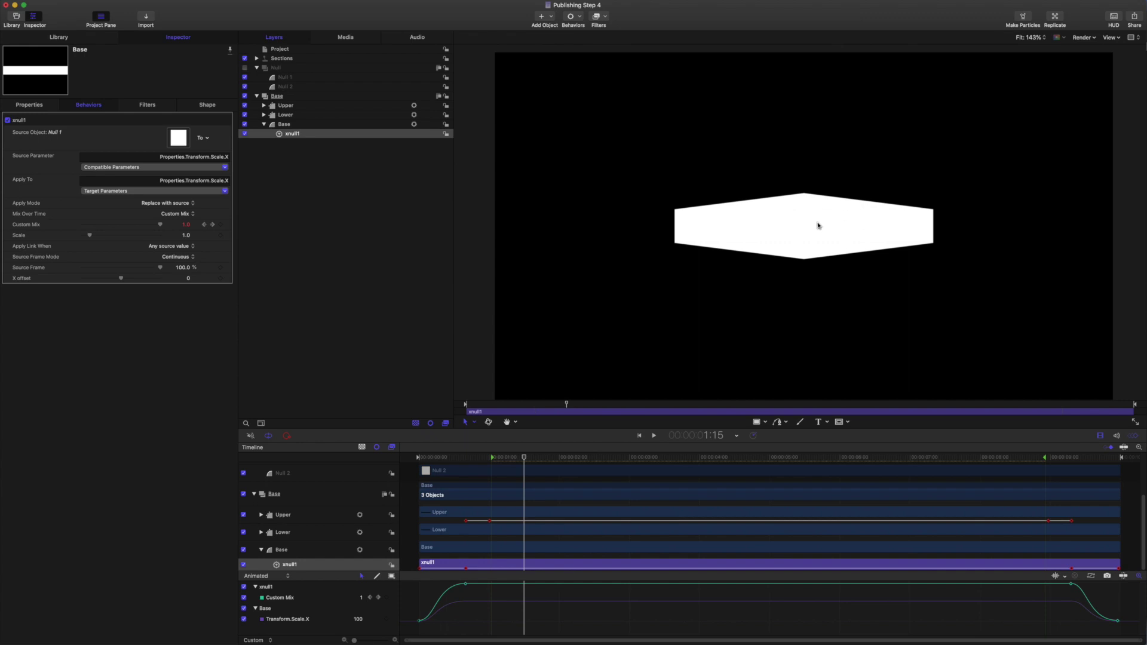
drag(526, 457, 465, 457)
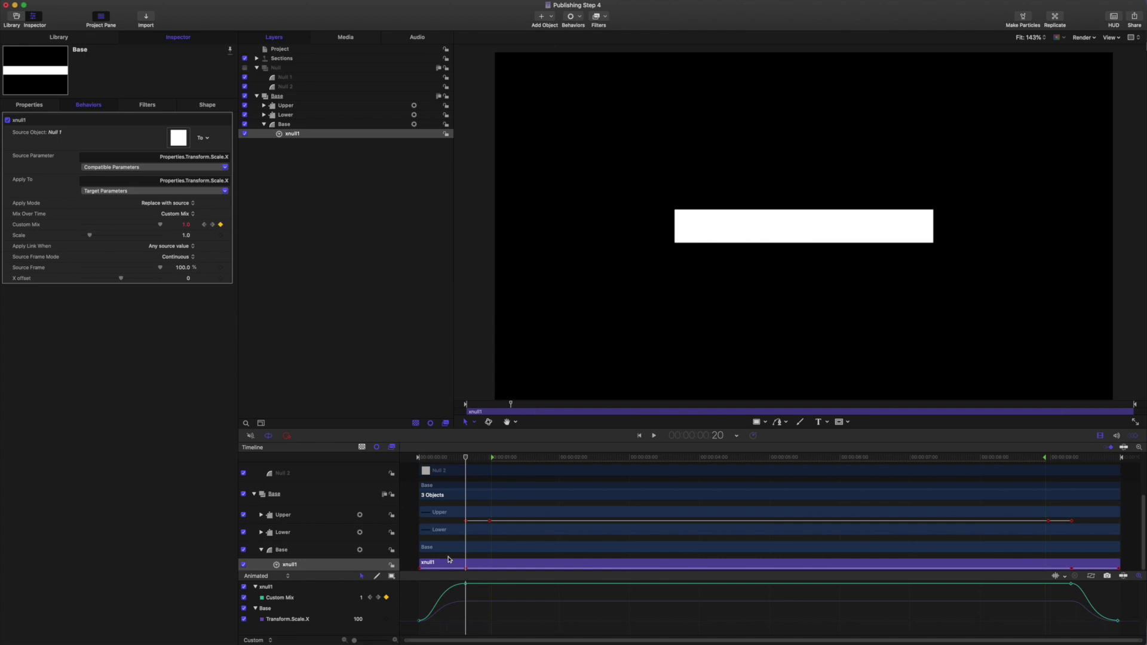
Step: Add a second Link parameter behaviour to Base's Scale X
click(284, 124)
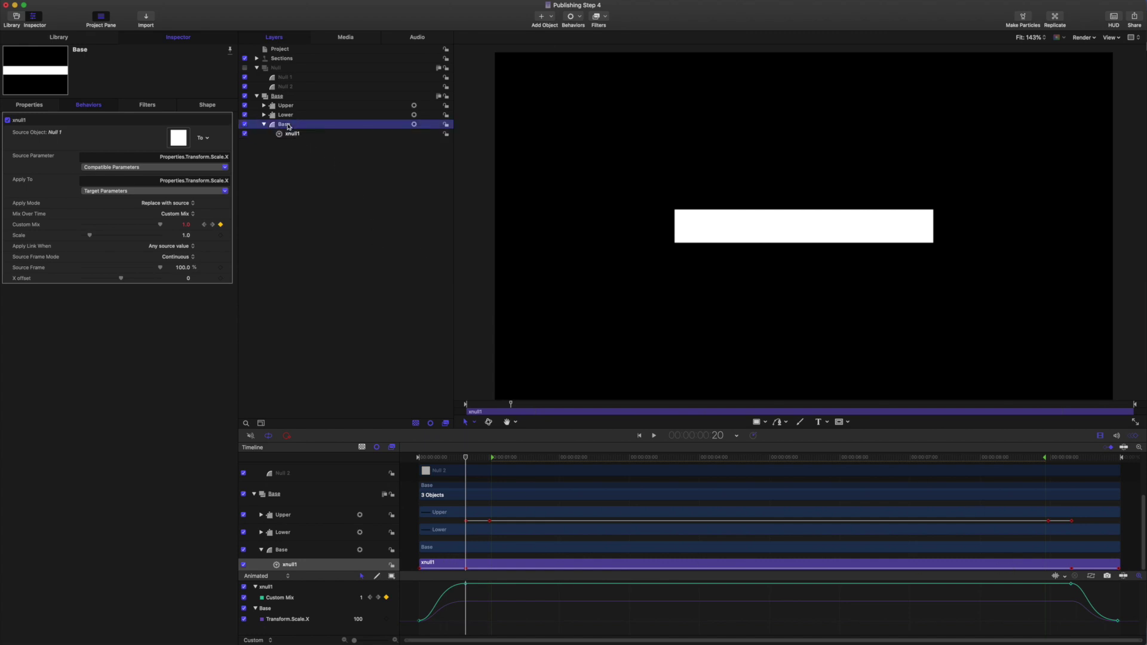
click(28, 106)
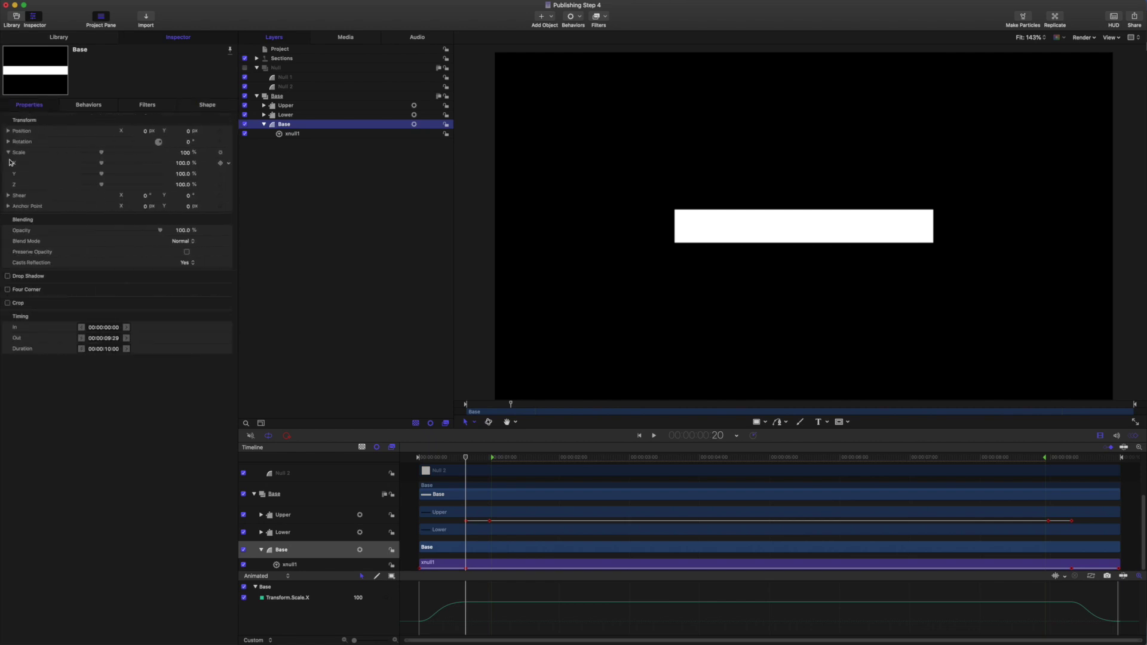
click(13, 163)
click(228, 163)
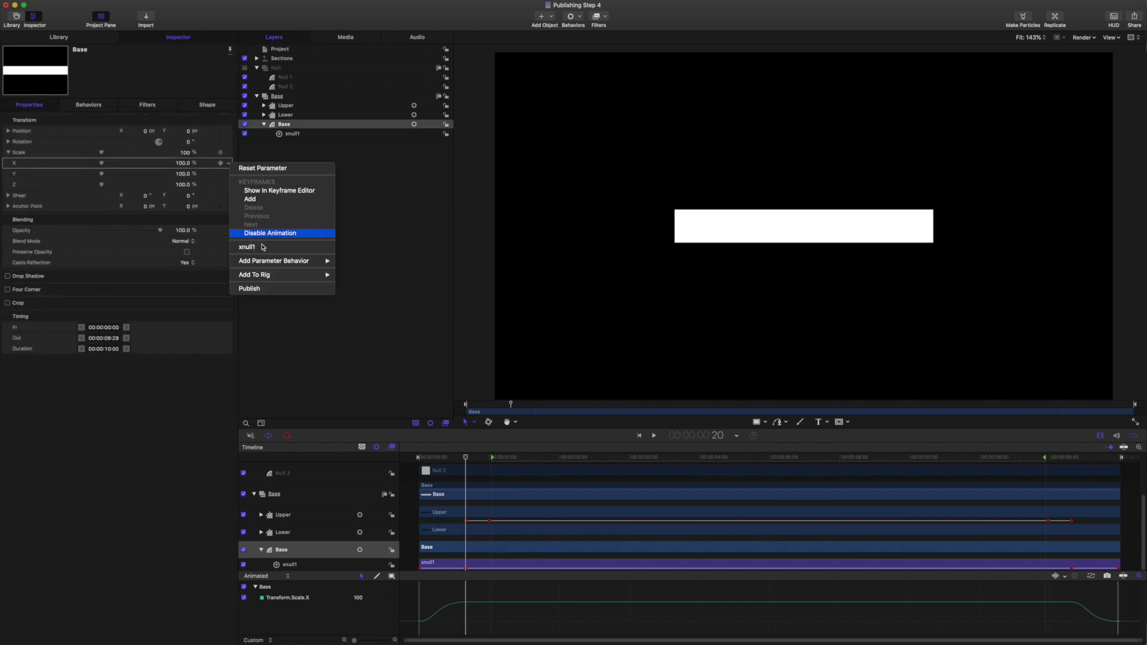
mouse_move(287, 263)
click(352, 295)
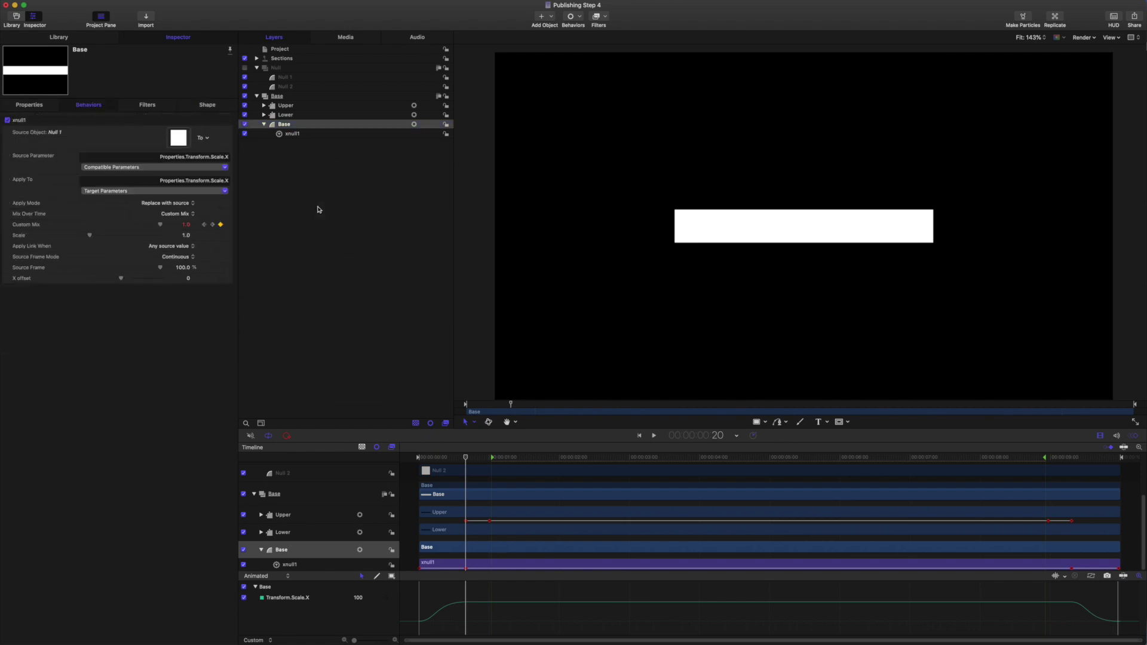
click(291, 88)
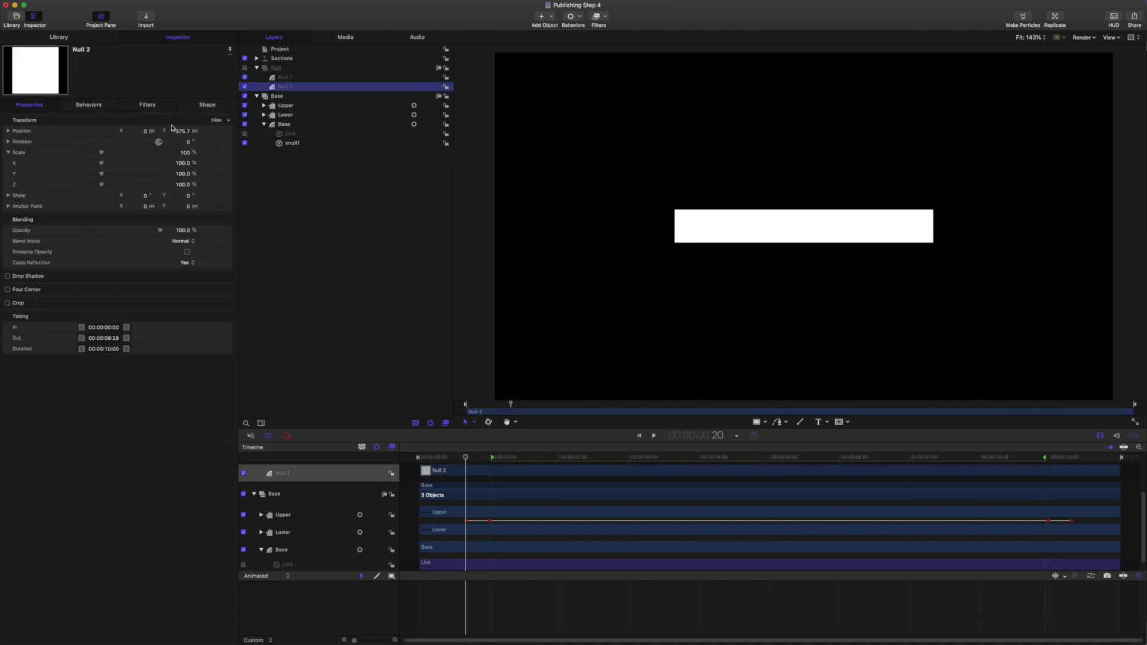
Step: Set Null 2's X scale to 80%, show the Null group, and move Null 2 below Null 1
click(183, 163)
text(8)
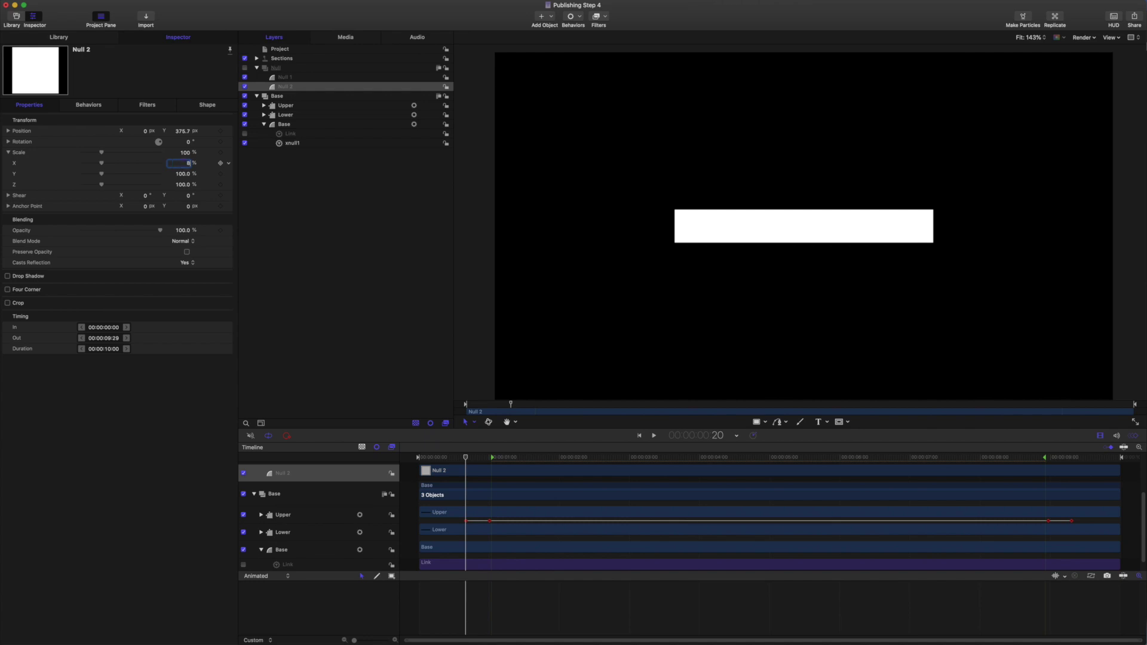
text(0)
key(Return)
click(245, 67)
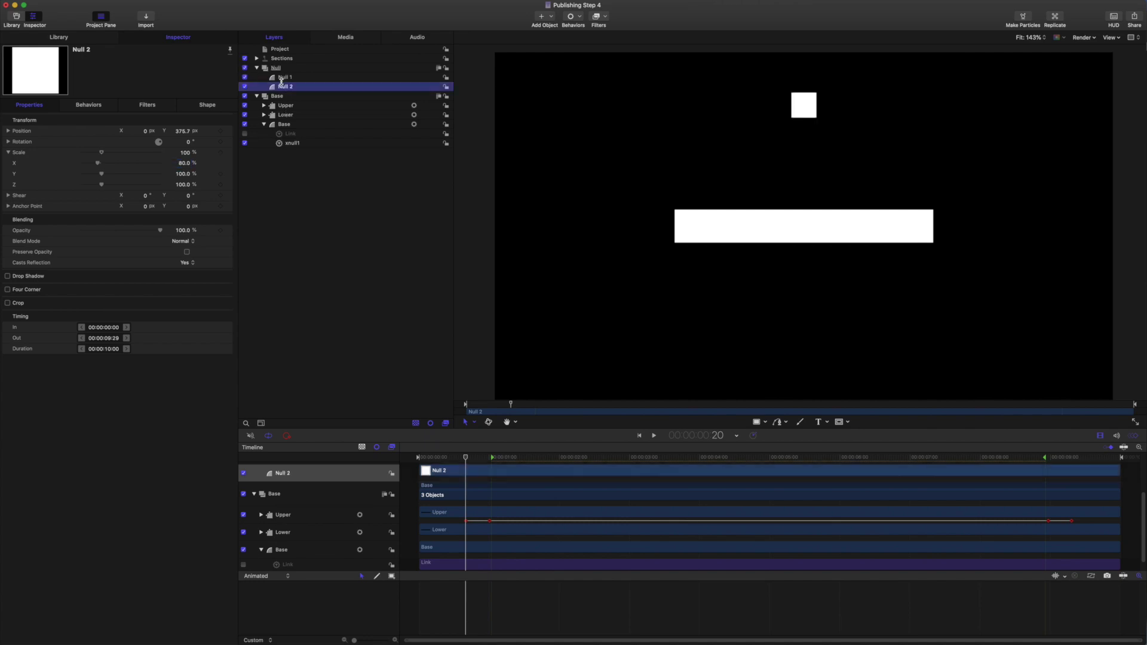
drag(185, 132, 170, 132)
Step: Give Null 2 a pale yellow-green fill colour
click(203, 105)
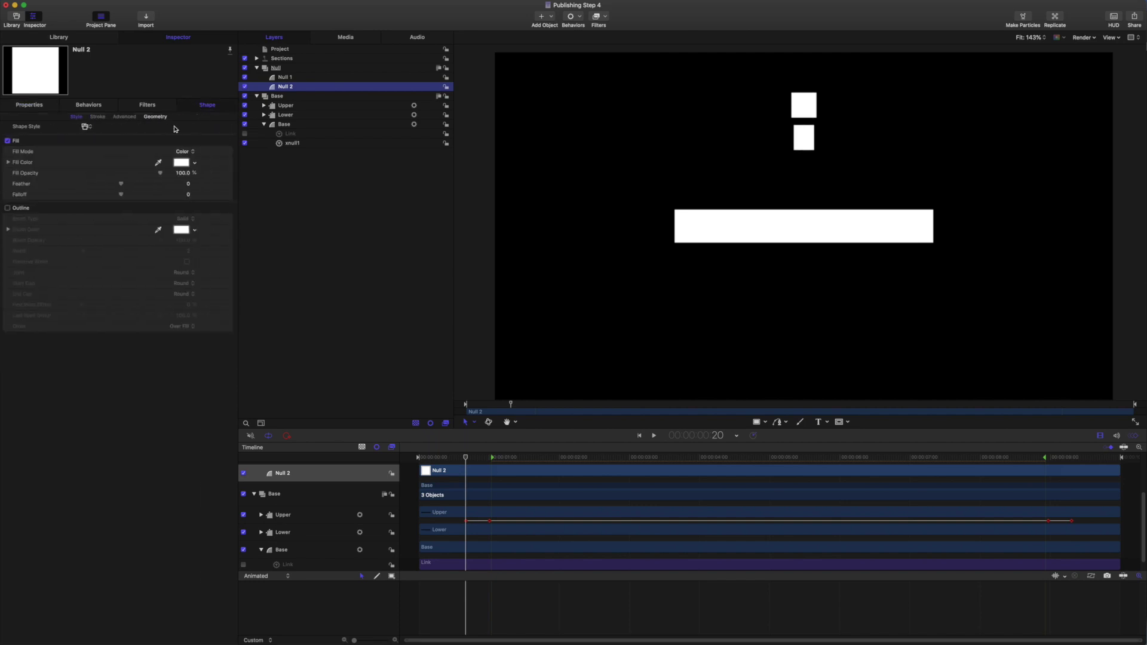
click(156, 117)
click(76, 117)
click(195, 162)
click(191, 179)
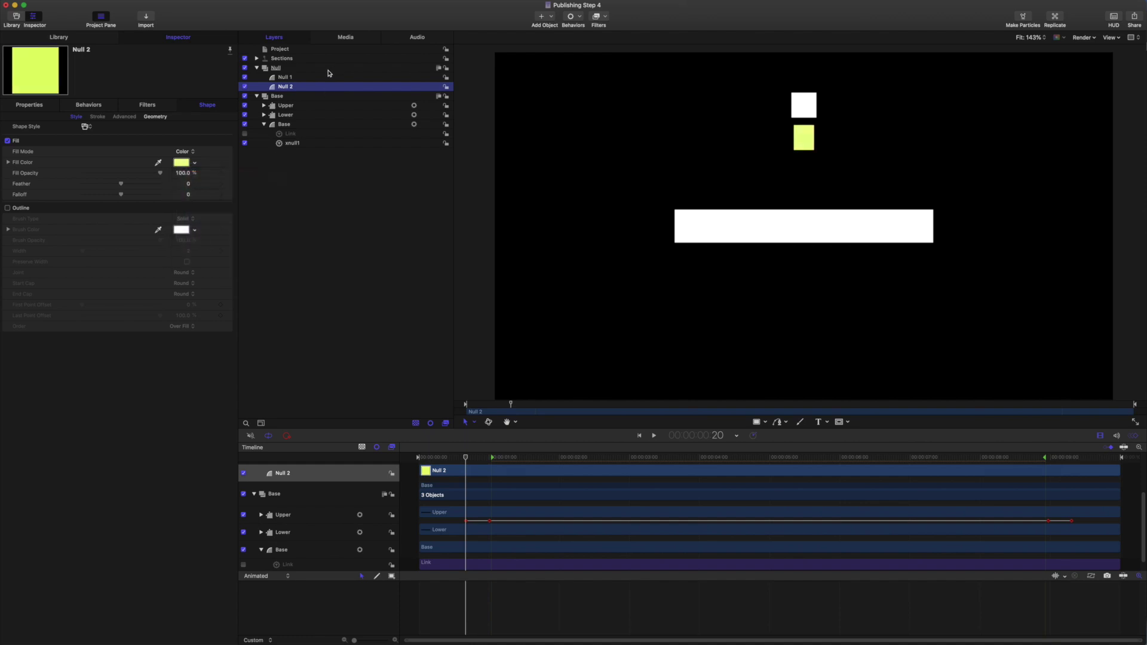
click(289, 135)
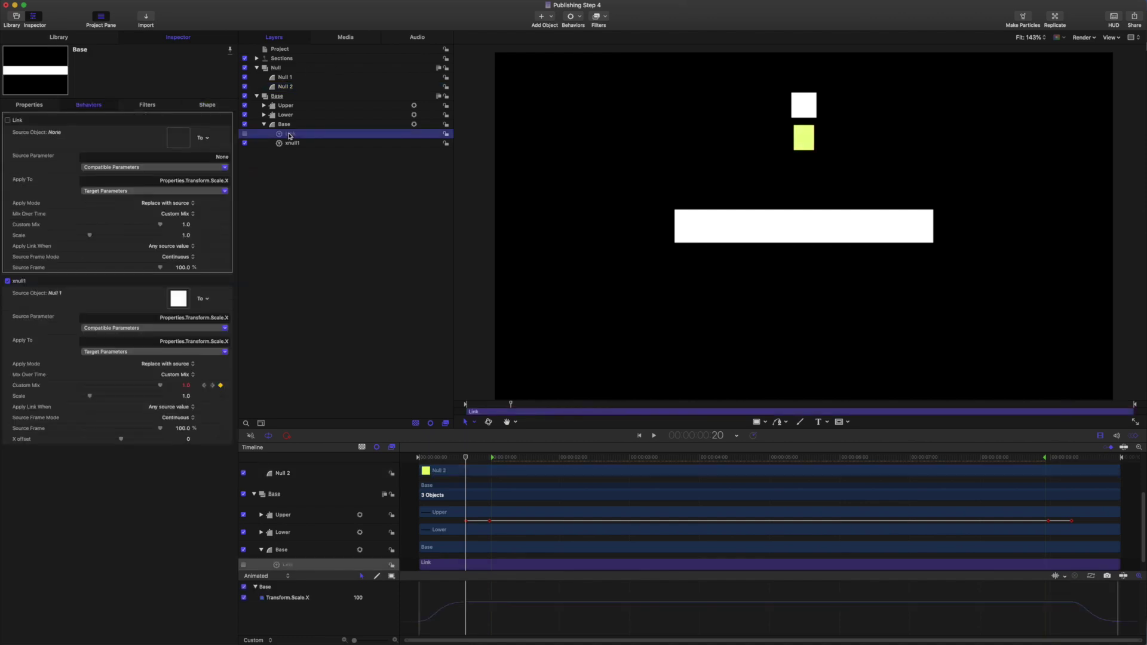
Step: Rename the new Link behaviour to xnull2 and make Null 2 its source object
double_click(289, 135)
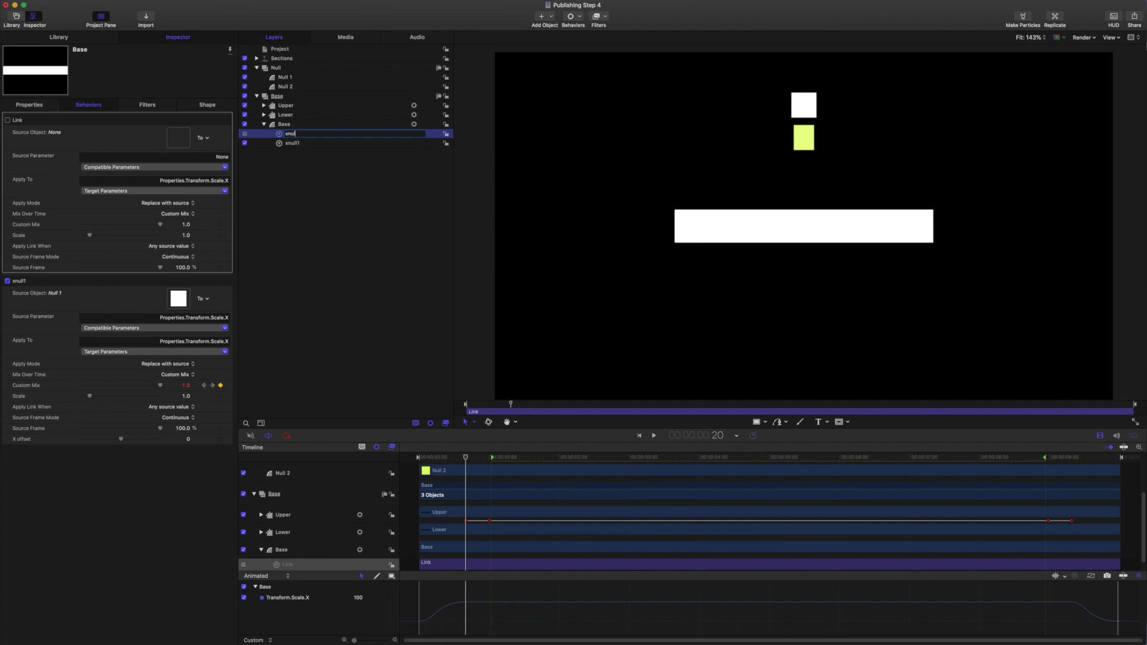
key(Return)
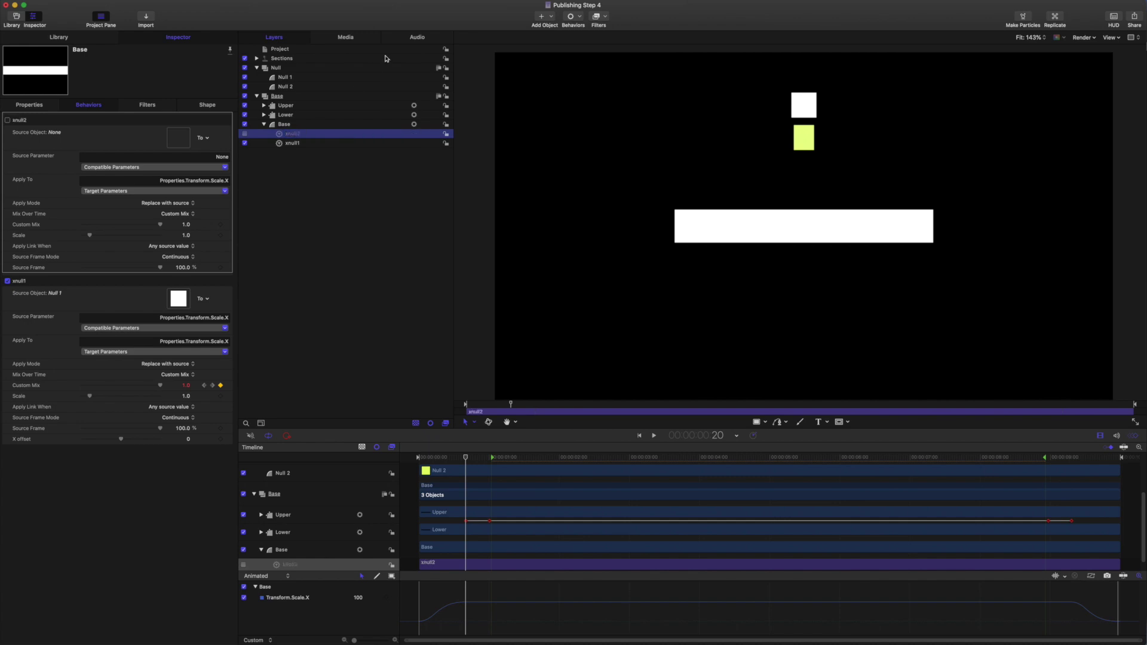
drag(286, 90, 179, 138)
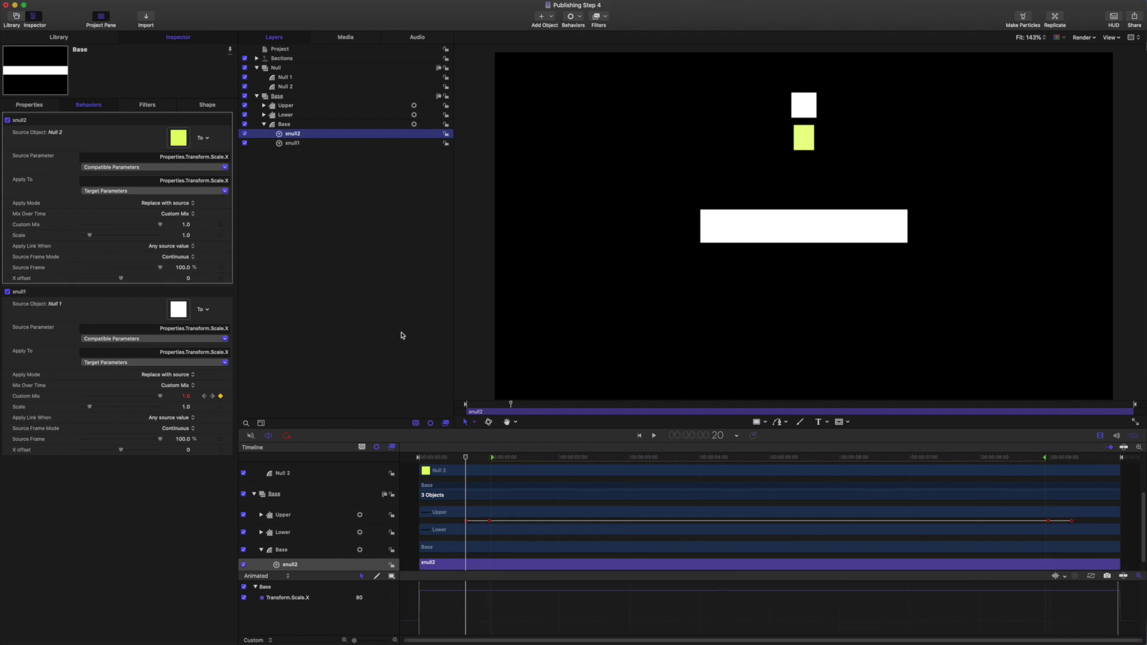
Step: Set xnull2's Custom Mix to 0 at frame 20
mouse_move(466, 458)
mouse_down()
mouse_move(420, 458)
mouse_move(504, 458)
mouse_move(444, 457)
mouse_move(472, 448)
mouse_up()
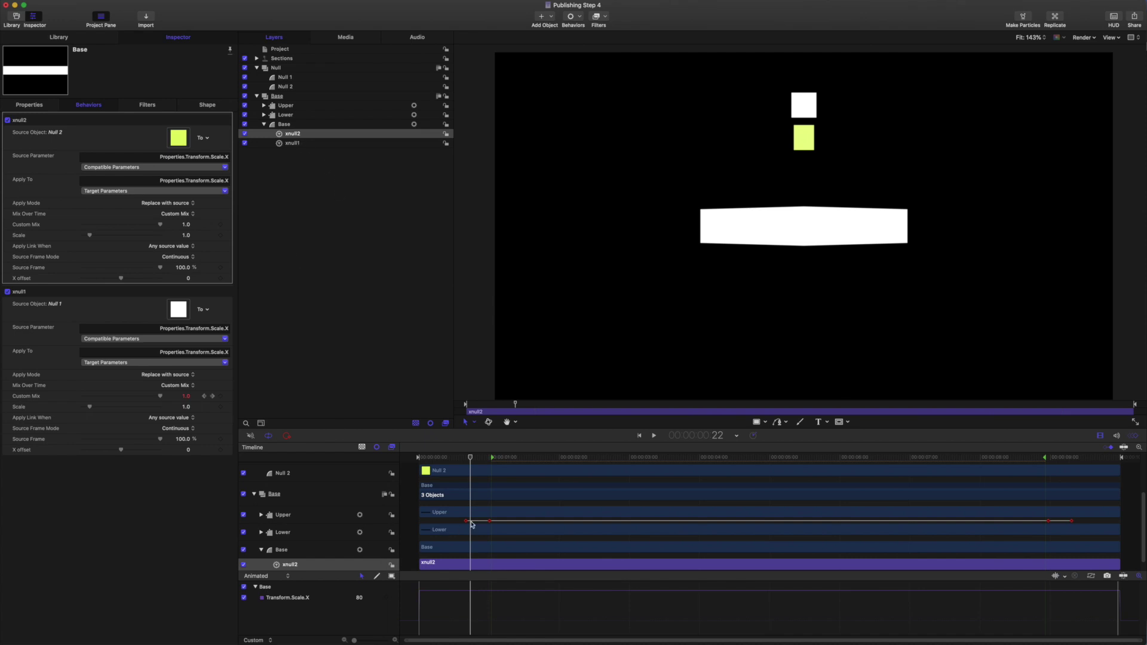
scroll(472, 526, down, 1)
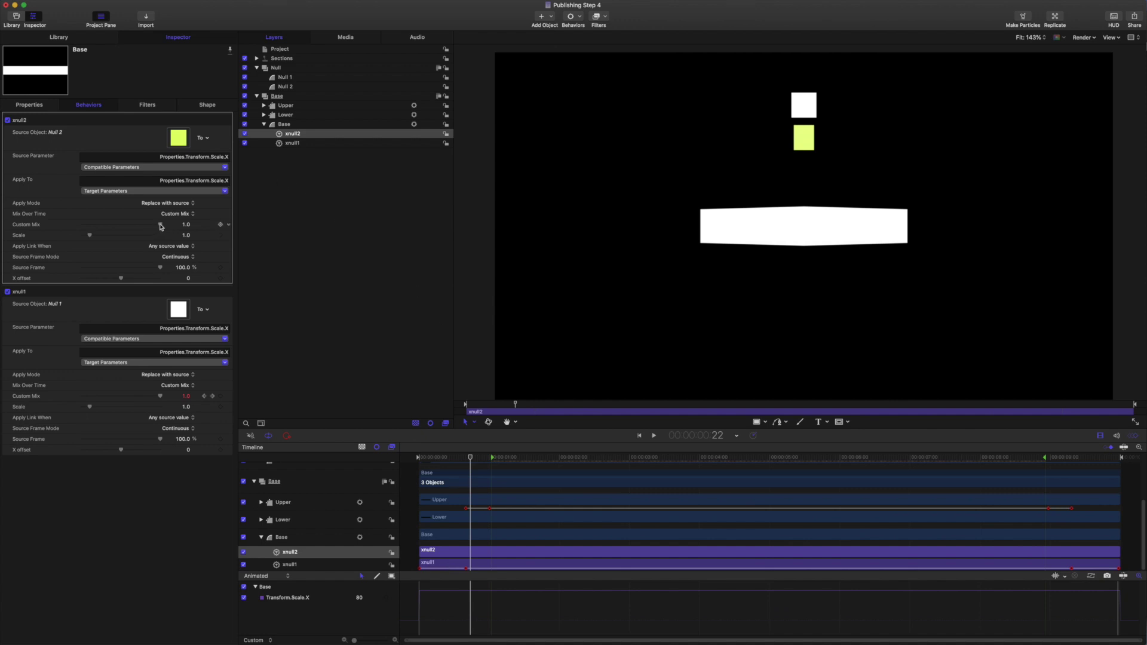
mouse_move(160, 226)
mouse_down()
mouse_move(73, 222)
mouse_move(179, 229)
mouse_up()
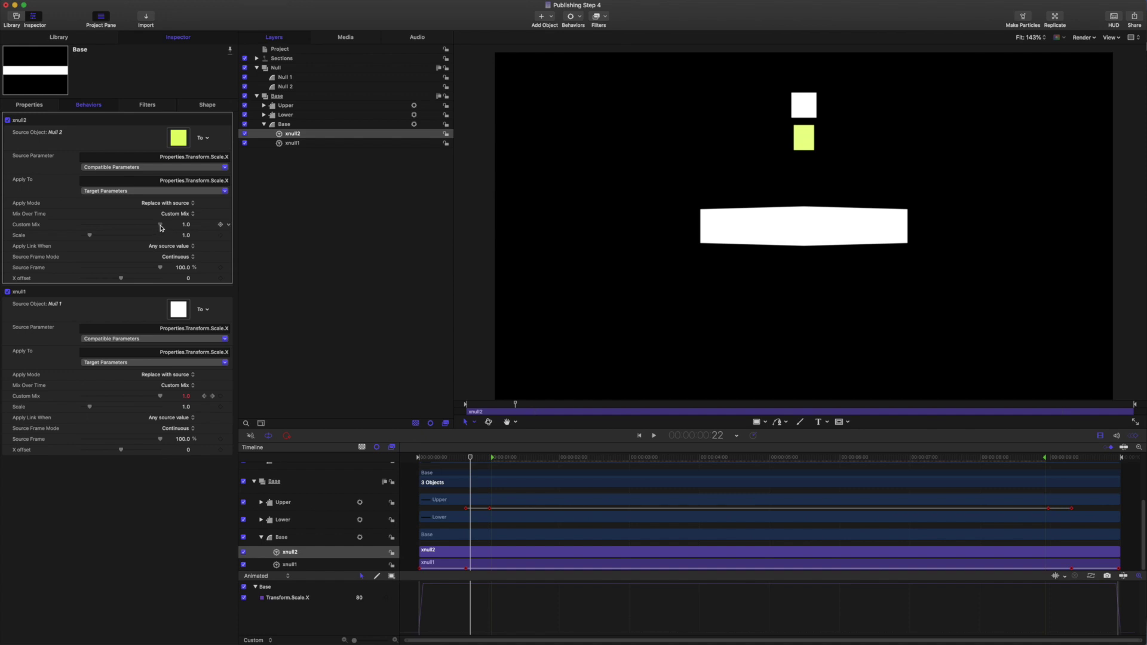
drag(160, 224, 67, 225)
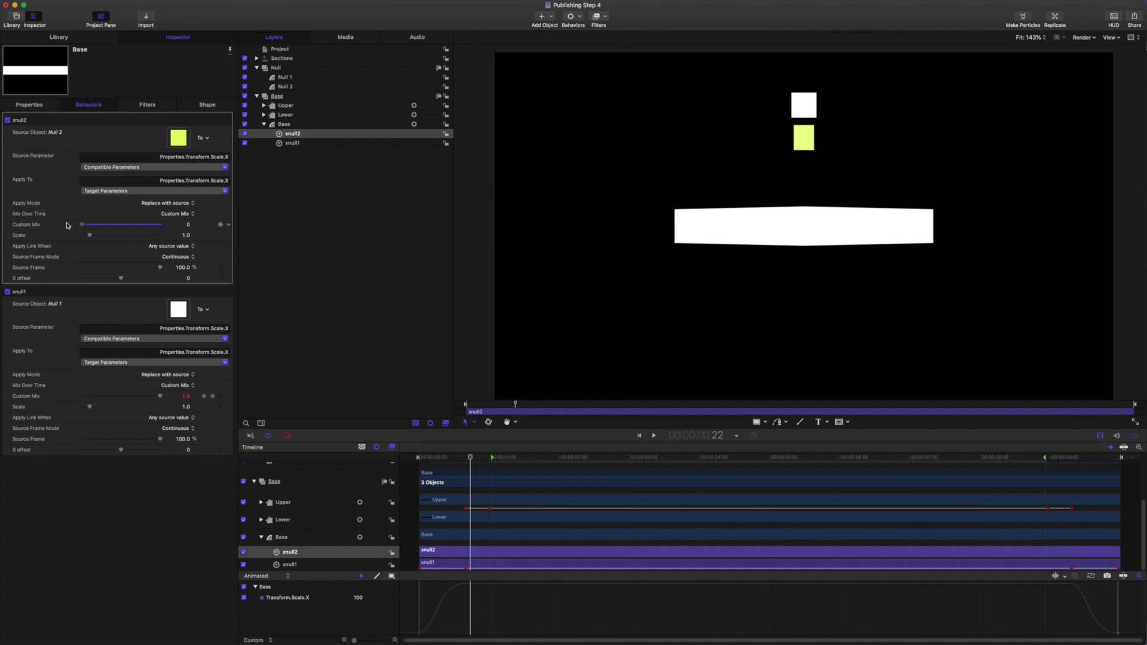
drag(470, 458, 467, 461)
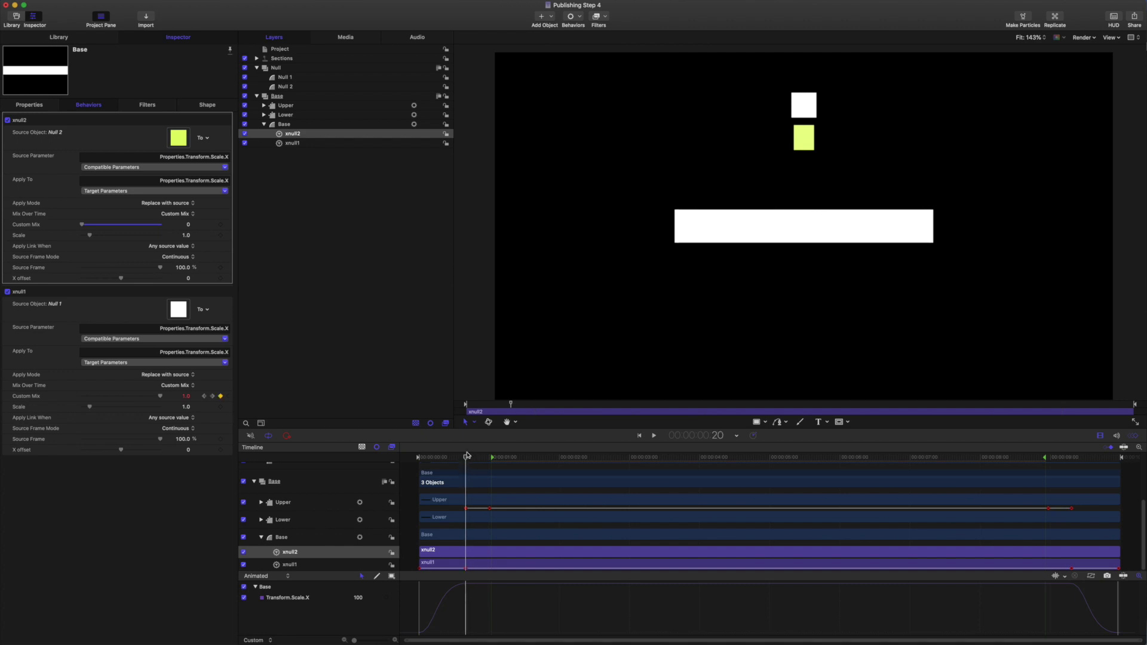
mouse_move(221, 226)
Step: Keyframe xnull2's Custom Mix at 0 on frame 20 and at 1 near the 1:00 mark
click(220, 225)
drag(465, 459, 489, 459)
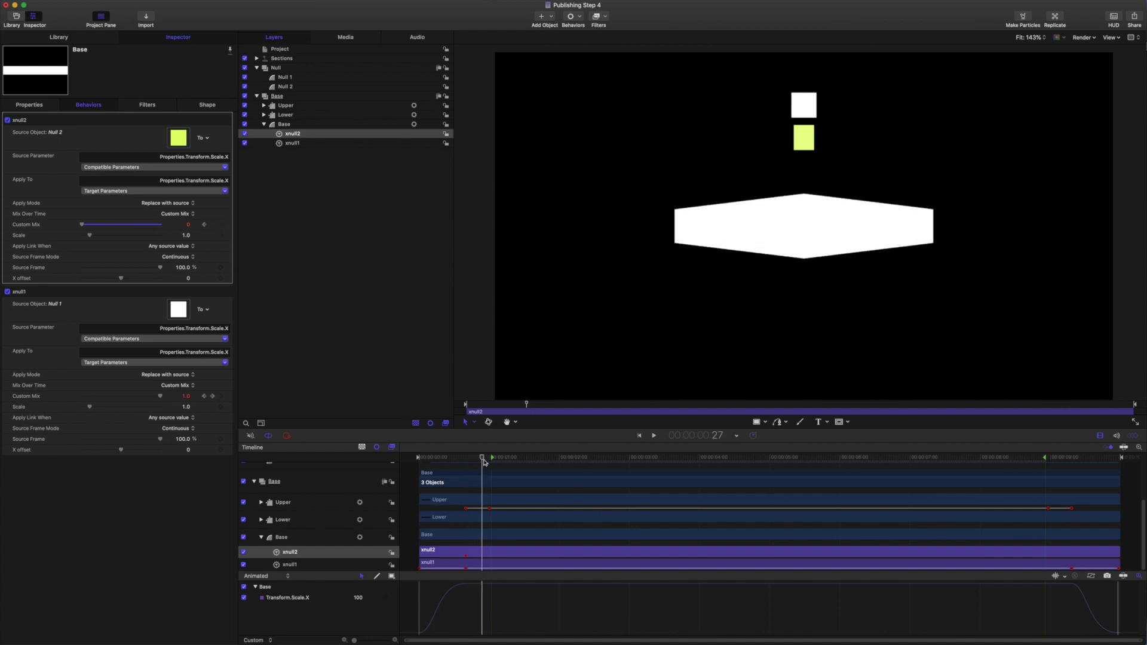
click(189, 226)
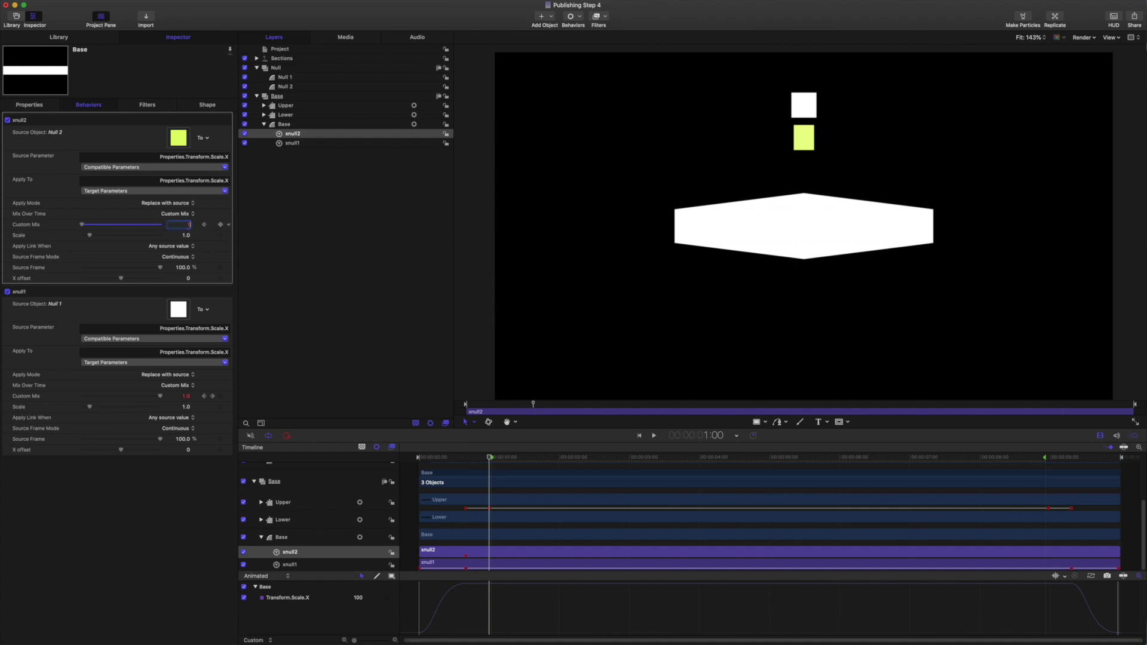
text(1)
key(Return)
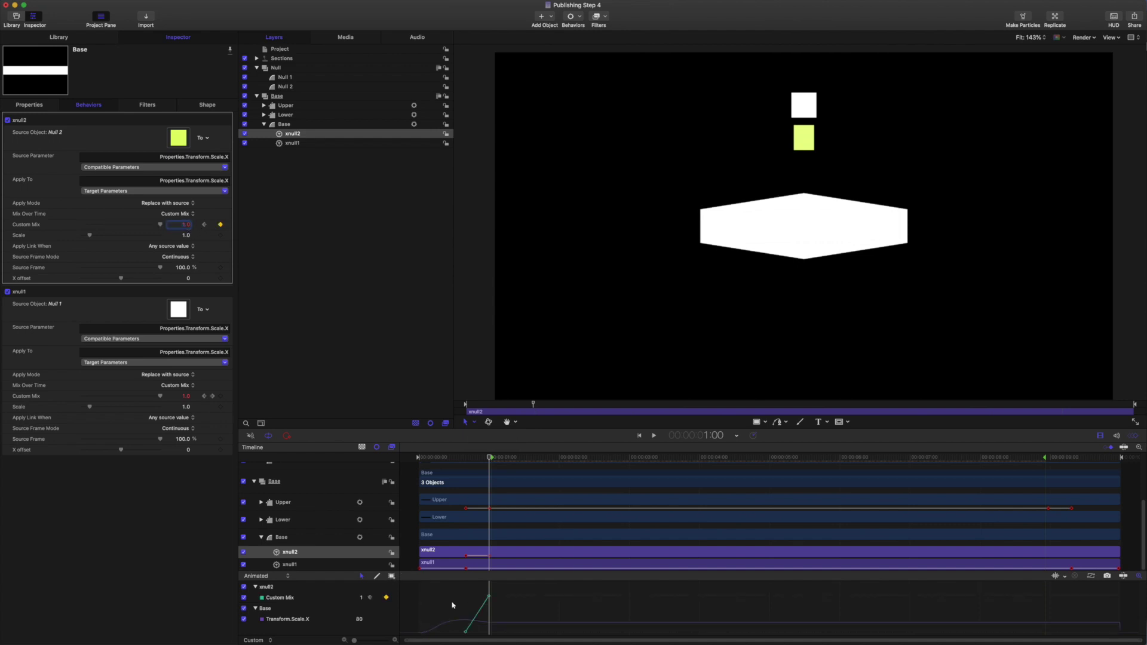
Step: Change the lower keyframe's interpolation and adjust the early Custom Mix keyframes on the curve
drag(452, 605, 485, 635)
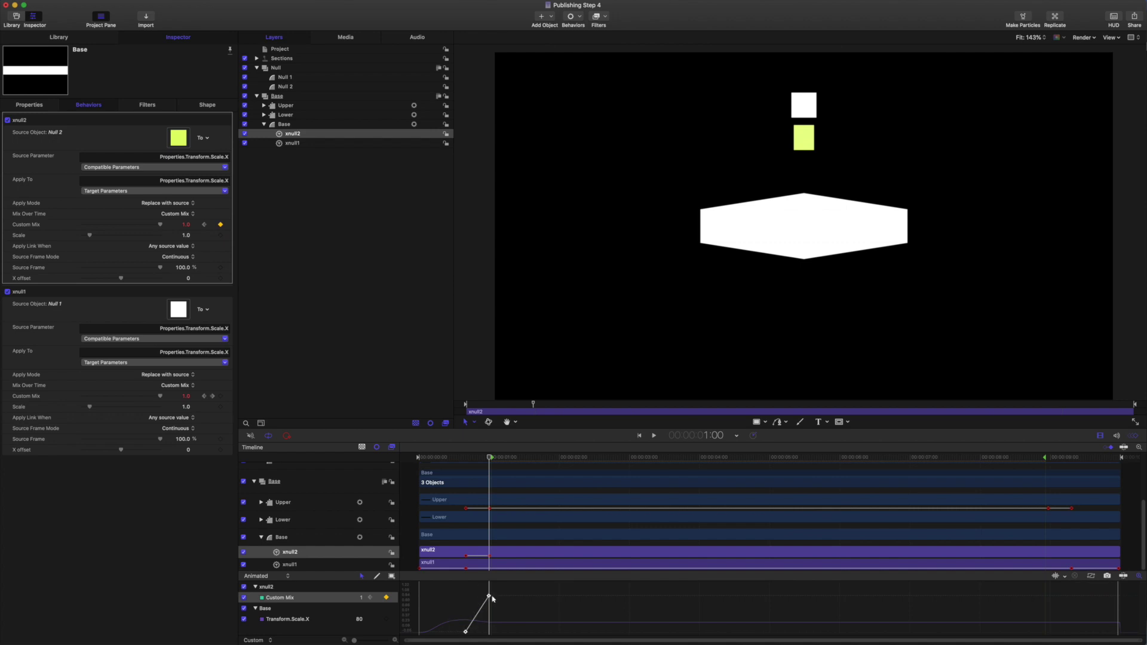
right_click(493, 599)
mouse_move(529, 613)
click(582, 612)
drag(491, 463, 474, 467)
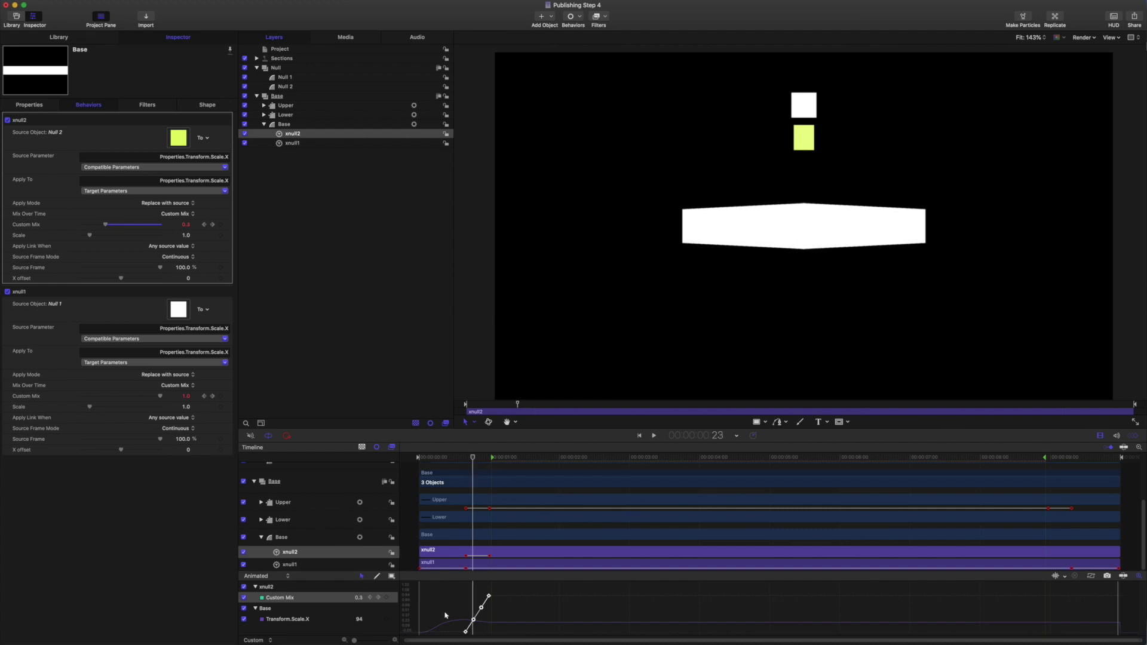
drag(445, 616, 476, 637)
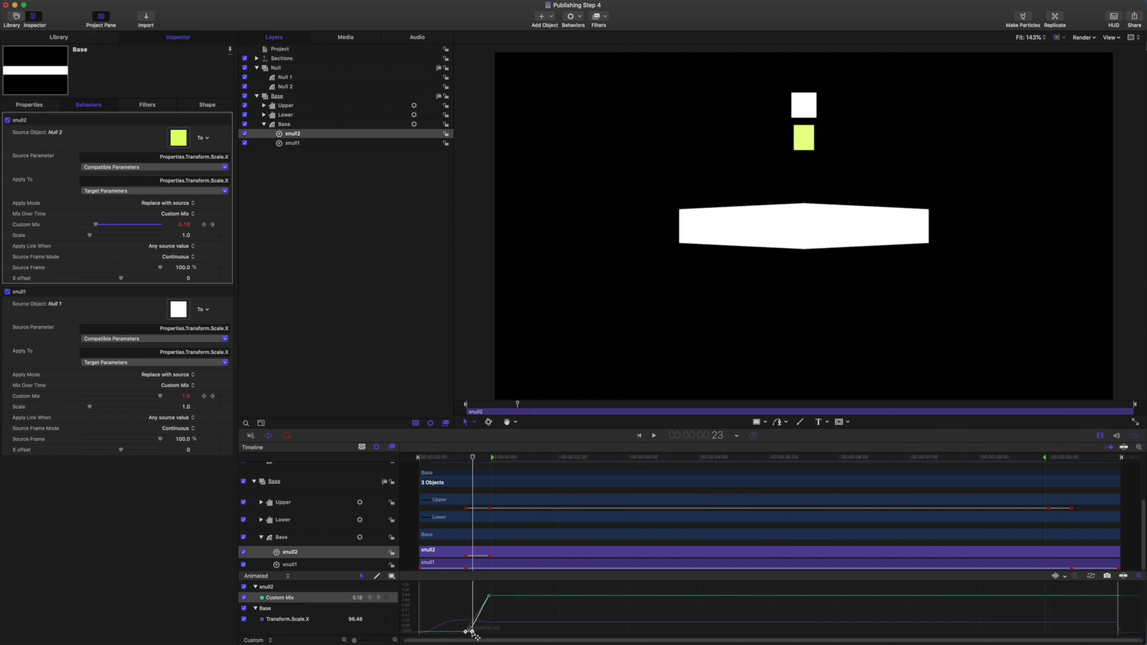
click(487, 595)
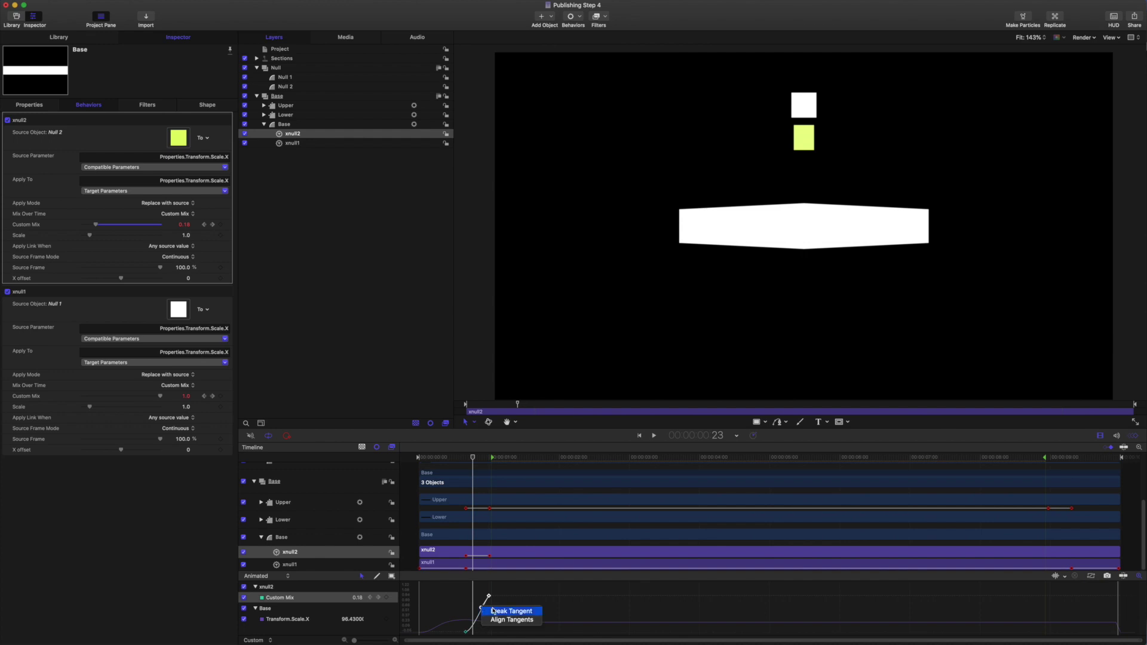
drag(481, 609, 472, 596)
Step: Add a Custom Mix keyframe at 8:29, then keyframe it to 0 a few frames later
drag(490, 459, 1049, 497)
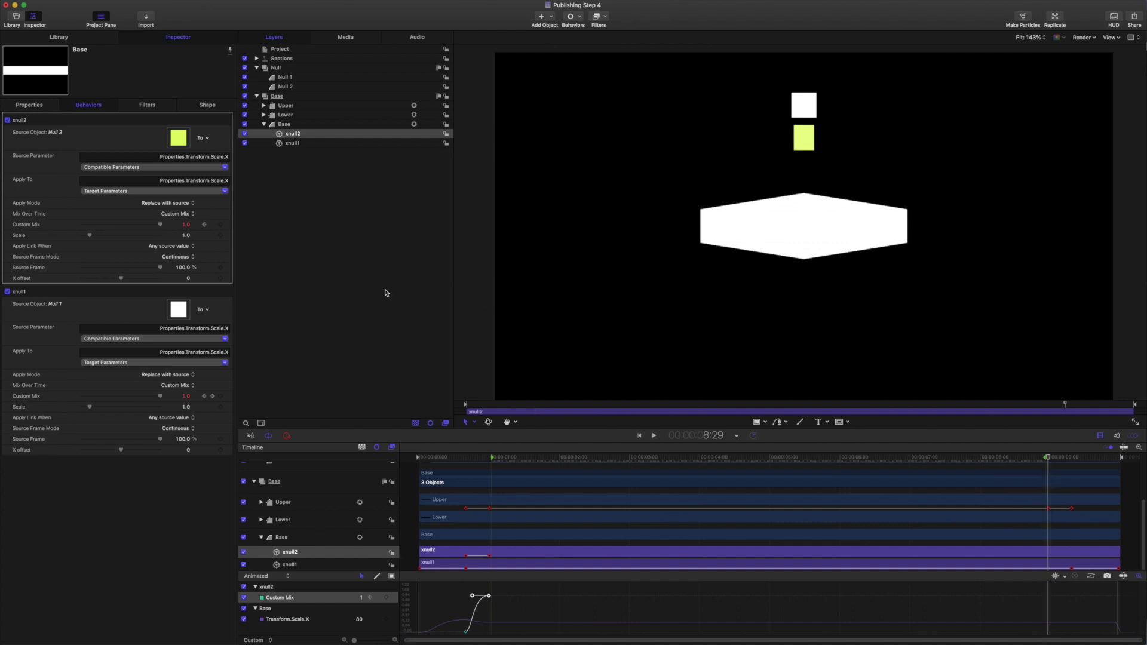
click(220, 224)
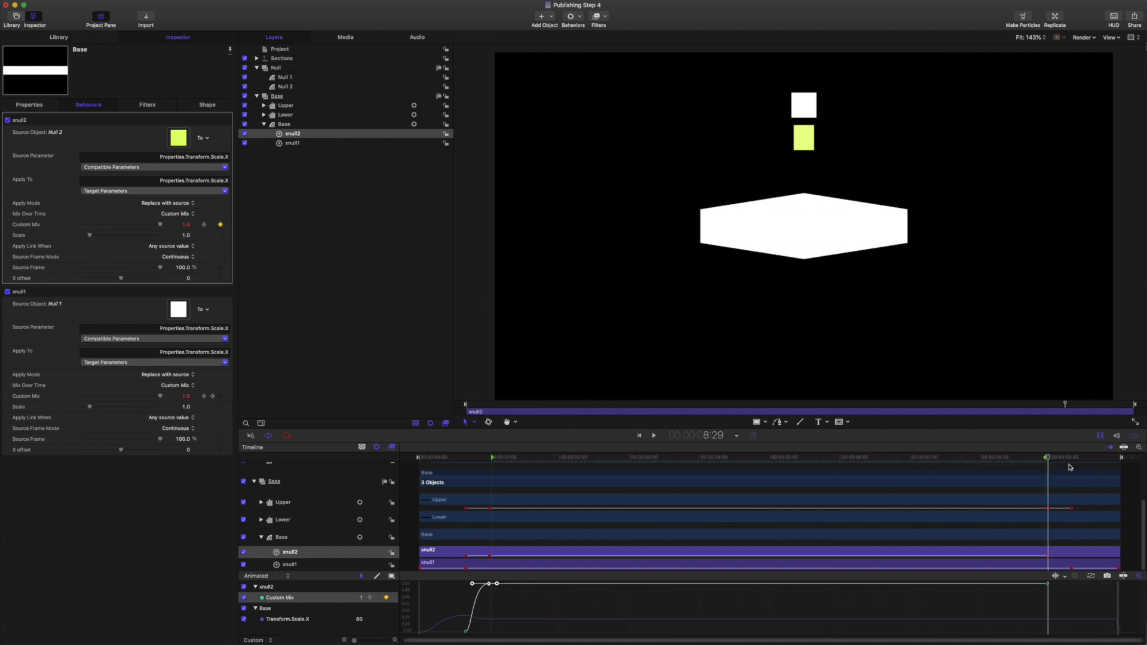
drag(1050, 459, 1071, 459)
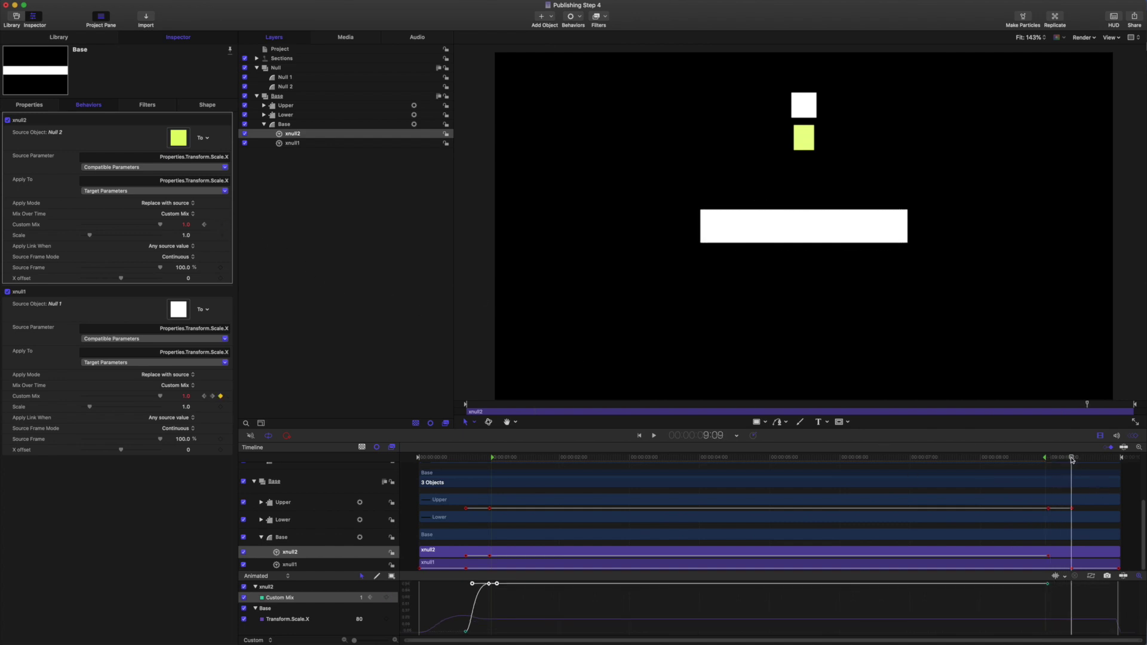
drag(161, 226, 14, 224)
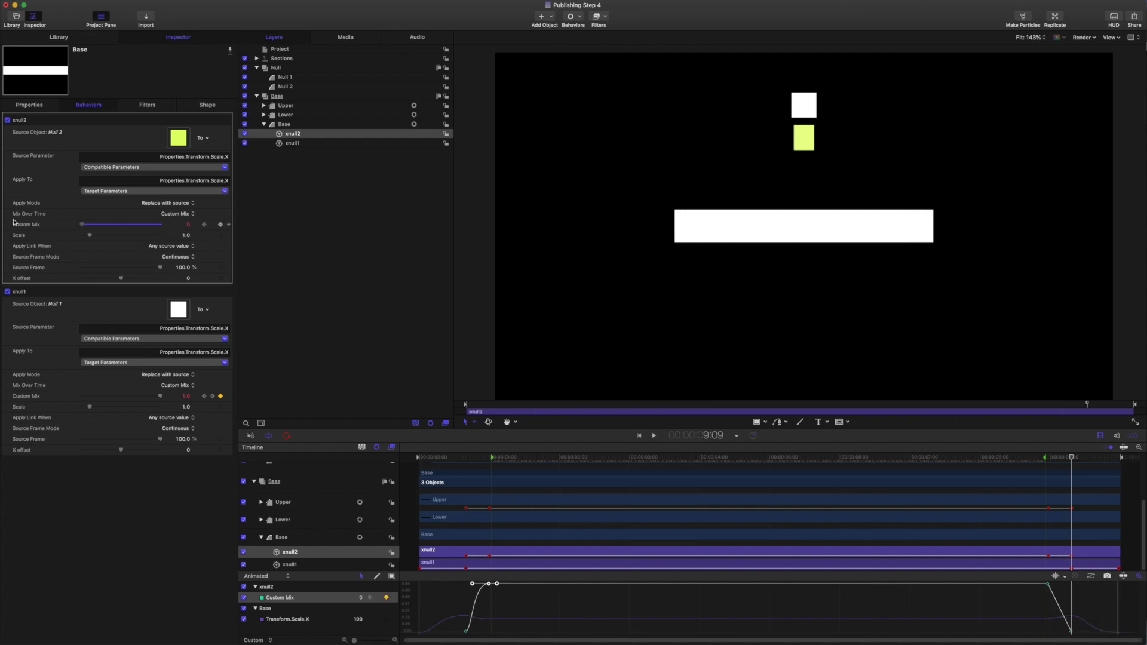
drag(1039, 606, 1082, 641)
Step: Set the final Custom Mix keyframe to Bezier interpolation
right_click(1070, 632)
mouse_move(1093, 614)
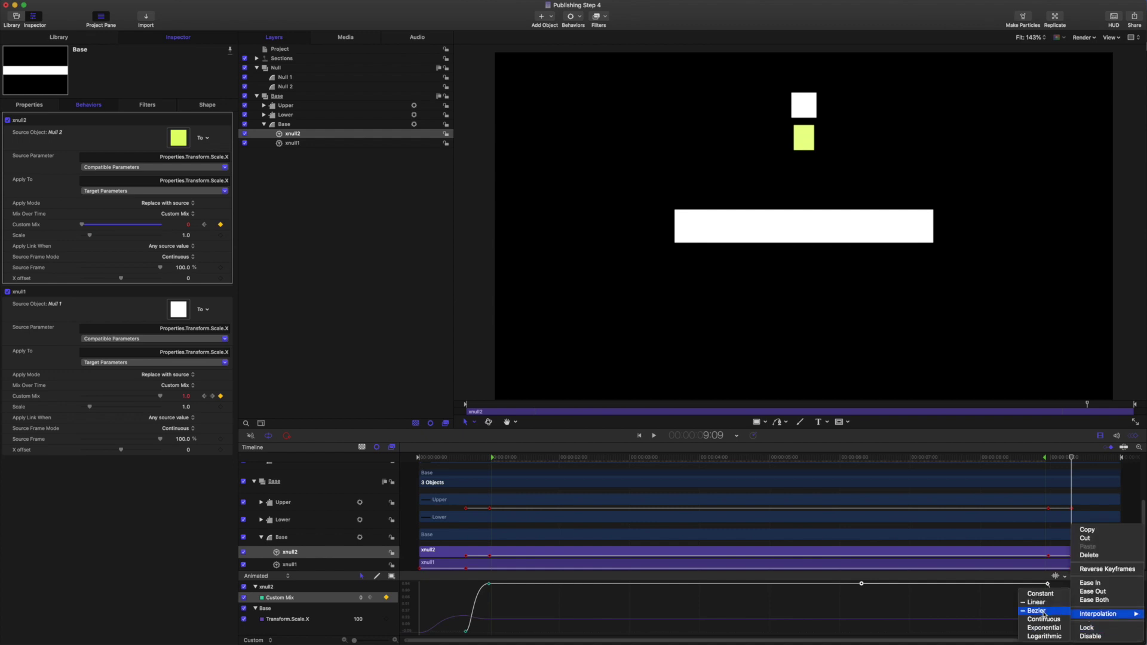
click(1044, 610)
Step: Shift the last Custom Mix keyframe slightly earlier near 9:02 and play the animation
drag(1070, 458, 1051, 460)
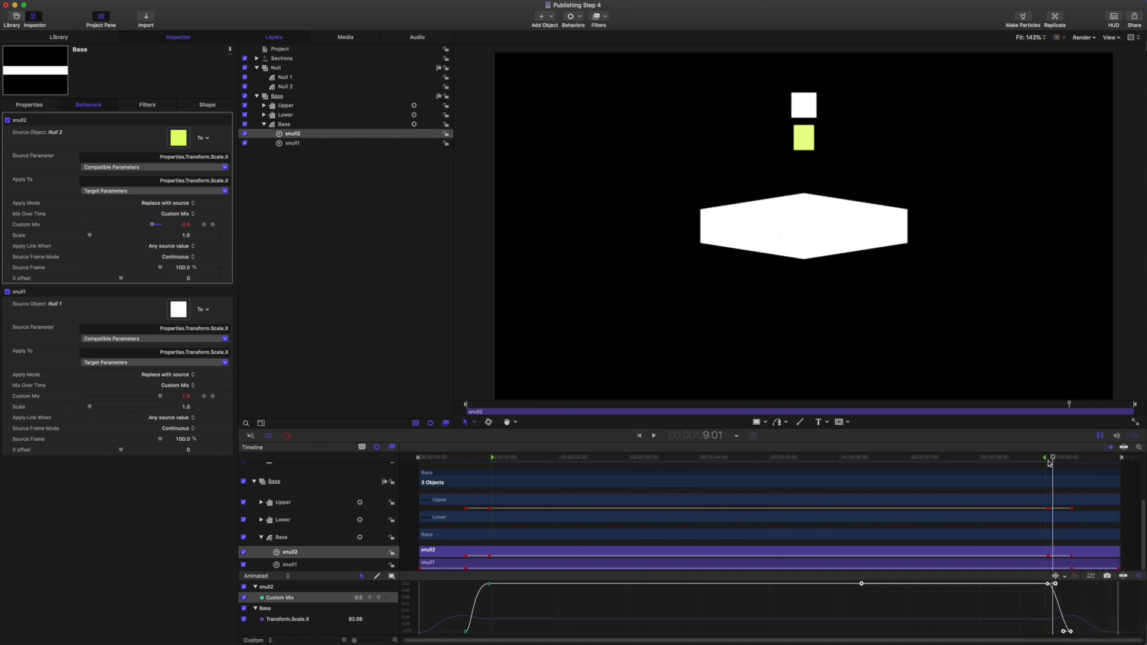
key(Right)
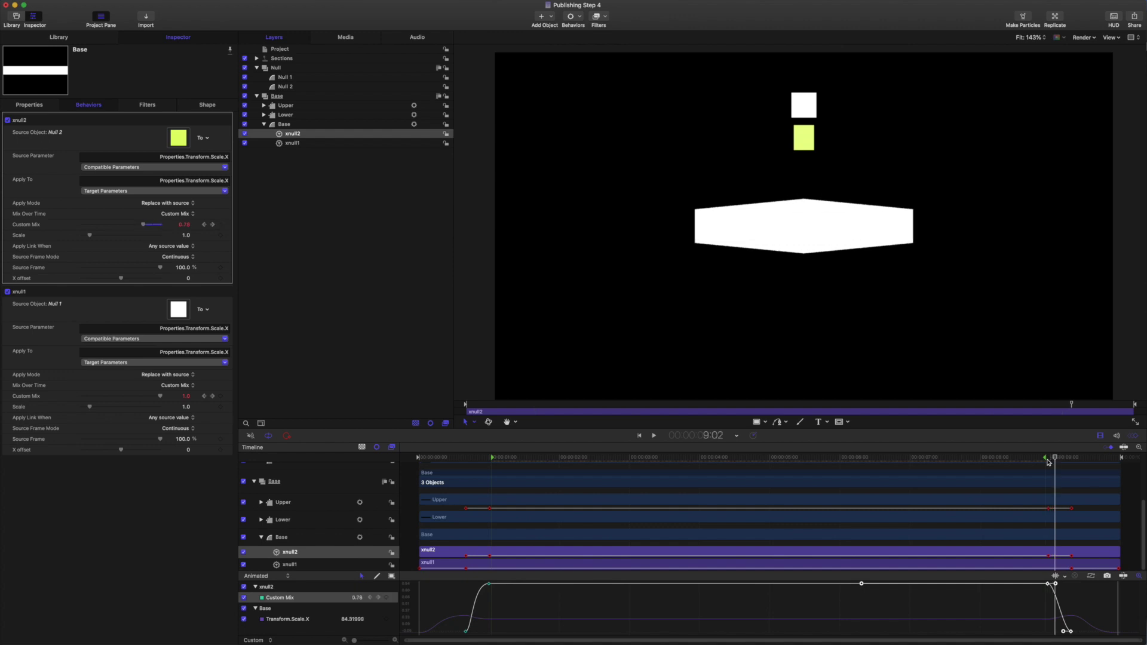
click(1064, 632)
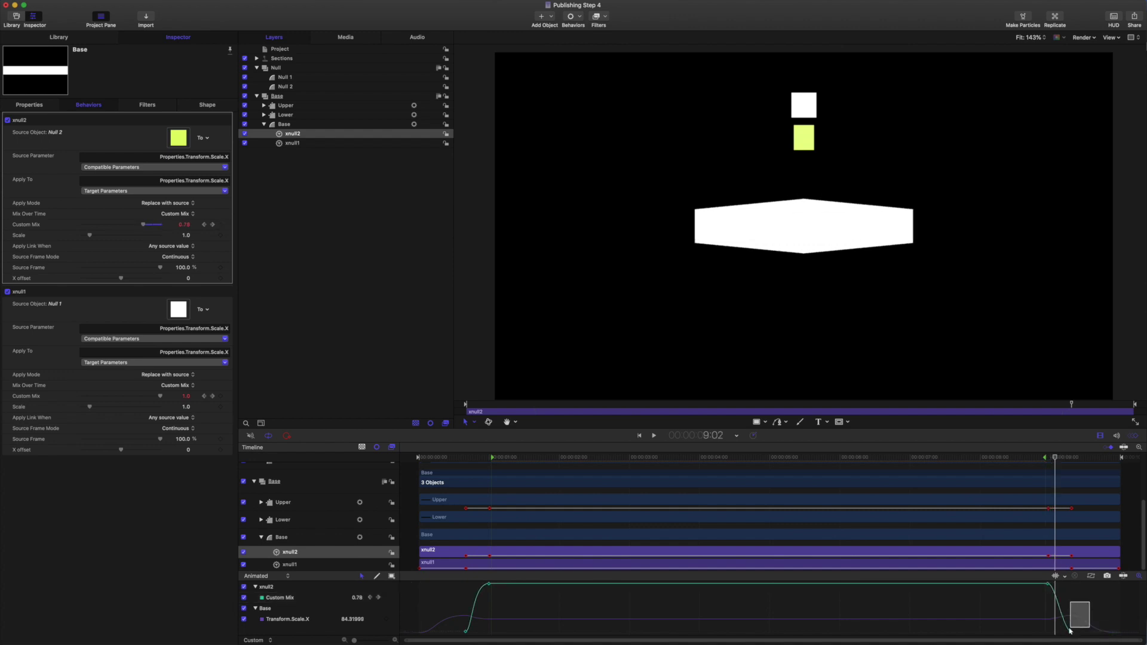
drag(1064, 633, 1059, 627)
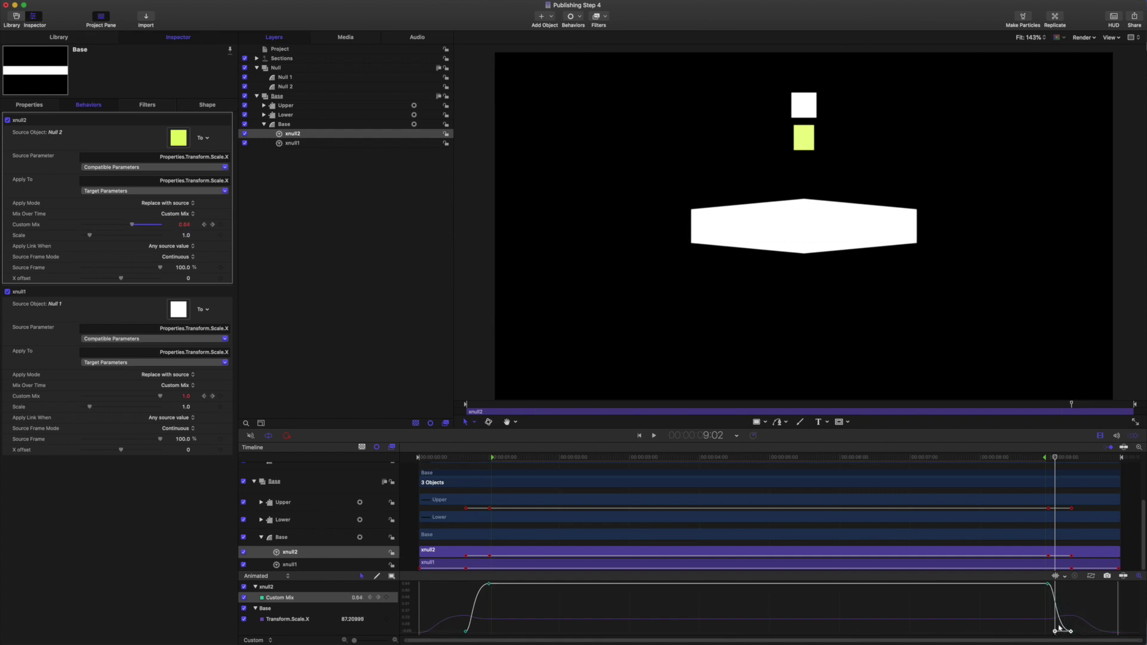
key(space)
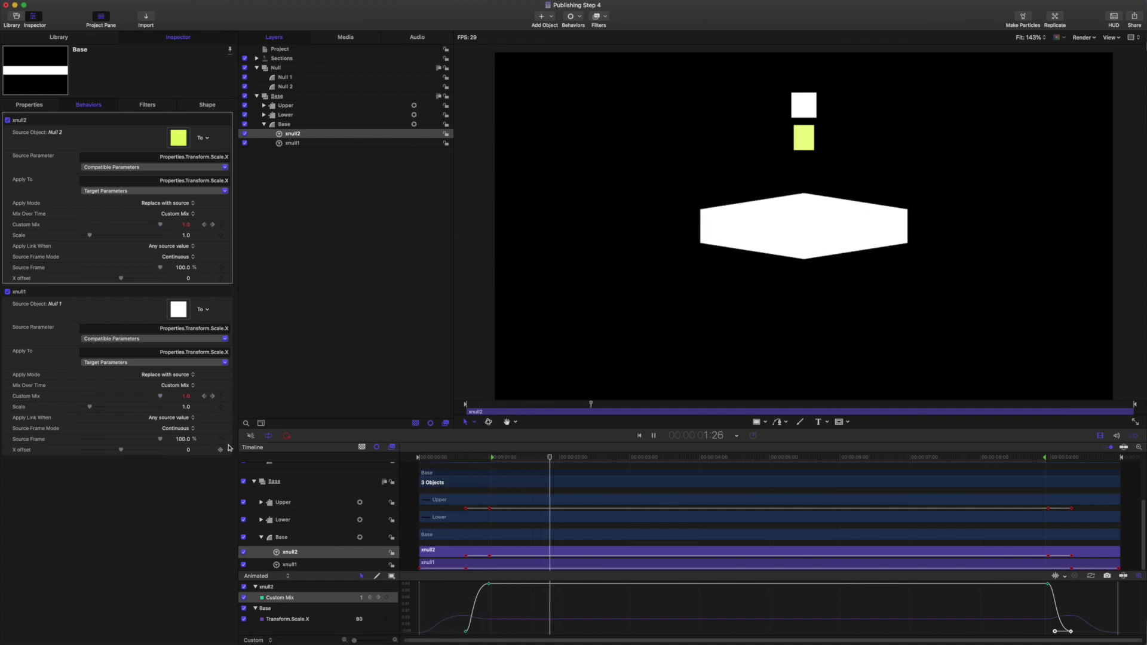
Step: Publish Null 2's Scale X, then check it as X.Scale at 80% in the project's published parameters
key(space)
click(289, 88)
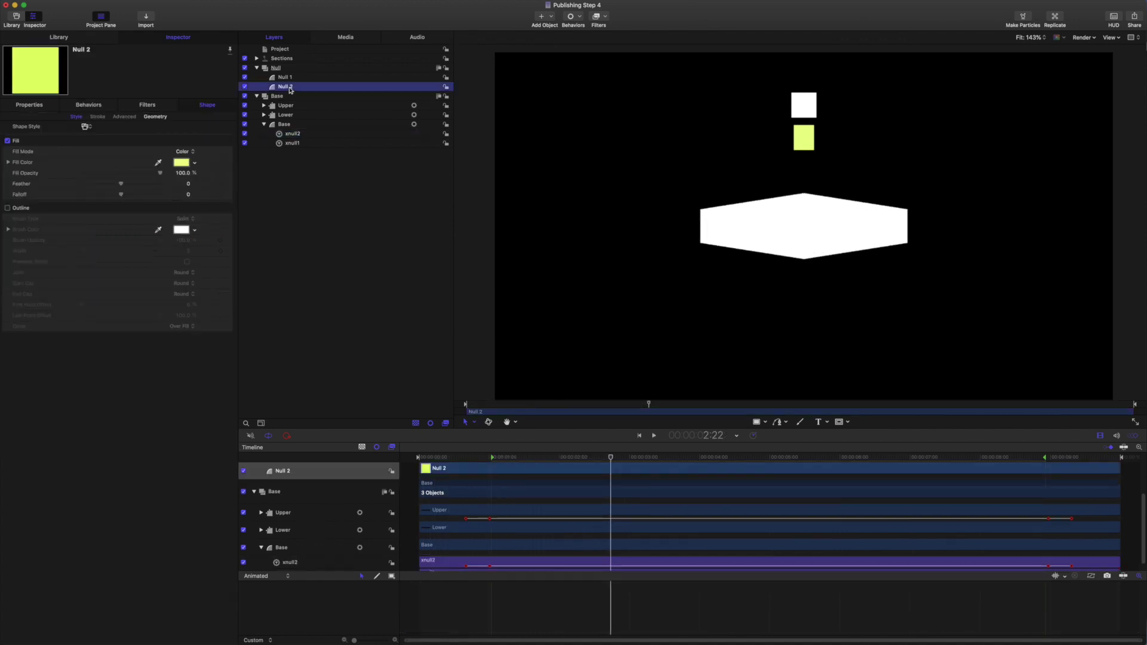
click(29, 105)
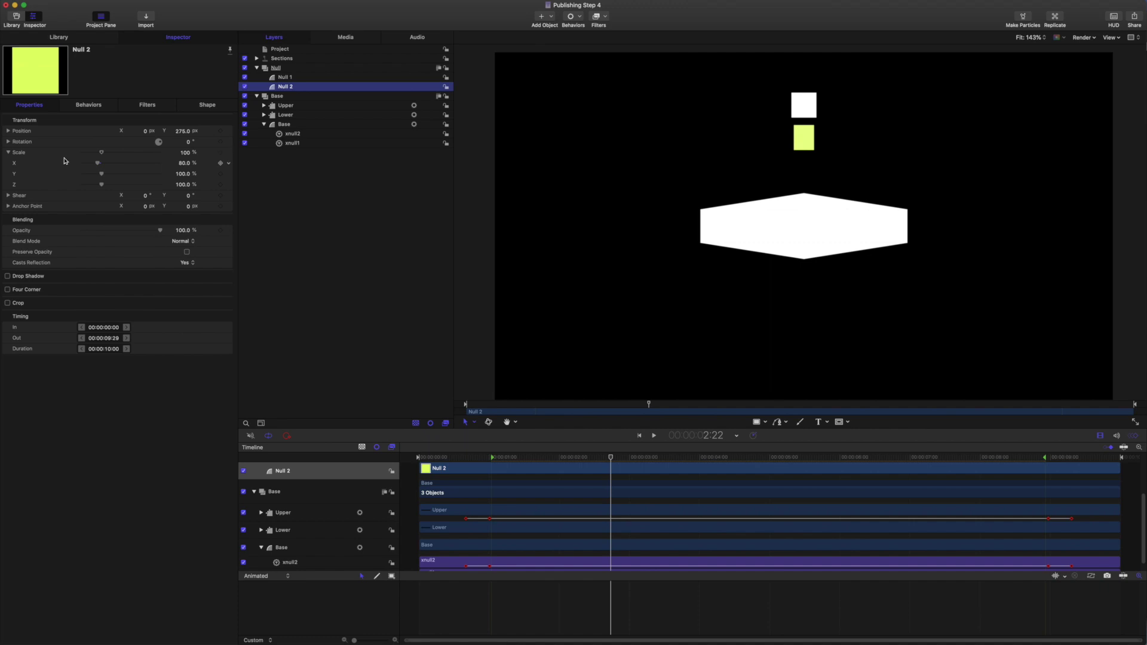
click(18, 167)
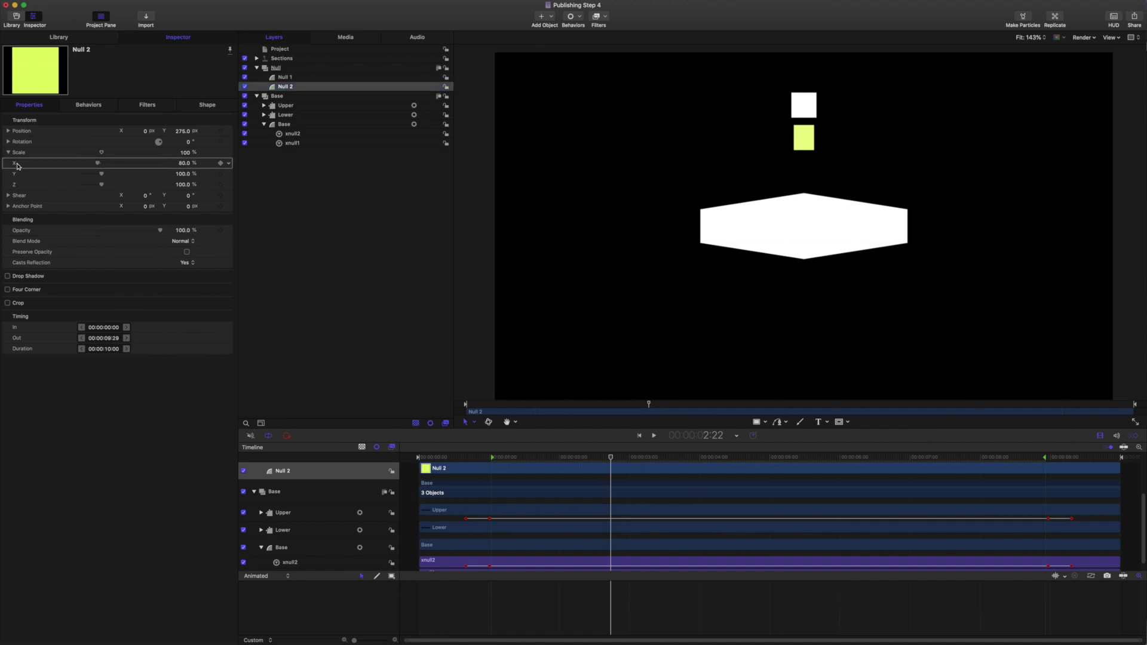
click(229, 169)
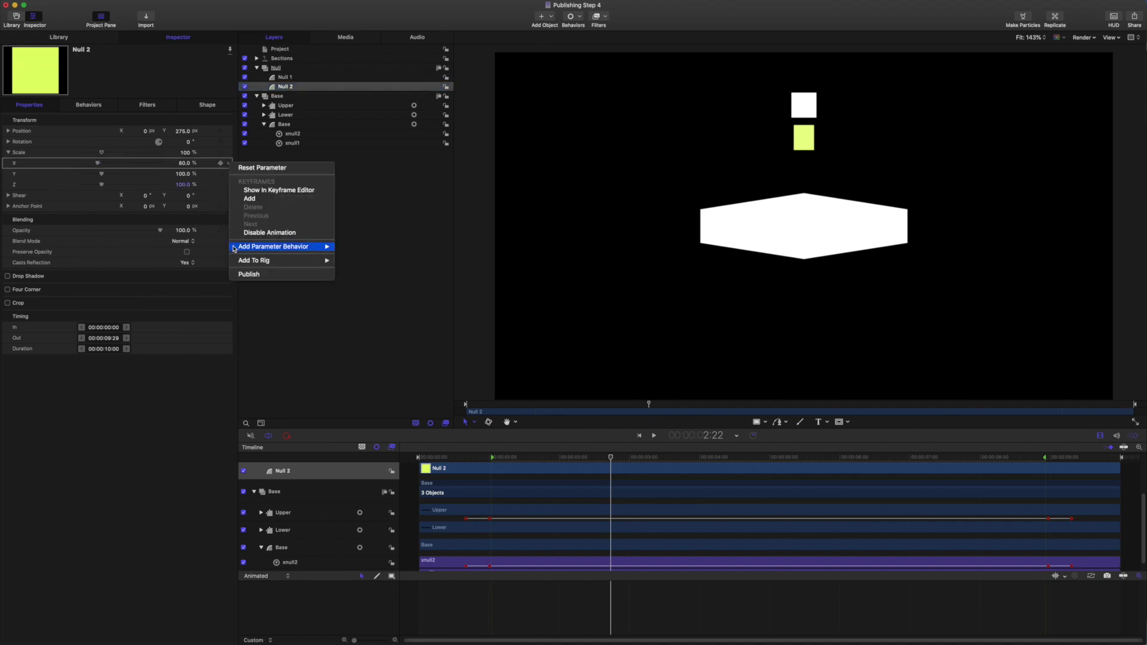
click(256, 276)
click(277, 52)
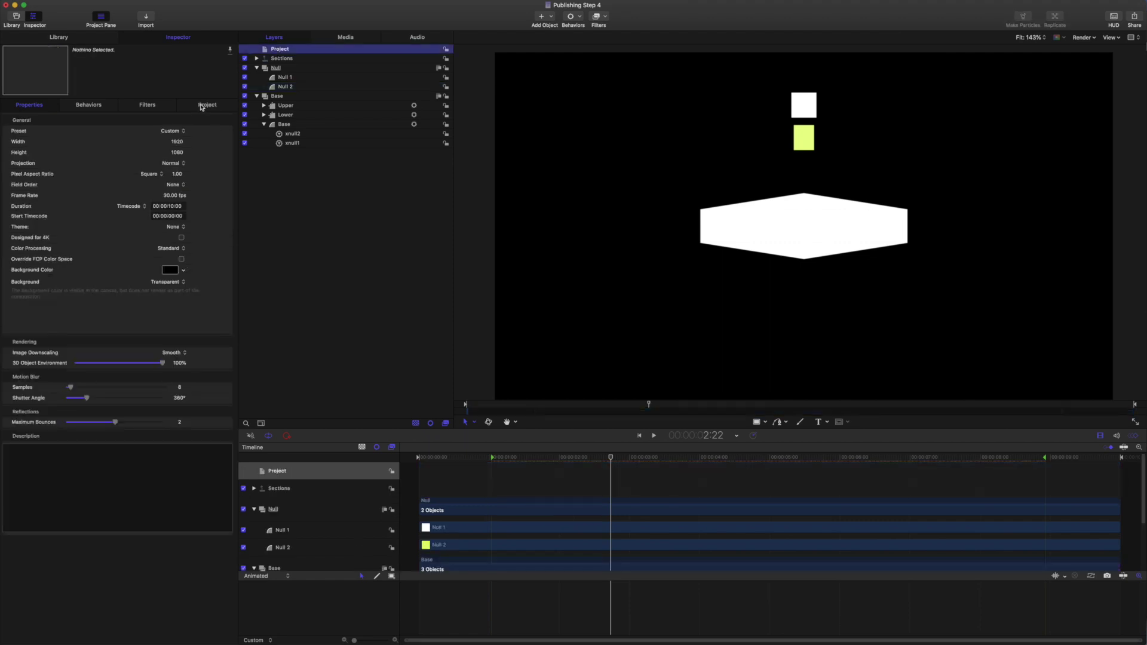
click(203, 105)
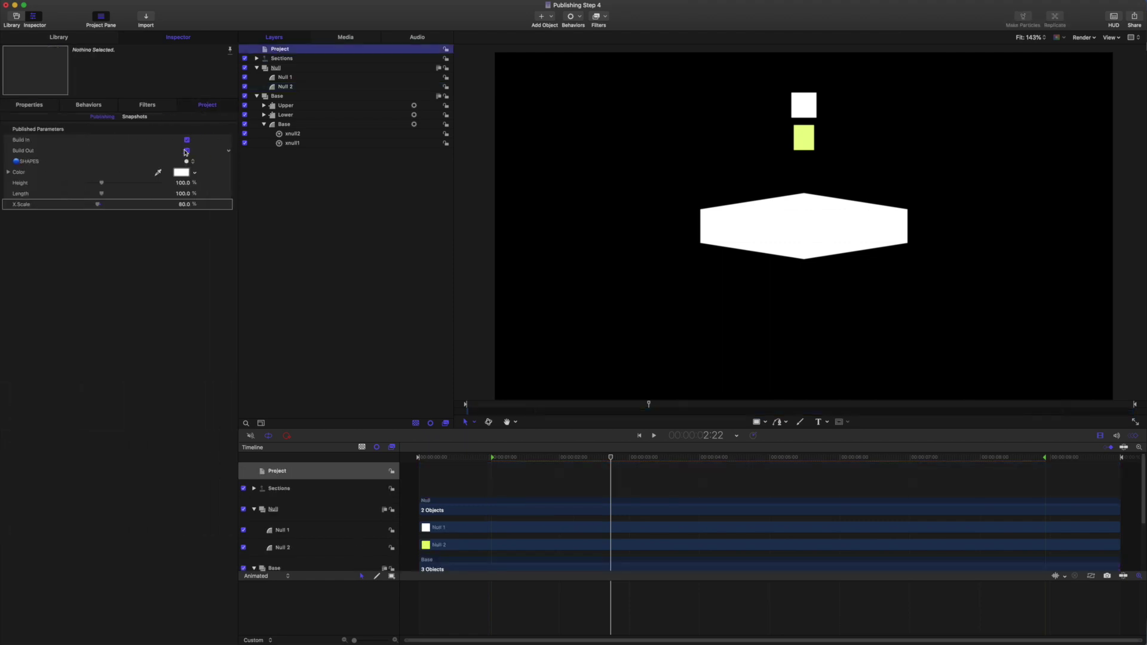
click(27, 205)
Step: Rename the published X.Scale parameter to Length 2 and Length to Length 1
double_click(27, 204)
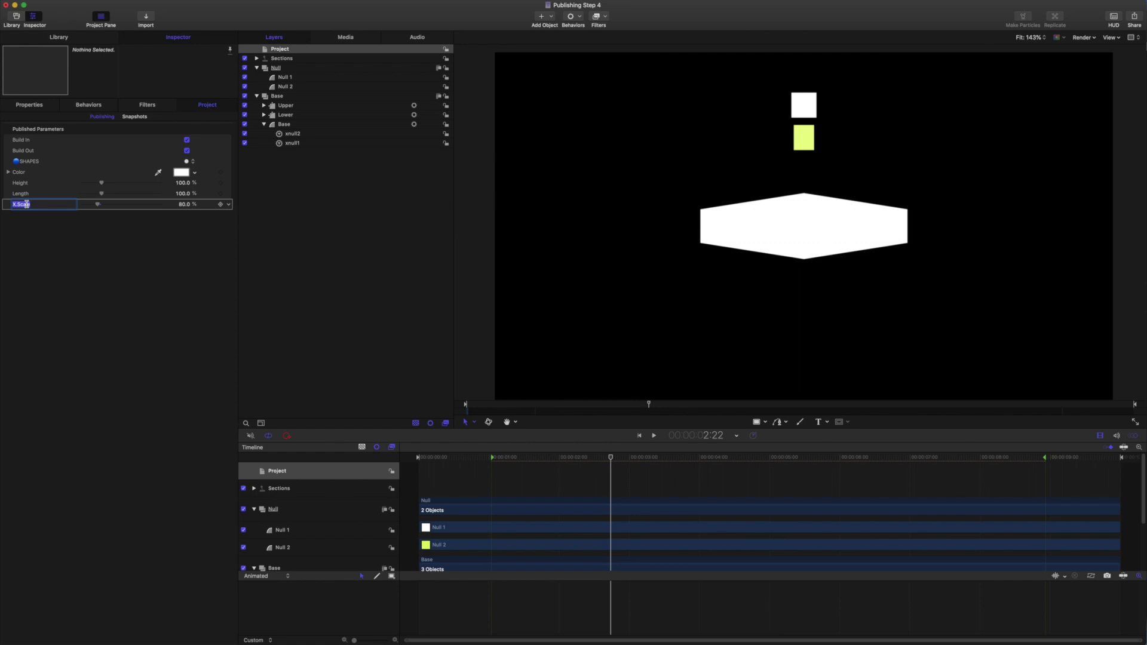
text(Length 2)
double_click(34, 194)
click(34, 194)
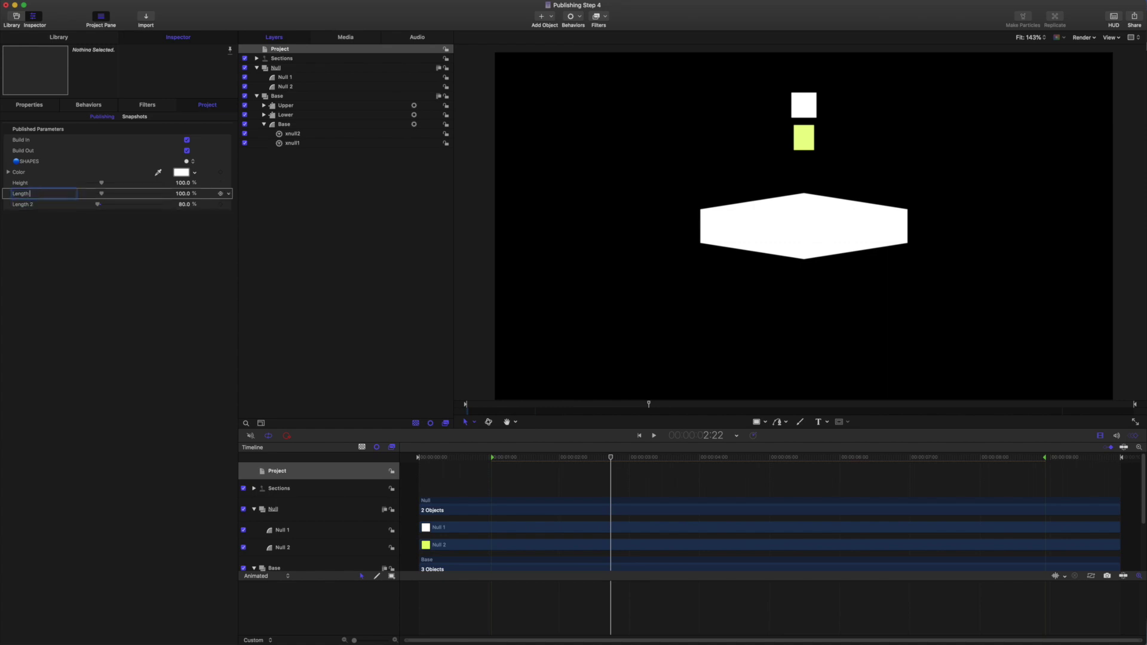
Step: Set Length 1 to 148% and Length 2 to 57.74%, then preview the animation from the start
mouse_move(179, 198)
mouse_down()
mouse_move(191, 197)
mouse_move(179, 207)
mouse_up()
drag(610, 456, 572, 457)
key(Home)
key(space)
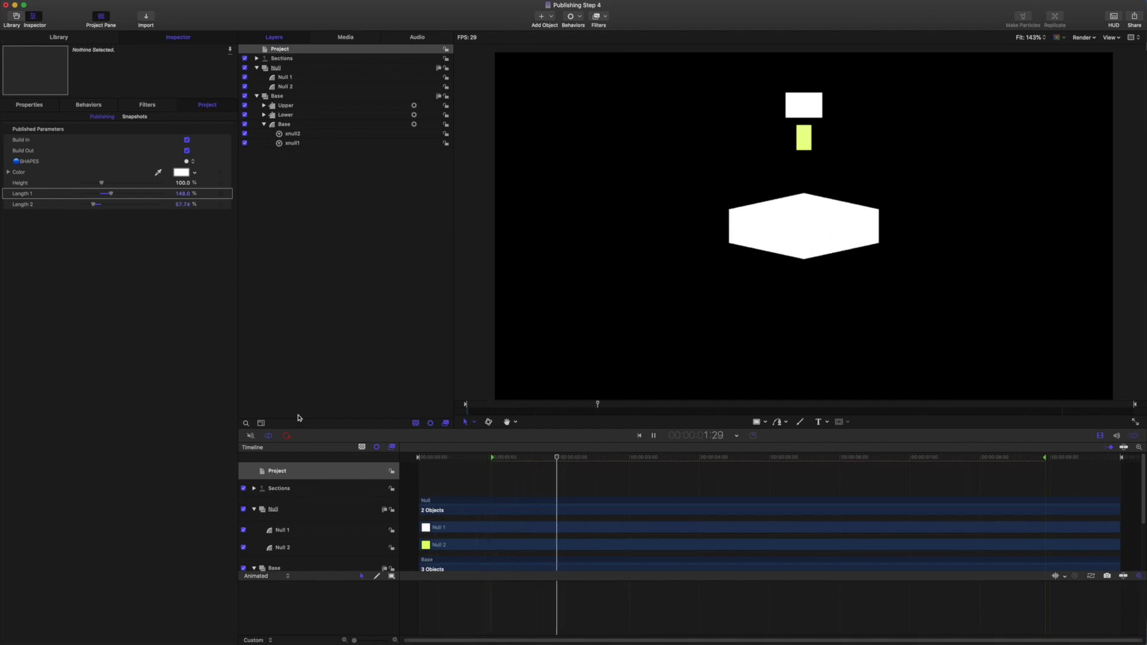
key(space)
key(space)
Step: Hide the Null group and reset Length 1 and Length 2 to 100%
click(245, 67)
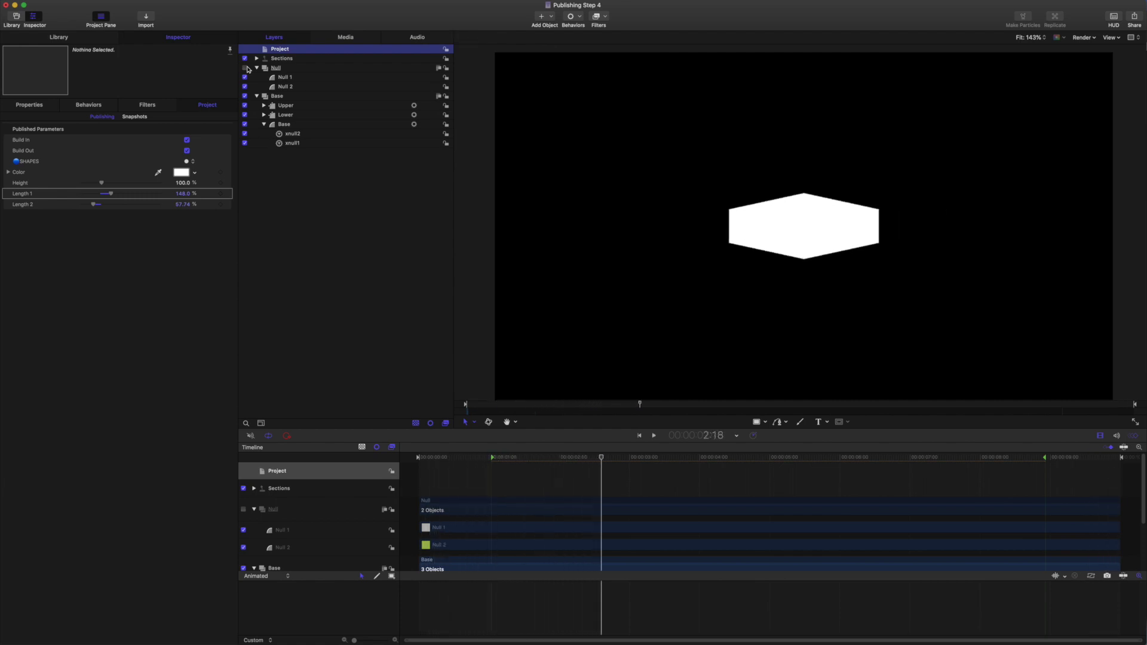
key(space)
click(229, 194)
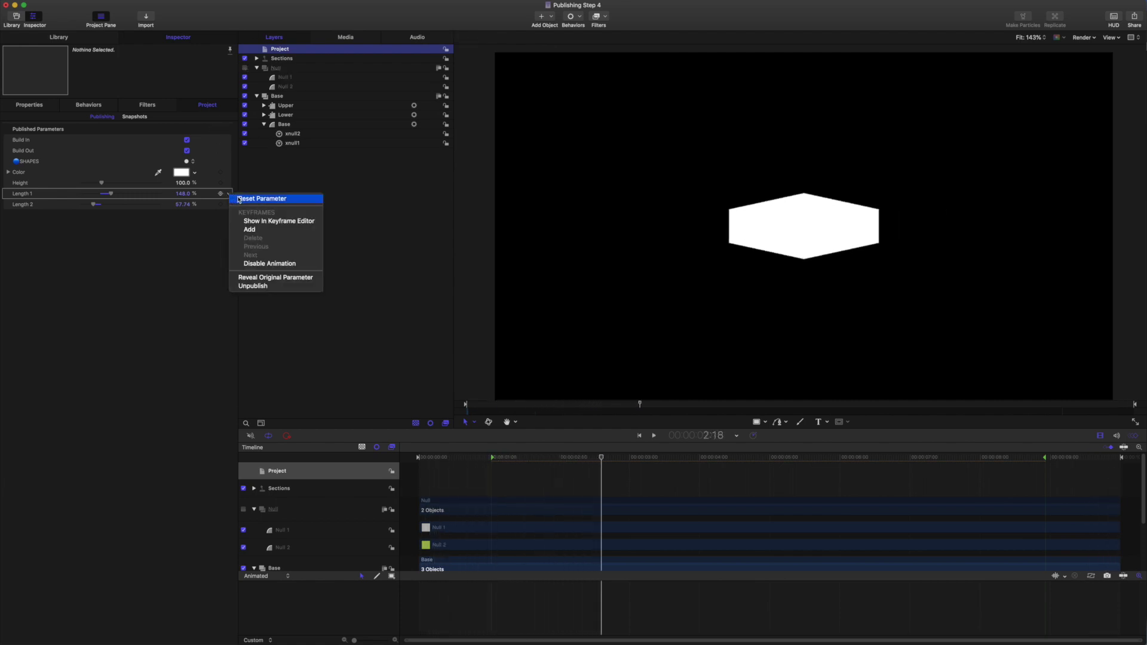
click(239, 199)
click(229, 205)
click(238, 210)
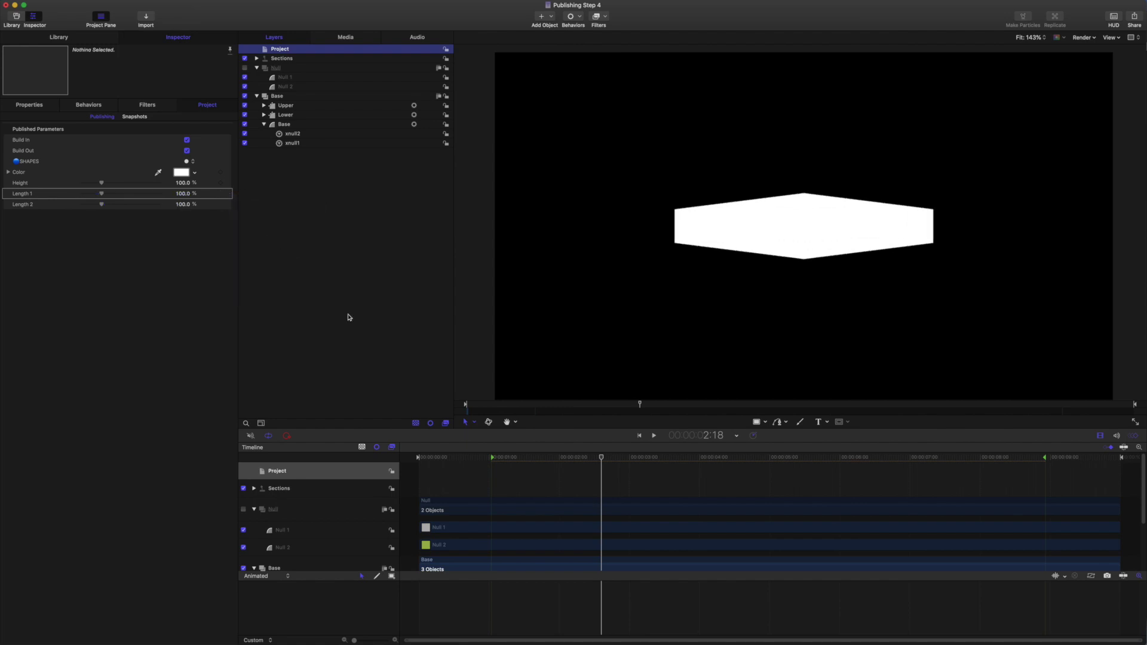
Step: Play the animation from the start to review the bars
drag(601, 460, 418, 458)
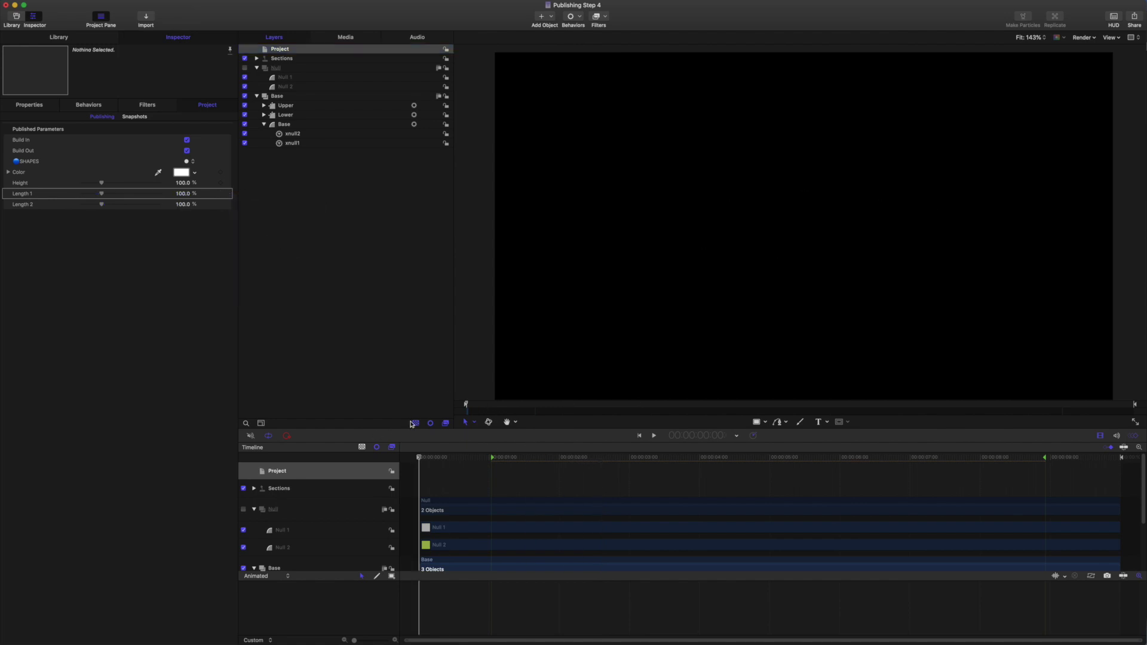
key(space)
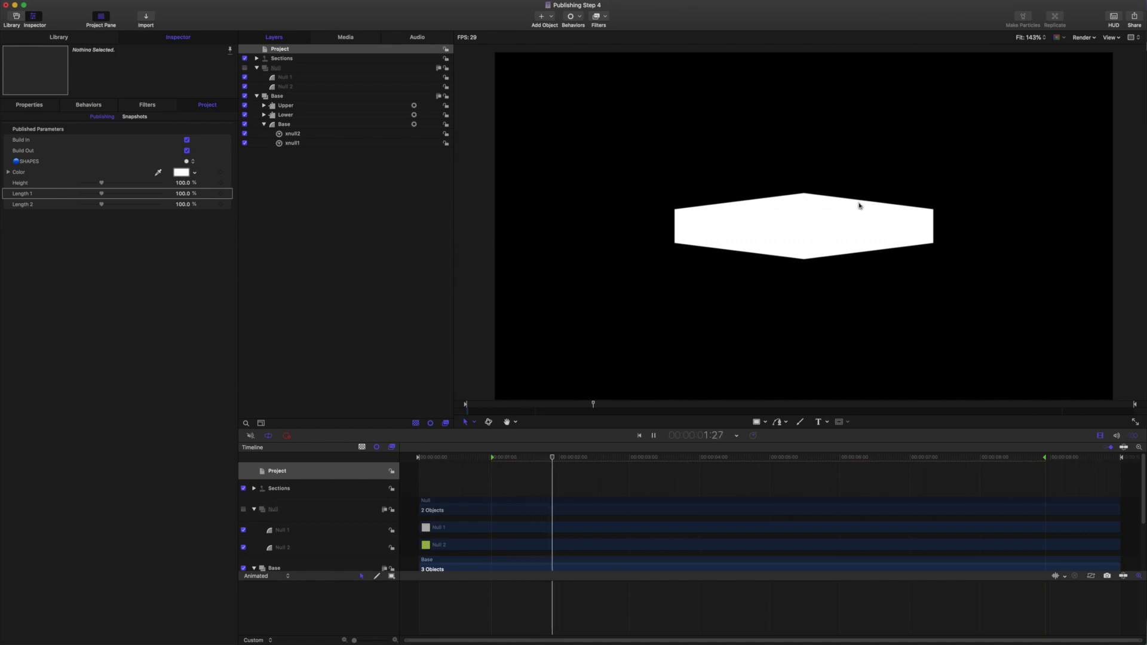
key(space)
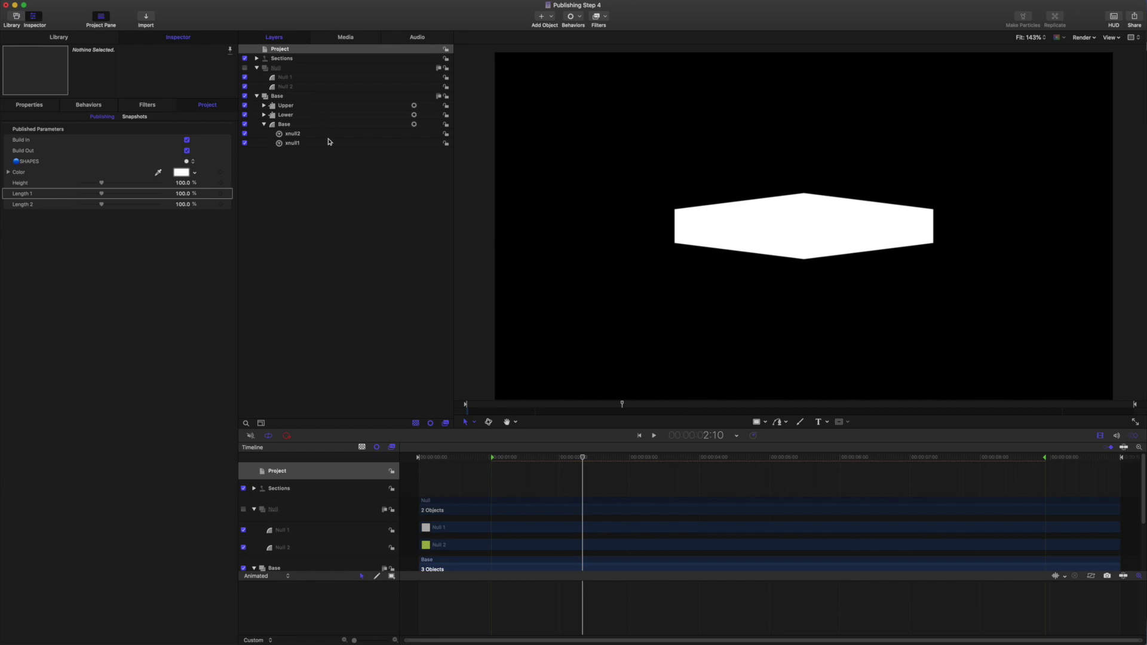
click(640, 436)
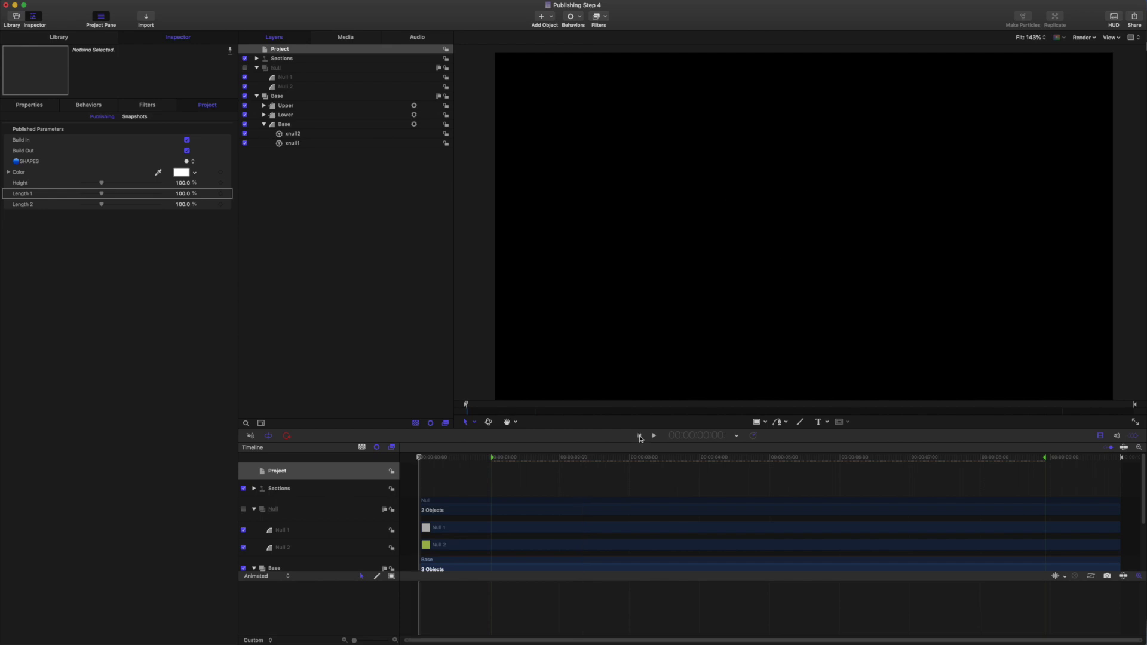
key(space)
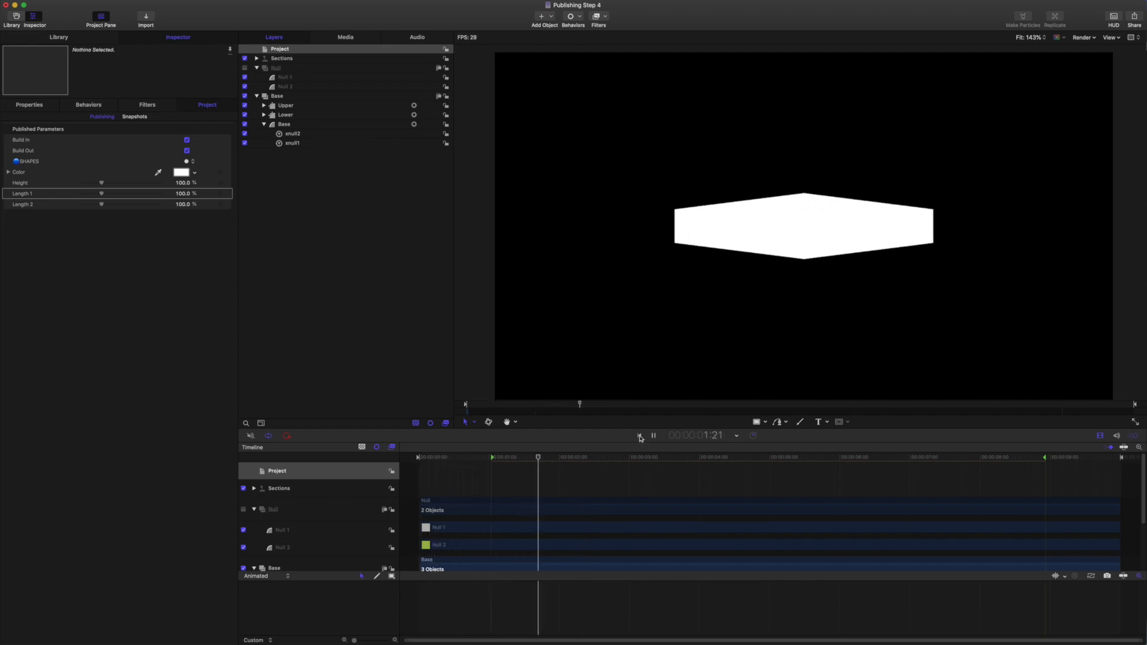